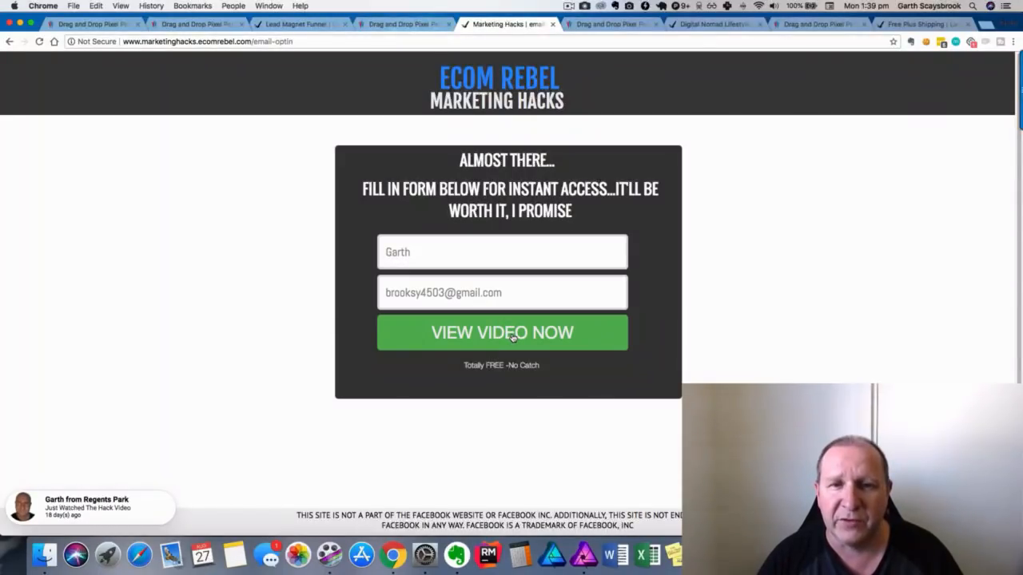
Submit the Ecom Rebel opt-in form to load the hack video, then return to Builderall's funnel page.
{"action": "left_click", "coordinate": [512, 337]}
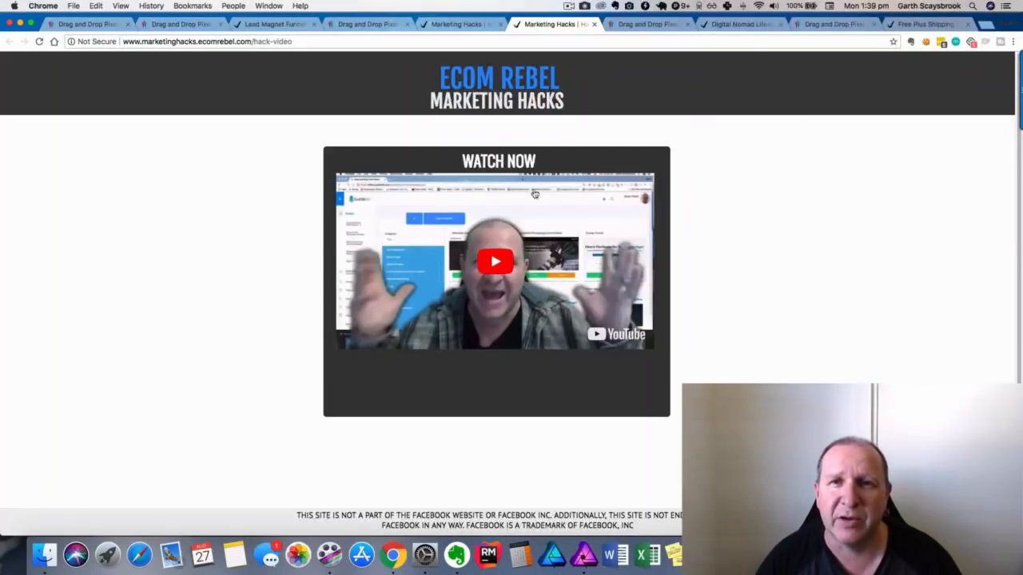
{"action": "left_click", "coordinate": [655, 29]}
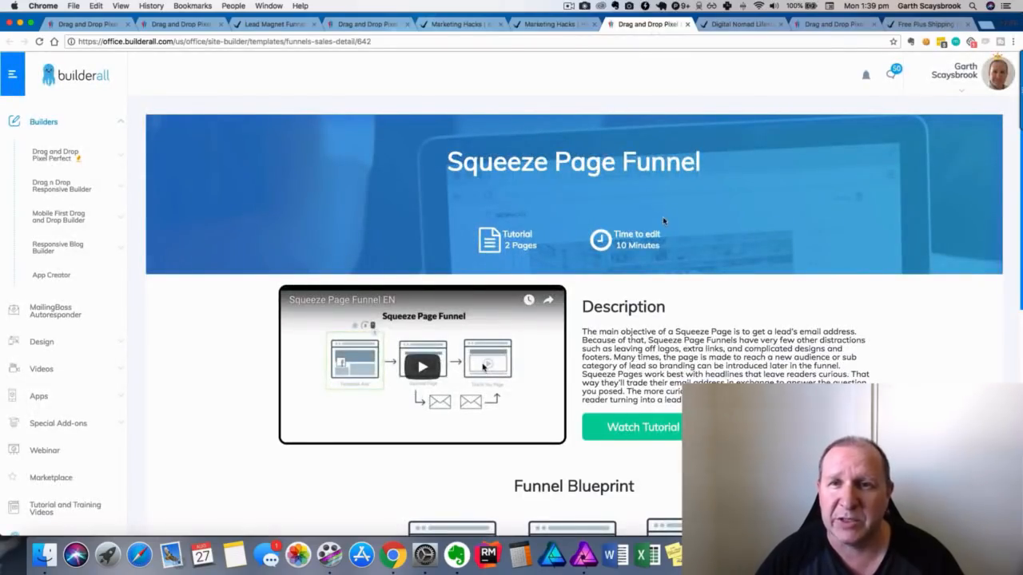
Read through the Squeeze Page Funnel description and blueprint, then switch to the Digital Nomad Lifestyle page.
{"action": "scroll", "coordinate": [726, 275], "scroll_direction": "down", "scroll_amount": 2}
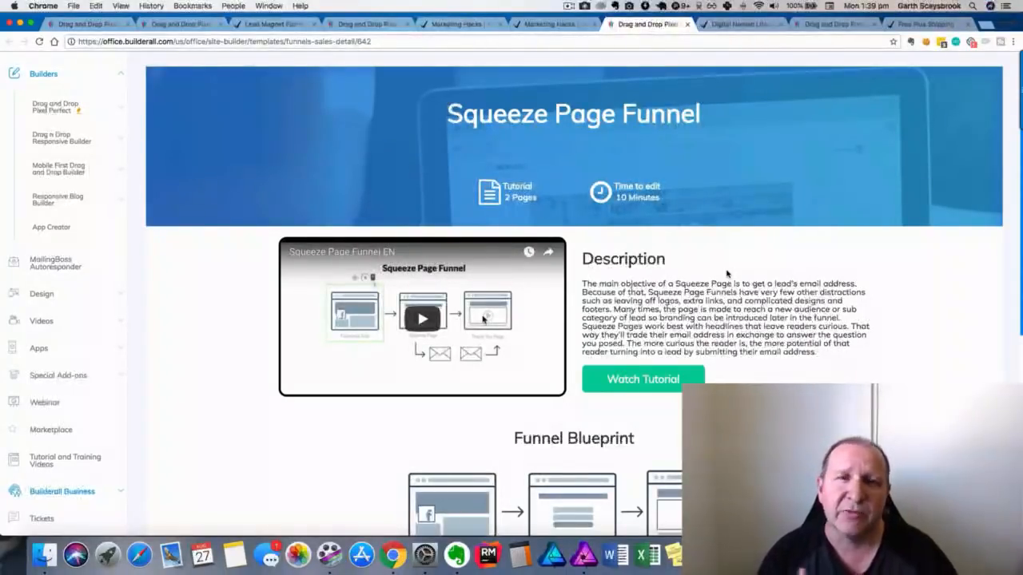
{"action": "scroll", "coordinate": [726, 275], "scroll_direction": "down", "scroll_amount": 5}
{"action": "scroll", "coordinate": [726, 275], "scroll_direction": "up", "scroll_amount": 1}
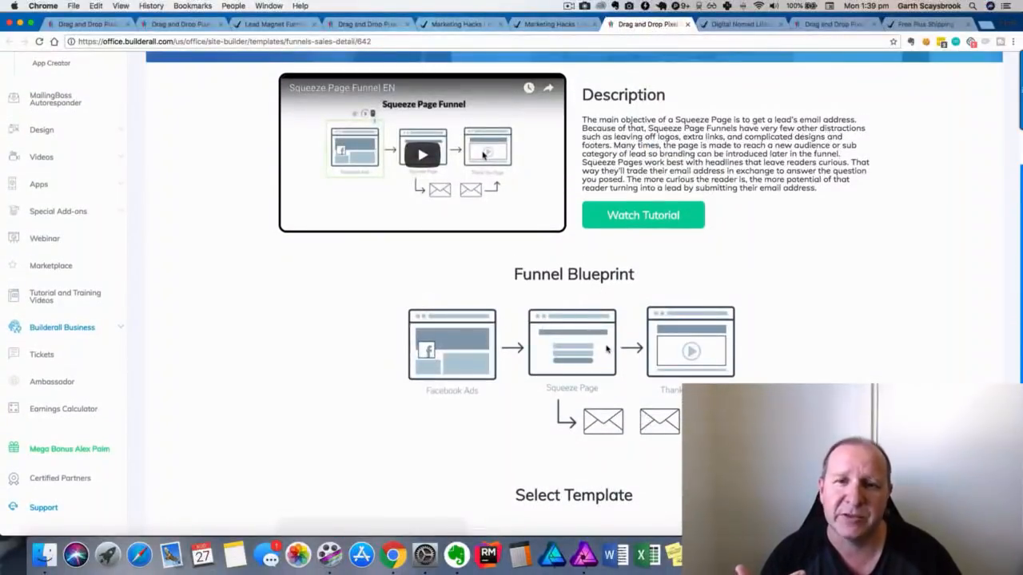
{"action": "scroll", "coordinate": [612, 306], "scroll_direction": "up", "scroll_amount": 2}
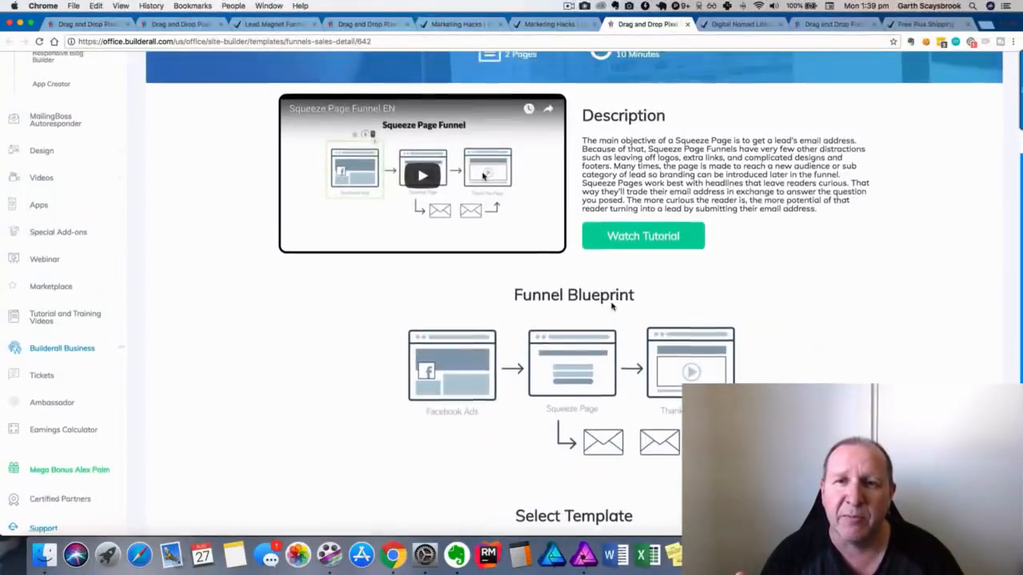
{"action": "scroll", "coordinate": [715, 192], "scroll_direction": "up", "scroll_amount": 2}
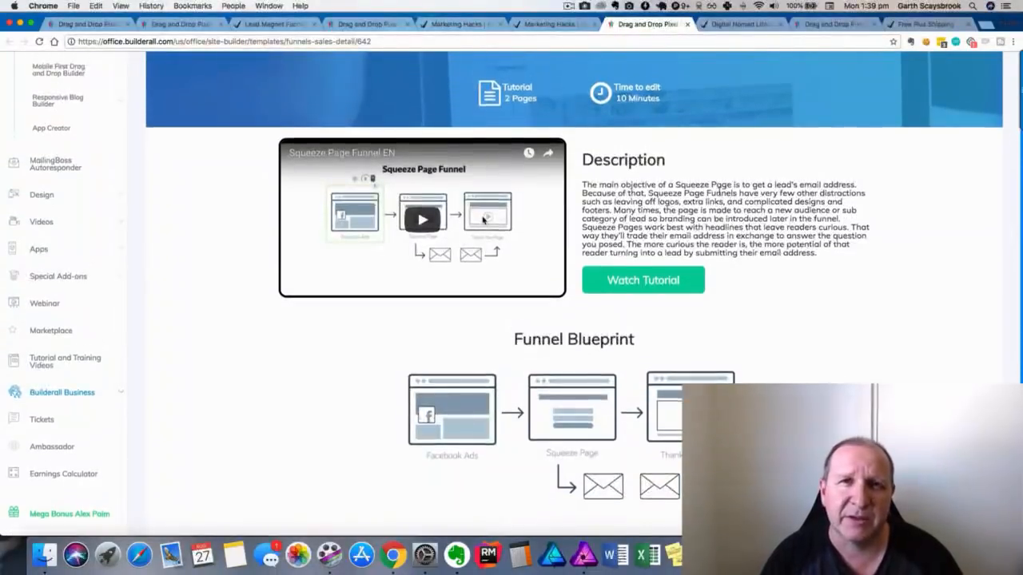
{"action": "scroll", "coordinate": [696, 202], "scroll_direction": "up", "scroll_amount": 3}
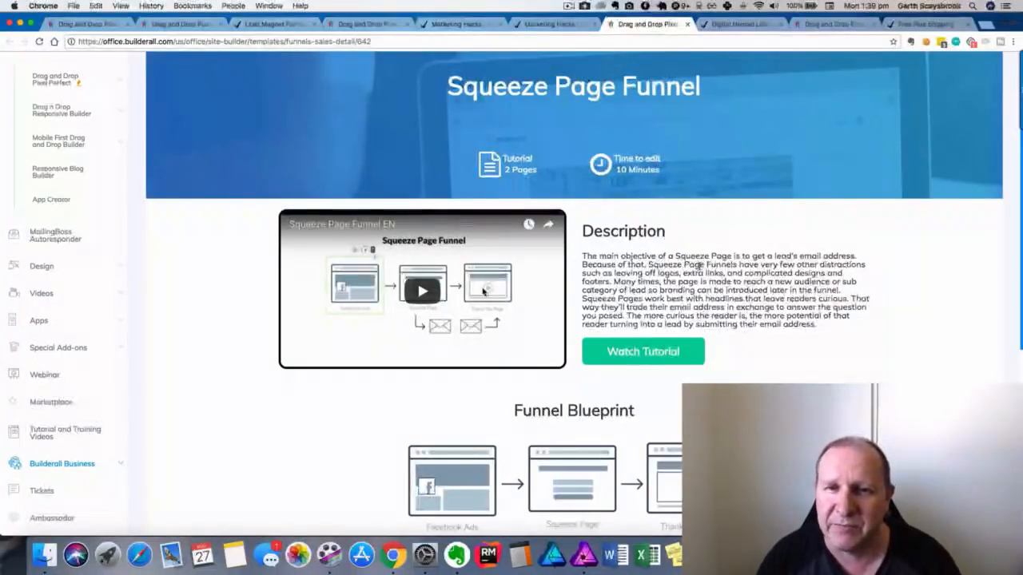
{"action": "left_click", "coordinate": [736, 25]}
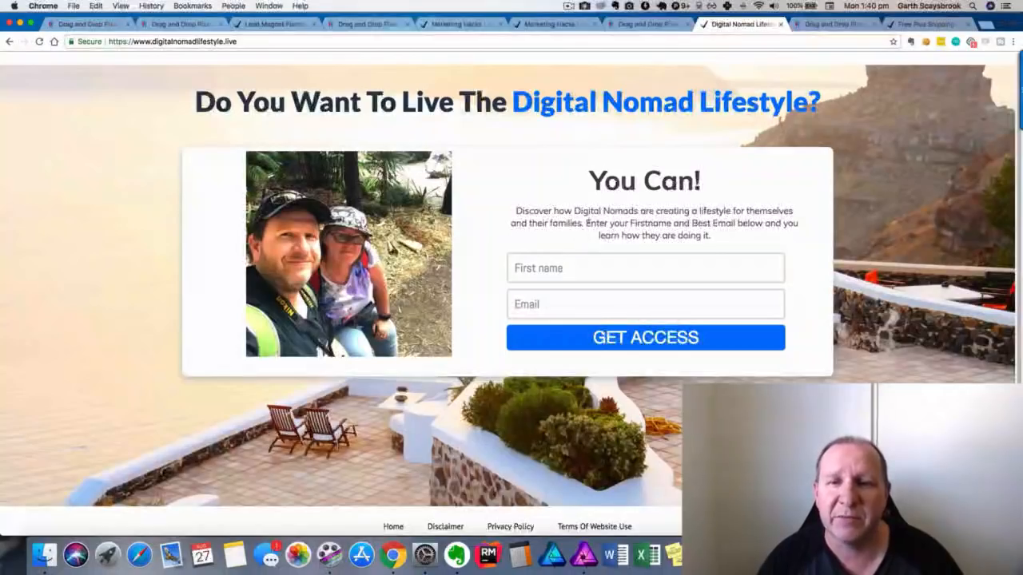
Skim the Digital Nomad Lifestyle opt-in page, then return to Builderall's Free Product Plus Shipping templates.
{"action": "scroll", "coordinate": [577, 206], "scroll_direction": "down", "scroll_amount": 2}
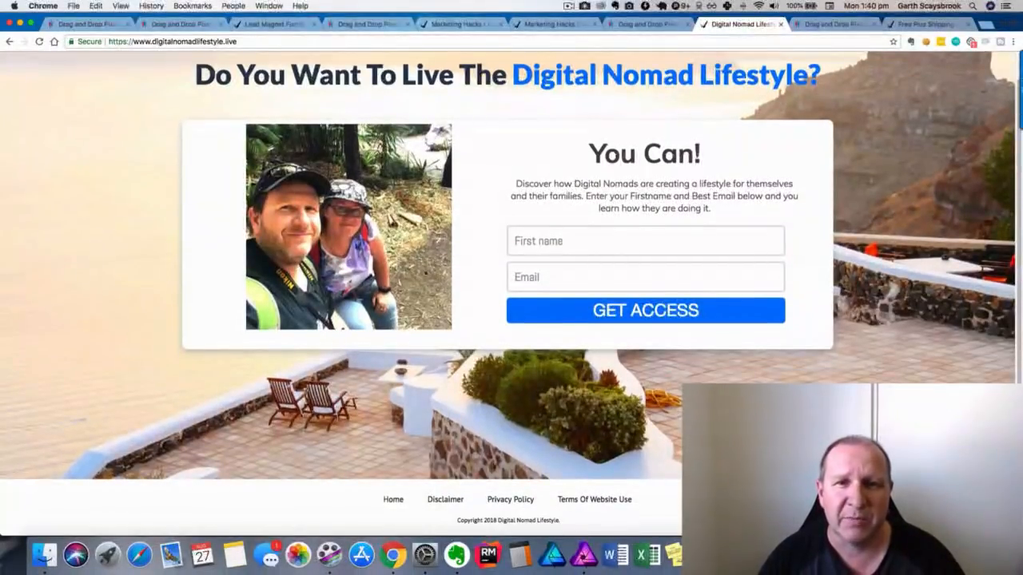
{"action": "scroll", "coordinate": [527, 273], "scroll_direction": "up", "scroll_amount": 2}
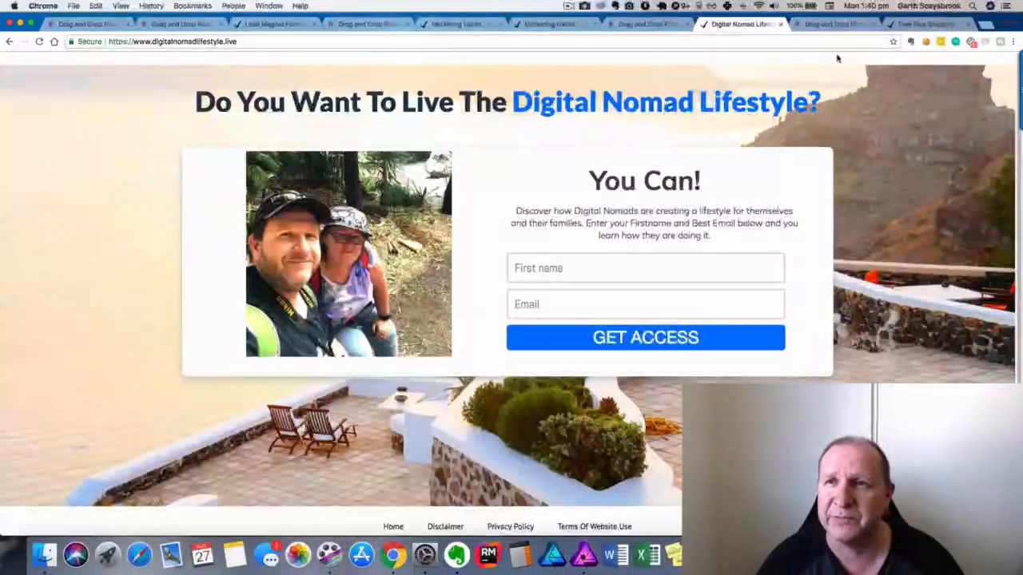
{"action": "left_click", "coordinate": [832, 24]}
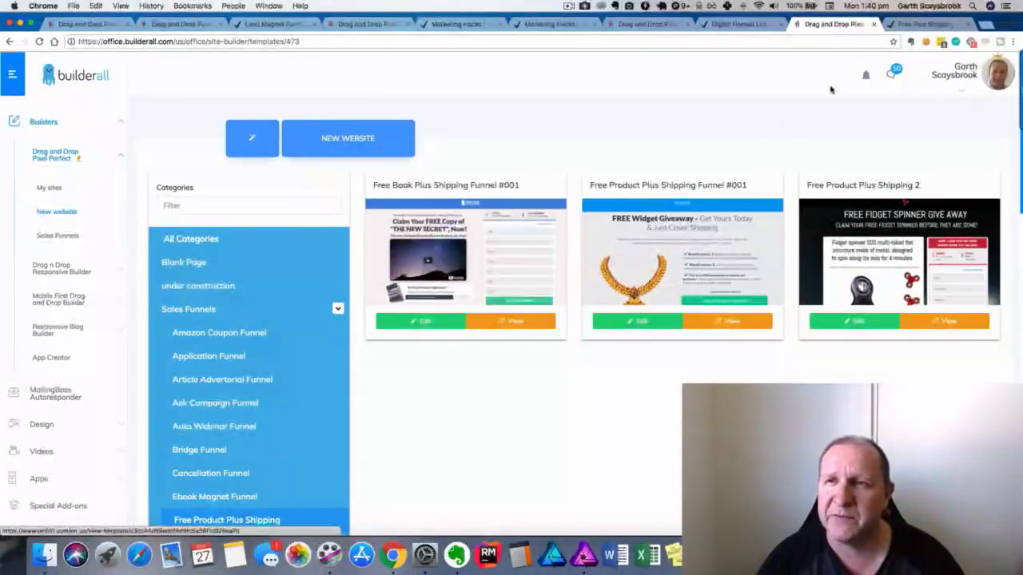
Switch to the Free Plus Shipping tab showing the FREE Unicorn Necklace Giveaway page.
{"action": "left_click", "coordinate": [898, 27]}
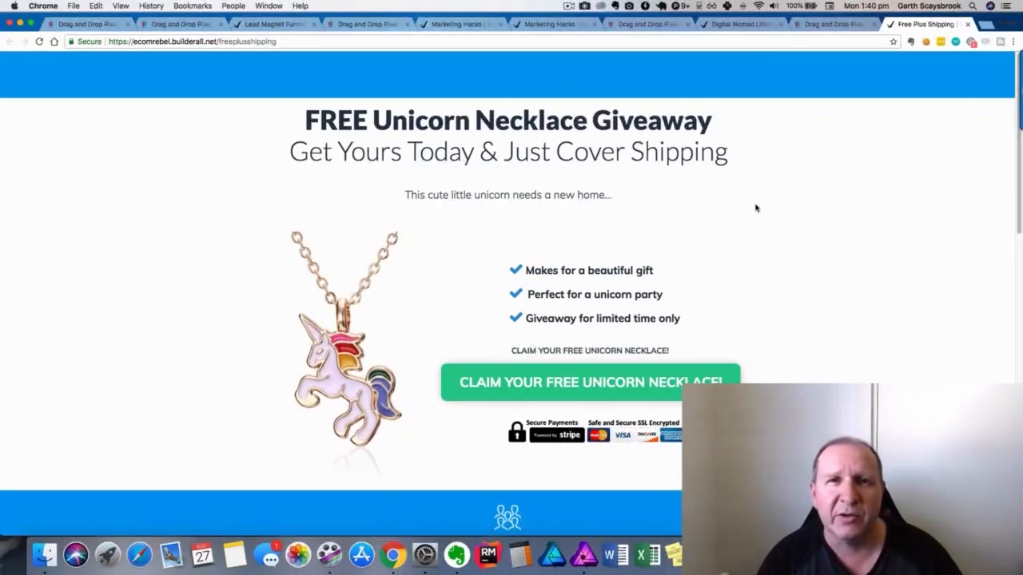
Scroll through the unicorn necklace giveaway page and claim the free necklace to reach the shipping form.
{"action": "scroll", "coordinate": [730, 209], "scroll_direction": "down", "scroll_amount": 3}
{"action": "scroll", "coordinate": [730, 209], "scroll_direction": "up", "scroll_amount": 2}
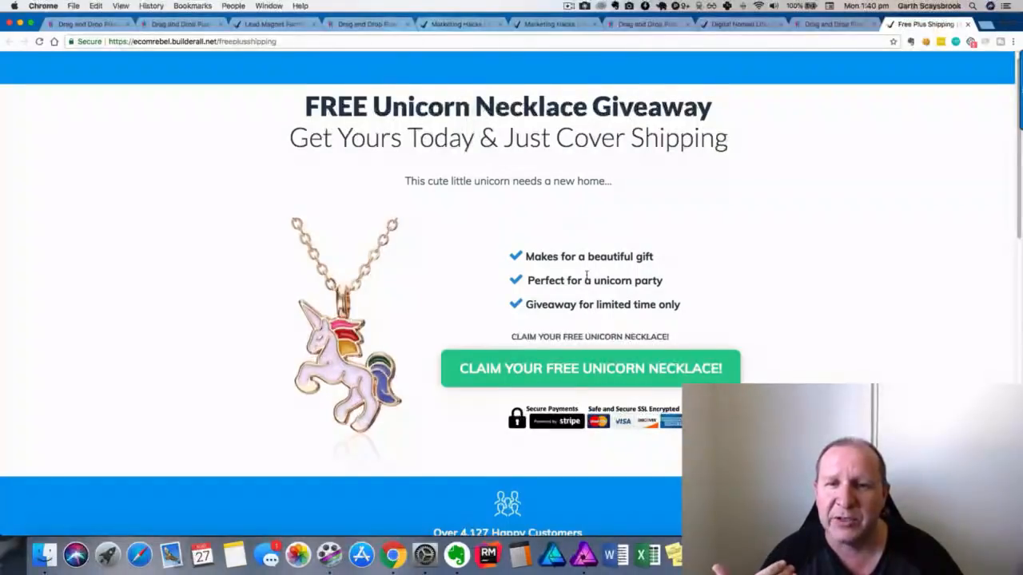
{"action": "scroll", "coordinate": [587, 349], "scroll_direction": "down", "scroll_amount": 1}
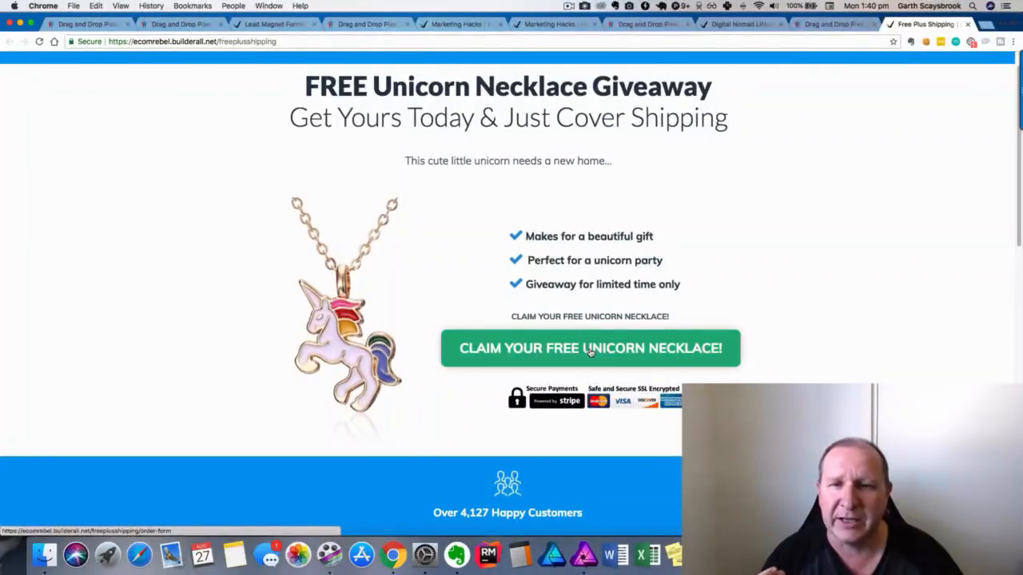
{"action": "scroll", "coordinate": [589, 352], "scroll_direction": "down", "scroll_amount": 10}
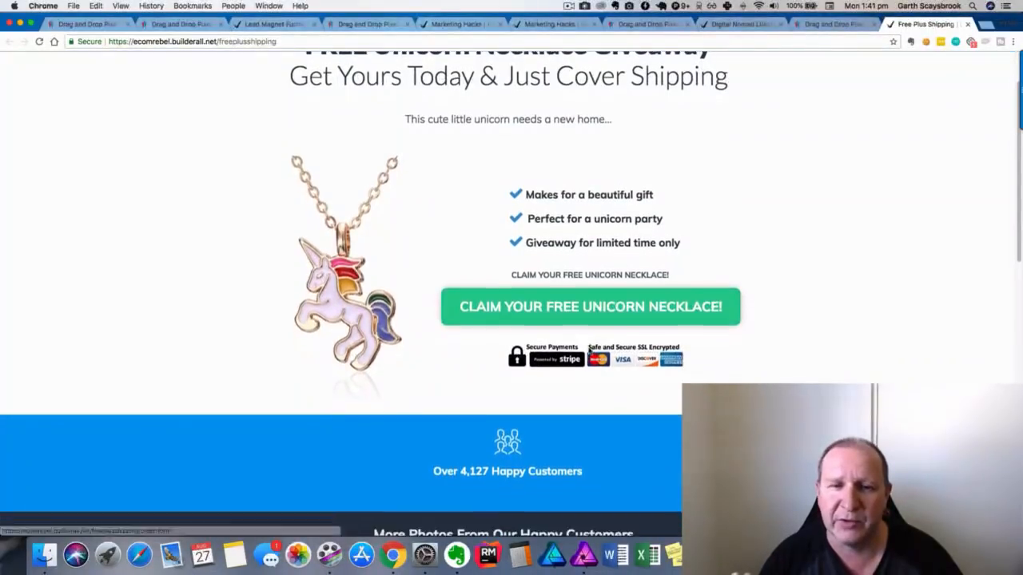
{"action": "scroll", "coordinate": [589, 349], "scroll_direction": "down", "scroll_amount": 5}
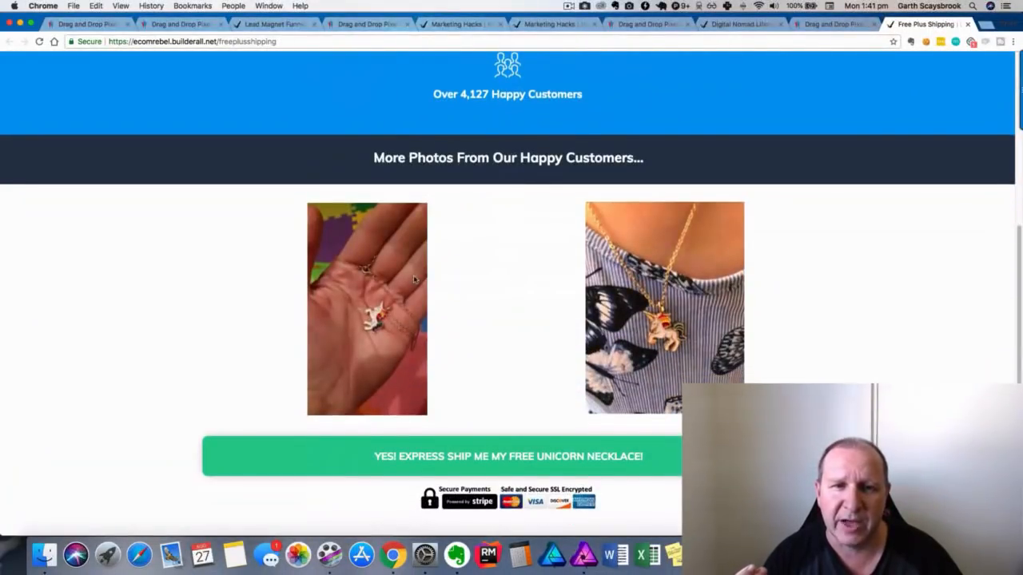
{"action": "scroll", "coordinate": [627, 263], "scroll_direction": "down", "scroll_amount": 6}
{"action": "scroll", "coordinate": [627, 263], "scroll_direction": "down", "scroll_amount": 6}
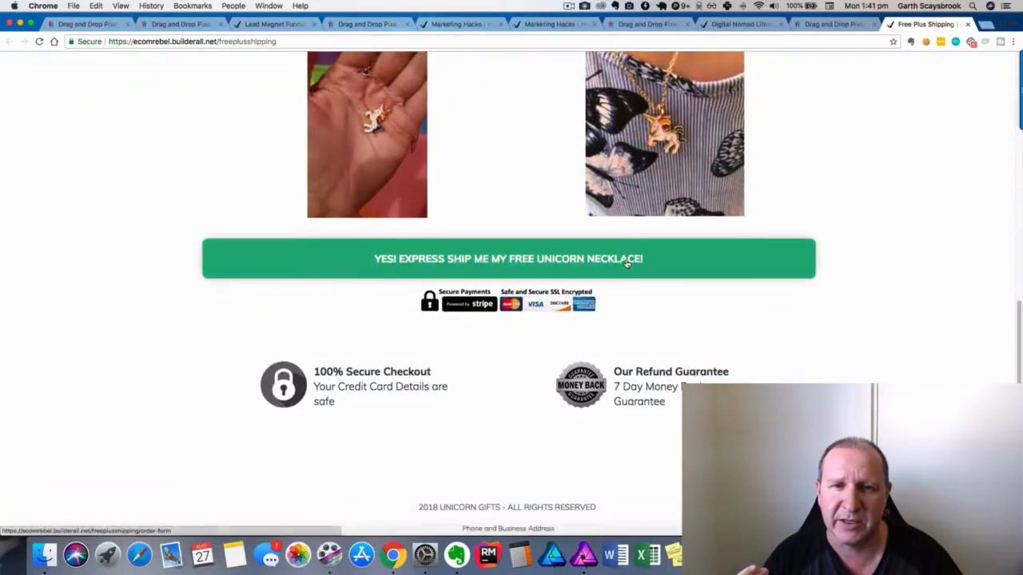
{"action": "scroll", "coordinate": [626, 265], "scroll_direction": "up", "scroll_amount": 5}
{"action": "scroll", "coordinate": [626, 264], "scroll_direction": "up", "scroll_amount": 10}
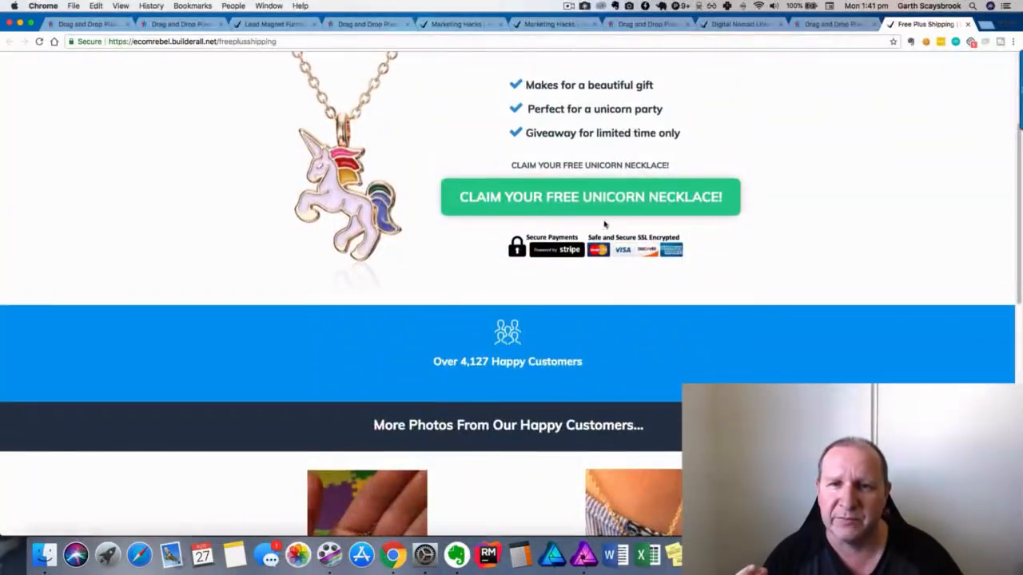
{"action": "left_click", "coordinate": [603, 203]}
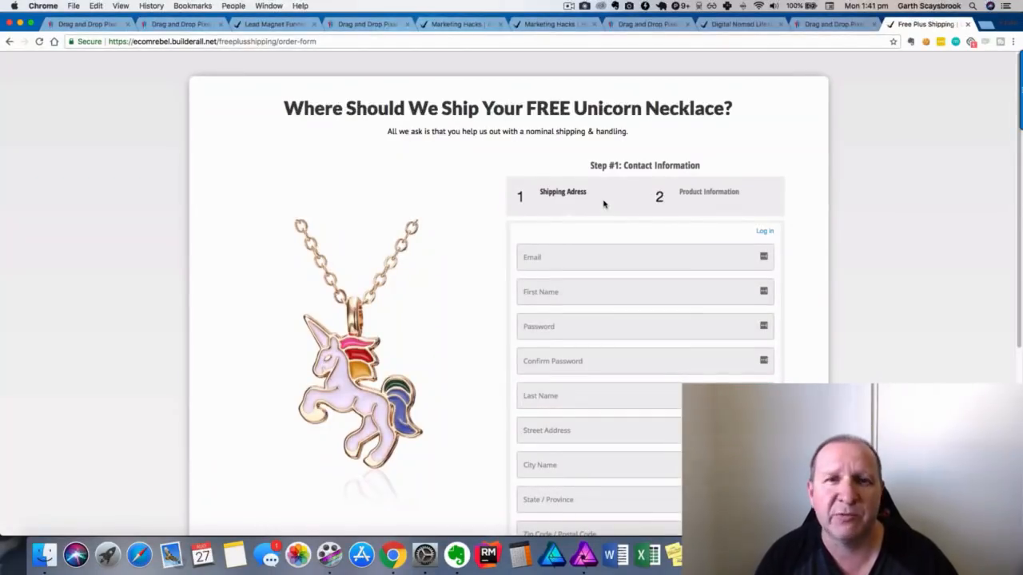
Scroll through the unicorn necklace order form's contact and shipping address fields.
{"action": "scroll", "coordinate": [603, 204], "scroll_direction": "down", "scroll_amount": 2}
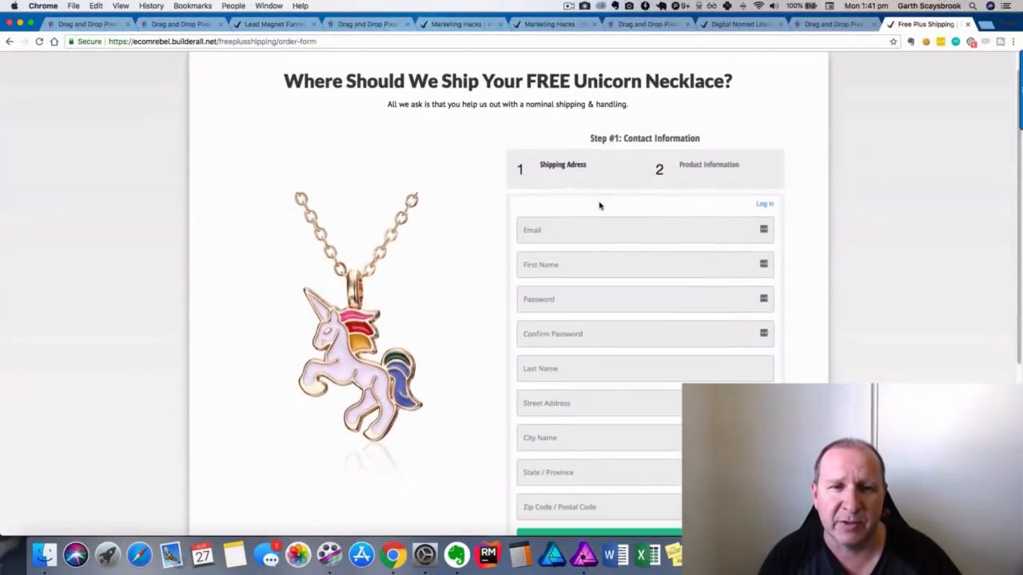
{"action": "scroll", "coordinate": [599, 204], "scroll_direction": "down", "scroll_amount": 3}
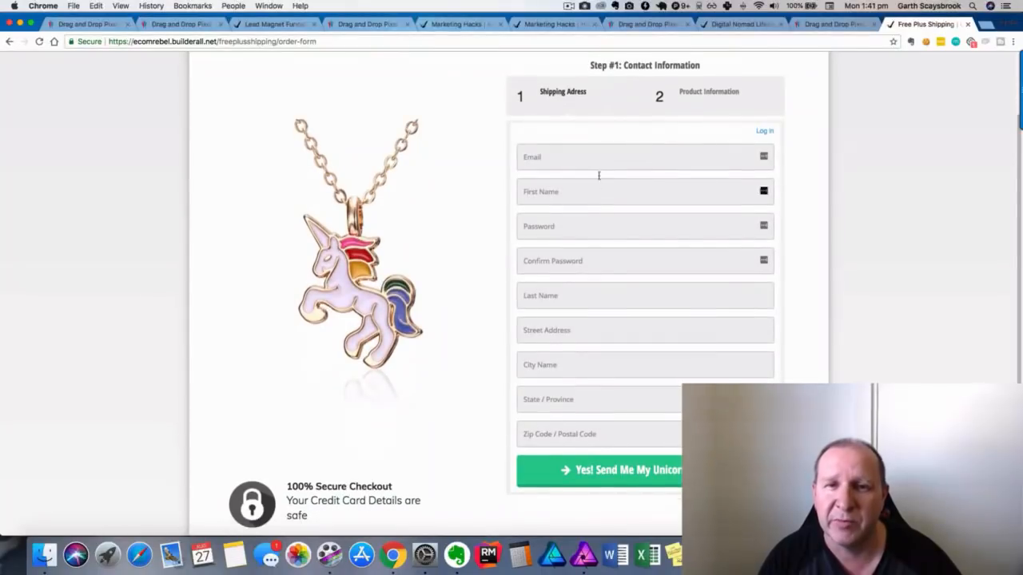
{"action": "scroll", "coordinate": [657, 463], "scroll_direction": "up", "scroll_amount": 3}
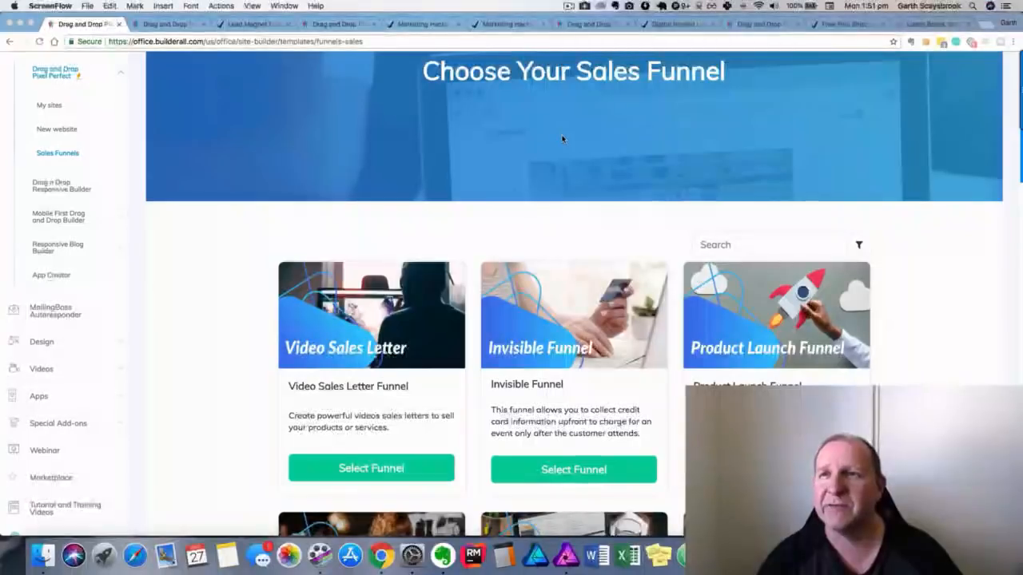
Switch to the SoYoung Lunch Boxes tab showing the 'Win all this' giveaway pop-up.
{"action": "left_click", "coordinate": [931, 24]}
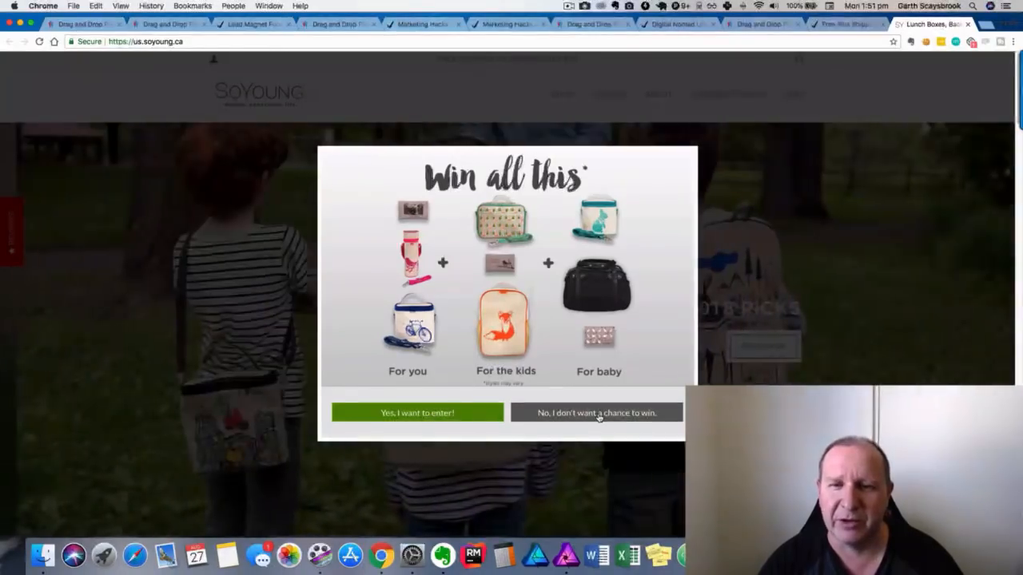
Dismiss the 'Win all this' giveaway pop-up and browse the SoYoung store page.
{"action": "left_click", "coordinate": [733, 233]}
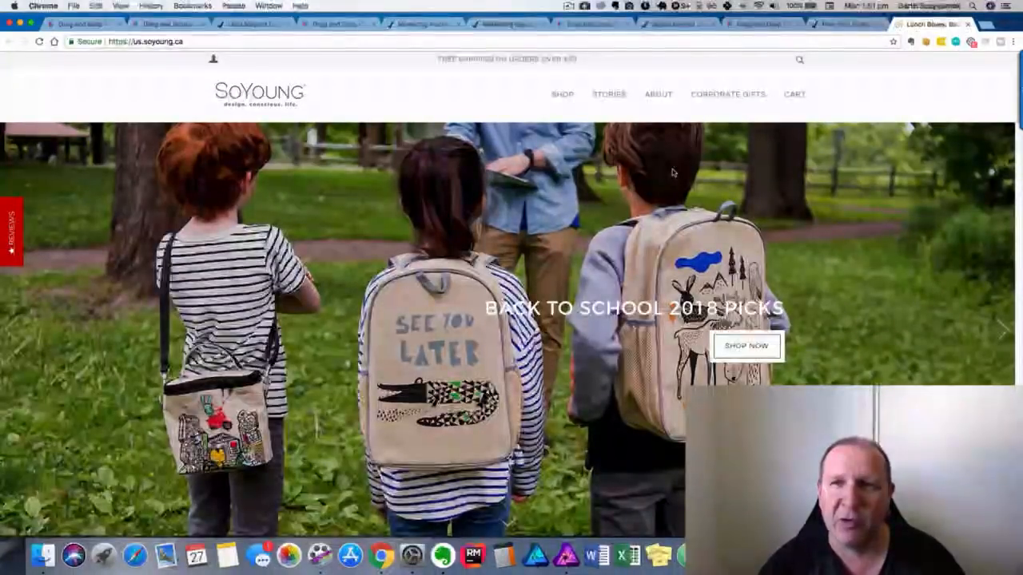
{"action": "scroll", "coordinate": [674, 171], "scroll_direction": "down", "scroll_amount": 8}
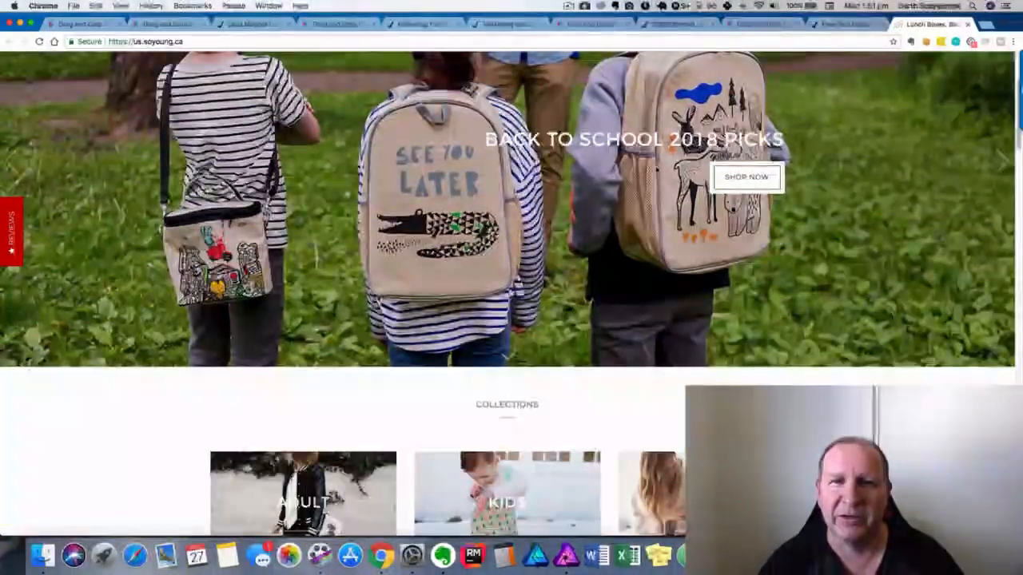
{"action": "scroll", "coordinate": [652, 169], "scroll_direction": "down", "scroll_amount": 3}
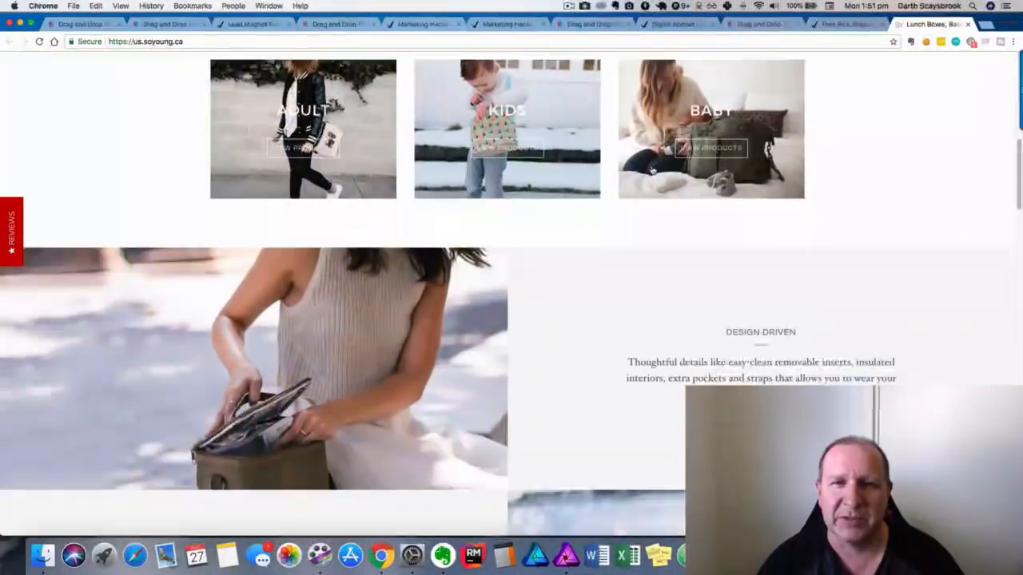
{"action": "scroll", "coordinate": [652, 170], "scroll_direction": "up", "scroll_amount": 10}
Browse the Emerson Diaper Tote and Charlie Unisex Diaper Bags collections, then open the black Charlie bag.
{"action": "mouse_move", "coordinate": [562, 94]}
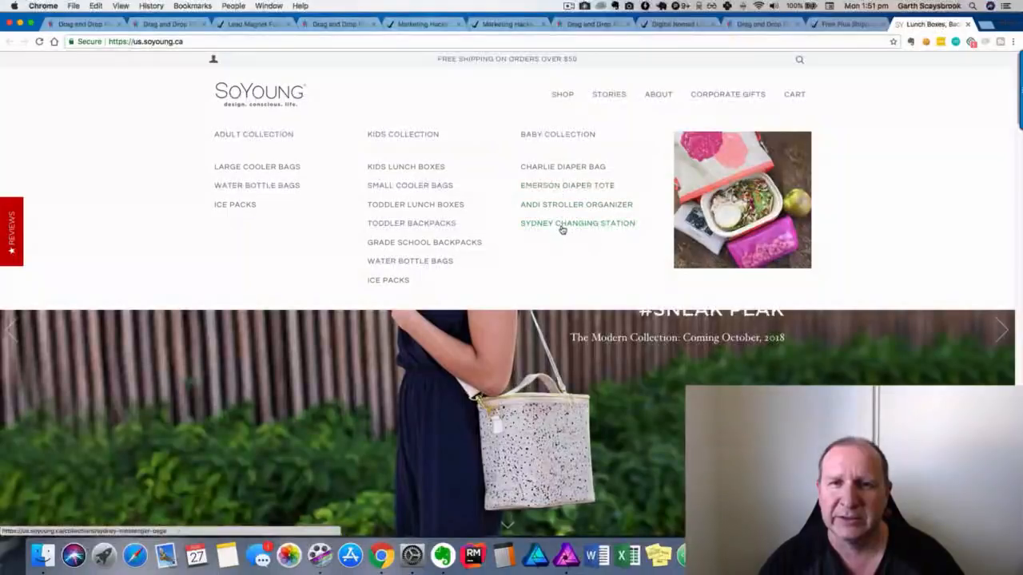
{"action": "left_click", "coordinate": [553, 188]}
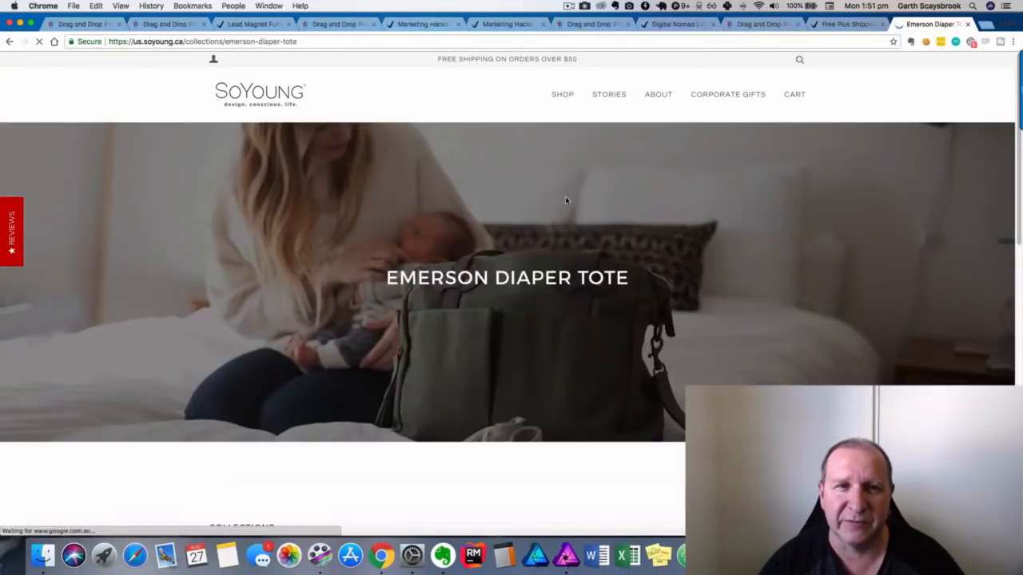
{"action": "scroll", "coordinate": [563, 270], "scroll_direction": "down", "scroll_amount": 6}
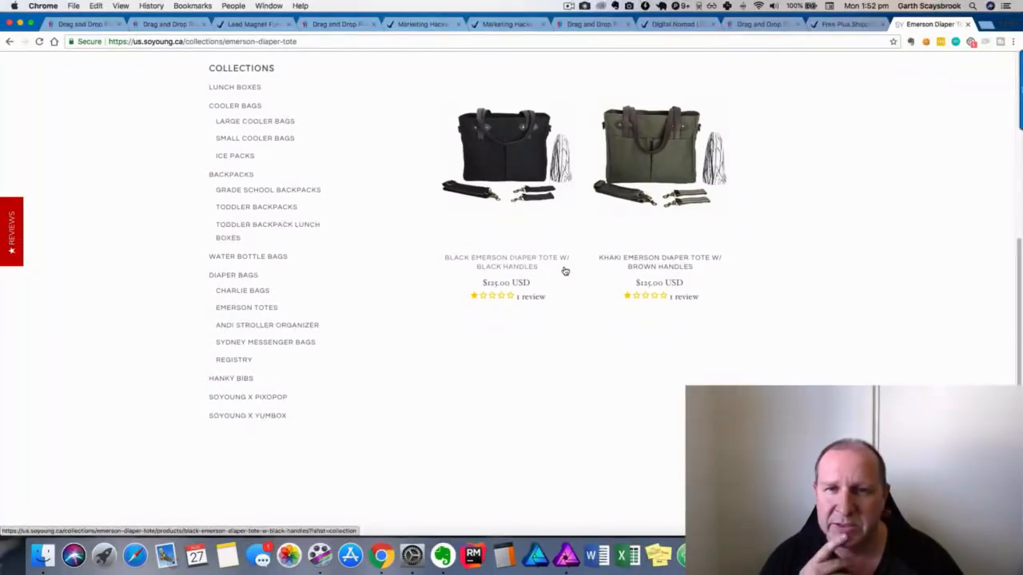
{"action": "left_click", "coordinate": [258, 293]}
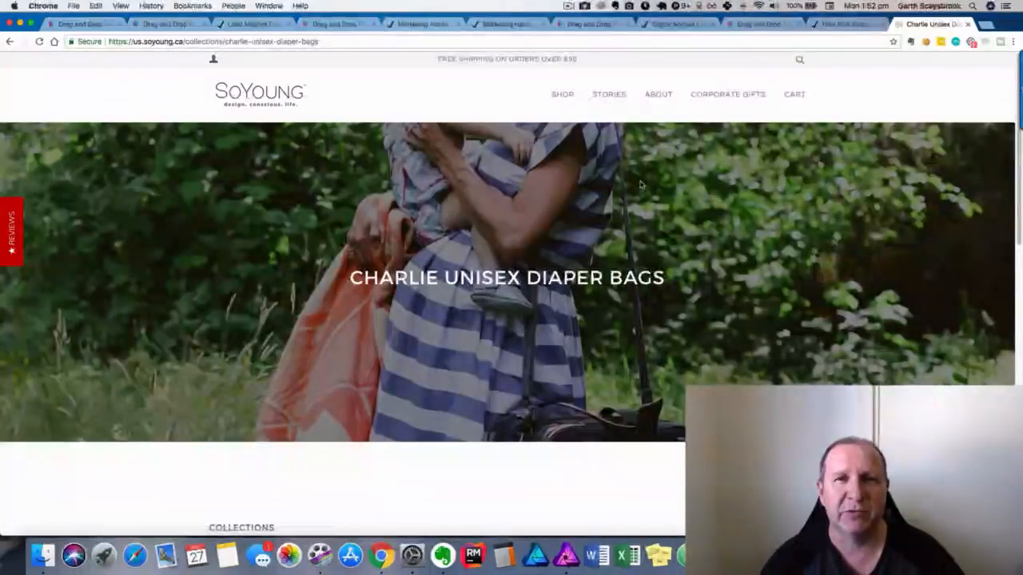
{"action": "scroll", "coordinate": [640, 185], "scroll_direction": "down", "scroll_amount": 7}
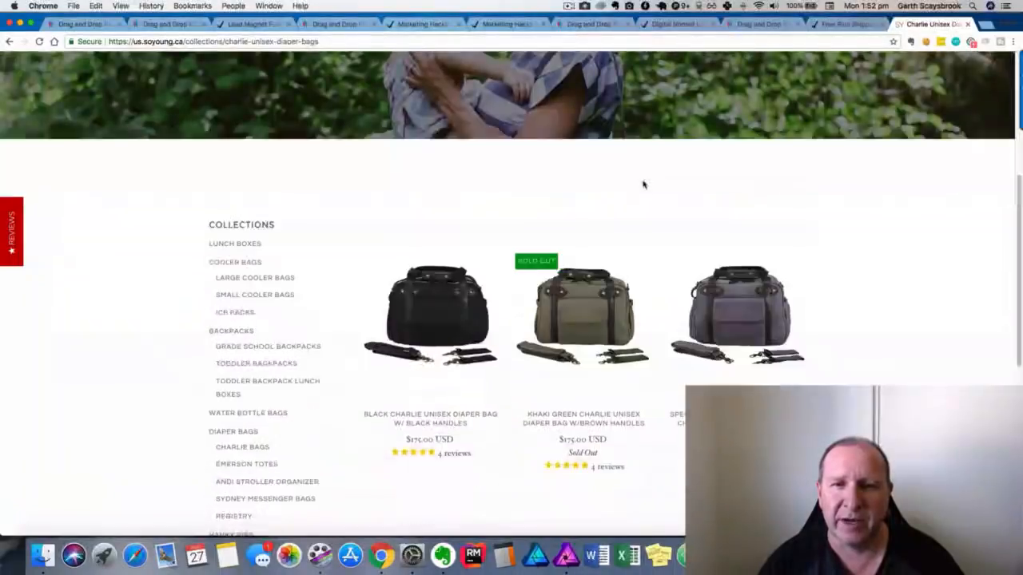
{"action": "scroll", "coordinate": [644, 185], "scroll_direction": "up", "scroll_amount": 4}
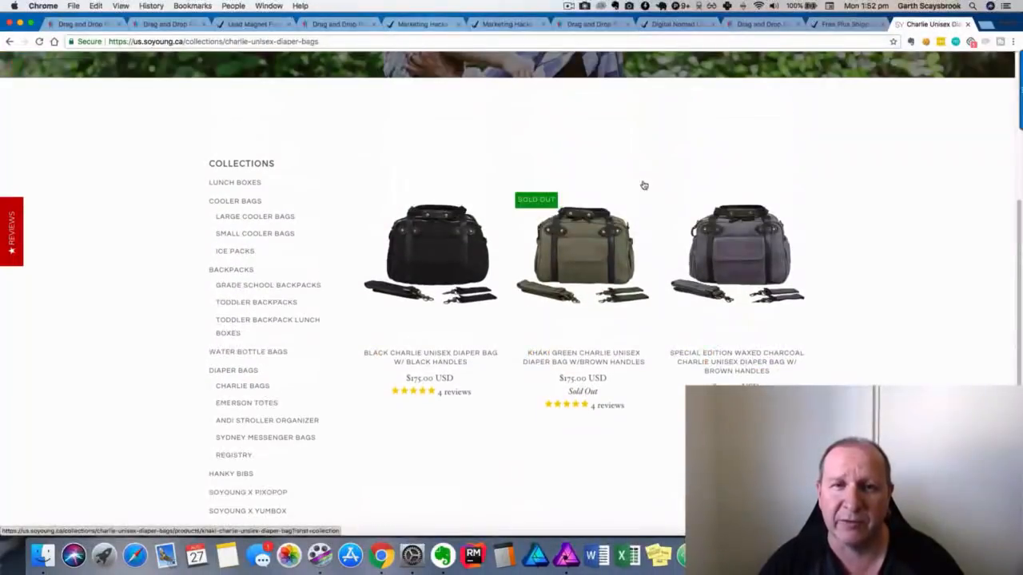
{"action": "left_click", "coordinate": [448, 243]}
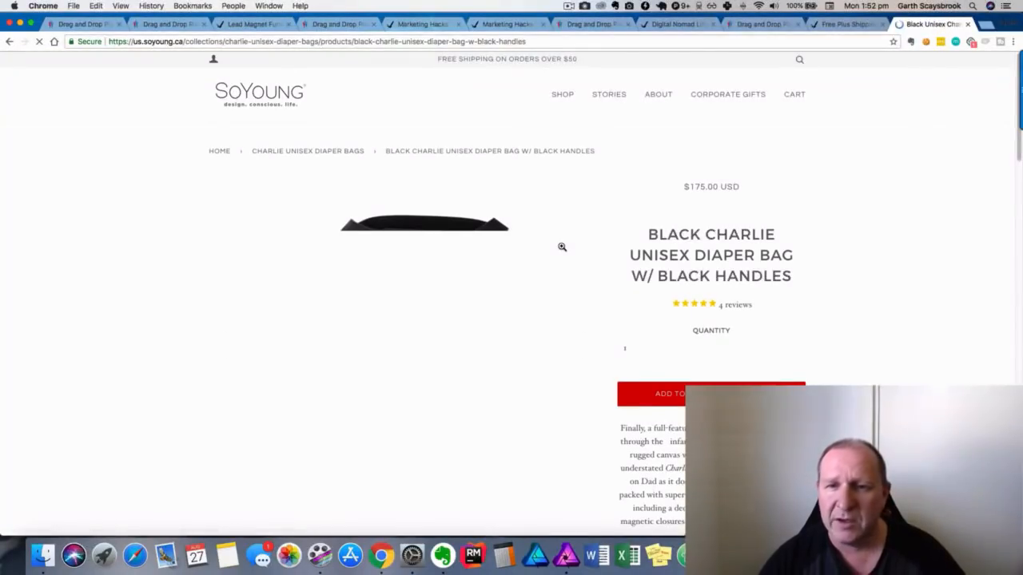
Review the Black Charlie diaper bag's product page, its features list and reviews.
{"action": "scroll", "coordinate": [562, 247], "scroll_direction": "down", "scroll_amount": 4}
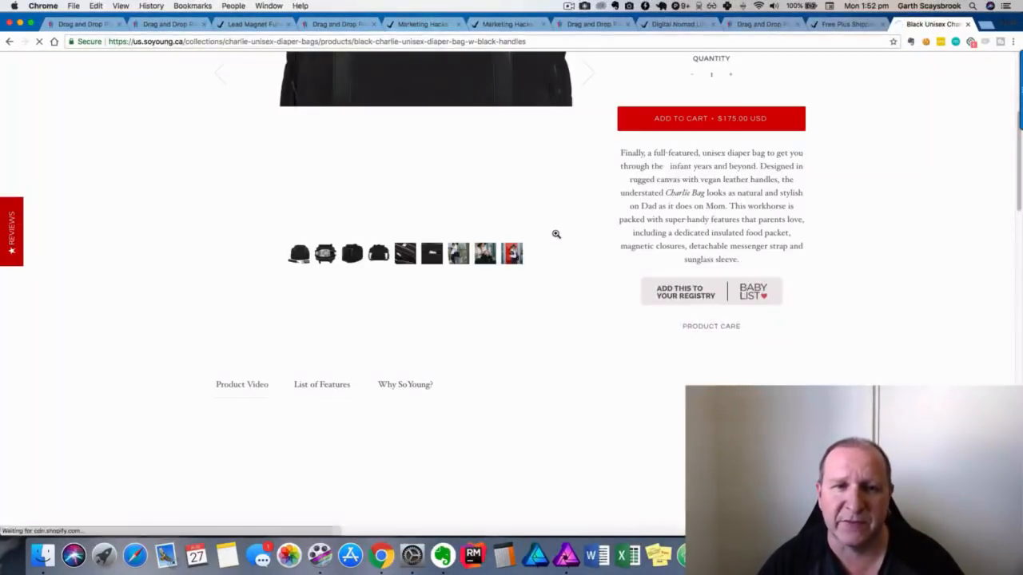
{"action": "scroll", "coordinate": [554, 233], "scroll_direction": "up", "scroll_amount": 4}
{"action": "scroll", "coordinate": [558, 235], "scroll_direction": "down", "scroll_amount": 1}
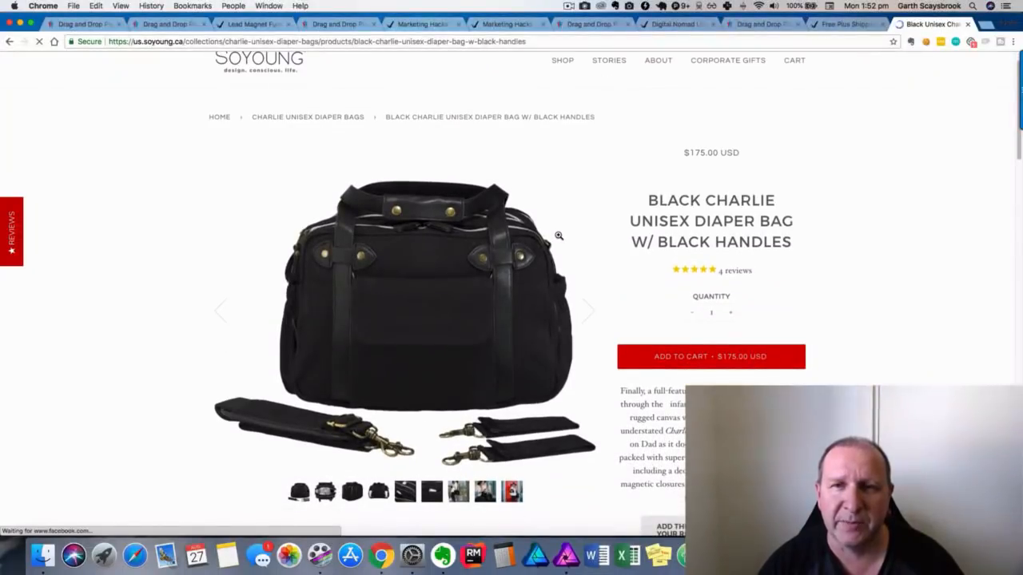
{"action": "scroll", "coordinate": [558, 236], "scroll_direction": "down", "scroll_amount": 5}
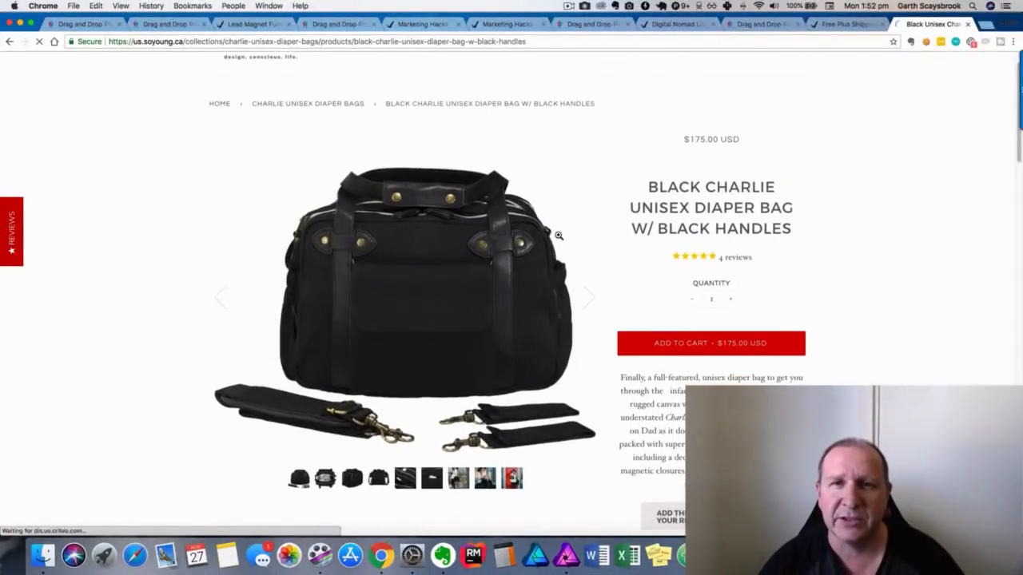
{"action": "scroll", "coordinate": [558, 235], "scroll_direction": "up", "scroll_amount": 1}
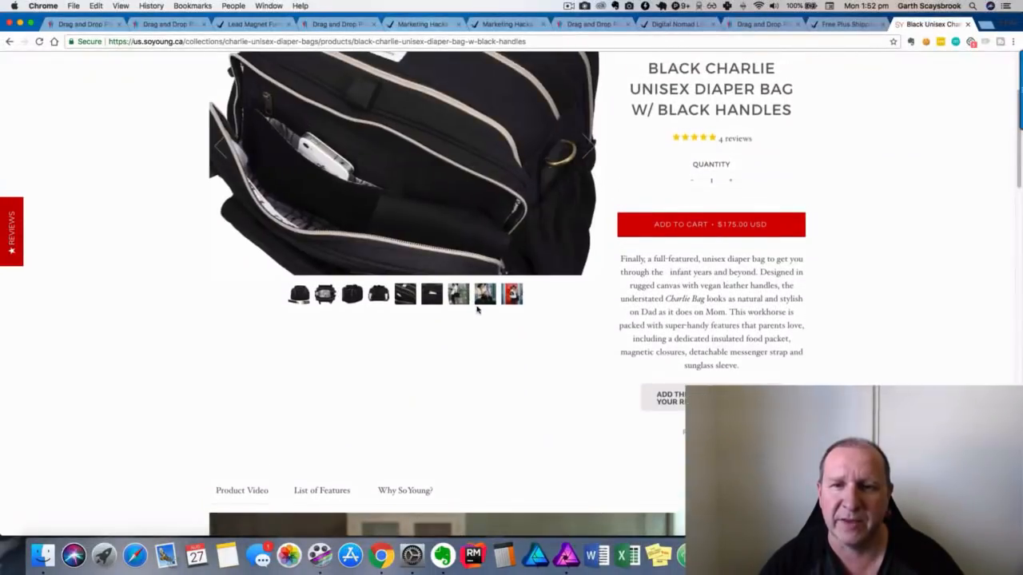
{"action": "scroll", "coordinate": [477, 306], "scroll_direction": "down", "scroll_amount": 8}
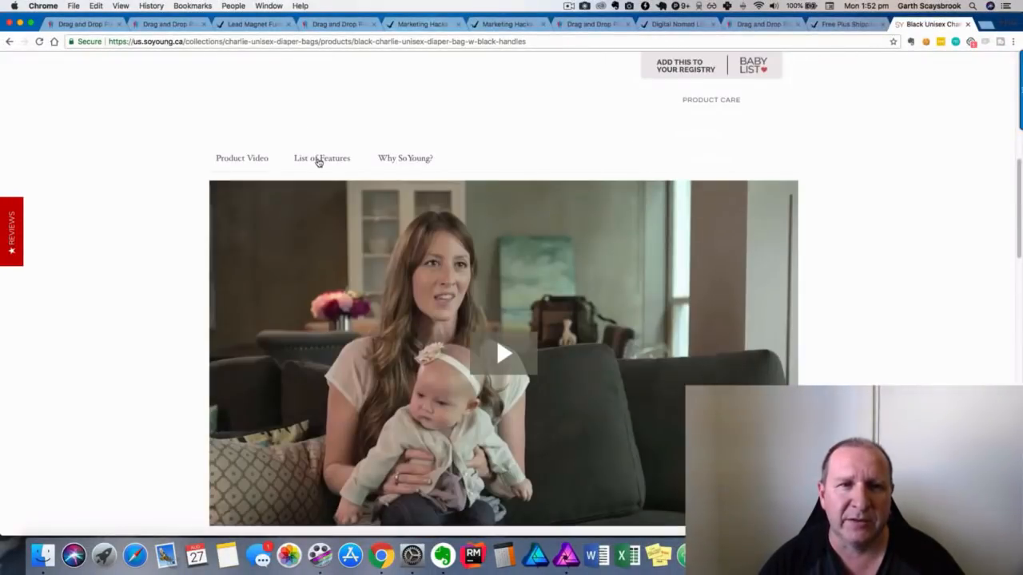
{"action": "left_click", "coordinate": [319, 160]}
{"action": "scroll", "coordinate": [400, 166], "scroll_direction": "down", "scroll_amount": 4}
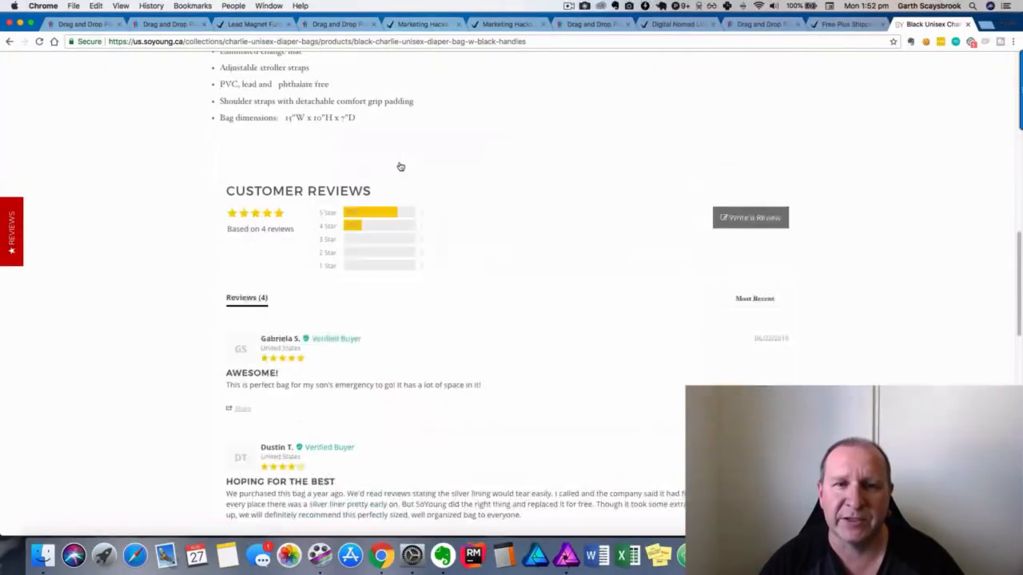
{"action": "scroll", "coordinate": [401, 166], "scroll_direction": "down", "scroll_amount": 3}
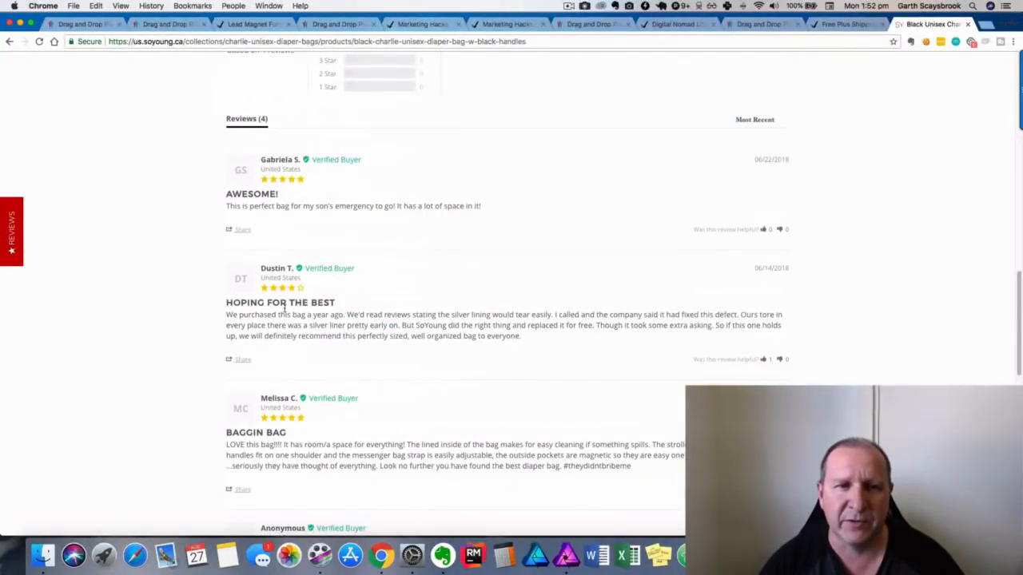
{"action": "scroll", "coordinate": [447, 368], "scroll_direction": "down", "scroll_amount": 7}
{"action": "scroll", "coordinate": [490, 365], "scroll_direction": "down", "scroll_amount": 1}
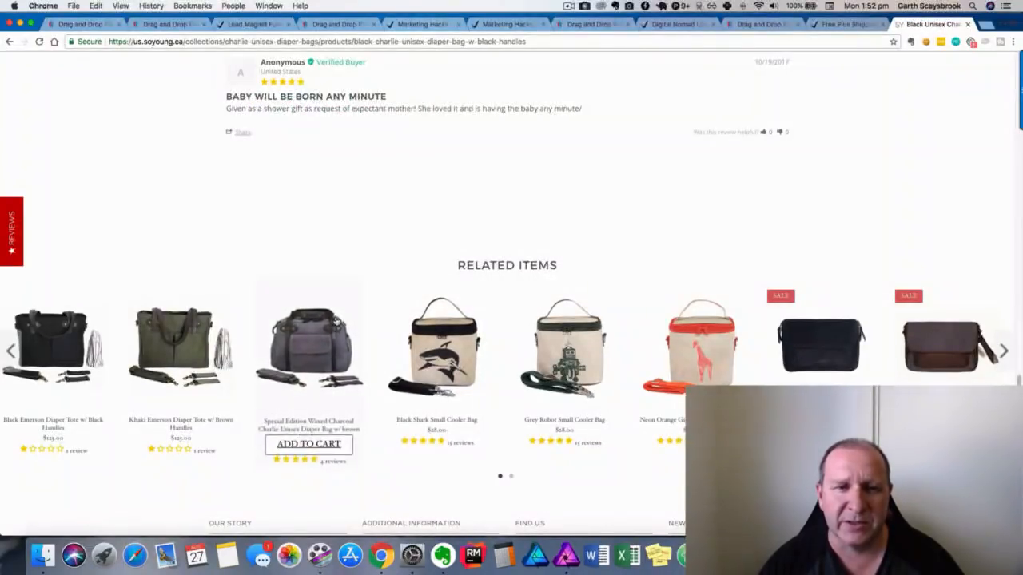
View the Black Shark Small Cooler Bag, come back, and add the $175.00 Charlie bag to cart.
{"action": "left_click", "coordinate": [430, 354]}
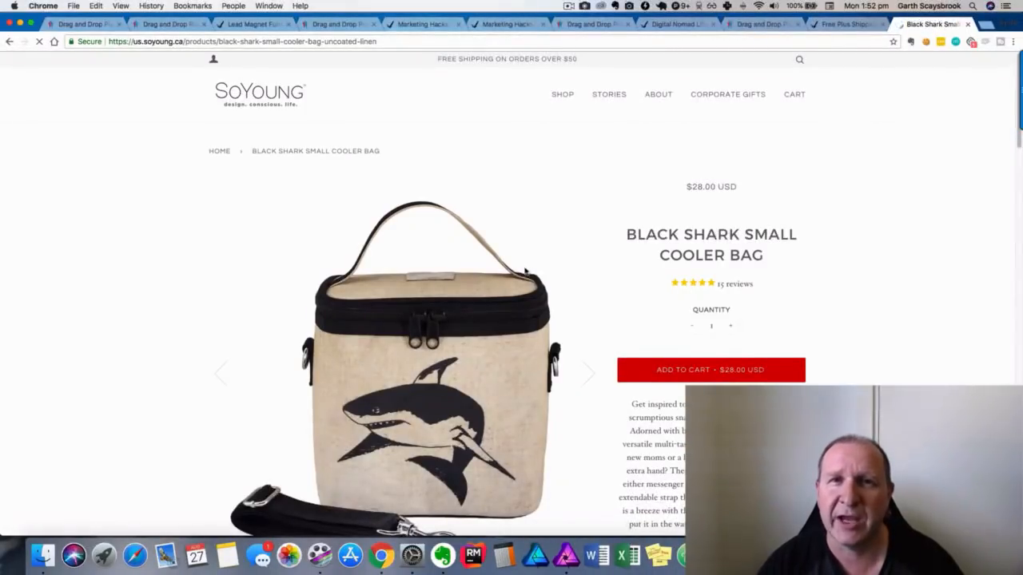
{"action": "left_click", "coordinate": [10, 42]}
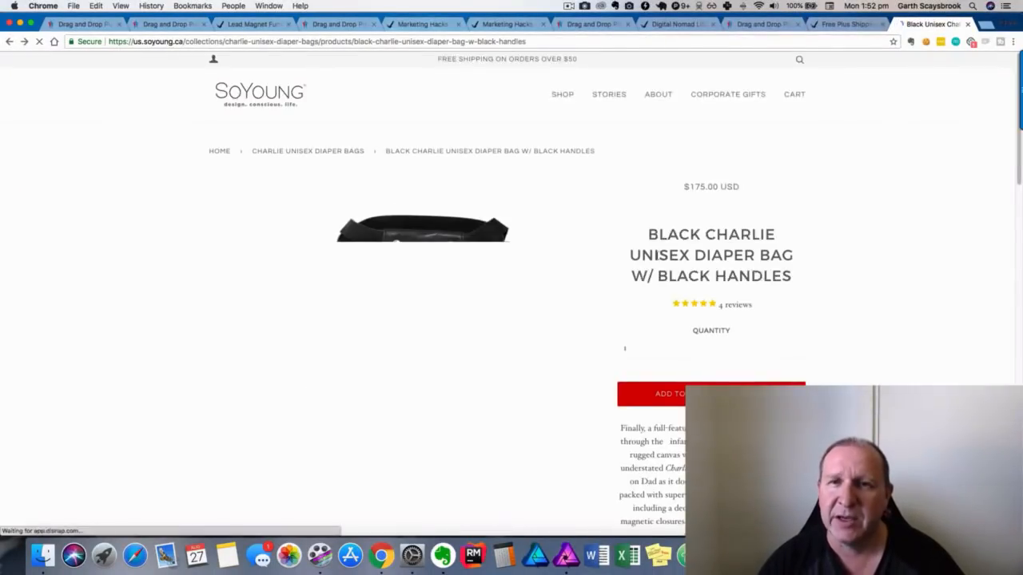
{"action": "scroll", "coordinate": [656, 257], "scroll_direction": "up", "scroll_amount": 20}
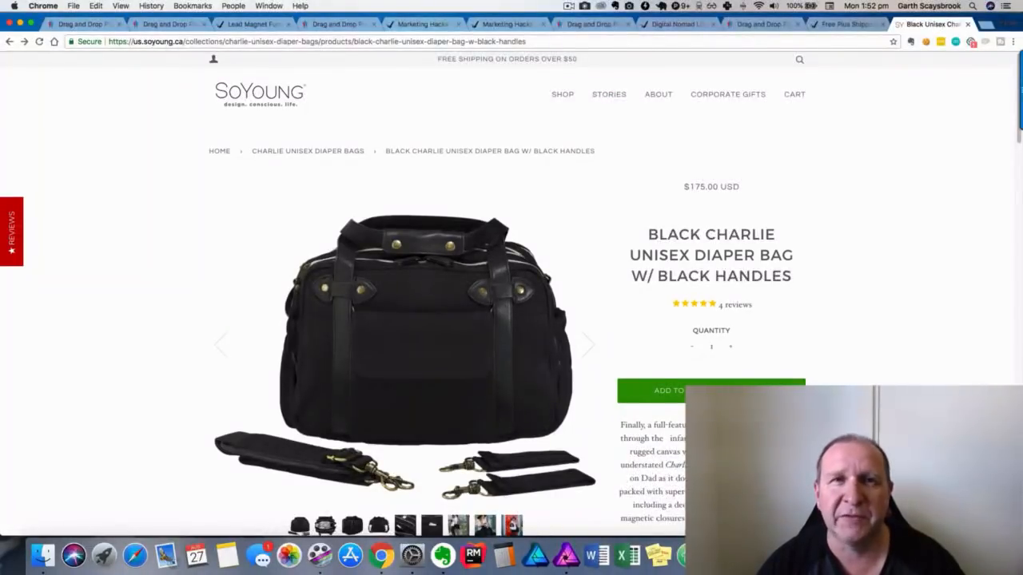
{"action": "left_click", "coordinate": [663, 391]}
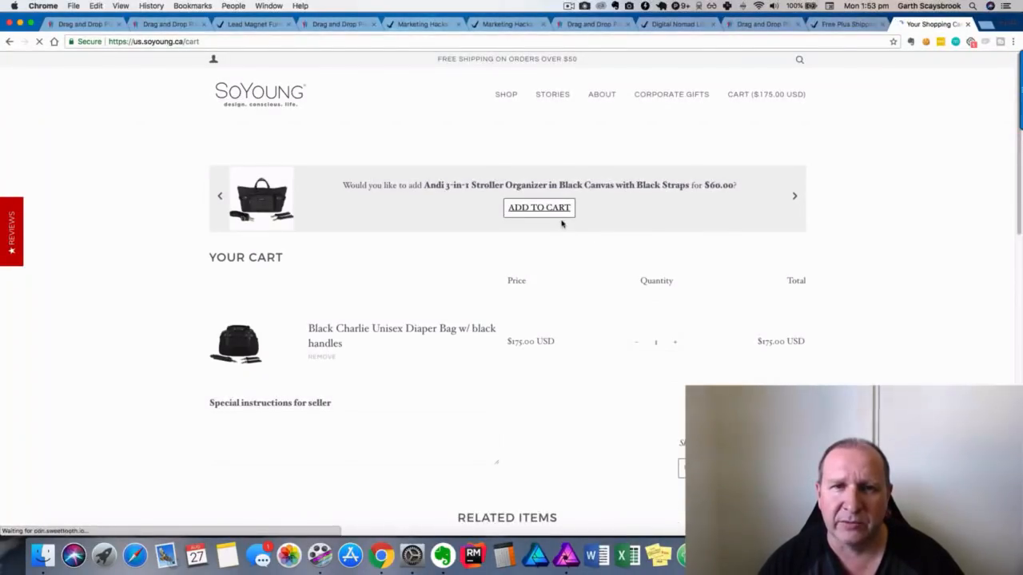
Open SoYoung's FAQ page from the cart footer, skim it, then close that tab.
{"action": "left_click", "coordinate": [549, 208]}
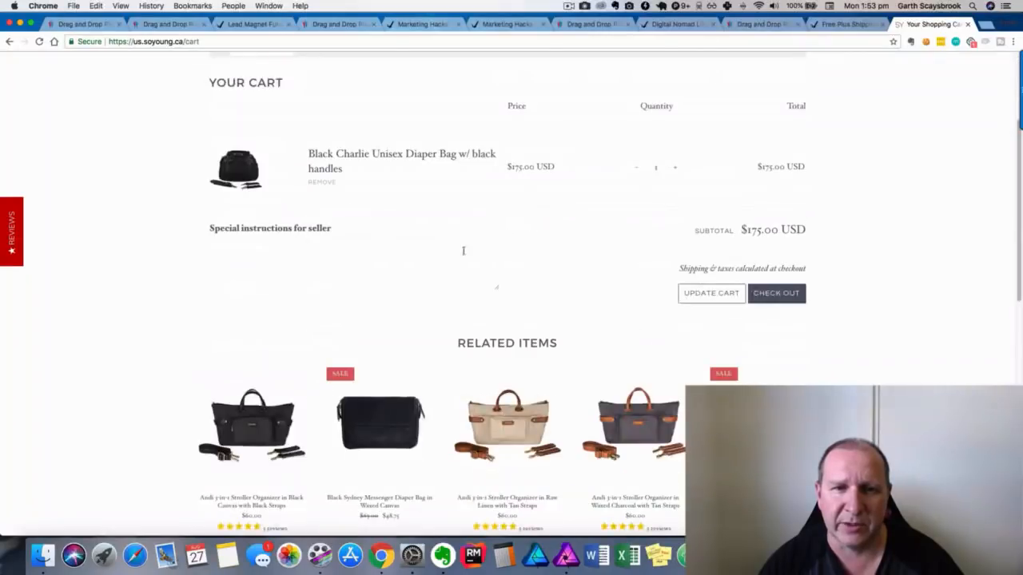
{"action": "scroll", "coordinate": [480, 272], "scroll_direction": "down", "scroll_amount": 10}
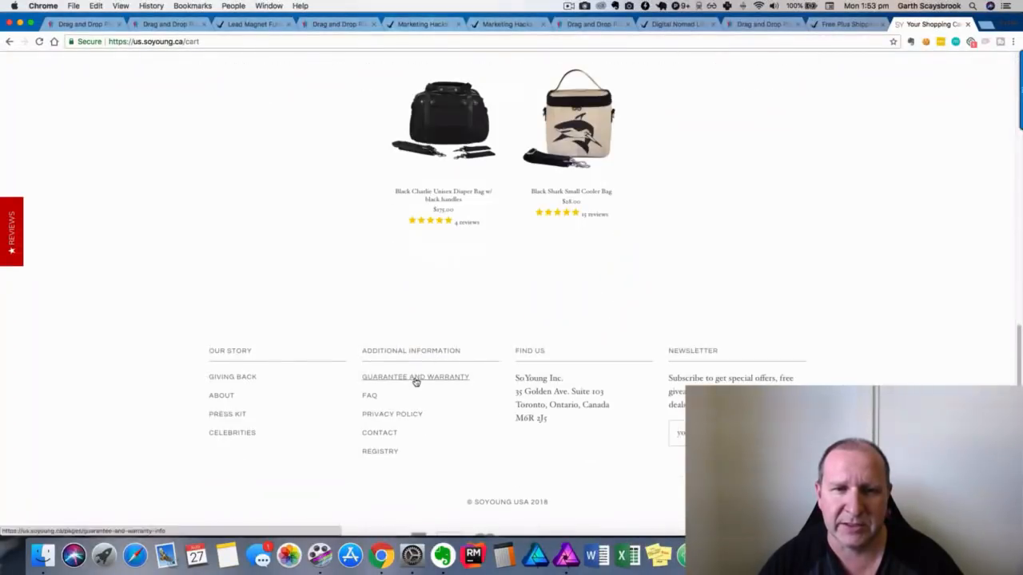
{"action": "left_click", "coordinate": [367, 398]}
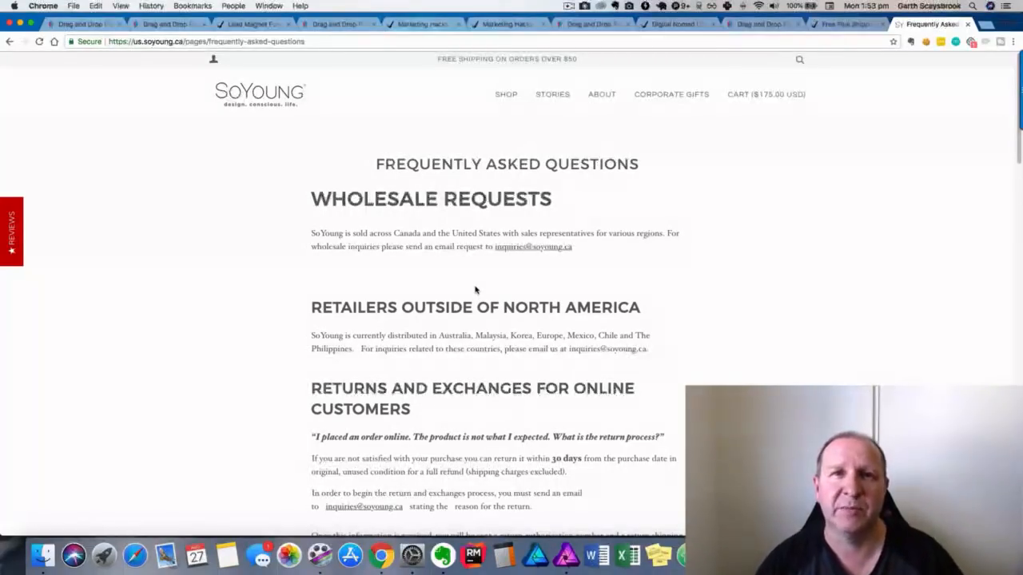
{"action": "scroll", "coordinate": [536, 305], "scroll_direction": "down", "scroll_amount": 5}
{"action": "scroll", "coordinate": [538, 302], "scroll_direction": "up", "scroll_amount": 5}
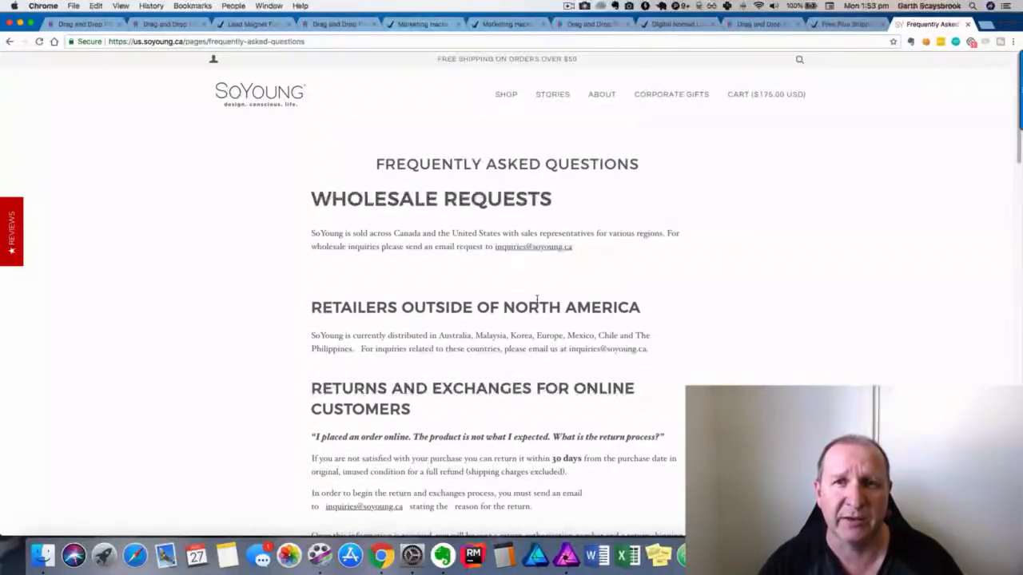
{"action": "left_click", "coordinate": [968, 24]}
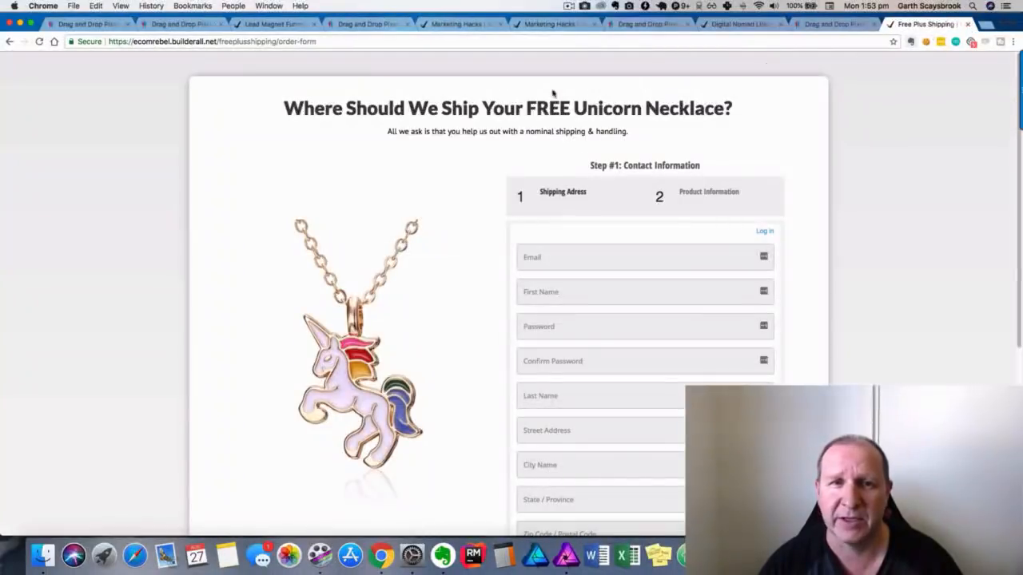
Return to the Drag and Drop Pixel Perfect tab showing the Choose Your Sales Funnel gallery.
{"action": "left_click", "coordinate": [91, 23]}
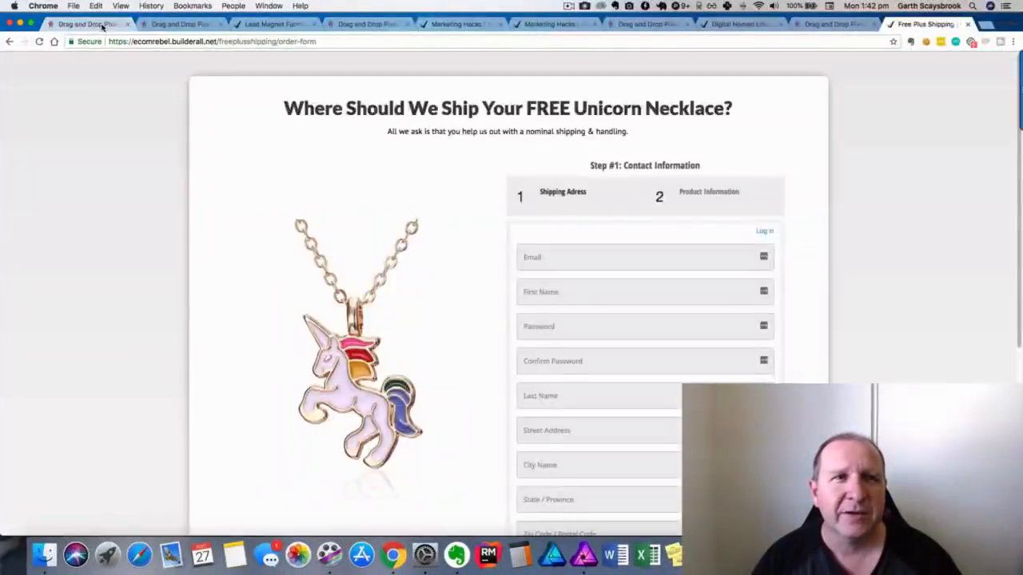
Go back to the funnel templates, then bring up the Free Bonuses home page.
{"action": "left_click", "coordinate": [102, 26]}
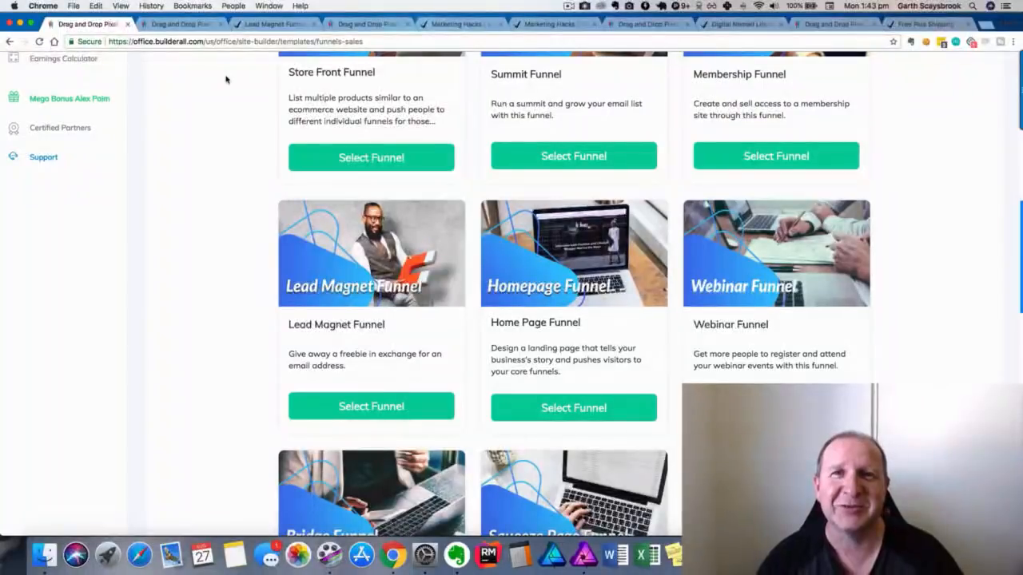
{"action": "left_click", "coordinate": [569, 6]}
{"action": "left_click", "coordinate": [578, 29]}
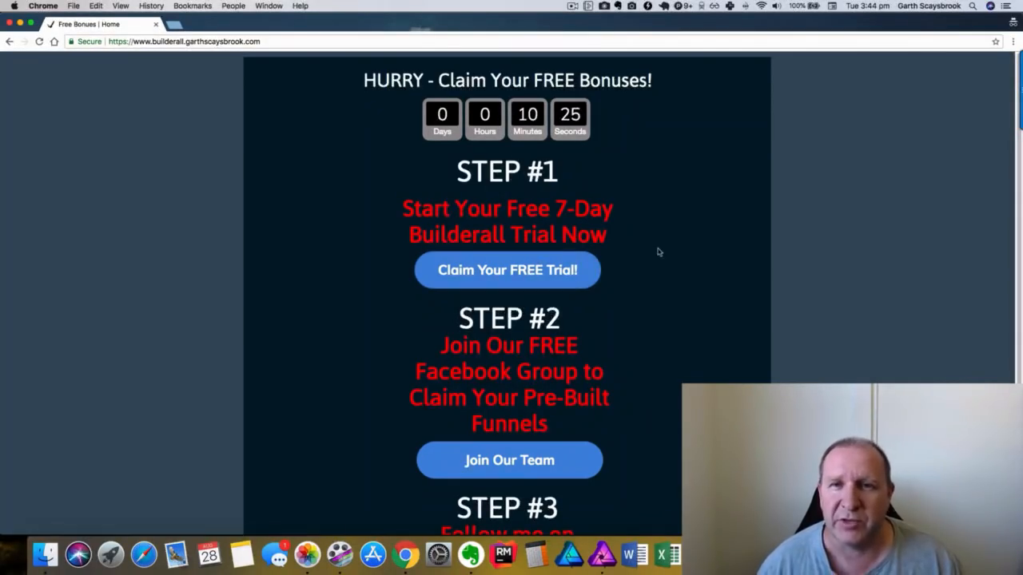
{"action": "left_click", "coordinate": [516, 273]}
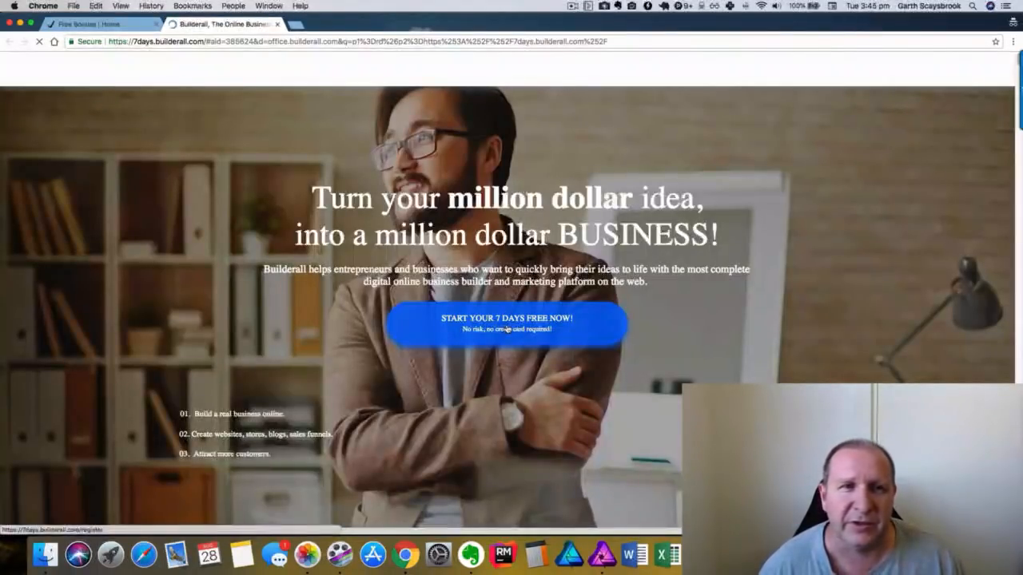
{"action": "left_click", "coordinate": [507, 329]}
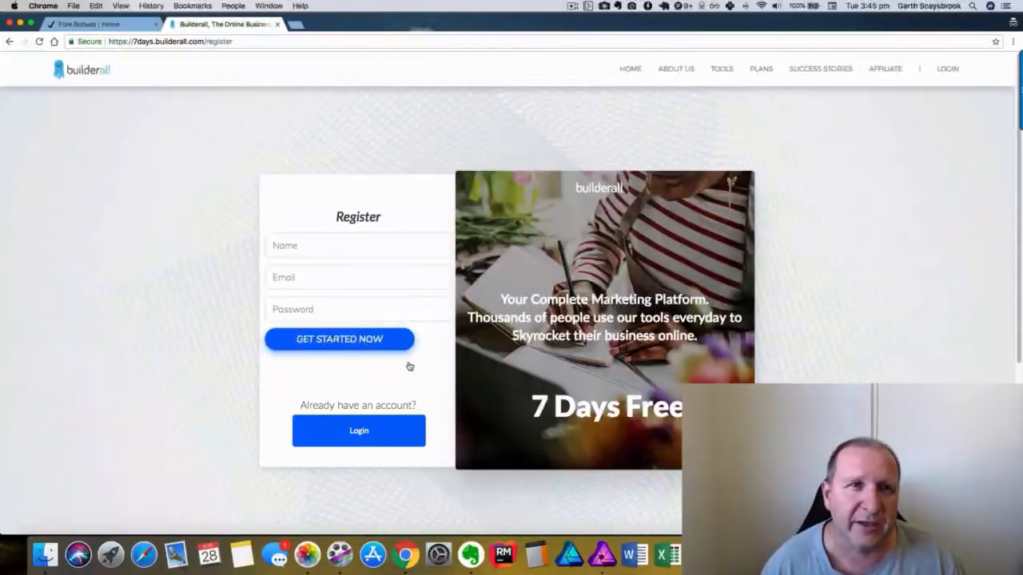
{"action": "left_click", "coordinate": [277, 25]}
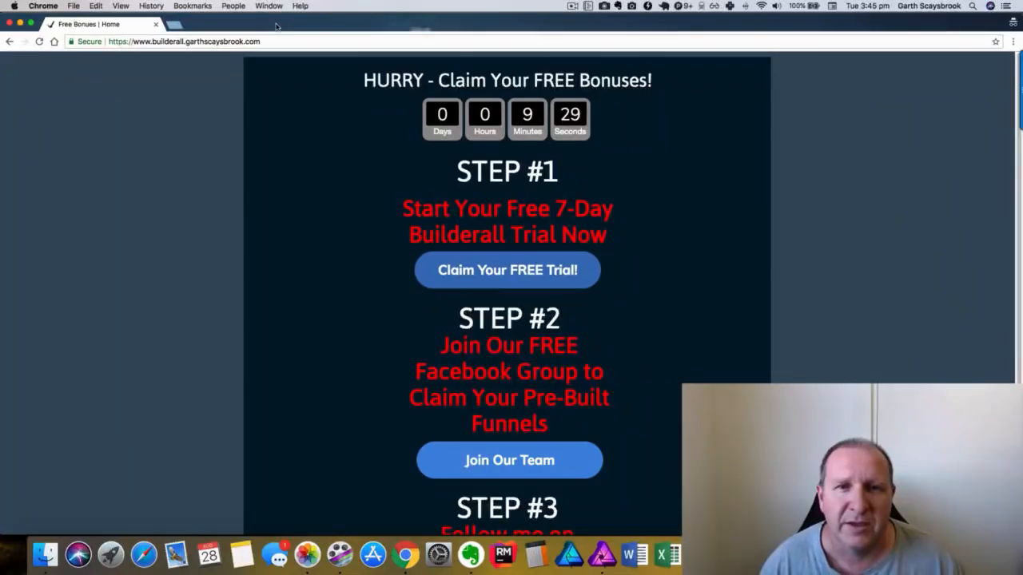
{"action": "scroll", "coordinate": [639, 289], "scroll_direction": "down", "scroll_amount": 3}
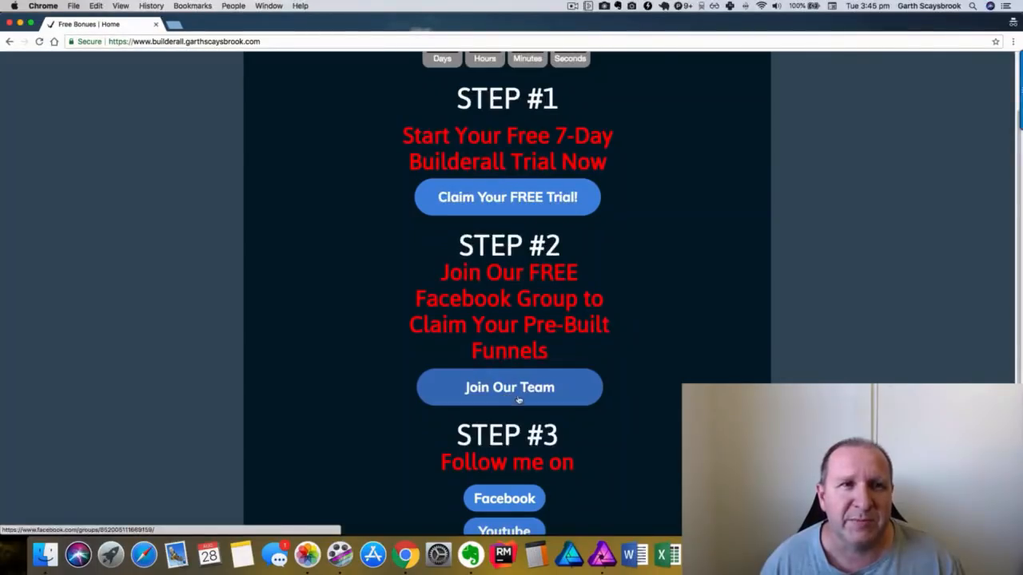
{"action": "left_click", "coordinate": [273, 8]}
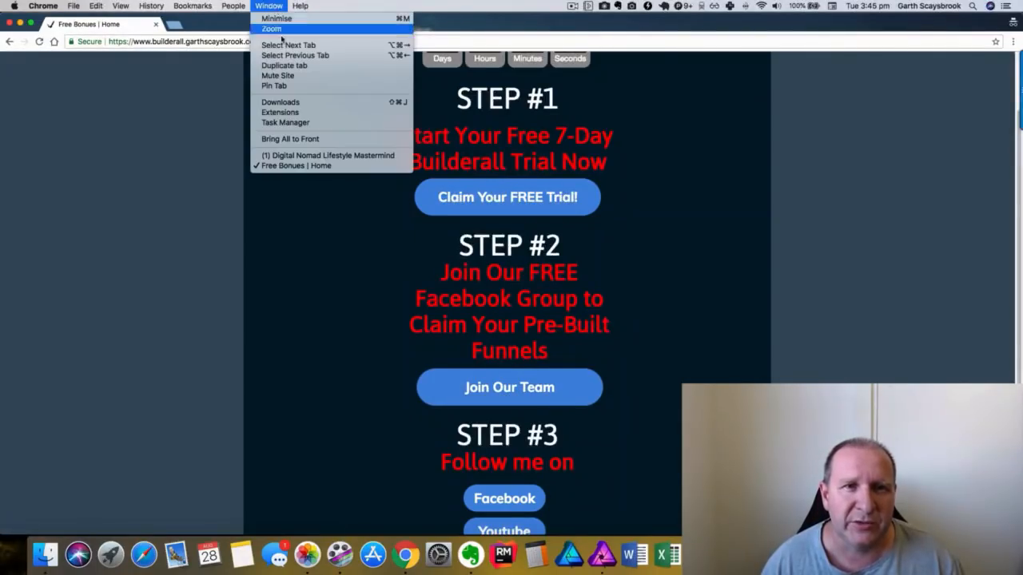
In the Digital Nomad Lifestyle Mastermind group, follow the announcement's cheatsheet link.
{"action": "left_click", "coordinate": [281, 156]}
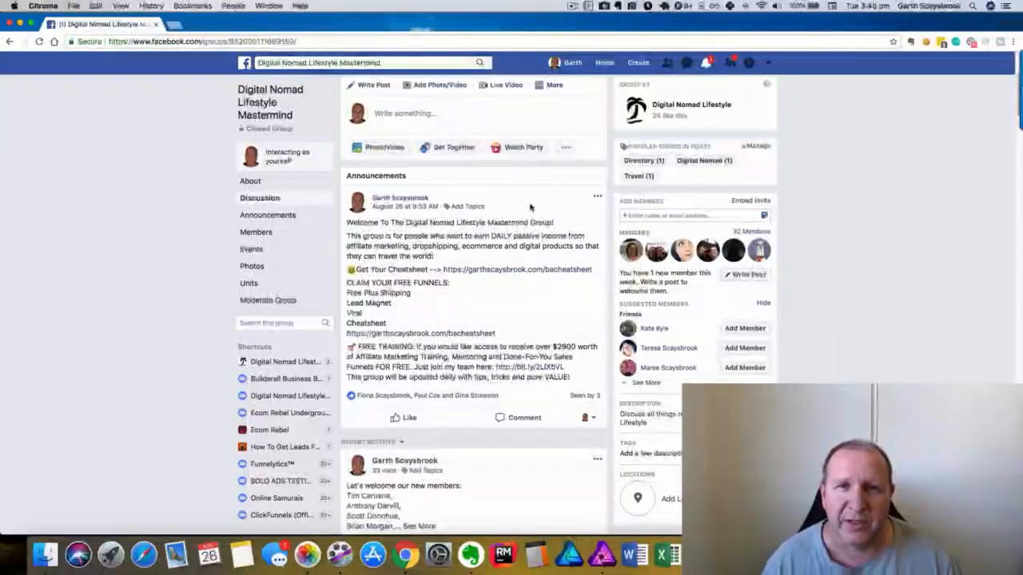
{"action": "scroll", "coordinate": [540, 218], "scroll_direction": "down", "scroll_amount": 1}
{"action": "scroll", "coordinate": [540, 218], "scroll_direction": "down", "scroll_amount": 1}
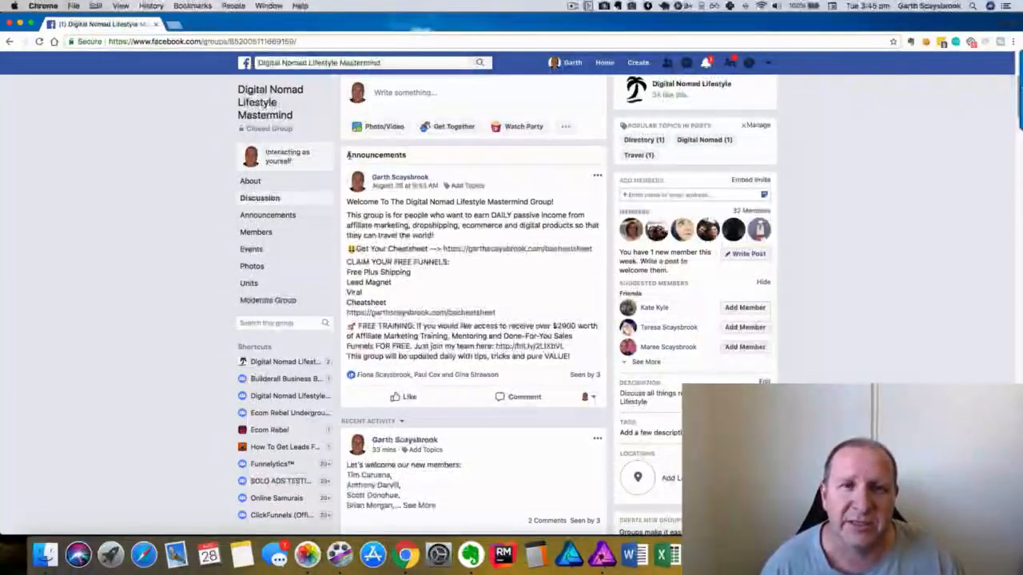
{"action": "left_click_drag", "start_coordinate": [348, 154], "coordinate": [406, 155]}
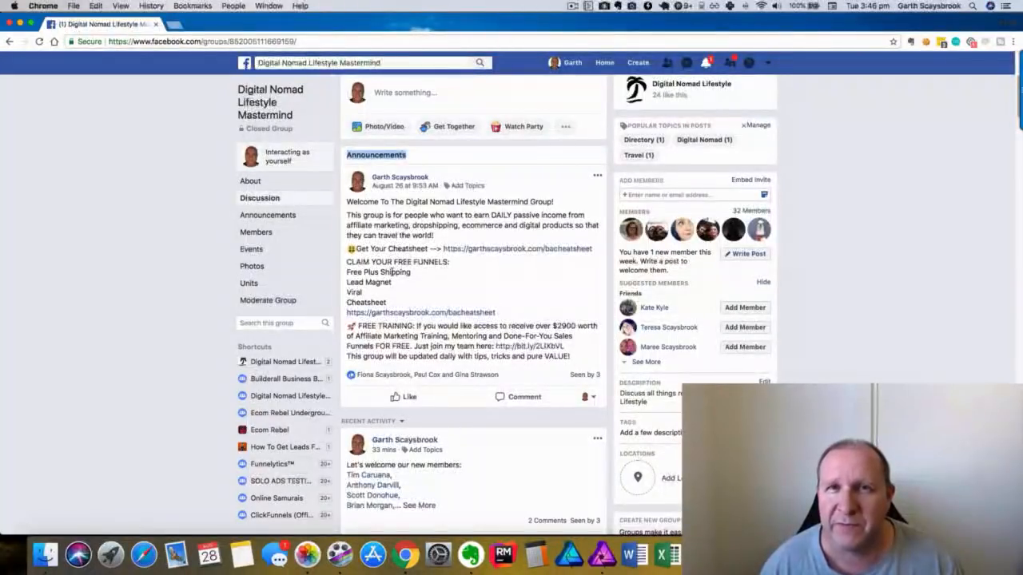
{"action": "left_click", "coordinate": [516, 251]}
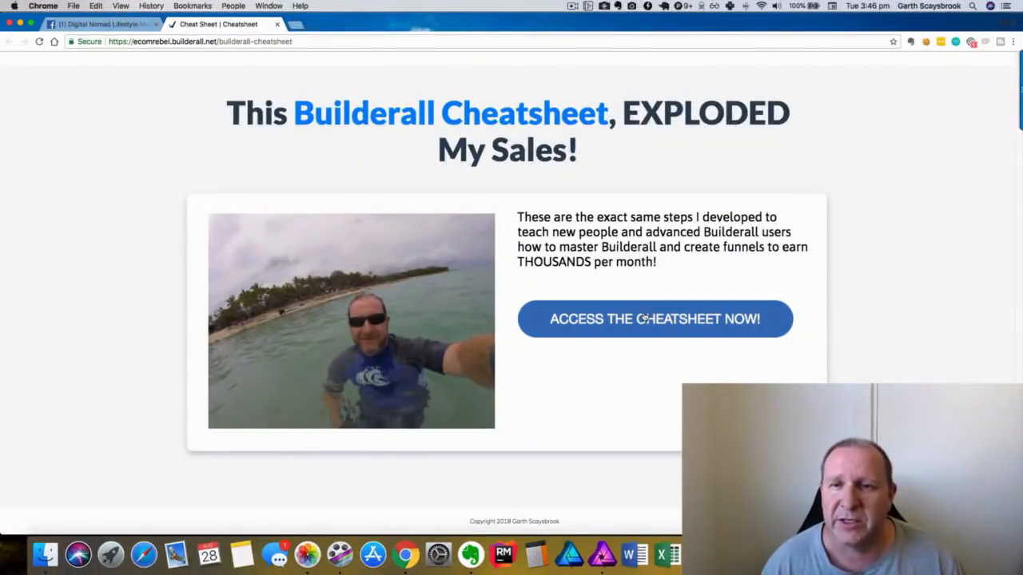
Fill the cheatsheet form with an e-mail, first name and corrected surname, then submit ACCESS NOW!
{"action": "left_click", "coordinate": [644, 318]}
{"action": "left_click", "coordinate": [475, 271]}
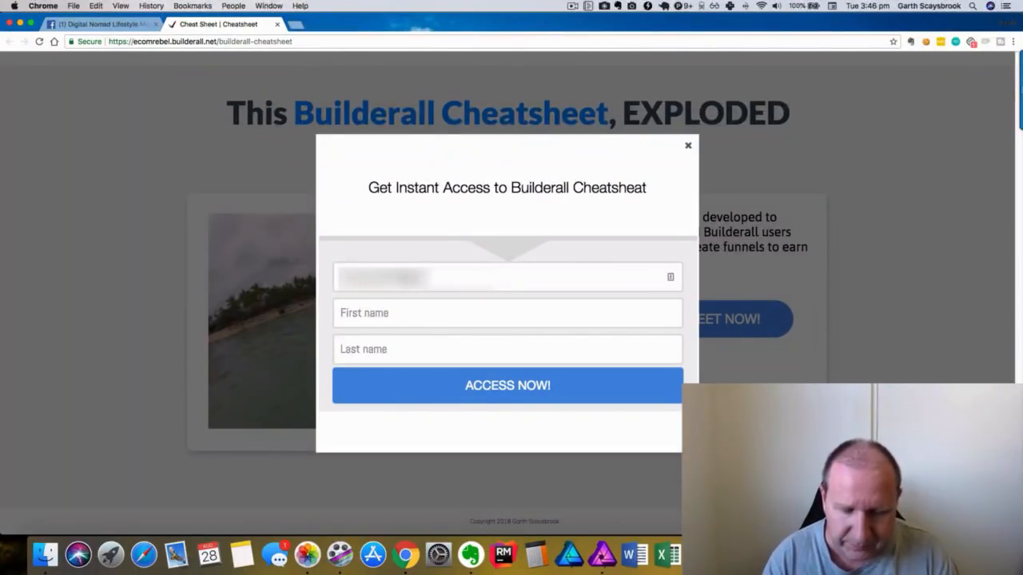
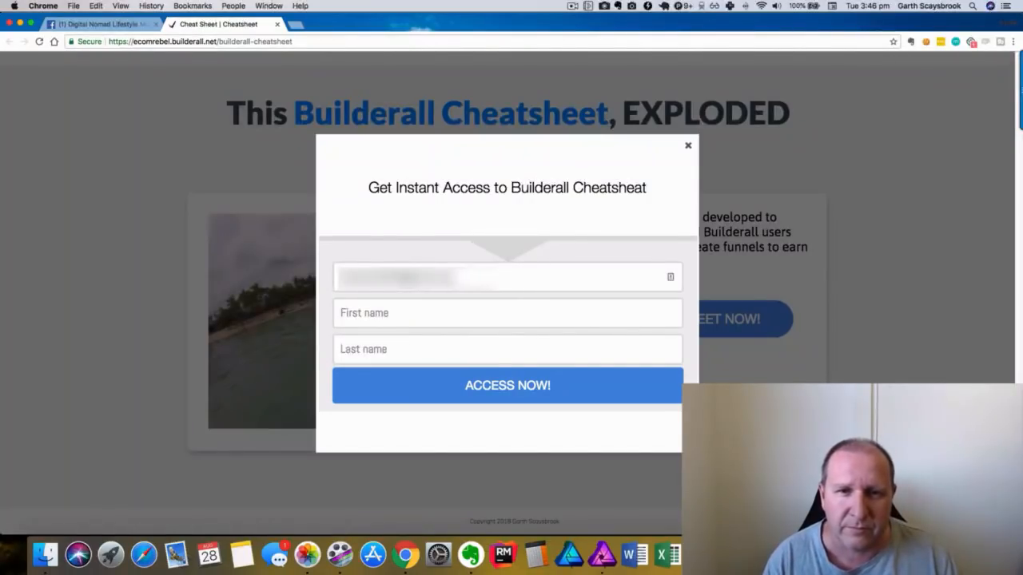
{"action": "left_click", "coordinate": [441, 316]}
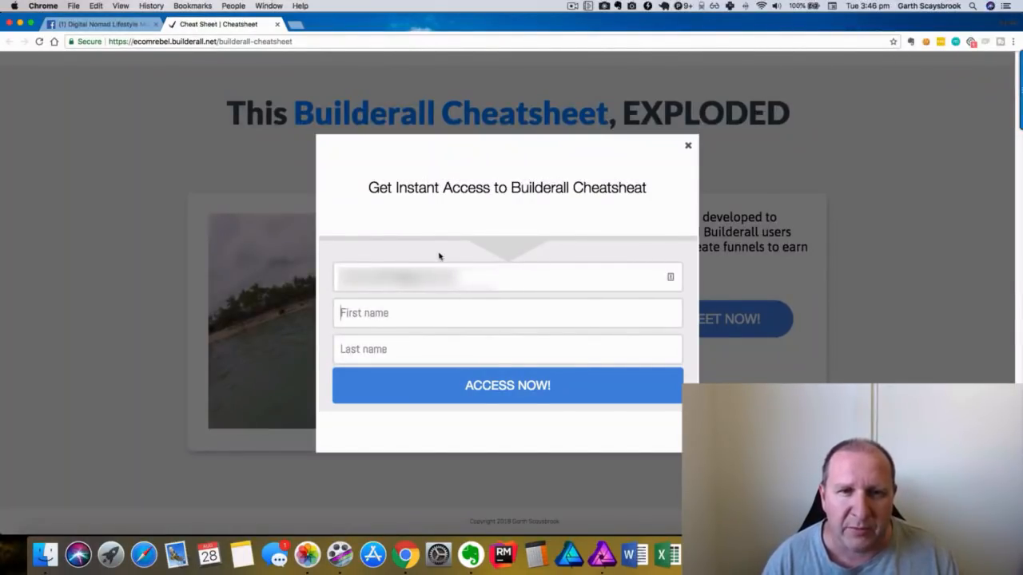
{"action": "type", "text": "Garth"}
{"action": "key", "text": "Tab"}
{"action": "type", "text": "S"}
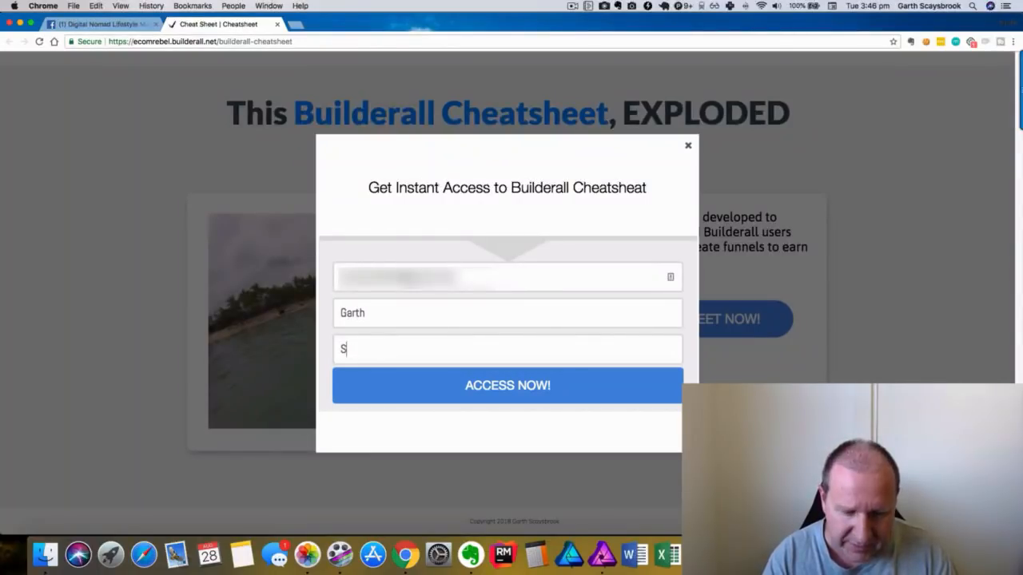
{"action": "type", "text": "cayb"}
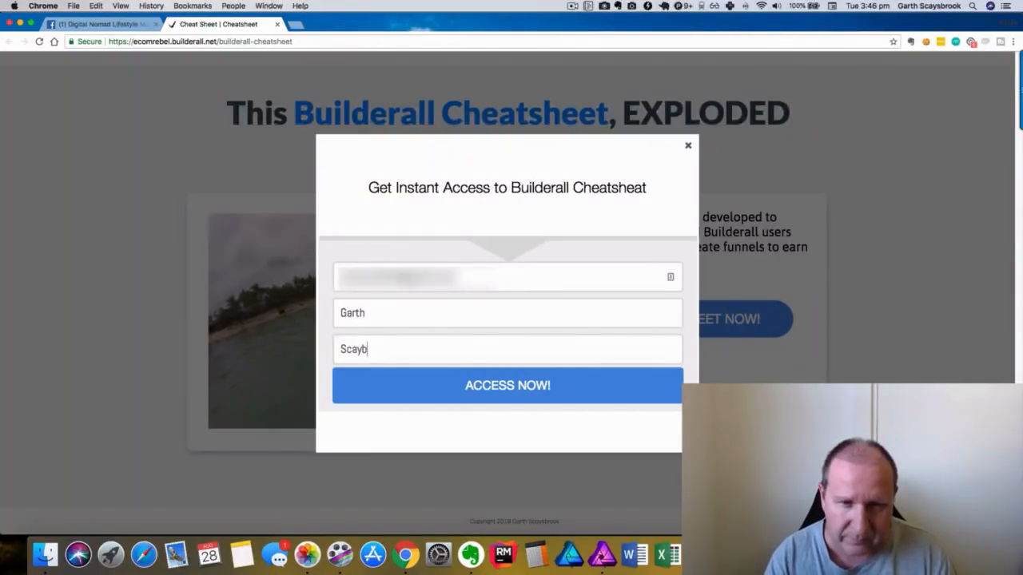
{"action": "type", "text": "rook"}
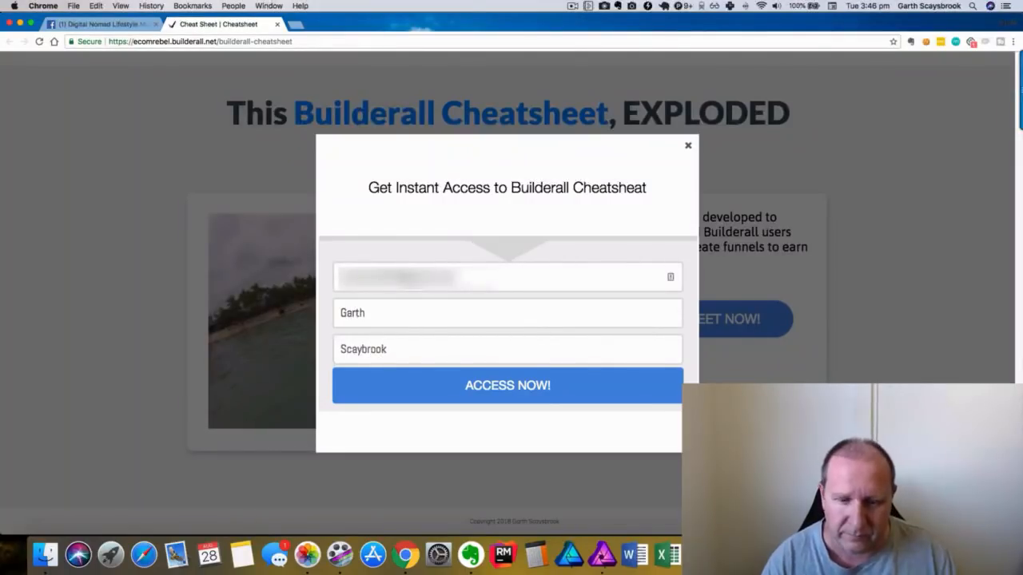
{"action": "key", "text": "Left"}
{"action": "key", "text": "Left"}
{"action": "key", "text": "Left"}
{"action": "key", "text": "Left"}
{"action": "key", "text": "Left"}
{"action": "type", "text": "s"}
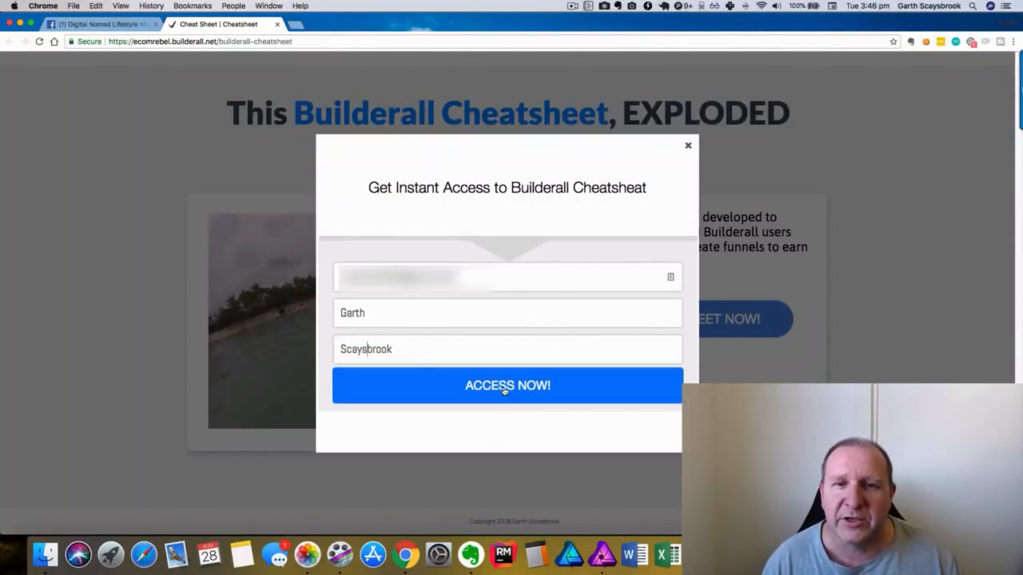
{"action": "left_click", "coordinate": [505, 389]}
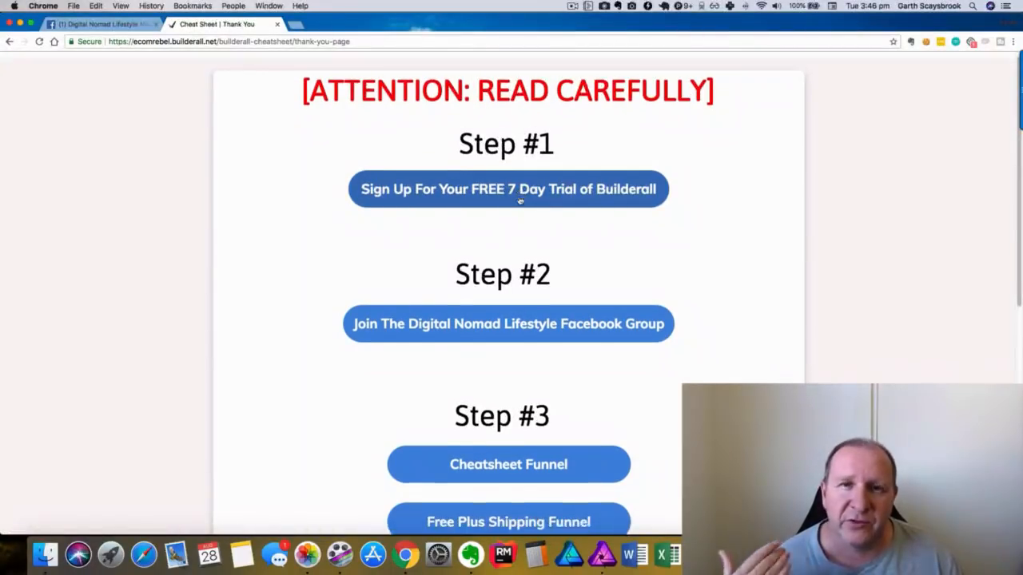
Scroll down to Step #3 and open the Free Plus Shipping Funnel.
{"action": "scroll", "coordinate": [516, 187], "scroll_direction": "down", "scroll_amount": 2}
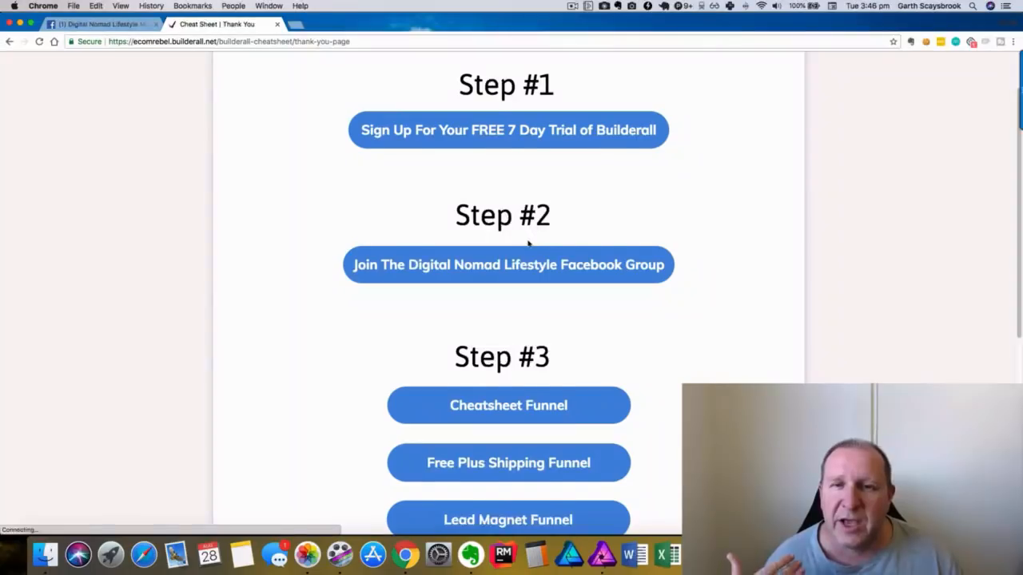
{"action": "scroll", "coordinate": [528, 244], "scroll_direction": "down", "scroll_amount": 1}
{"action": "scroll", "coordinate": [528, 233], "scroll_direction": "down", "scroll_amount": 5}
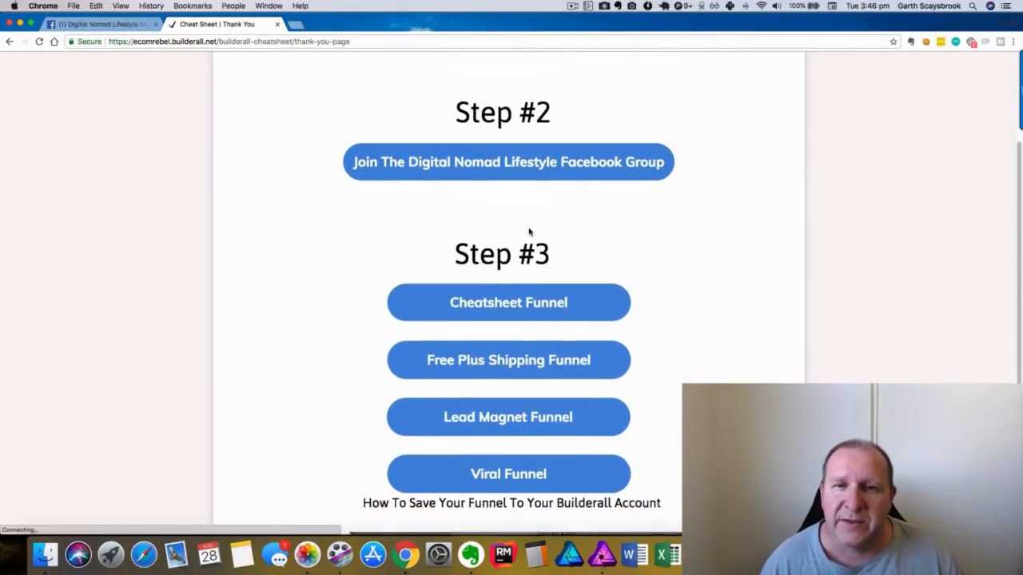
{"action": "scroll", "coordinate": [528, 230], "scroll_direction": "down", "scroll_amount": 1}
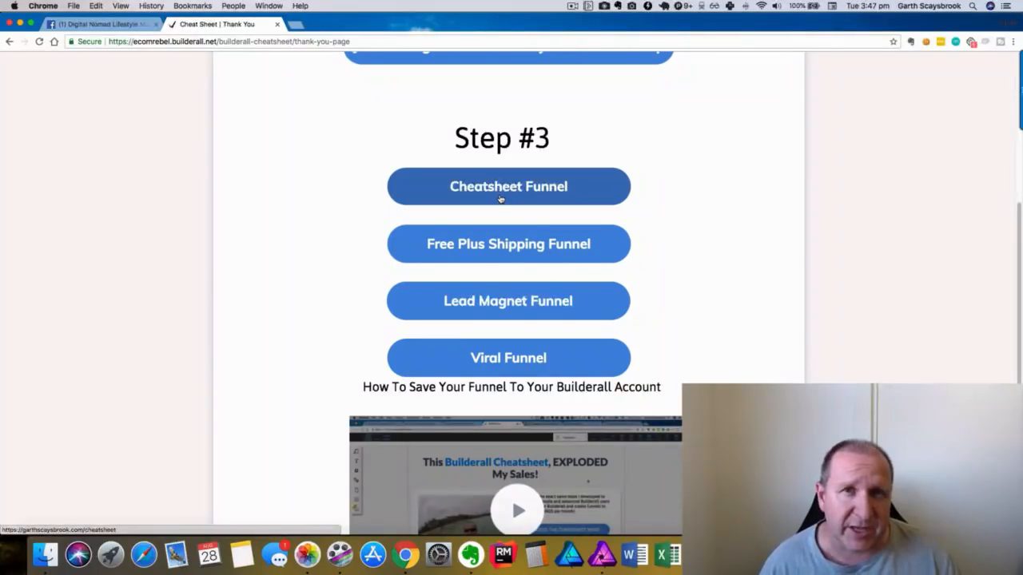
{"action": "scroll", "coordinate": [503, 200], "scroll_direction": "down", "scroll_amount": 2}
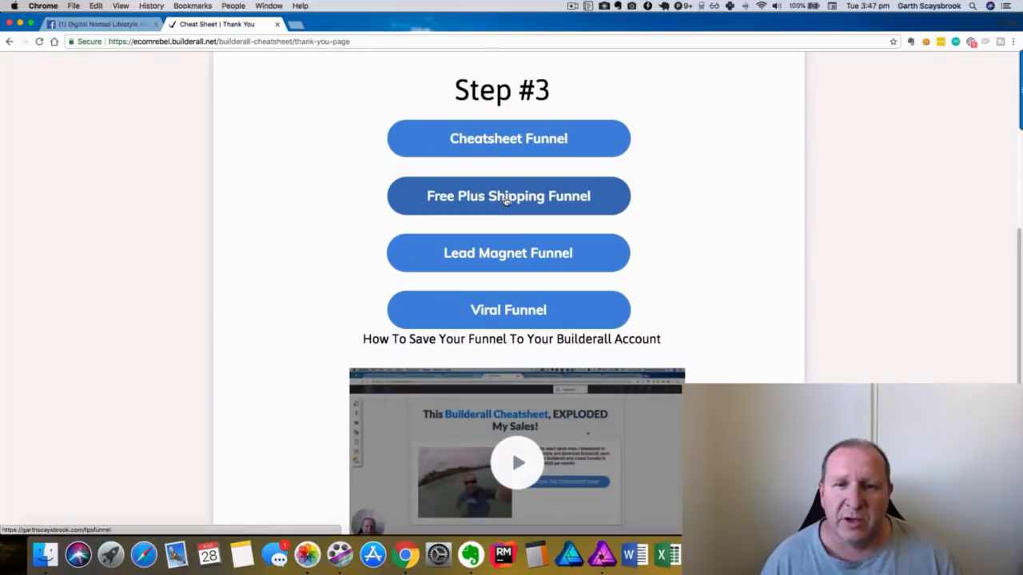
{"action": "left_click", "coordinate": [505, 201]}
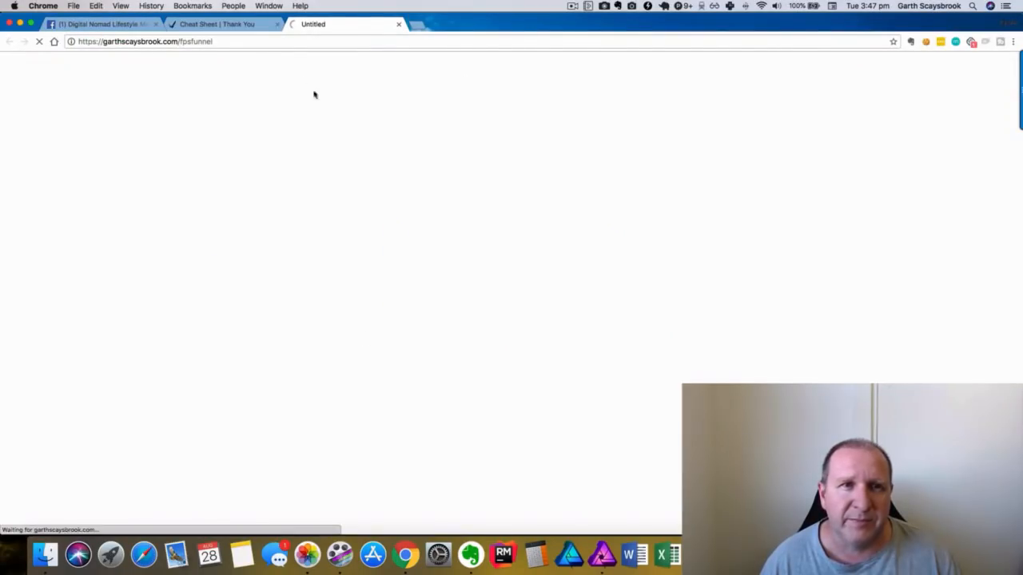
Back on the thank-you page, look over the Step #3 funnel links and click one.
{"action": "left_click", "coordinate": [214, 24]}
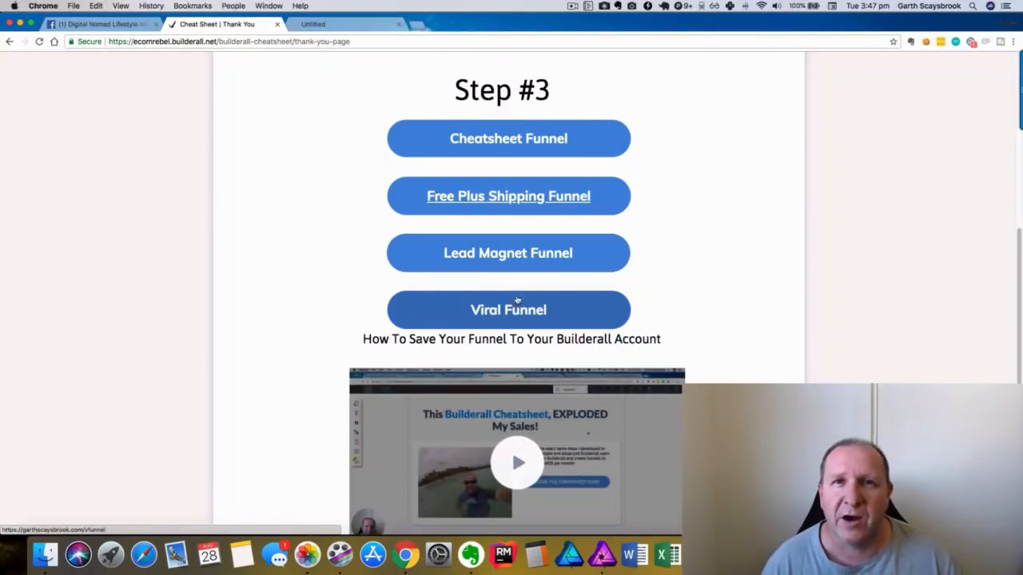
{"action": "scroll", "coordinate": [703, 258], "scroll_direction": "down", "scroll_amount": 2}
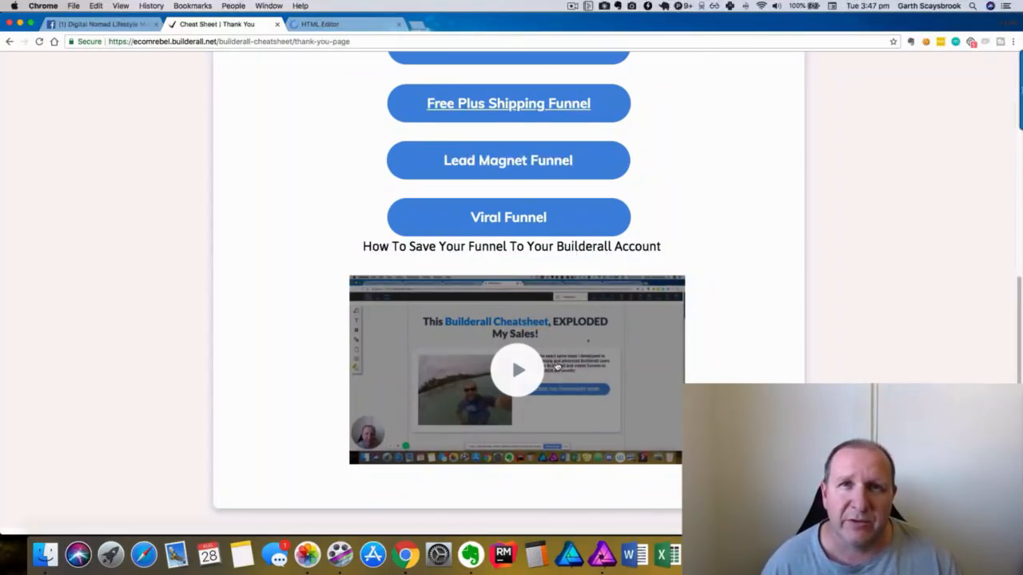
{"action": "scroll", "coordinate": [556, 366], "scroll_direction": "up", "scroll_amount": 1}
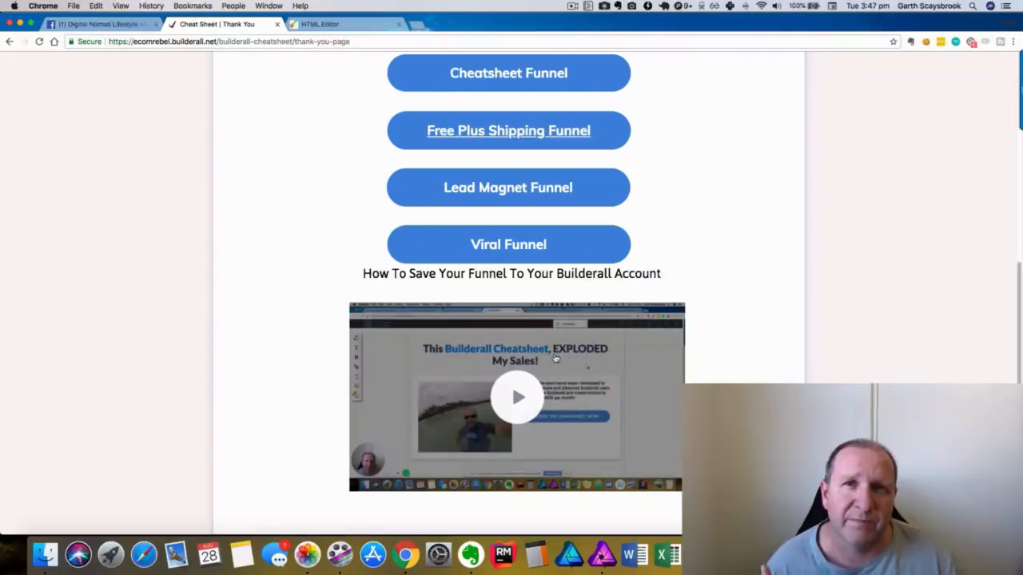
{"action": "scroll", "coordinate": [556, 358], "scroll_direction": "down", "scroll_amount": 1}
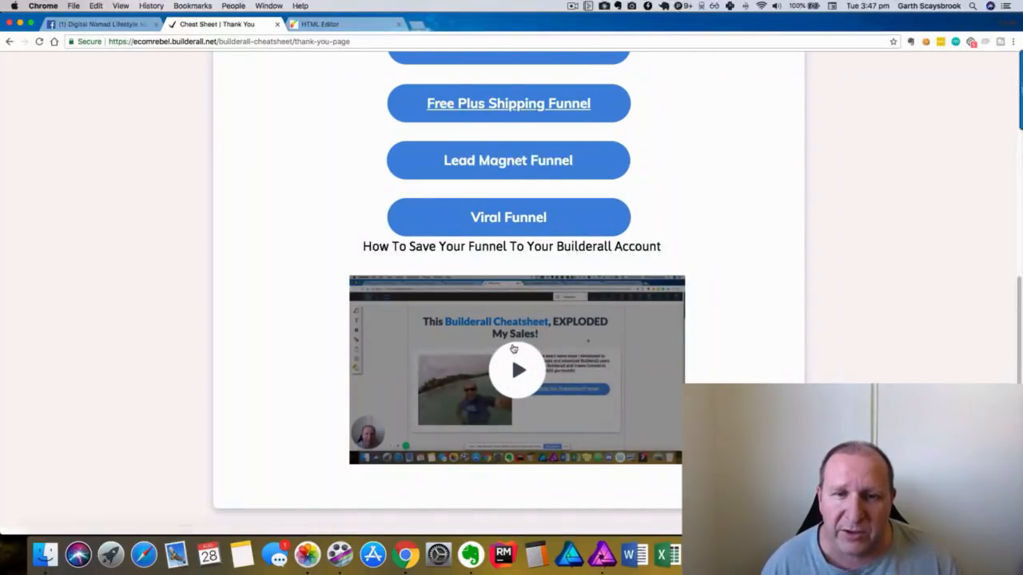
{"action": "scroll", "coordinate": [575, 359], "scroll_direction": "up", "scroll_amount": 5}
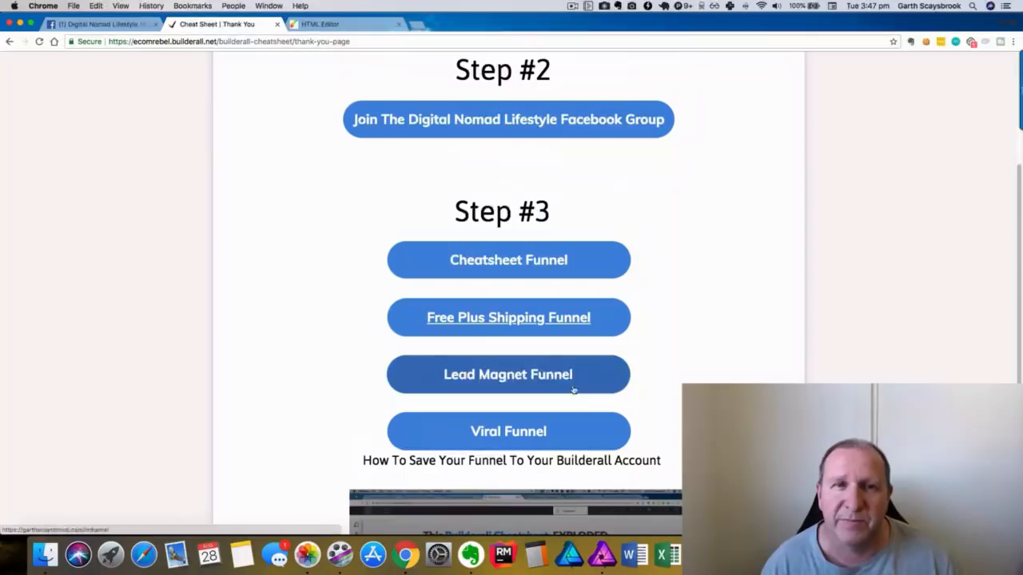
{"action": "left_click", "coordinate": [494, 318]}
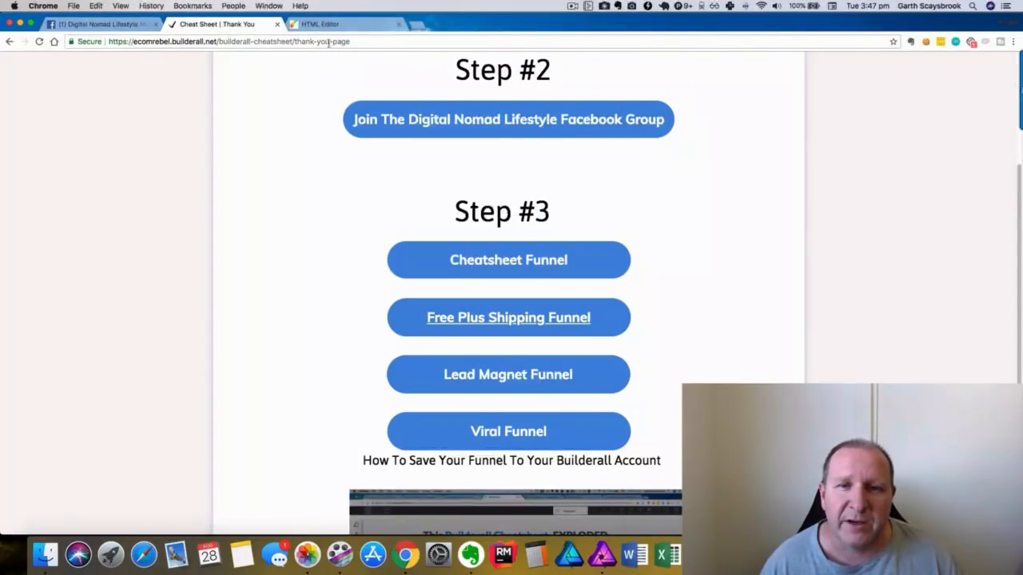
Try publishing the unicorn funnel as 'freeplusshipping' and dismiss the duplicate-name error.
{"action": "left_click", "coordinate": [323, 24]}
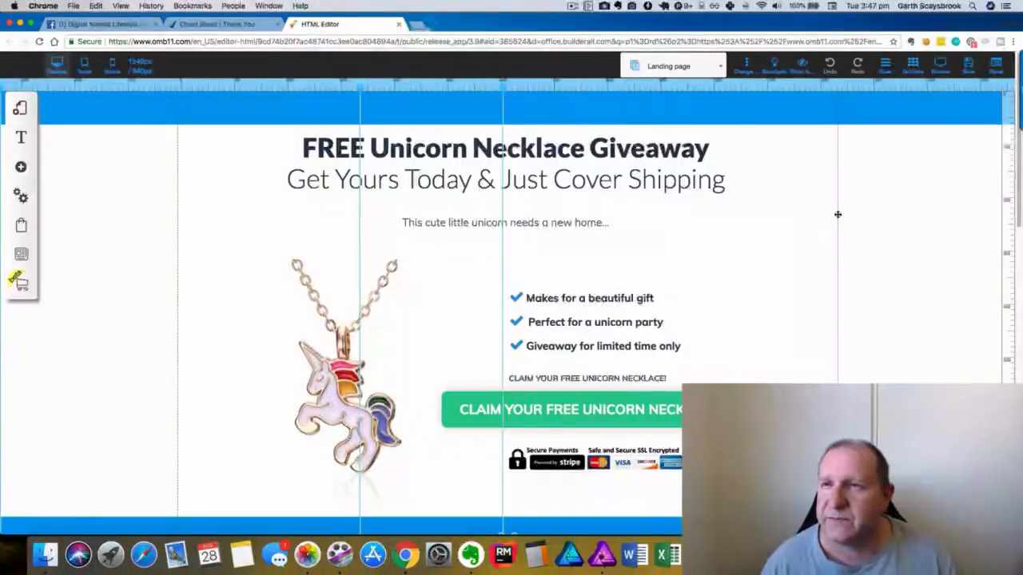
{"action": "left_click", "coordinate": [967, 68]}
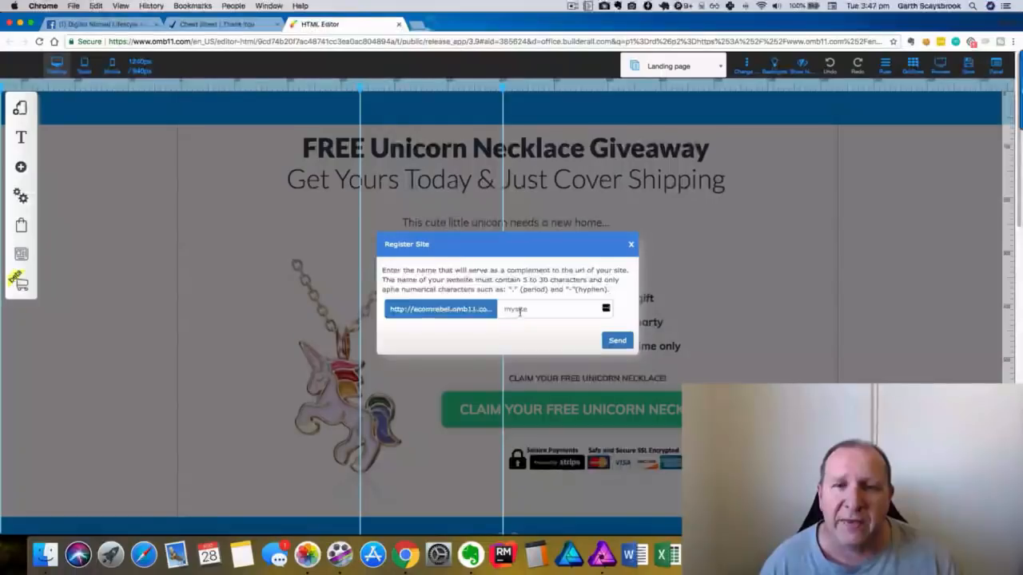
{"action": "type", "text": "freeplus"}
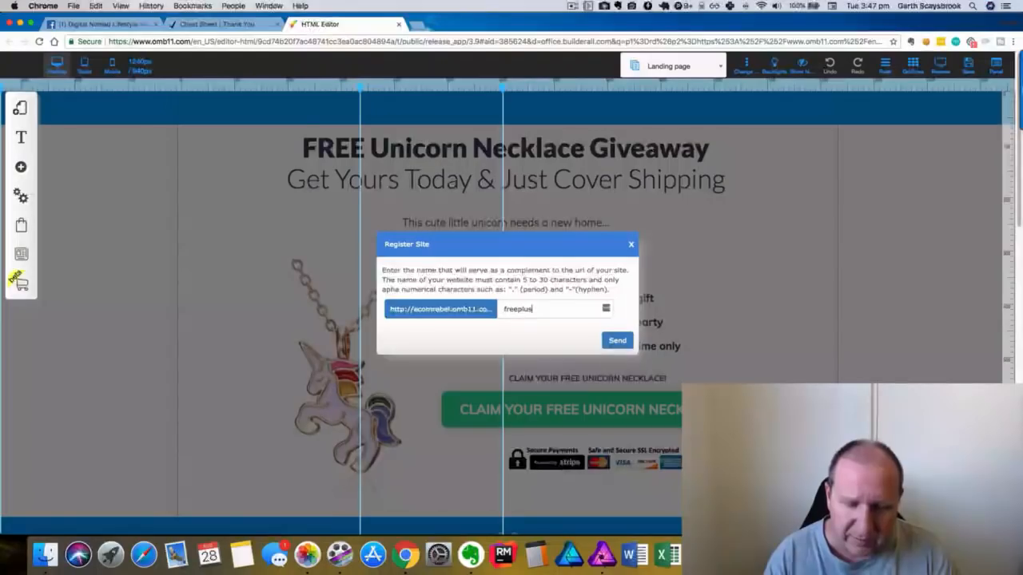
{"action": "type", "text": "shipping"}
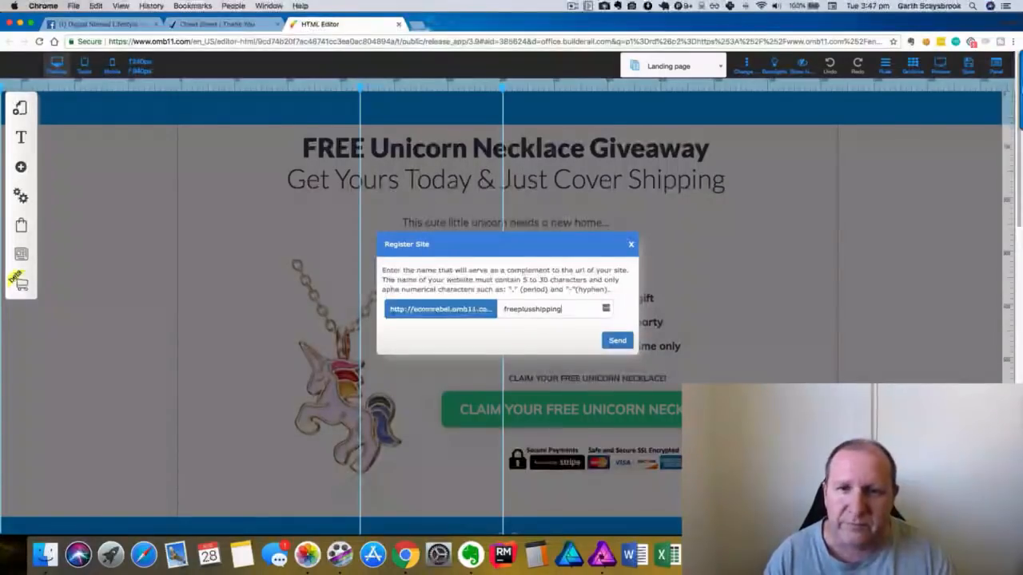
{"action": "left_click", "coordinate": [611, 349]}
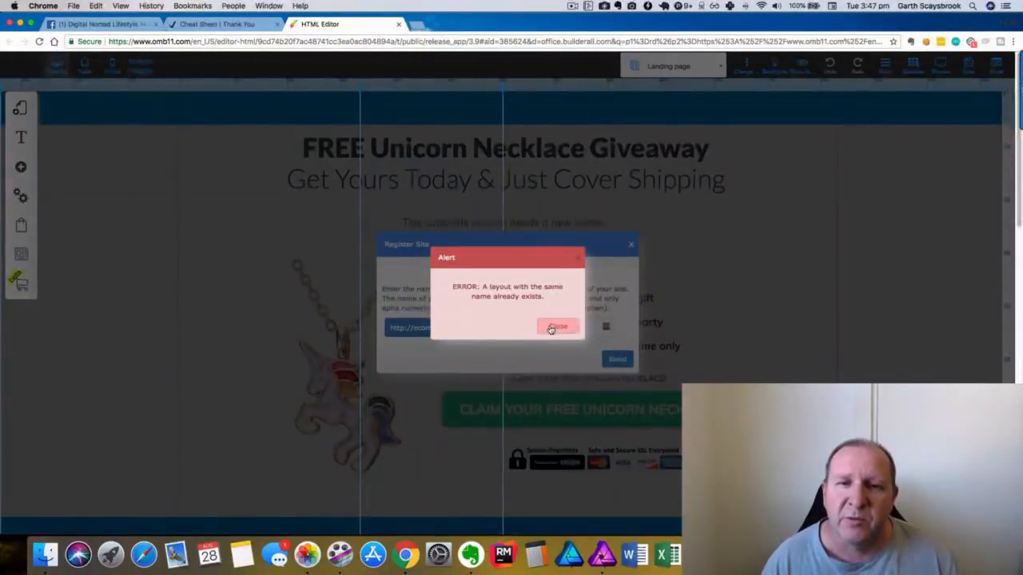
{"action": "left_click", "coordinate": [553, 326]}
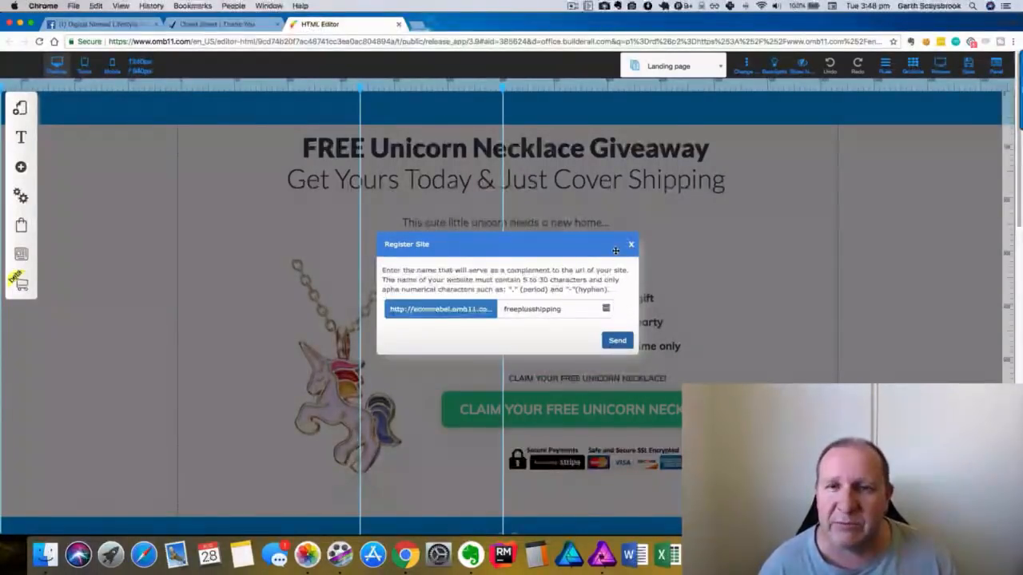
{"action": "left_click", "coordinate": [616, 341]}
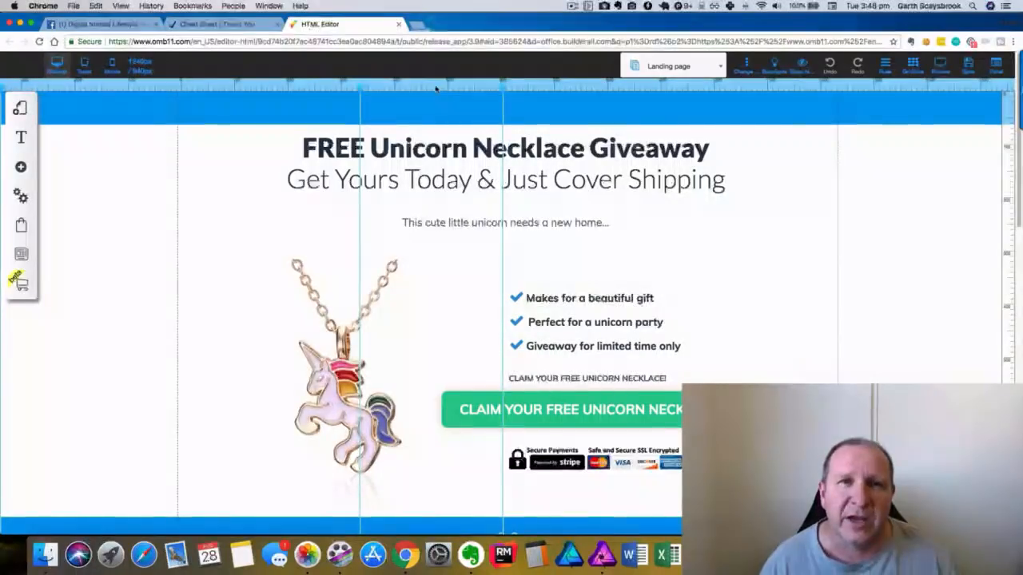
Close the HTML Editor tab without saving, returning to the thank-you page.
{"action": "left_click", "coordinate": [398, 24]}
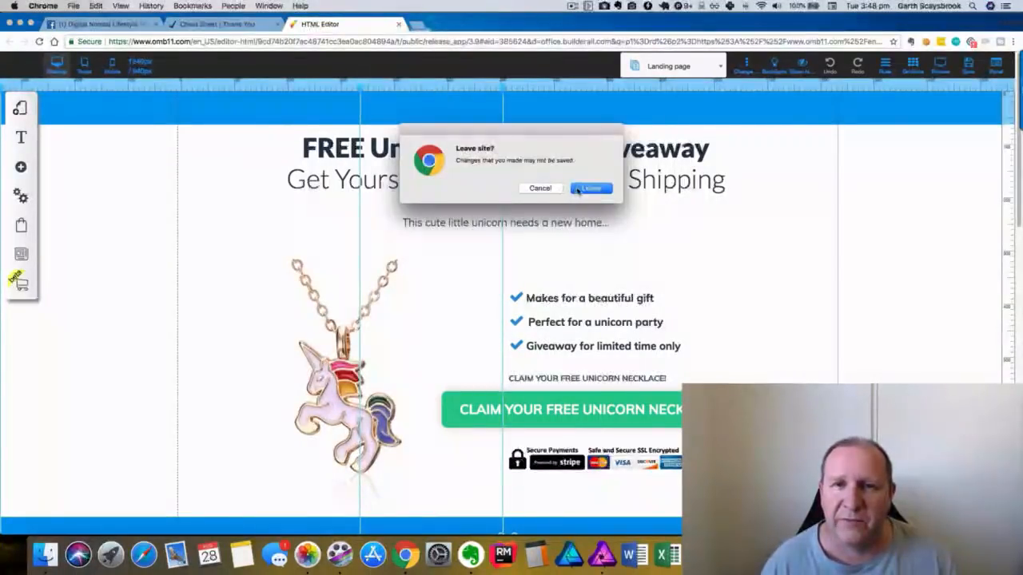
{"action": "left_click", "coordinate": [575, 188]}
{"action": "scroll", "coordinate": [550, 288], "scroll_direction": "down", "scroll_amount": 5}
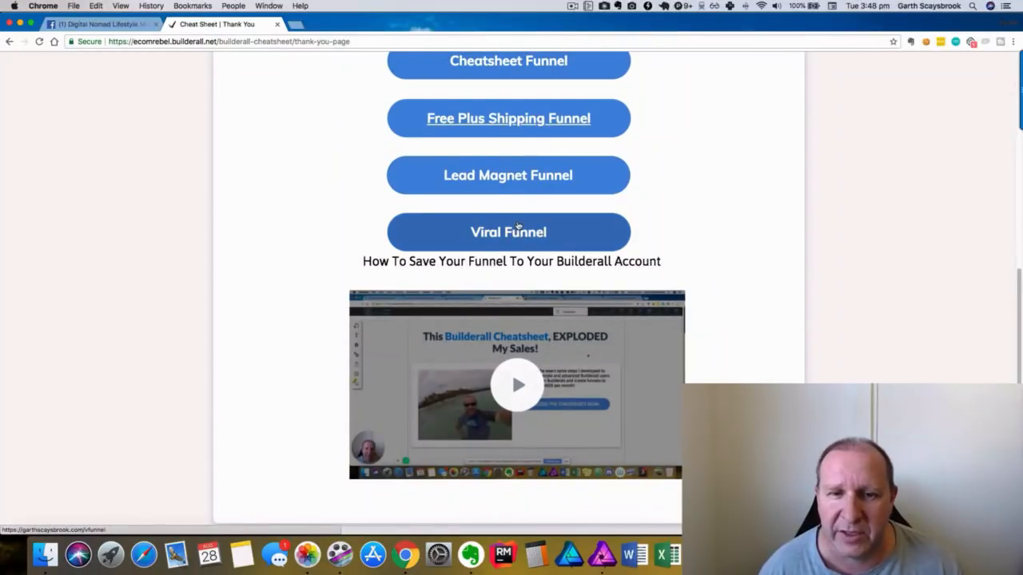
Switch to the Free Bonuses | Home window through Chrome's Window menu.
{"action": "scroll", "coordinate": [518, 227], "scroll_direction": "down", "scroll_amount": 1}
{"action": "scroll", "coordinate": [520, 229], "scroll_direction": "up", "scroll_amount": 12}
{"action": "scroll", "coordinate": [528, 261], "scroll_direction": "down", "scroll_amount": 11}
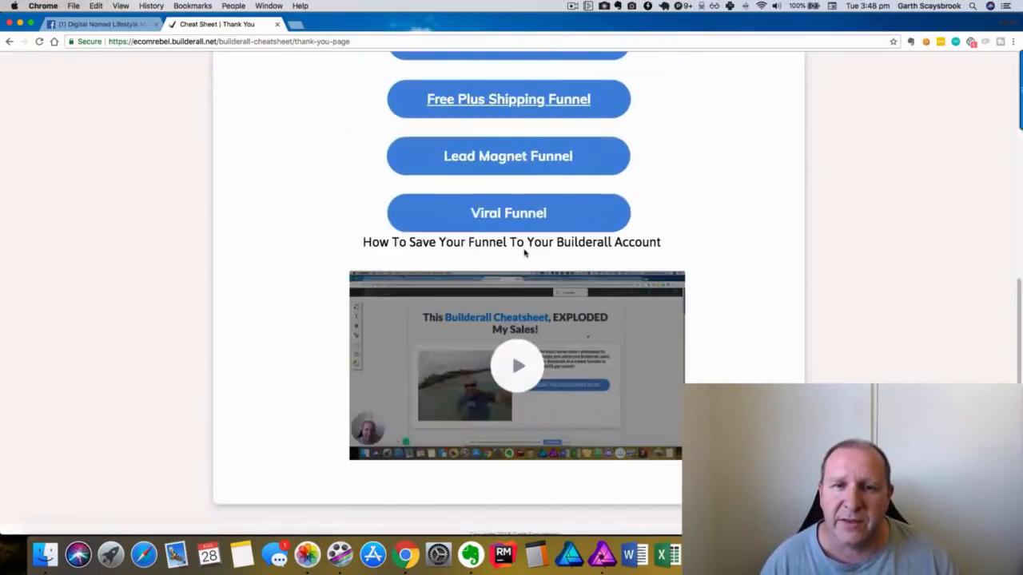
{"action": "scroll", "coordinate": [525, 253], "scroll_direction": "up", "scroll_amount": 1}
{"action": "scroll", "coordinate": [525, 253], "scroll_direction": "down", "scroll_amount": 1}
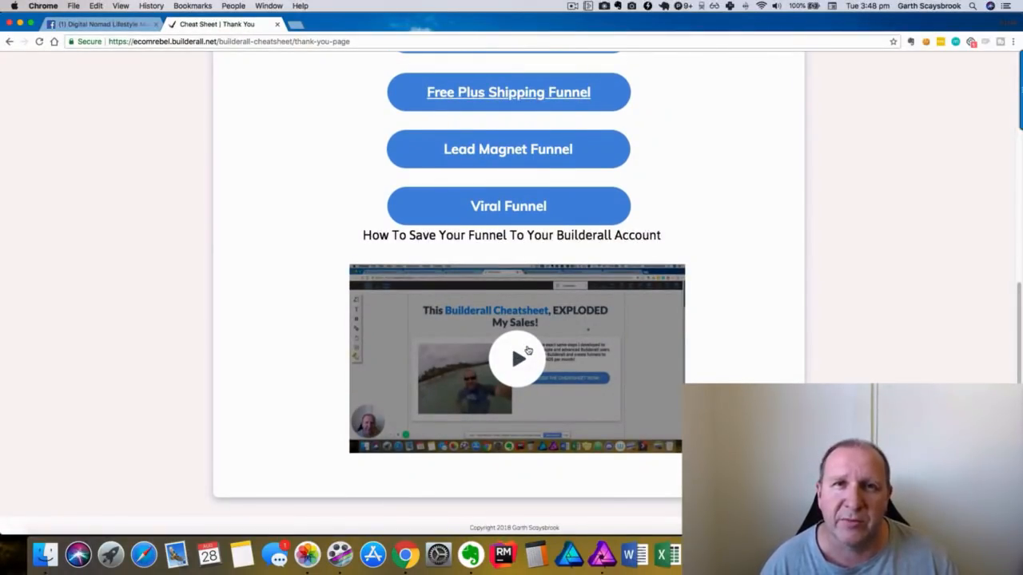
{"action": "scroll", "coordinate": [527, 347], "scroll_direction": "up", "scroll_amount": 10}
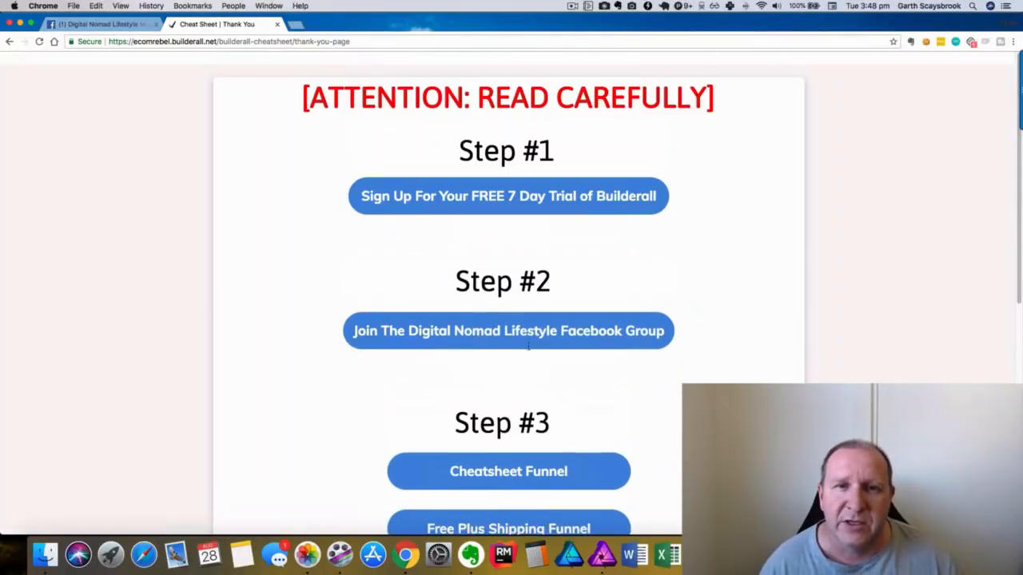
{"action": "left_click", "coordinate": [269, 6]}
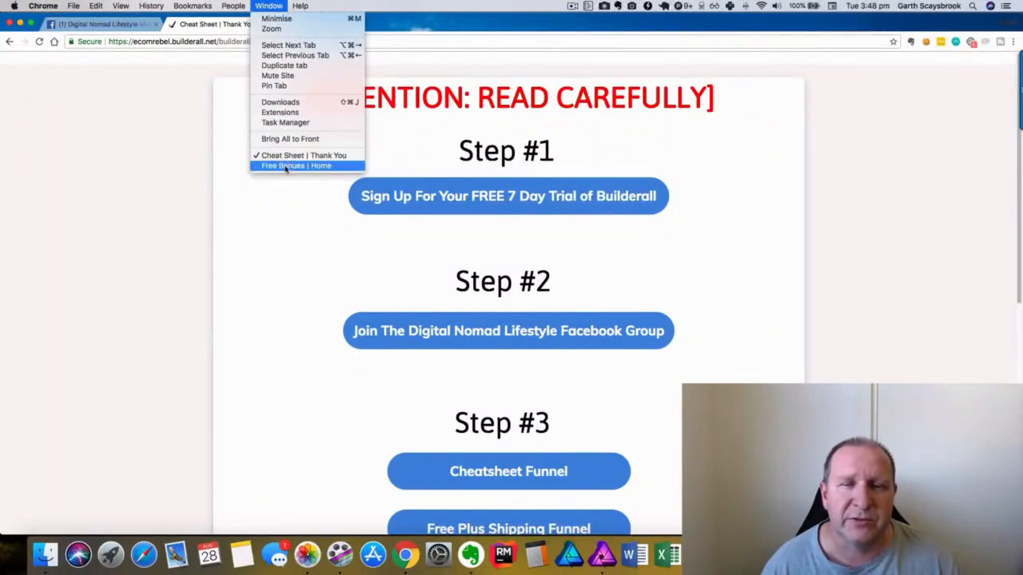
{"action": "left_click", "coordinate": [285, 165]}
{"action": "scroll", "coordinate": [642, 210], "scroll_direction": "down", "scroll_amount": 2}
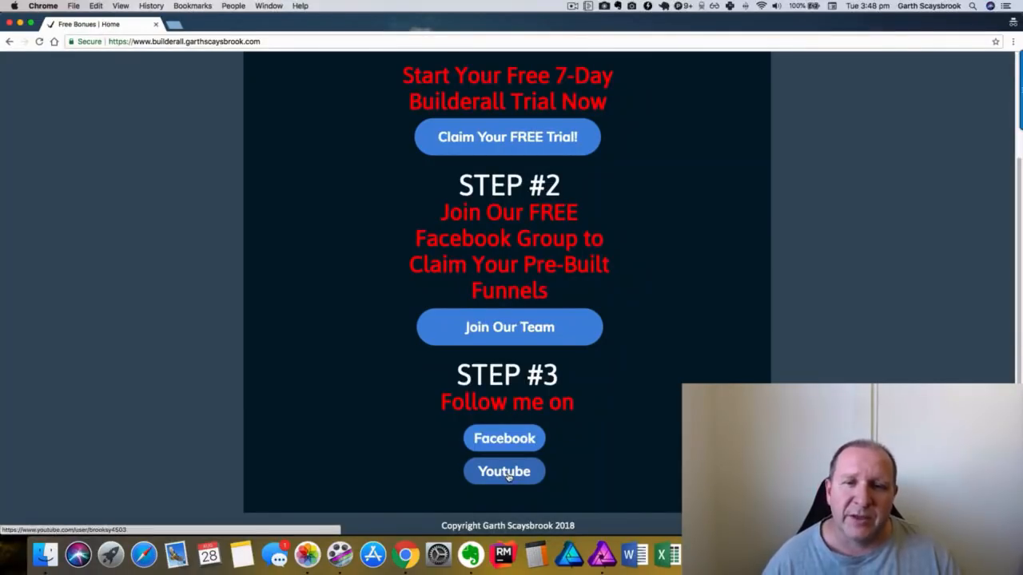
{"action": "scroll", "coordinate": [507, 476], "scroll_direction": "up", "scroll_amount": 3}
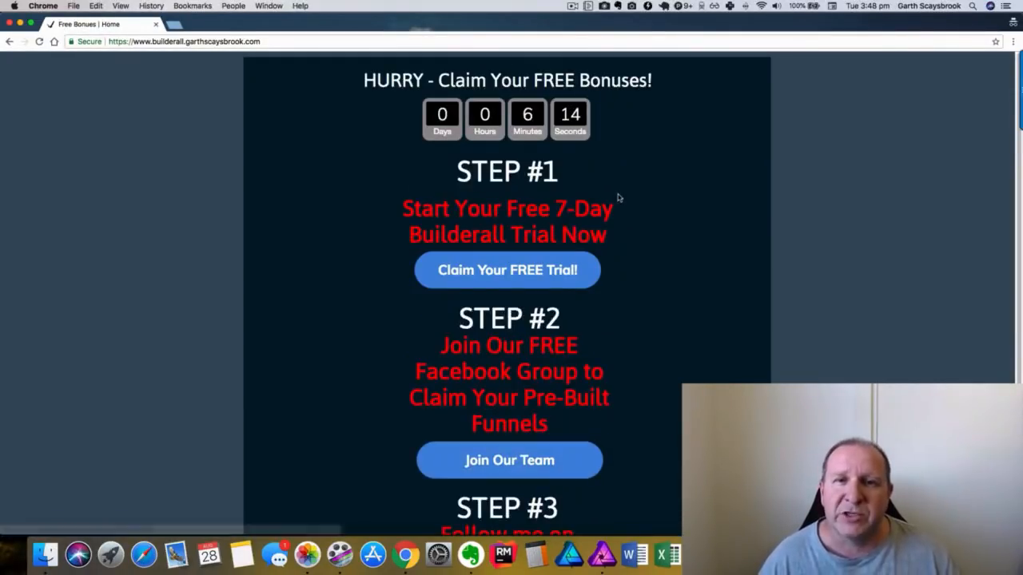
Switch to the Cheat Sheet | Thank You window, then to the Digital Nomad Lifestyle Facebook tab.
{"action": "scroll", "coordinate": [620, 200], "scroll_direction": "down", "scroll_amount": 3}
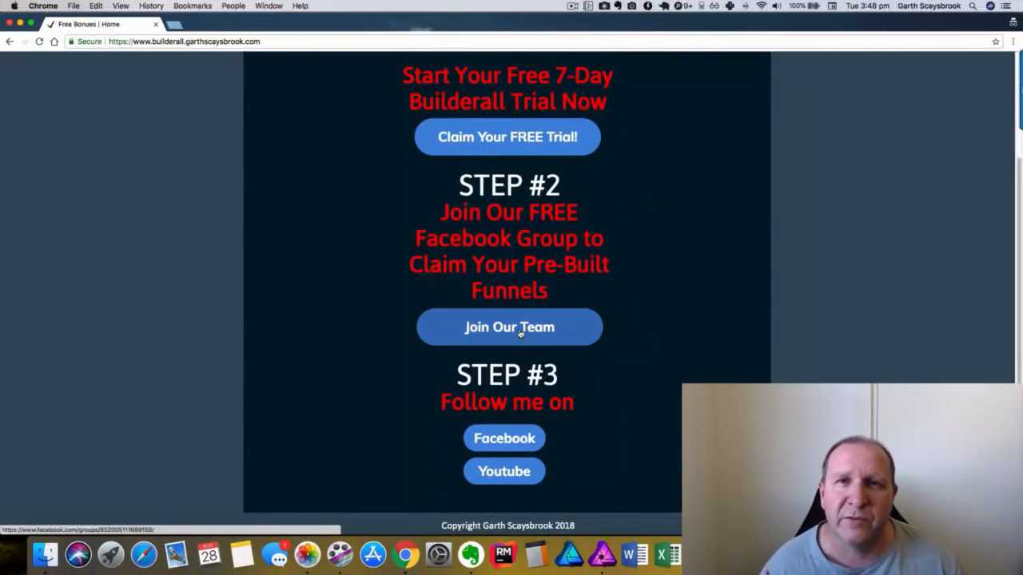
{"action": "left_click", "coordinate": [268, 6]}
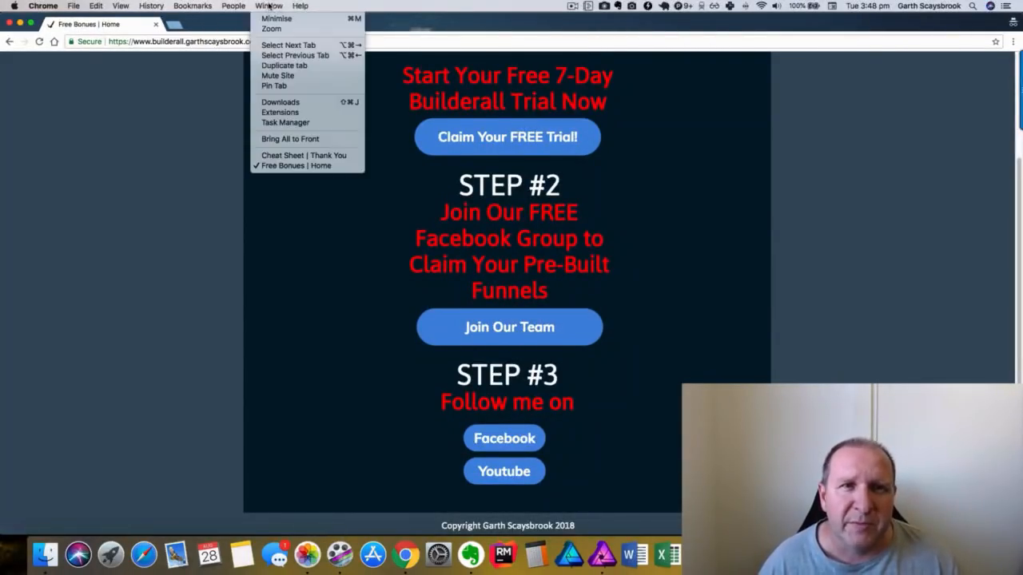
{"action": "left_click", "coordinate": [281, 155]}
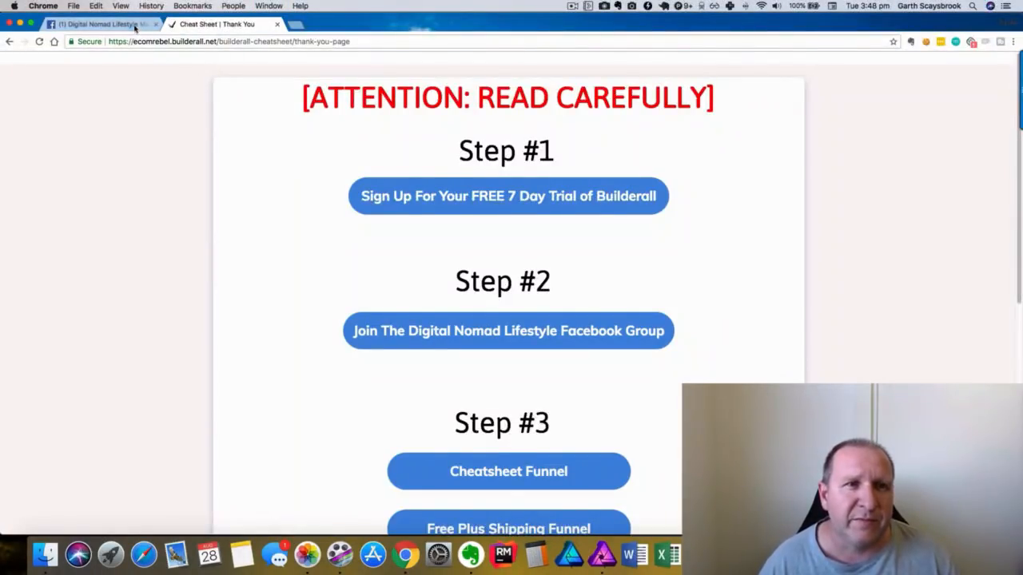
{"action": "left_click", "coordinate": [108, 24]}
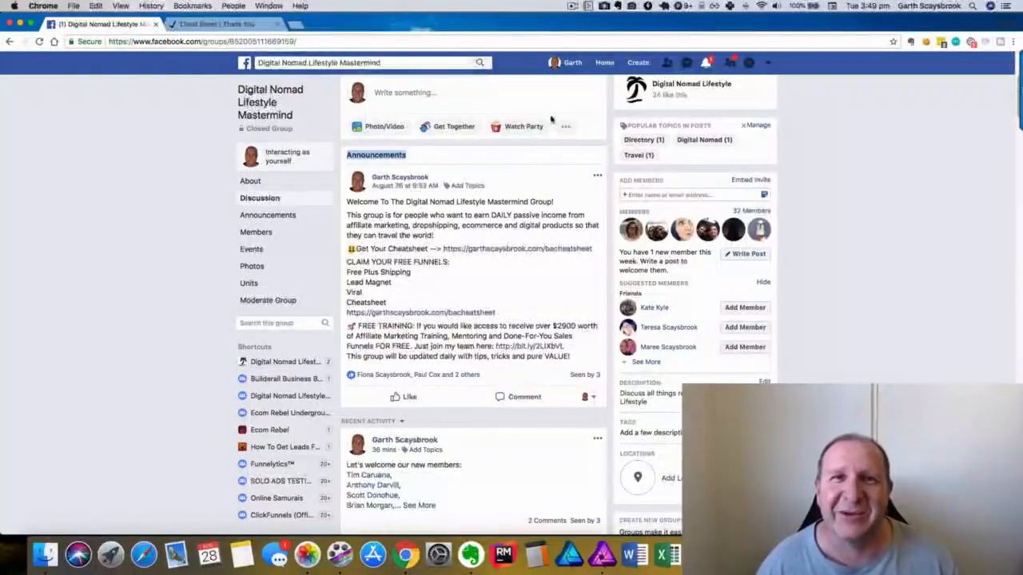
{"action": "left_click", "coordinate": [572, 7]}
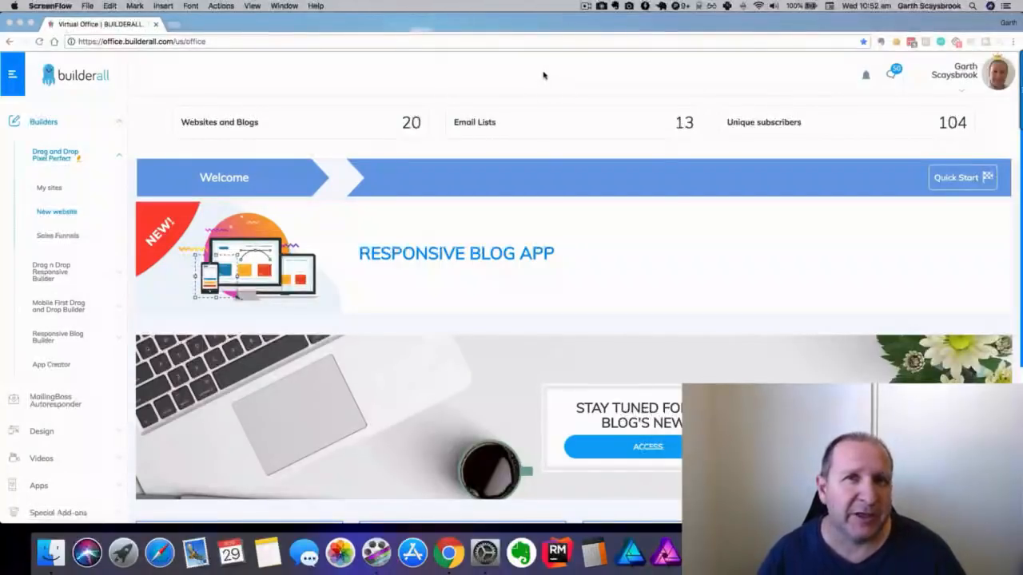
Expand Builders > Drag and Drop Pixel Perfect in the sidebar and choose New website.
{"action": "left_click", "coordinate": [51, 124]}
{"action": "left_click", "coordinate": [117, 123]}
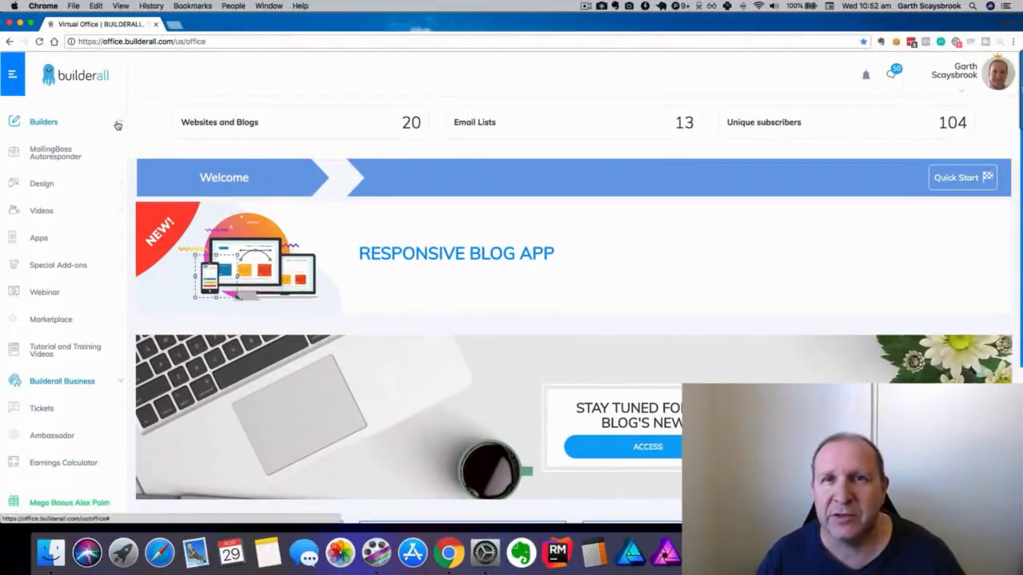
{"action": "left_click", "coordinate": [46, 123]}
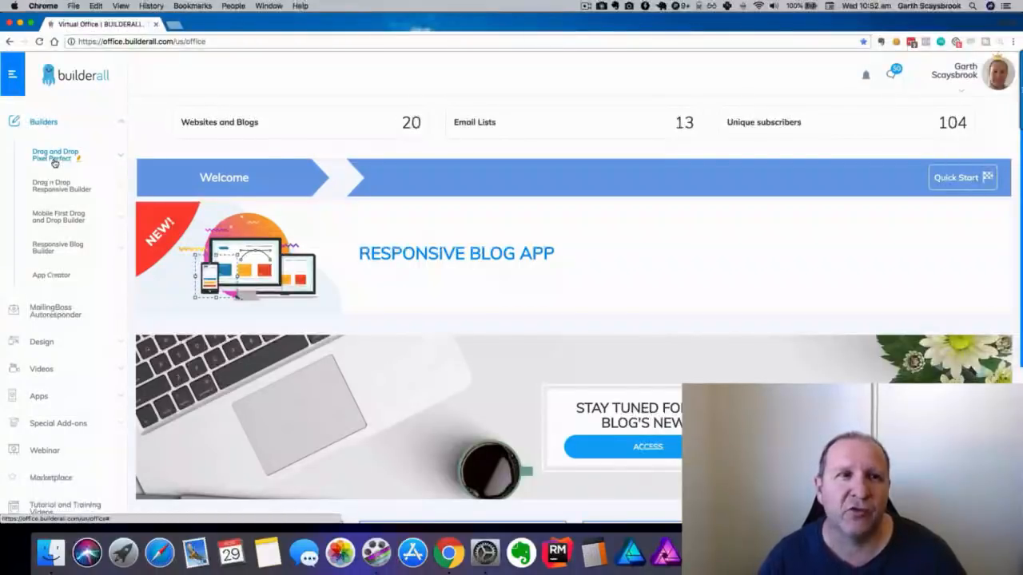
{"action": "left_click", "coordinate": [54, 159]}
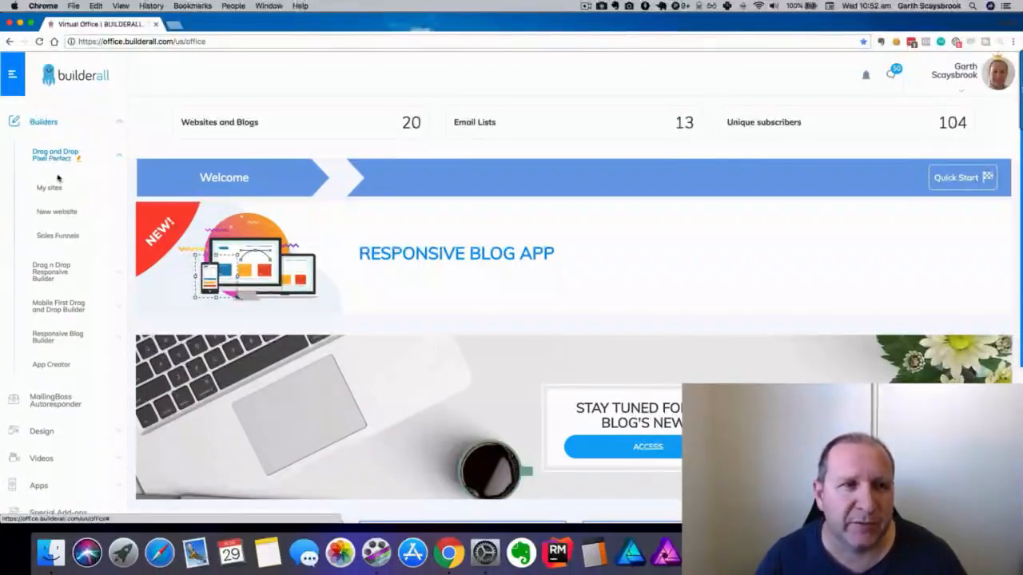
{"action": "left_click", "coordinate": [57, 212]}
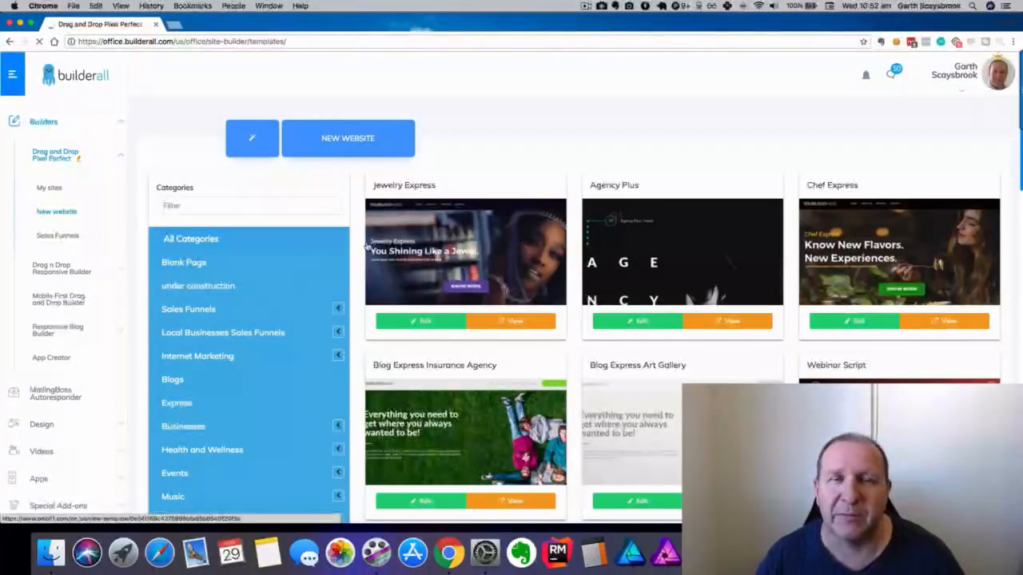
Filter the gallery to Blank Page templates and edit Blank Page | Site Express.
{"action": "left_click", "coordinate": [182, 266]}
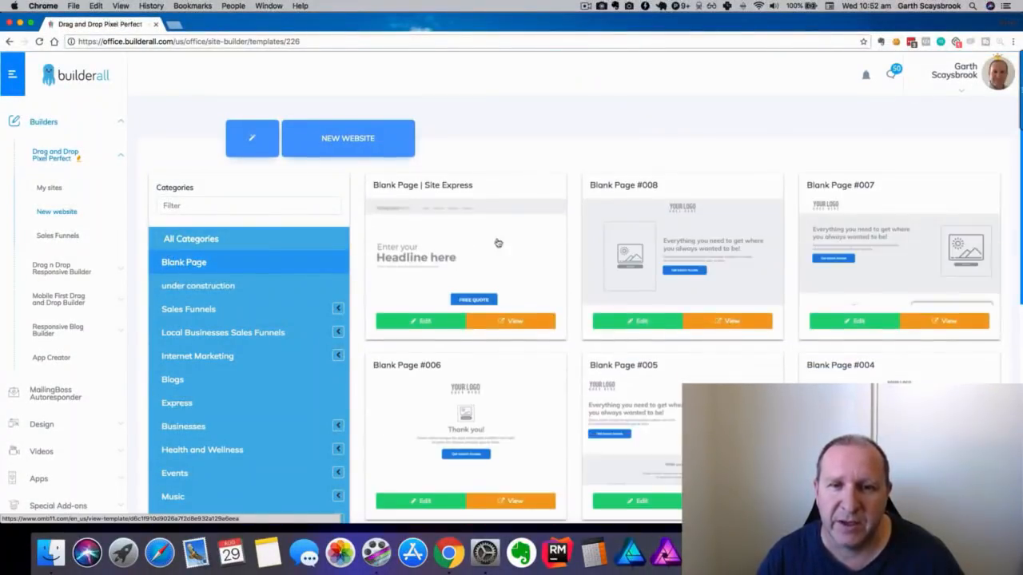
{"action": "scroll", "coordinate": [580, 237], "scroll_direction": "down", "scroll_amount": 5}
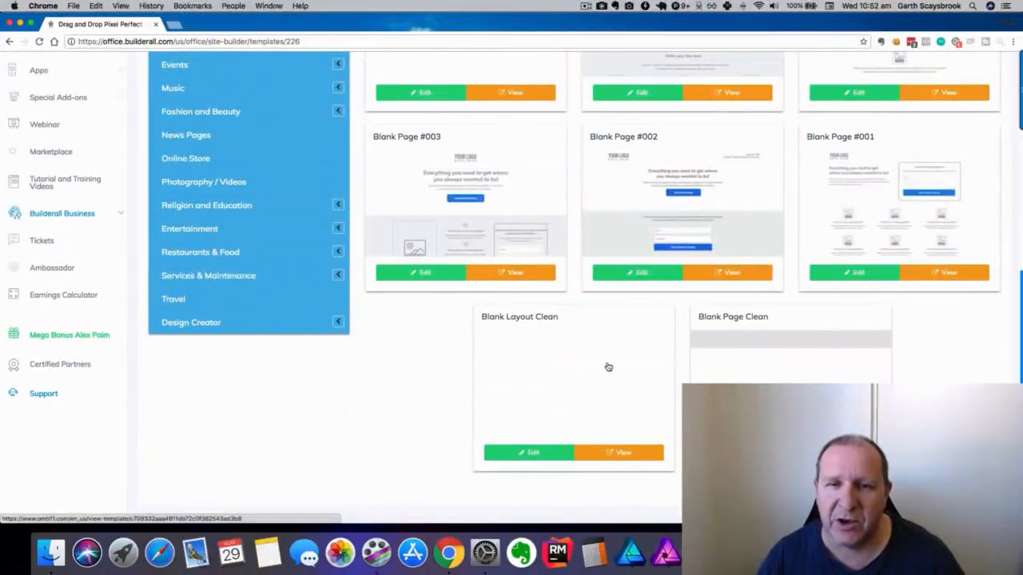
{"action": "scroll", "coordinate": [601, 365], "scroll_direction": "up", "scroll_amount": 5}
{"action": "scroll", "coordinate": [581, 358], "scroll_direction": "down", "scroll_amount": 1}
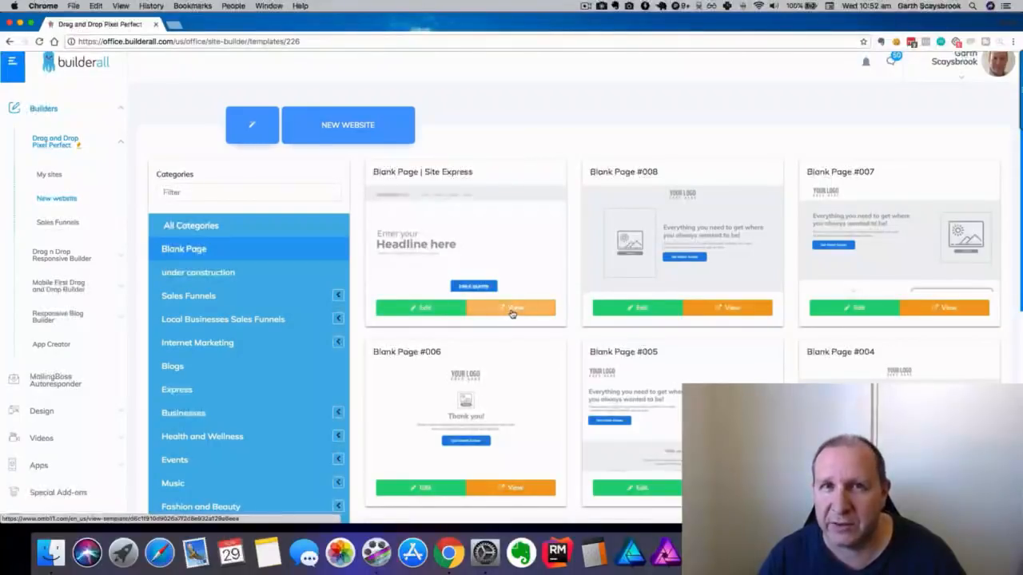
{"action": "left_click", "coordinate": [418, 312]}
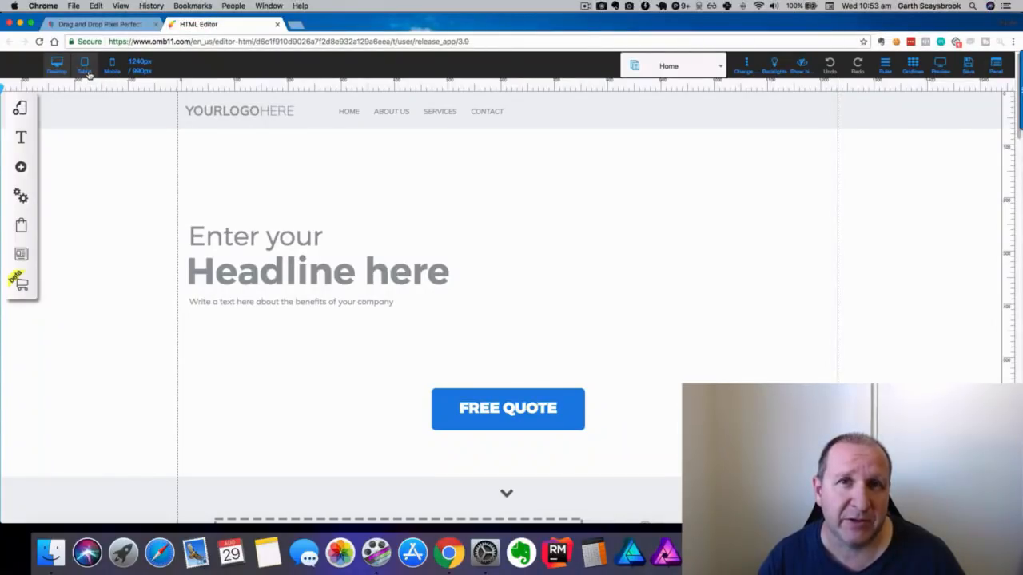
{"action": "left_click", "coordinate": [112, 66]}
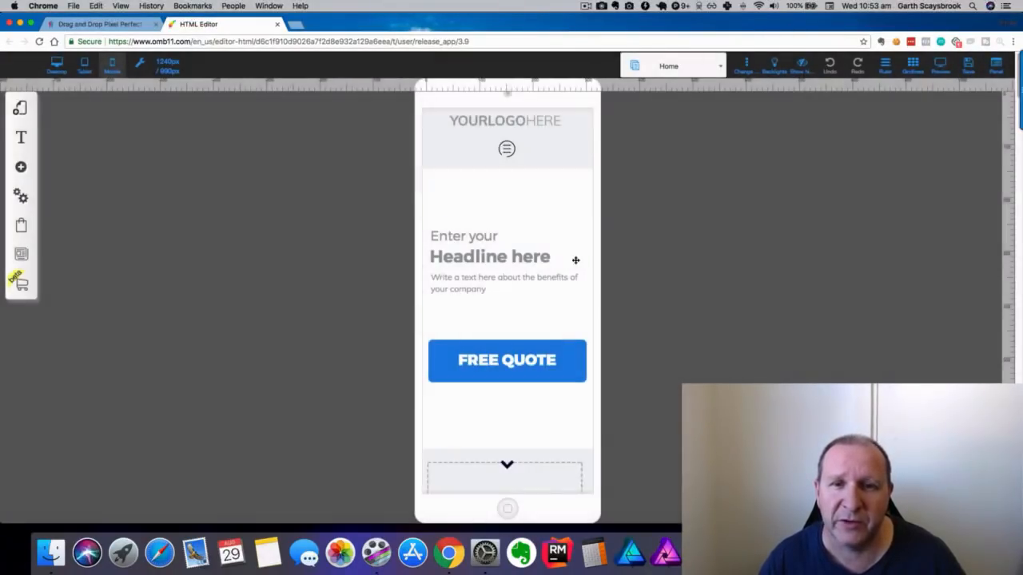
{"action": "scroll", "coordinate": [623, 238], "scroll_direction": "down", "scroll_amount": 10}
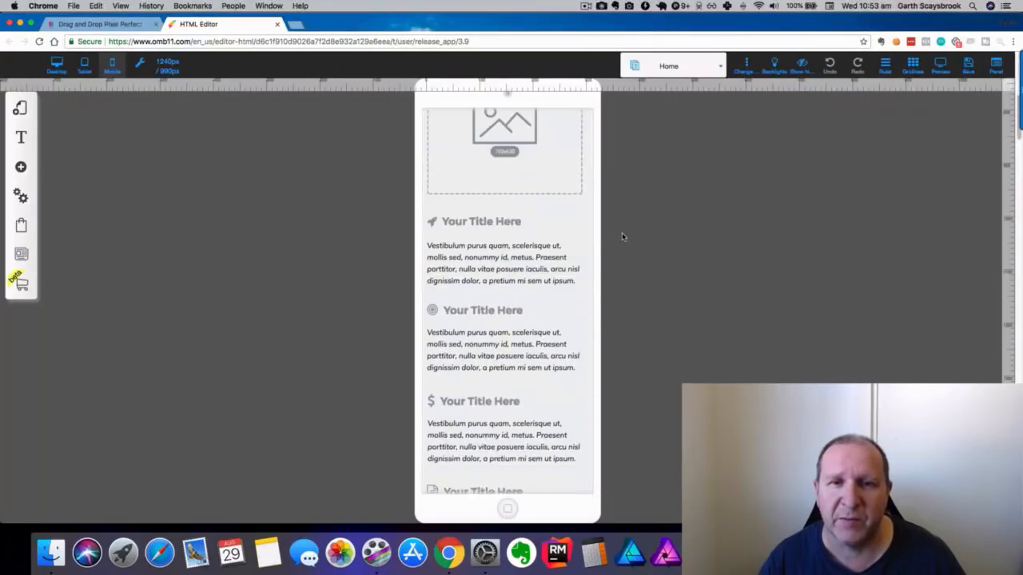
{"action": "scroll", "coordinate": [621, 232], "scroll_direction": "down", "scroll_amount": 10}
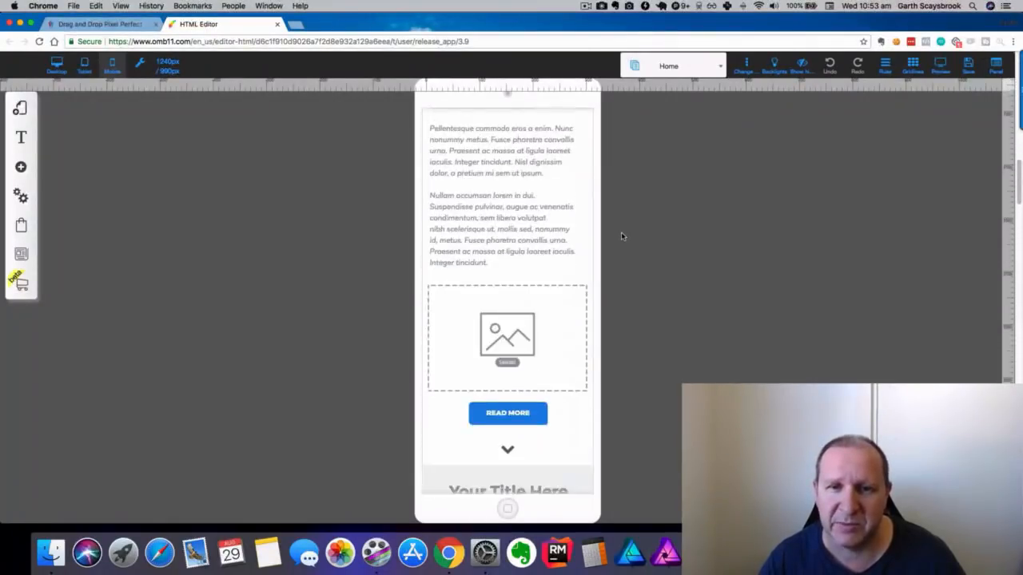
{"action": "scroll", "coordinate": [620, 232], "scroll_direction": "up", "scroll_amount": 6}
{"action": "scroll", "coordinate": [621, 236], "scroll_direction": "up", "scroll_amount": 10}
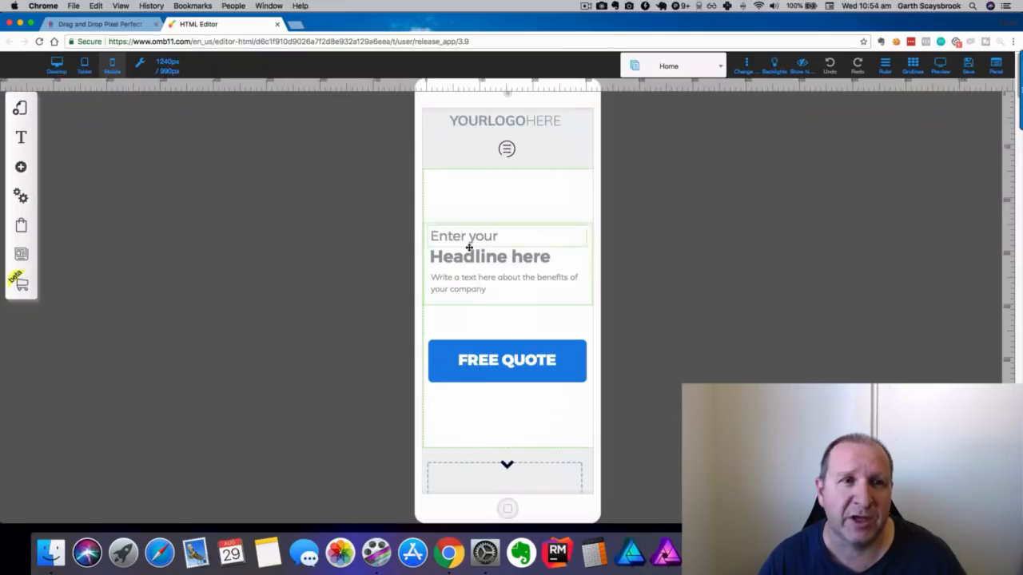
{"action": "left_click", "coordinate": [84, 64]}
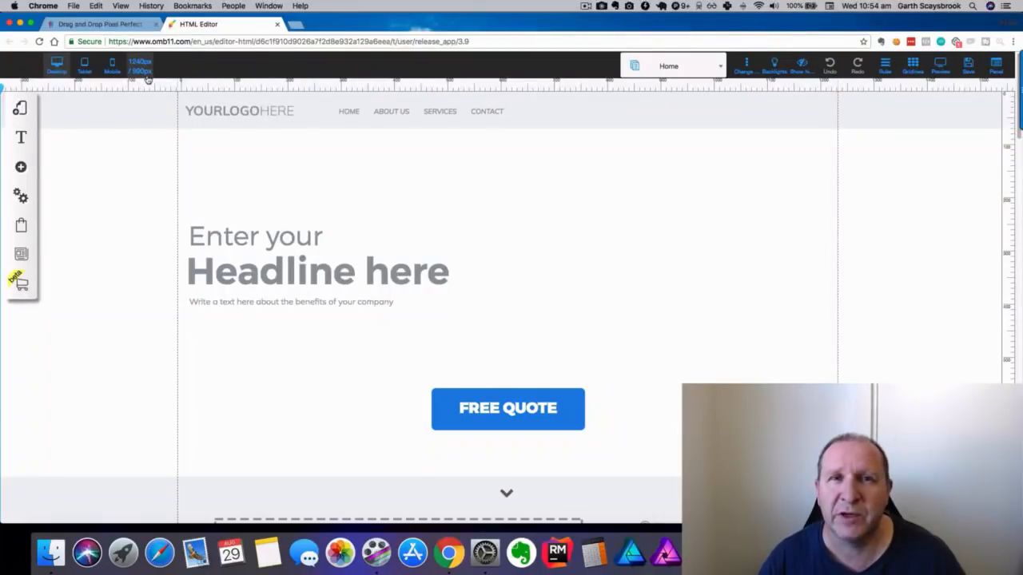
{"action": "left_click", "coordinate": [885, 70]}
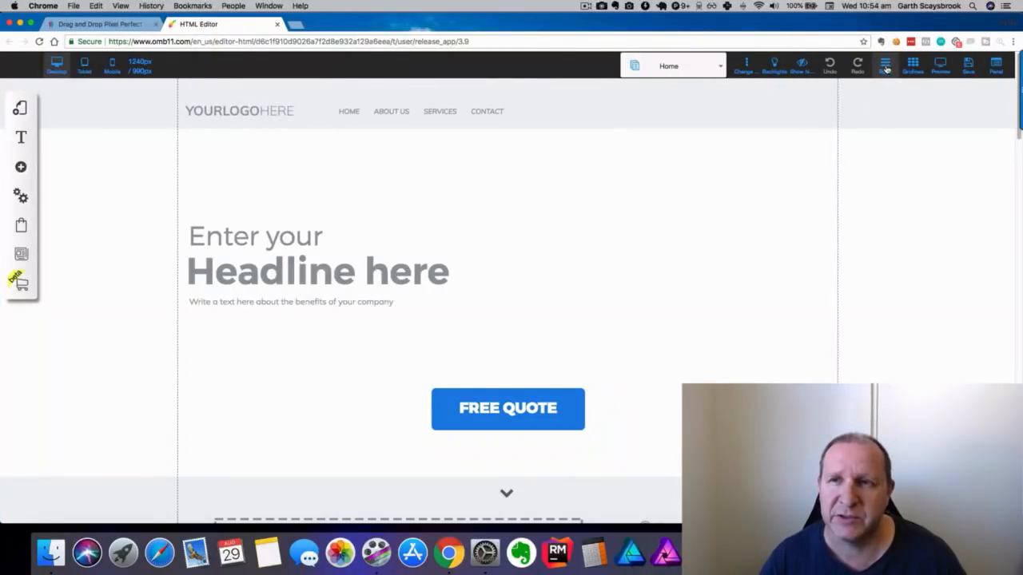
{"action": "left_click", "coordinate": [885, 71]}
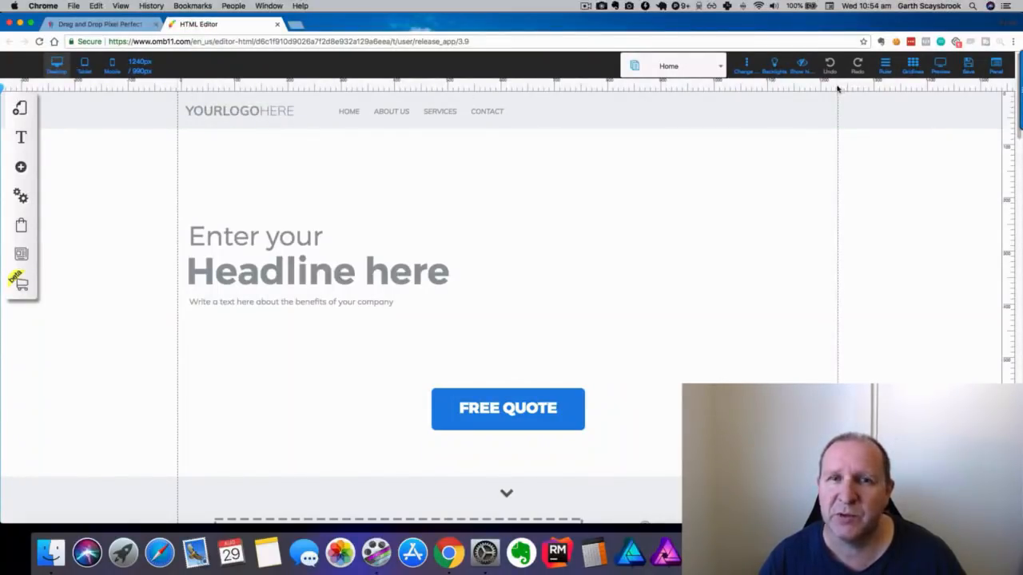
{"action": "left_click", "coordinate": [138, 68]}
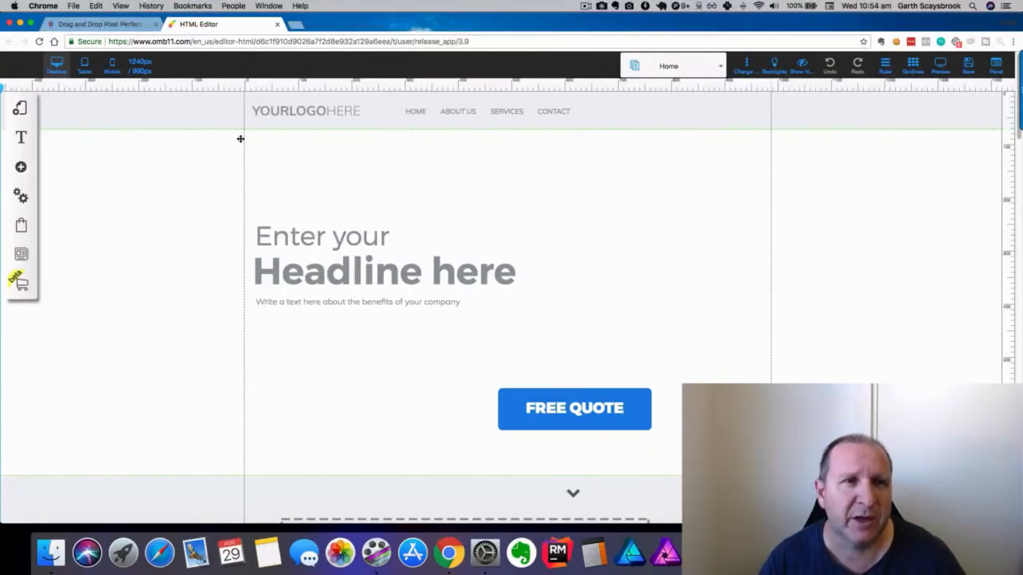
{"action": "left_click", "coordinate": [139, 67]}
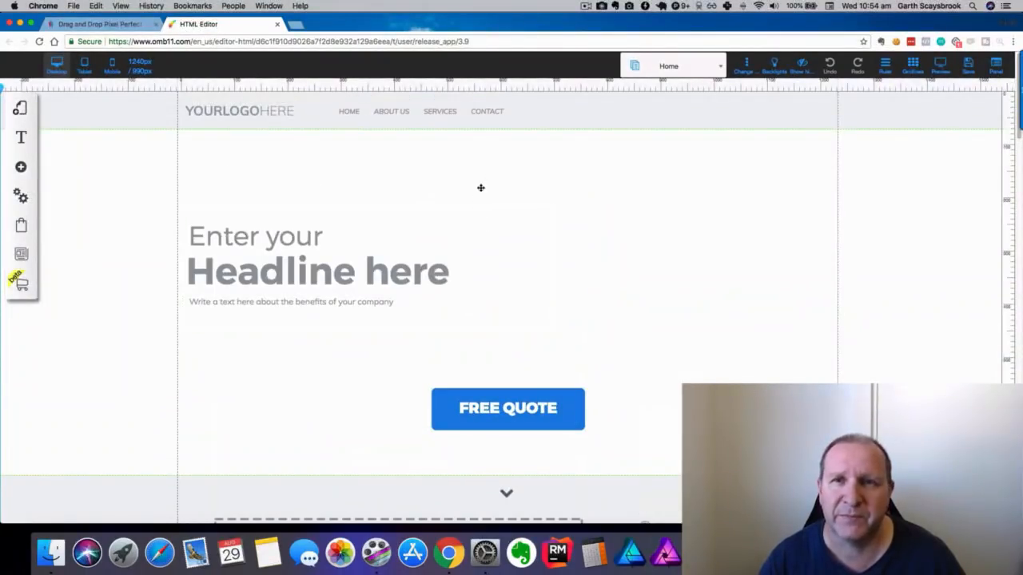
{"action": "left_click", "coordinate": [692, 71]}
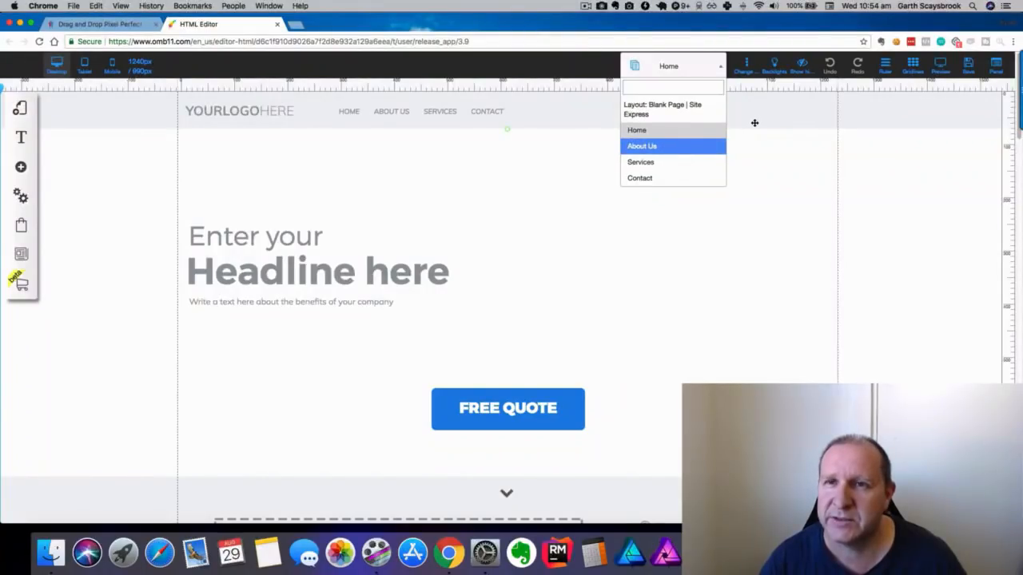
{"action": "left_click", "coordinate": [718, 67]}
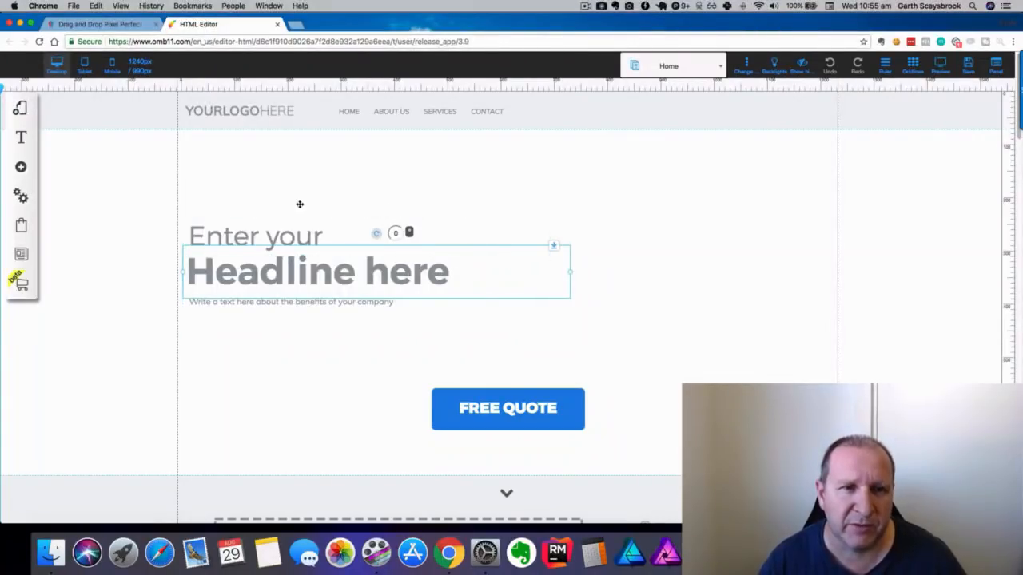
Check the hidden-items list, then hide the Headline here text on this device.
{"action": "left_click", "coordinate": [799, 67]}
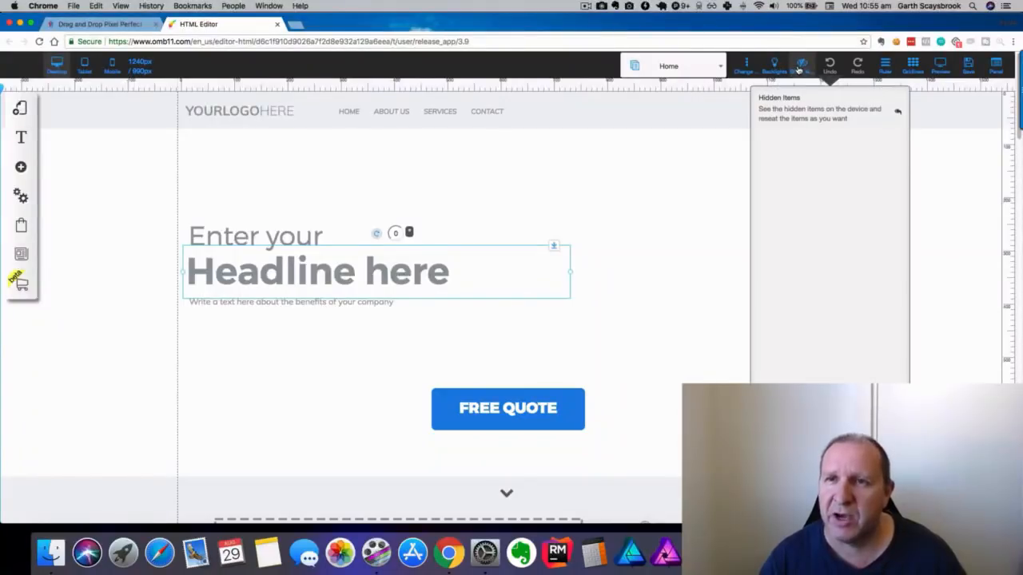
{"action": "left_click", "coordinate": [798, 69]}
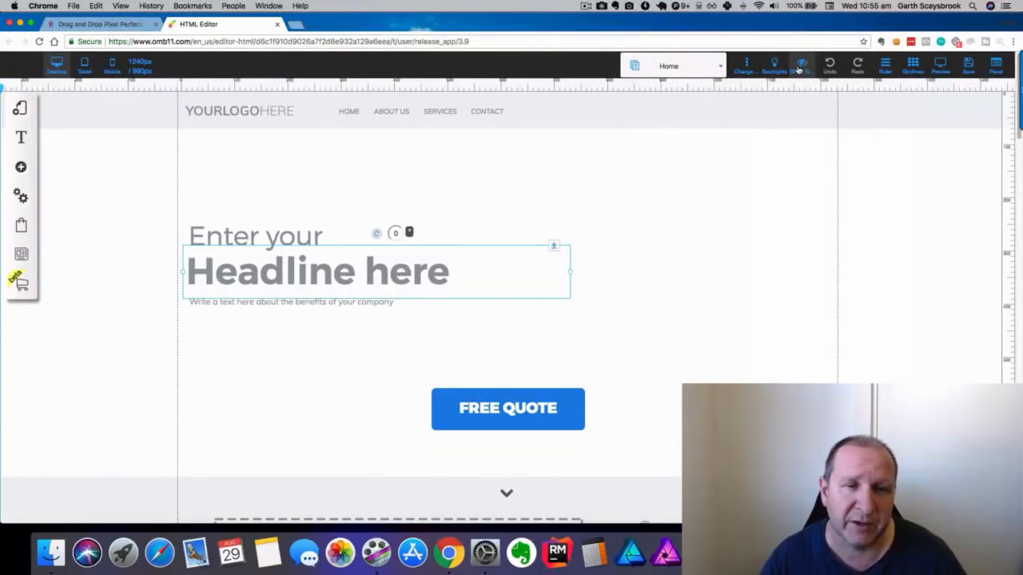
{"action": "right_click", "coordinate": [272, 269]}
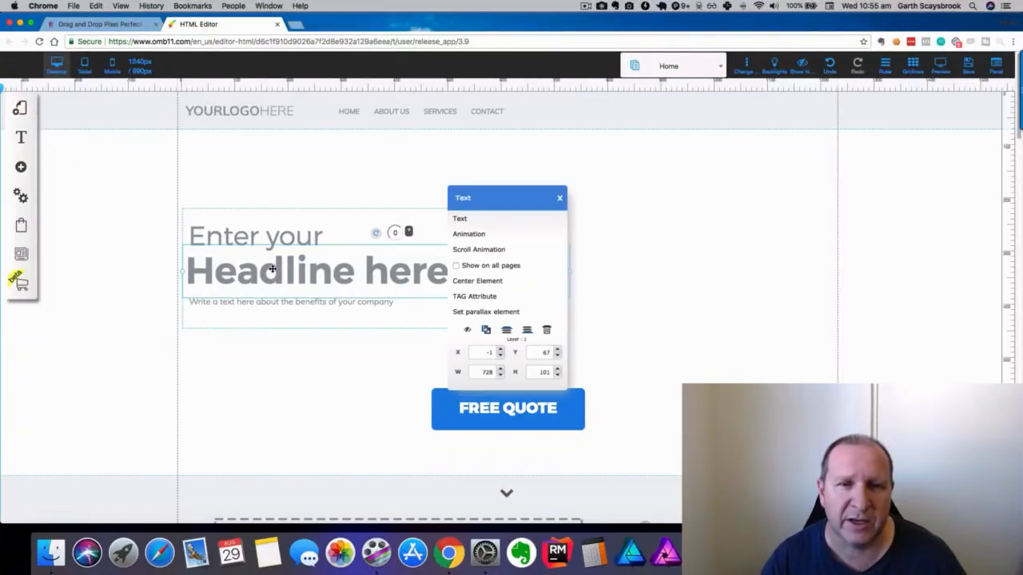
{"action": "left_click", "coordinate": [469, 331]}
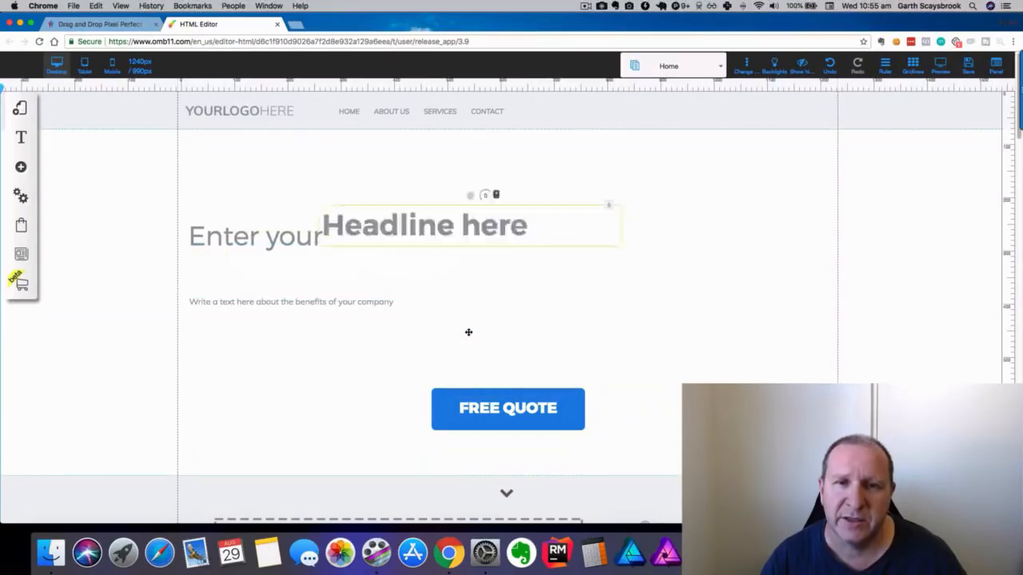
Preview the hidden headline in the hidden-items list, restore it, and close the list.
{"action": "left_click", "coordinate": [804, 65]}
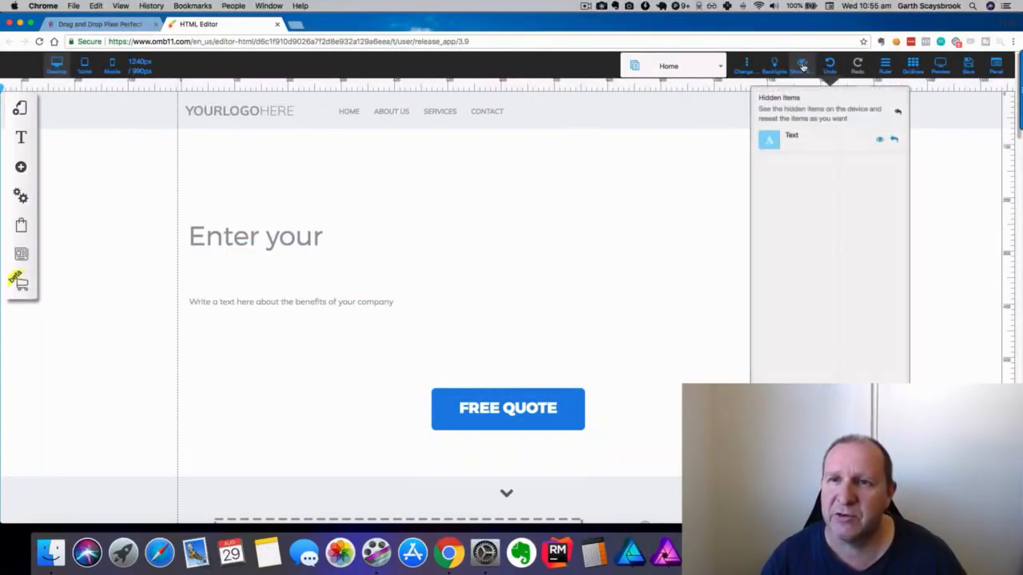
{"action": "left_click", "coordinate": [879, 140]}
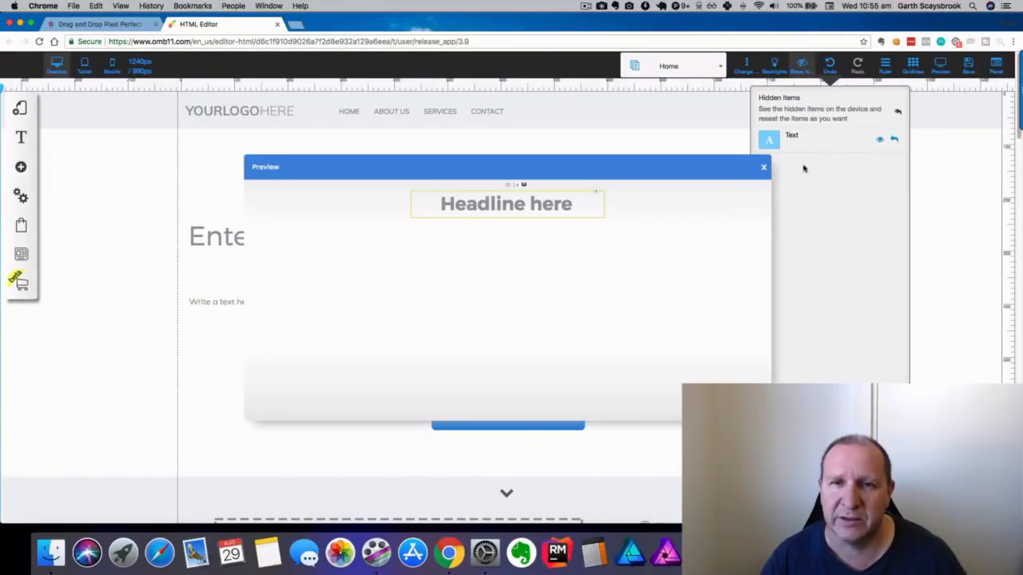
{"action": "left_click", "coordinate": [764, 169]}
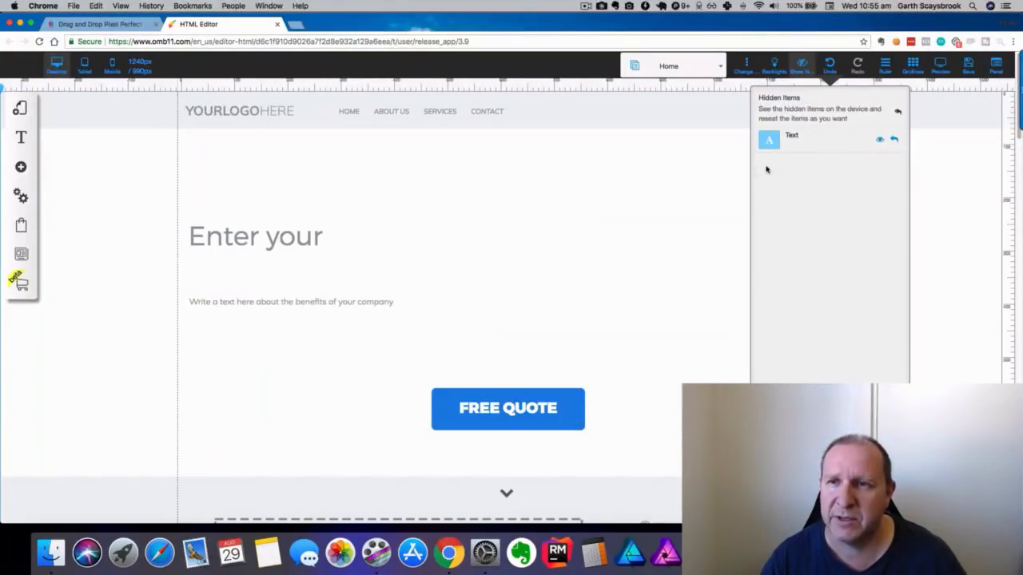
{"action": "left_click", "coordinate": [895, 141]}
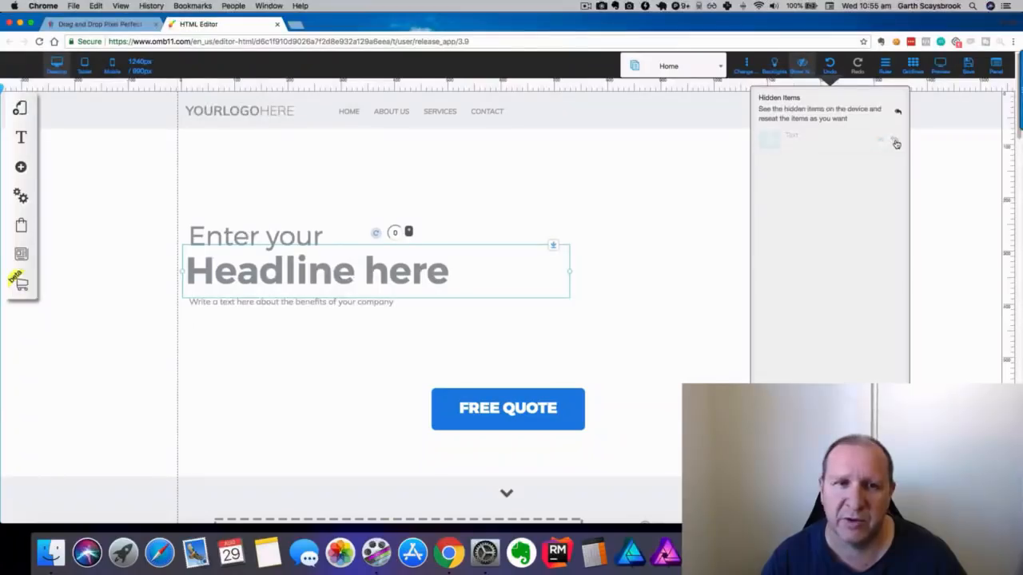
{"action": "left_click", "coordinate": [828, 69]}
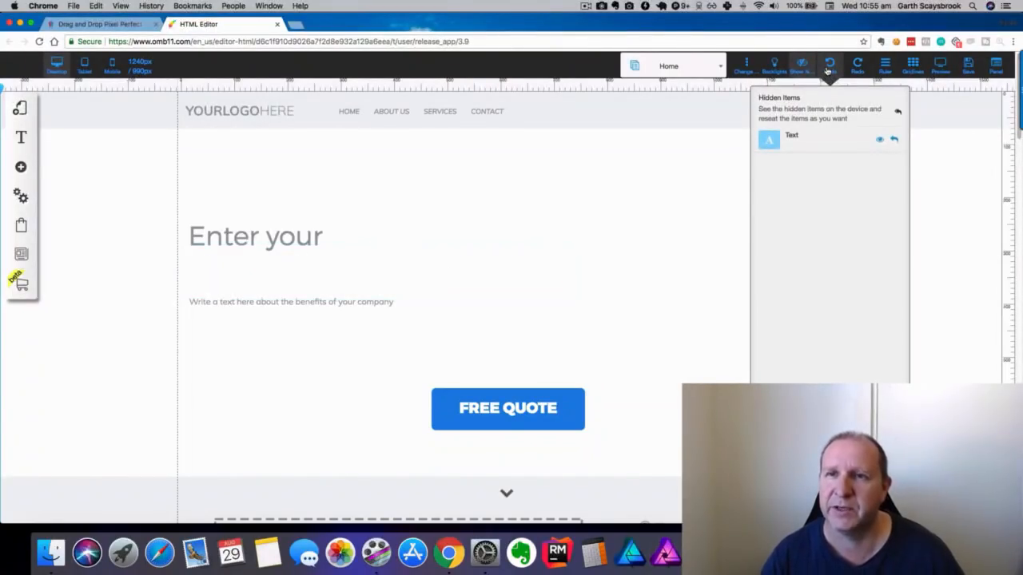
{"action": "left_click", "coordinate": [828, 71]}
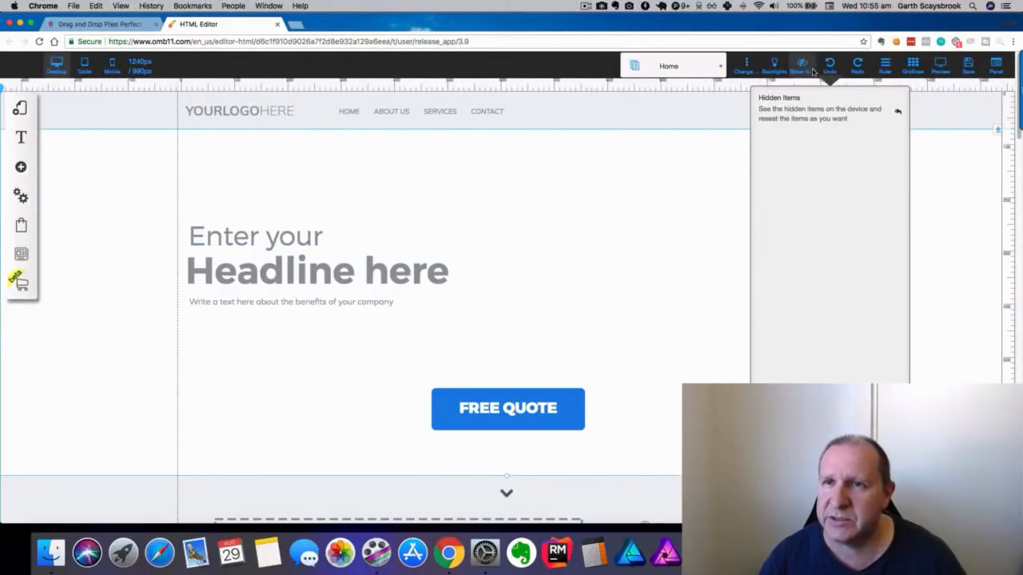
{"action": "left_click", "coordinate": [802, 70]}
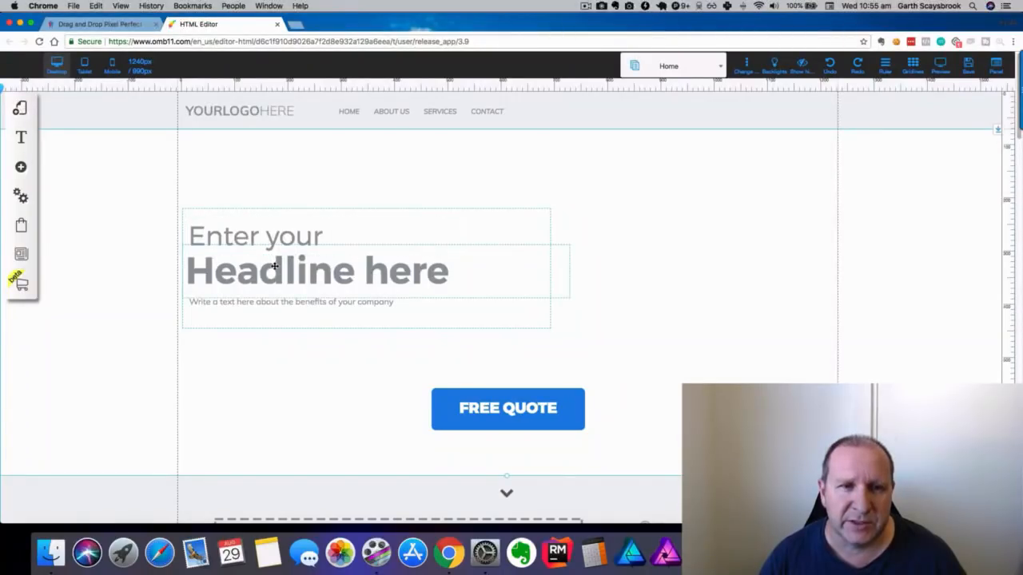
Drag the headline up and right, undo the move, and hide the rulers.
{"action": "left_click_drag", "start_coordinate": [275, 266], "coordinate": [524, 171]}
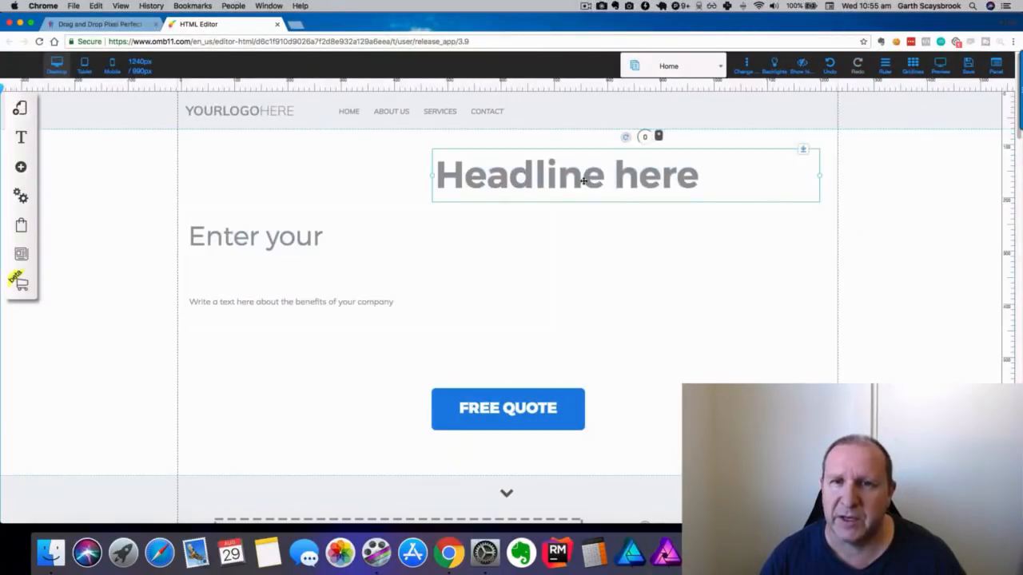
{"action": "left_click", "coordinate": [827, 66]}
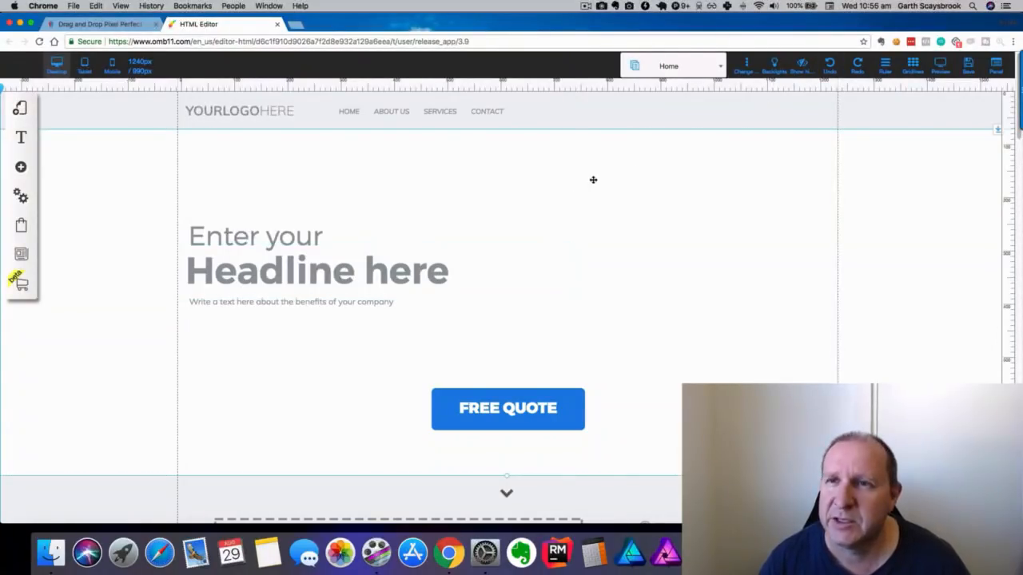
{"action": "left_click", "coordinate": [885, 68]}
Show the rulers, add, move and remove a vertical guide, and toggle gridlines off and on.
{"action": "left_click", "coordinate": [885, 68]}
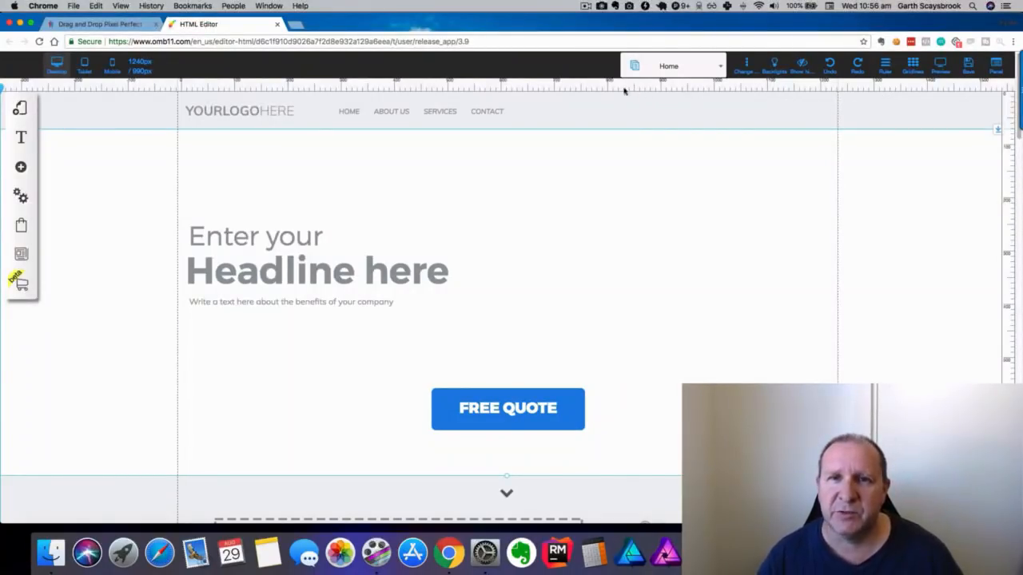
{"action": "left_click", "coordinate": [588, 88]}
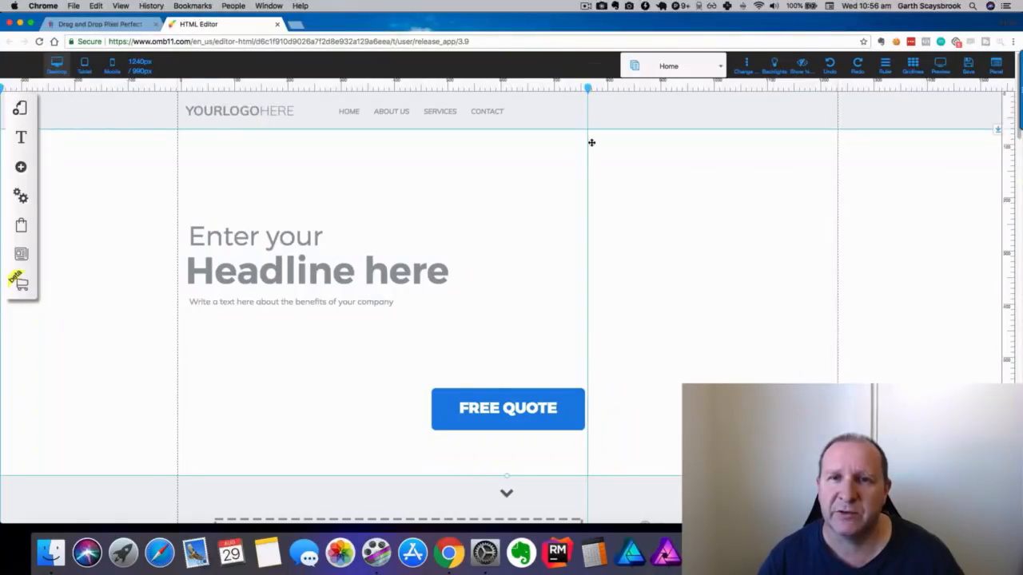
{"action": "left_click_drag", "start_coordinate": [590, 93], "coordinate": [555, 86]}
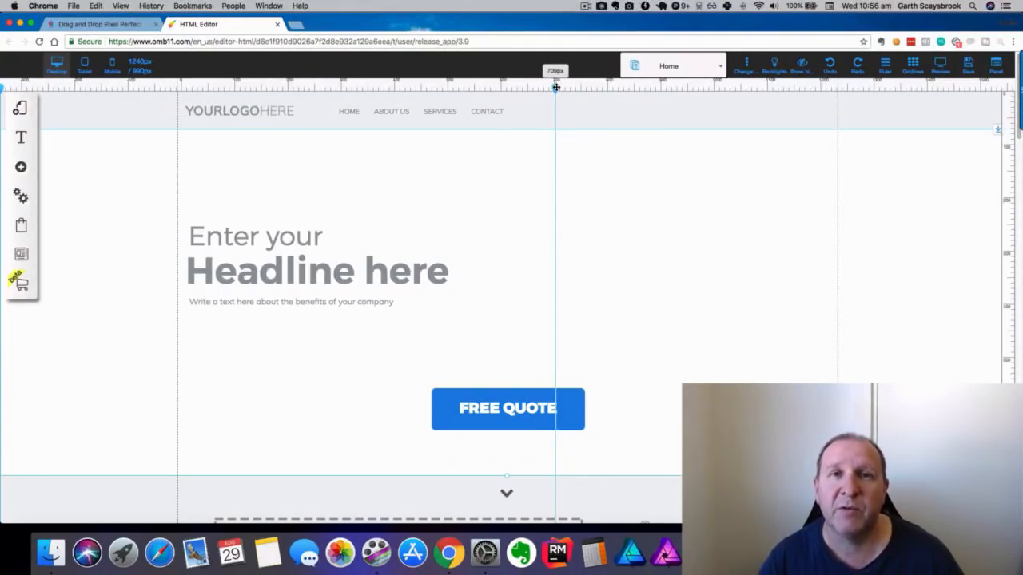
{"action": "double_click", "coordinate": [554, 88]}
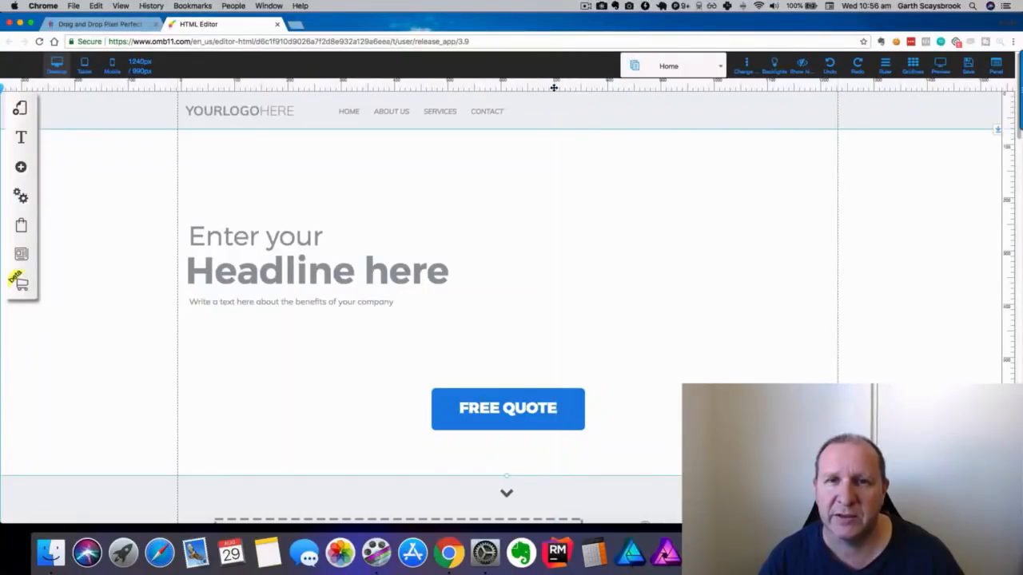
{"action": "left_click", "coordinate": [913, 65]}
{"action": "left_click", "coordinate": [913, 66]}
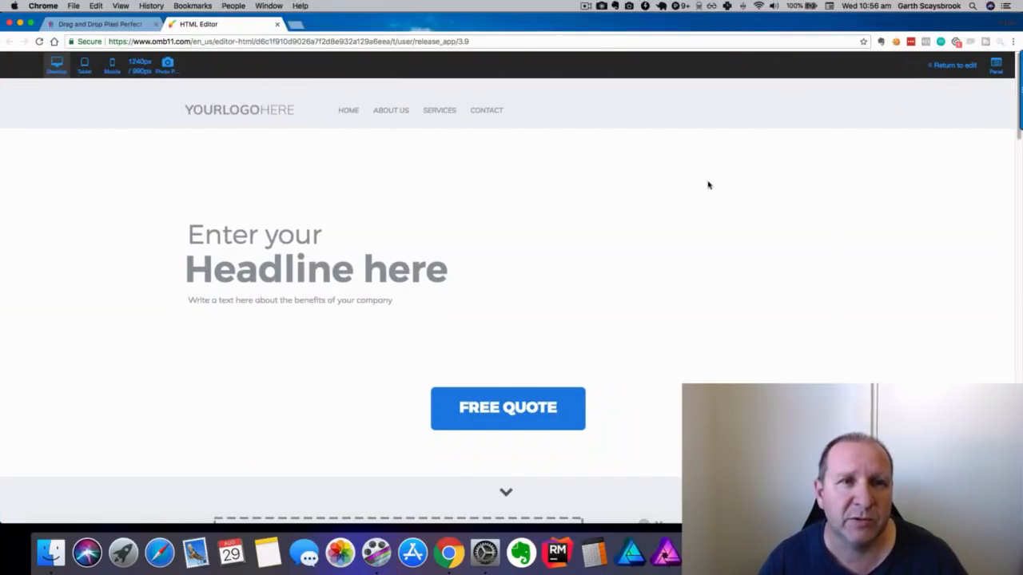
Scroll through the visitor preview of the Site Express page, then return to editing.
{"action": "scroll", "coordinate": [699, 187], "scroll_direction": "down", "scroll_amount": 15}
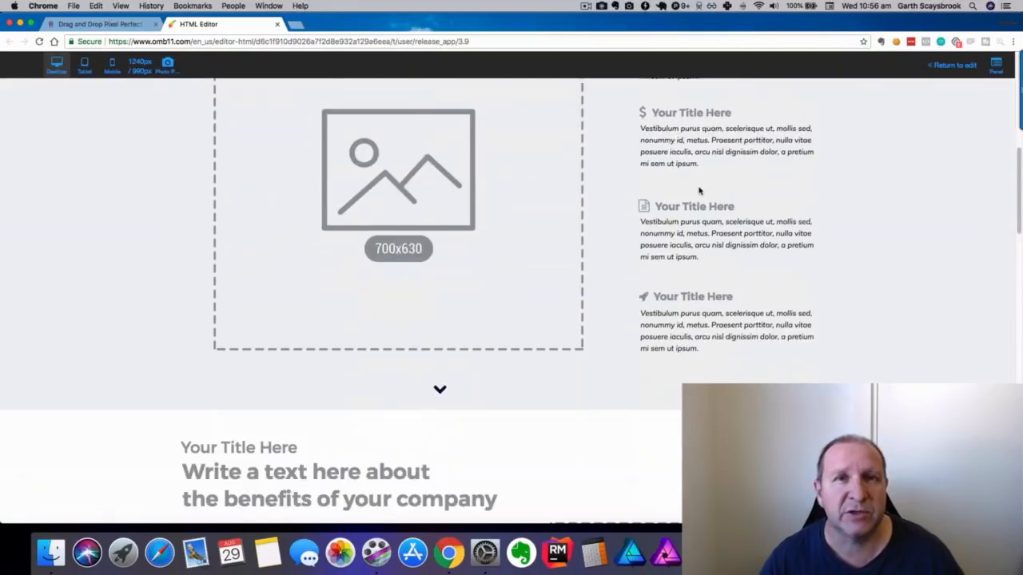
{"action": "scroll", "coordinate": [699, 190], "scroll_direction": "down", "scroll_amount": 15}
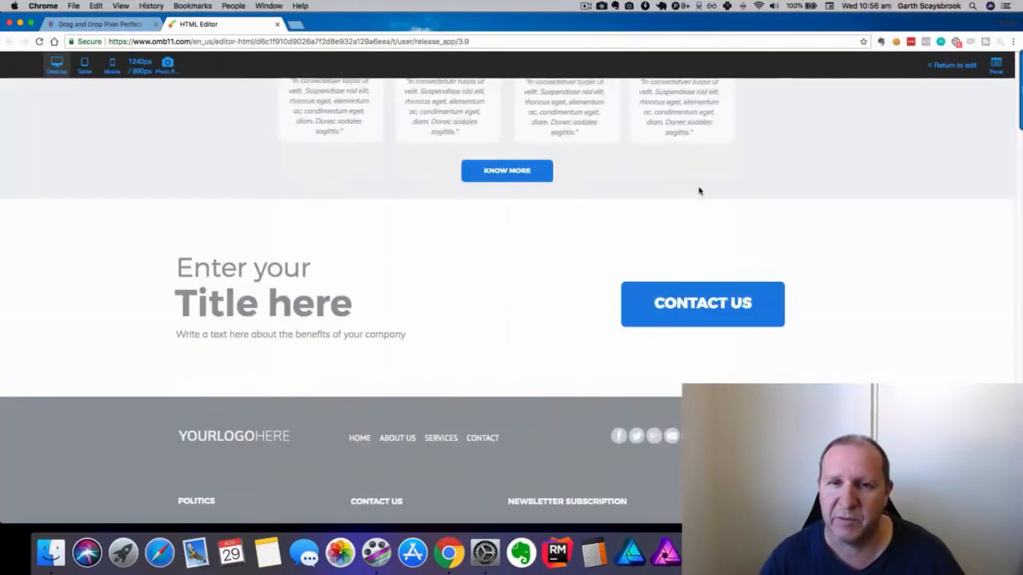
{"action": "scroll", "coordinate": [699, 191], "scroll_direction": "up", "scroll_amount": 20}
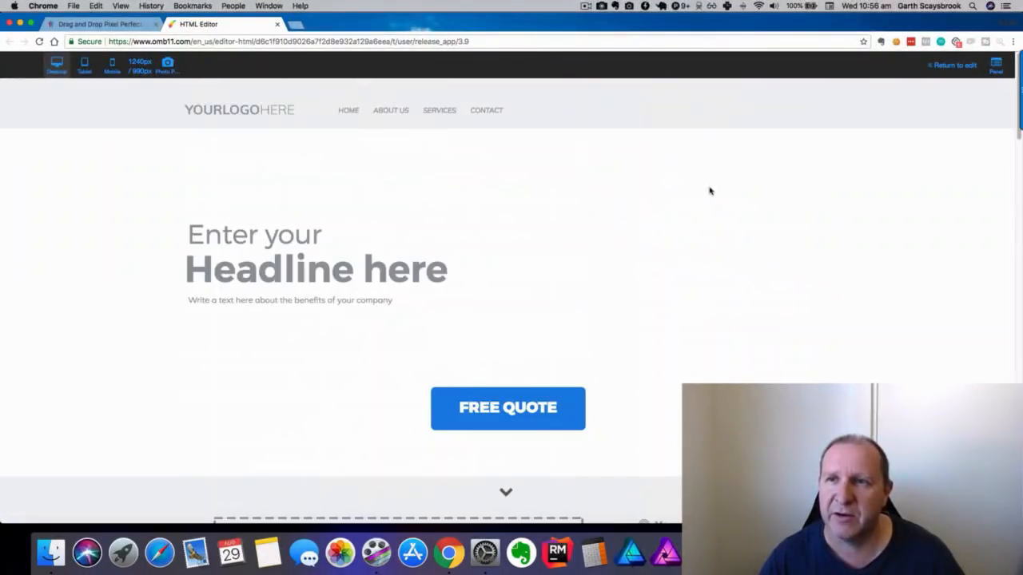
{"action": "left_click", "coordinate": [961, 66]}
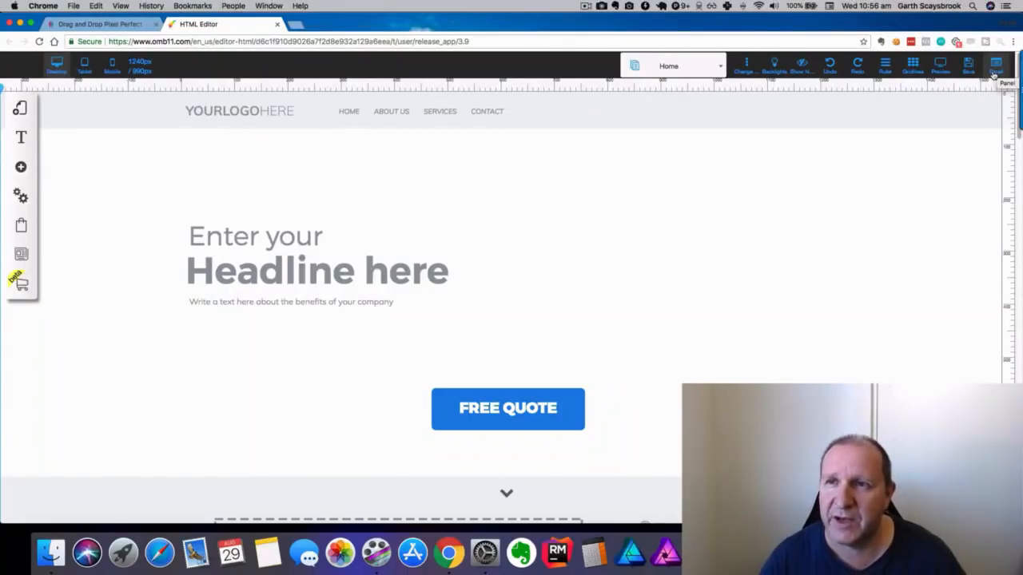
{"action": "left_click", "coordinate": [96, 112]}
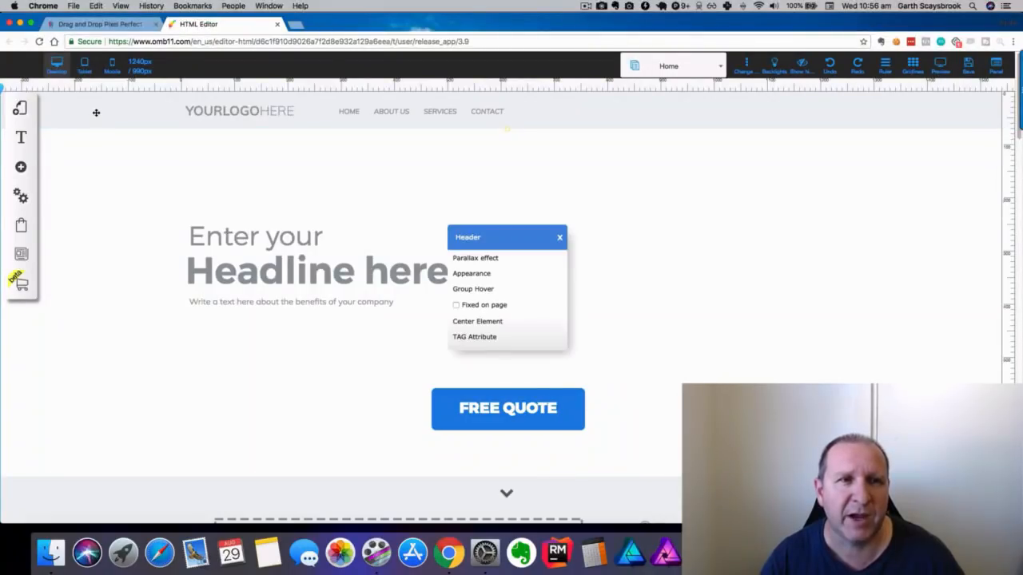
{"action": "left_click", "coordinate": [560, 240]}
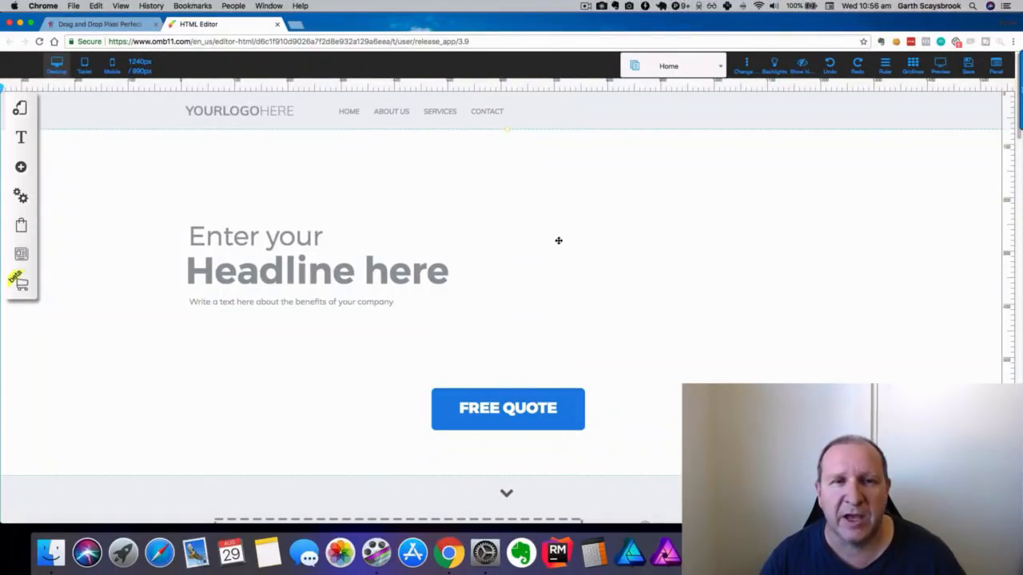
{"action": "scroll", "coordinate": [276, 188], "scroll_direction": "down", "scroll_amount": 5}
{"action": "scroll", "coordinate": [281, 194], "scroll_direction": "down", "scroll_amount": 10}
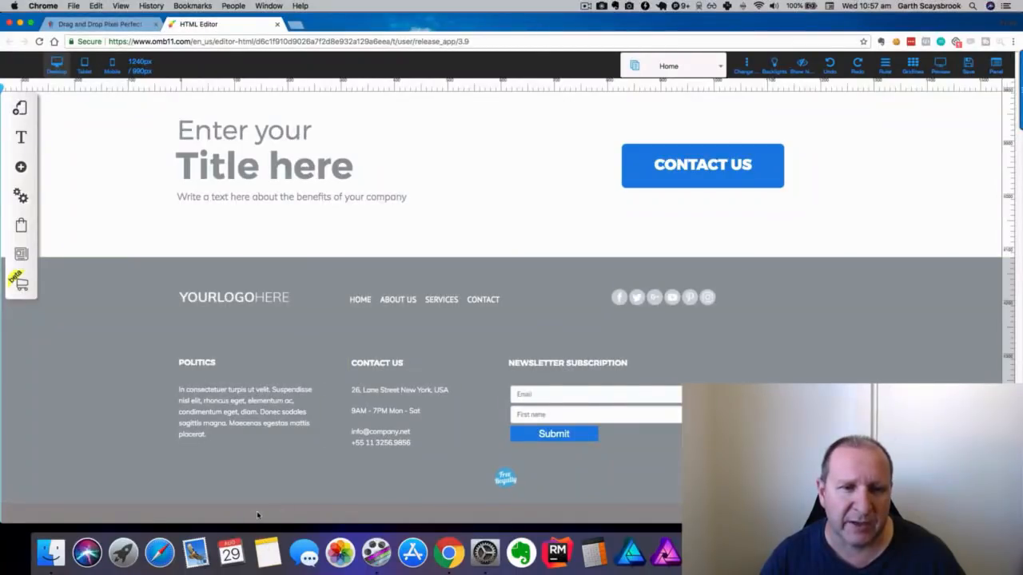
{"action": "left_click", "coordinate": [154, 294]}
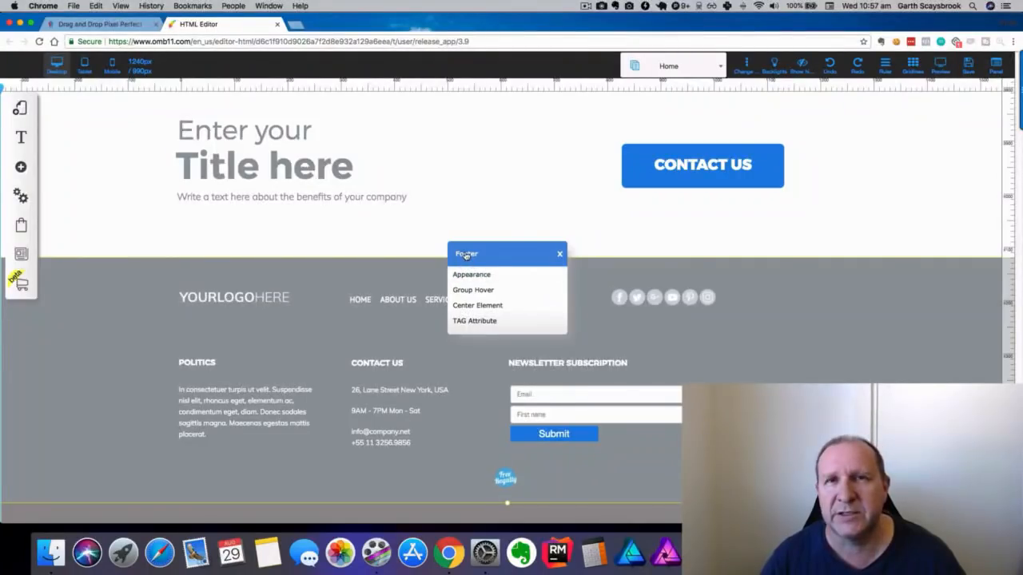
{"action": "left_click", "coordinate": [560, 255]}
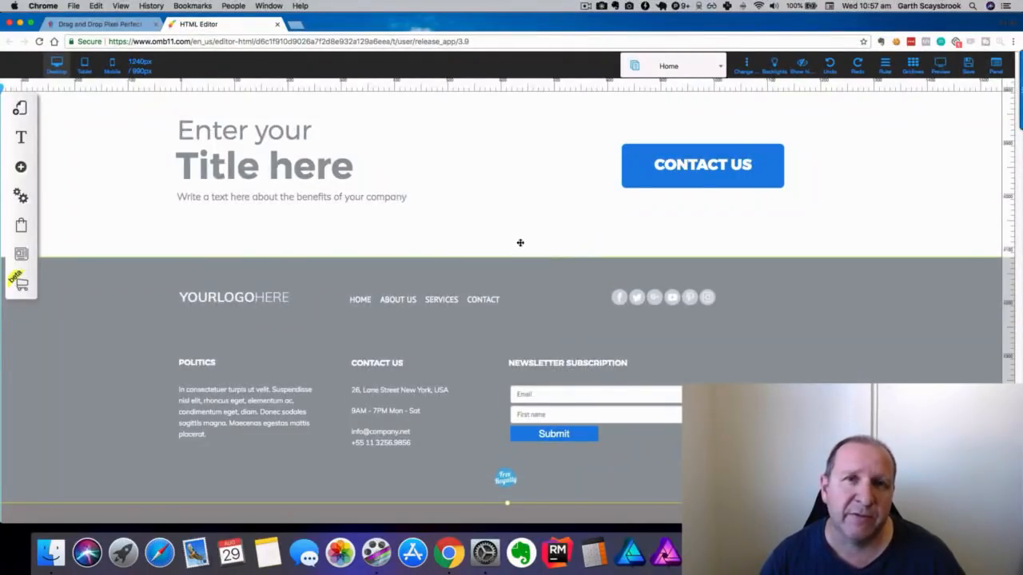
{"action": "scroll", "coordinate": [515, 232], "scroll_direction": "up", "scroll_amount": 15}
{"action": "scroll", "coordinate": [505, 202], "scroll_direction": "up", "scroll_amount": 10}
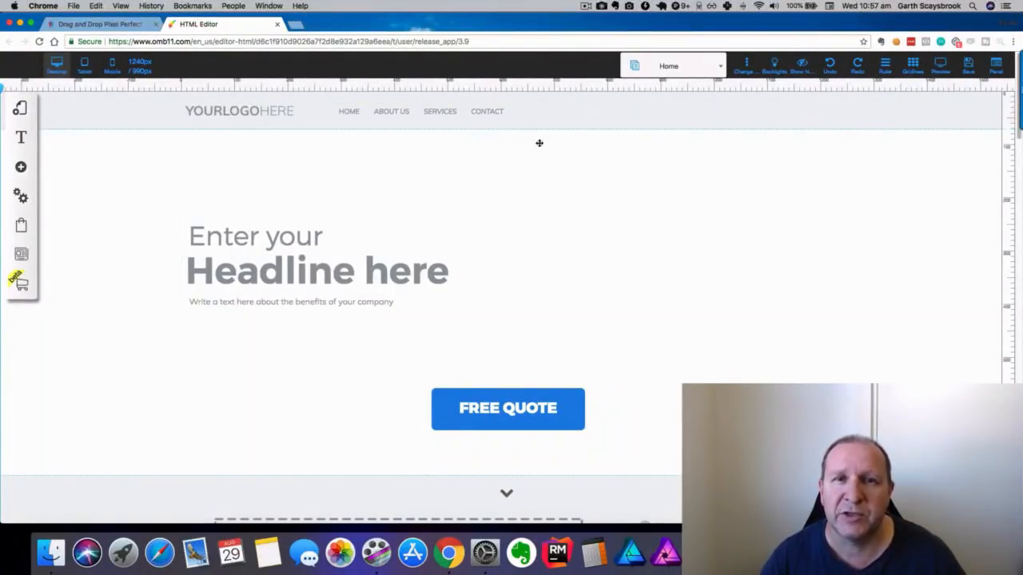
{"action": "left_click", "coordinate": [671, 69]}
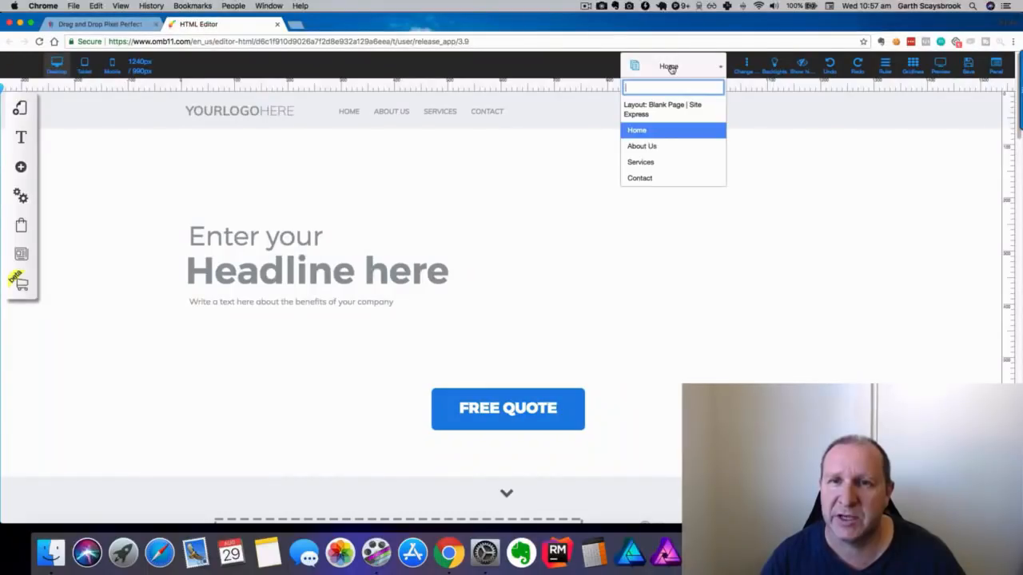
{"action": "left_click", "coordinate": [656, 147]}
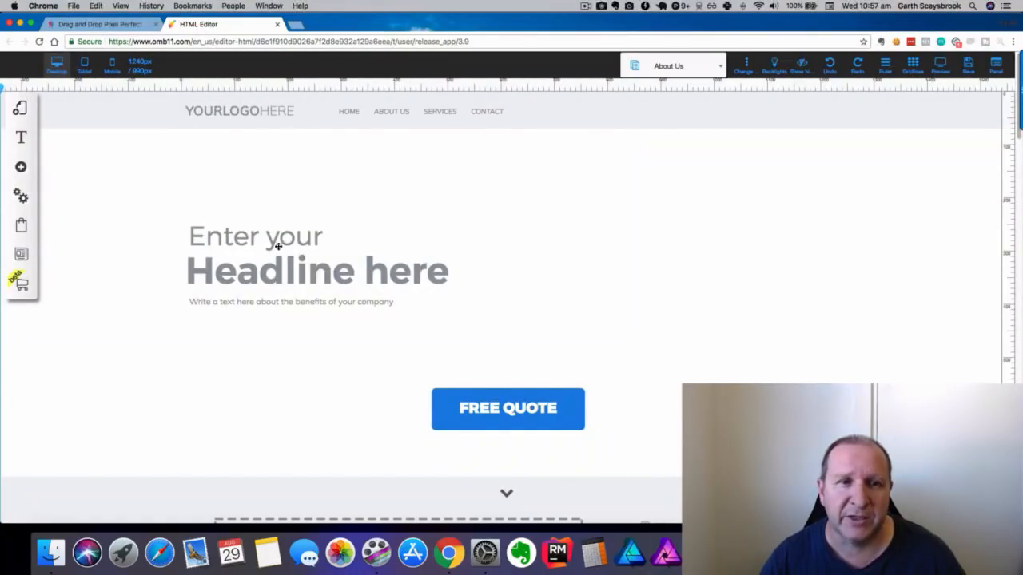
{"action": "scroll", "coordinate": [506, 242], "scroll_direction": "down", "scroll_amount": 7}
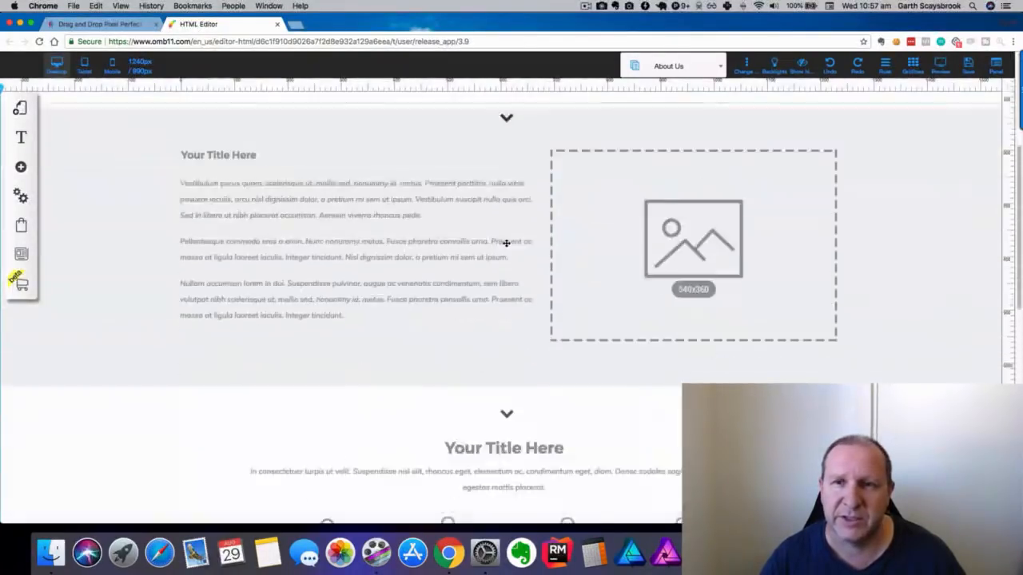
{"action": "scroll", "coordinate": [507, 276], "scroll_direction": "up", "scroll_amount": 7}
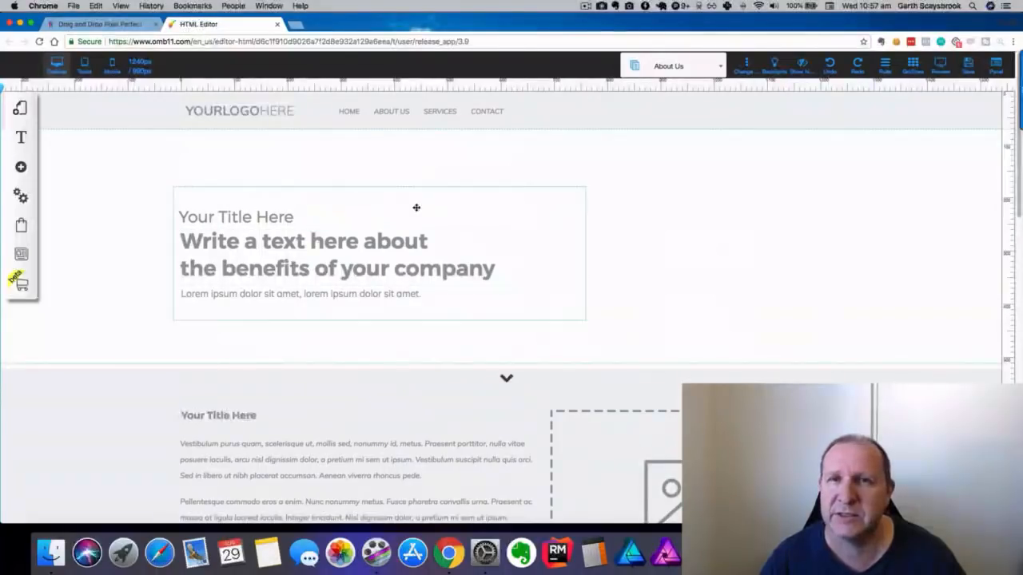
{"action": "scroll", "coordinate": [434, 219], "scroll_direction": "down", "scroll_amount": 10}
{"action": "scroll", "coordinate": [434, 219], "scroll_direction": "up", "scroll_amount": 10}
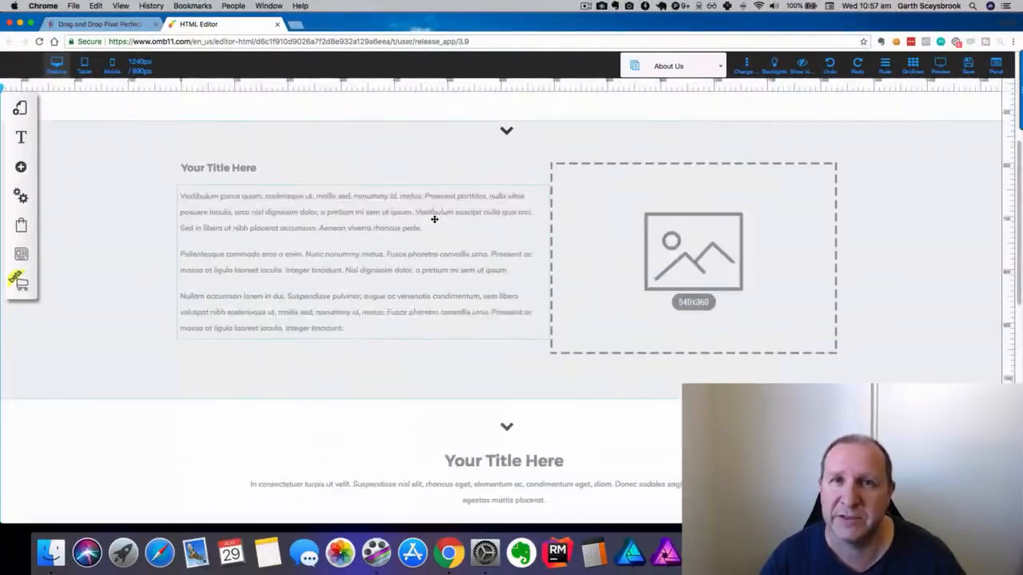
{"action": "left_click", "coordinate": [675, 67]}
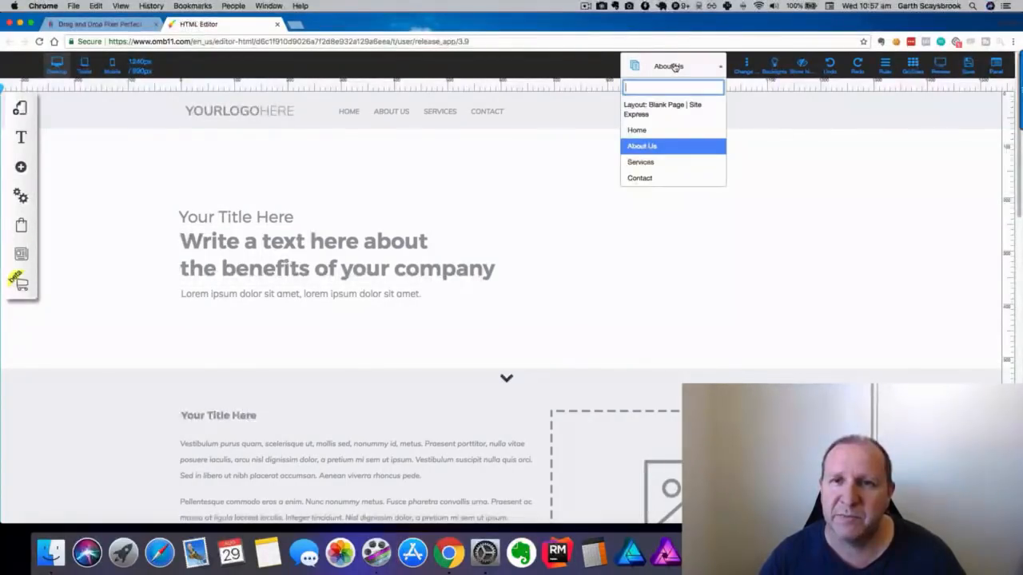
{"action": "left_click", "coordinate": [637, 130]}
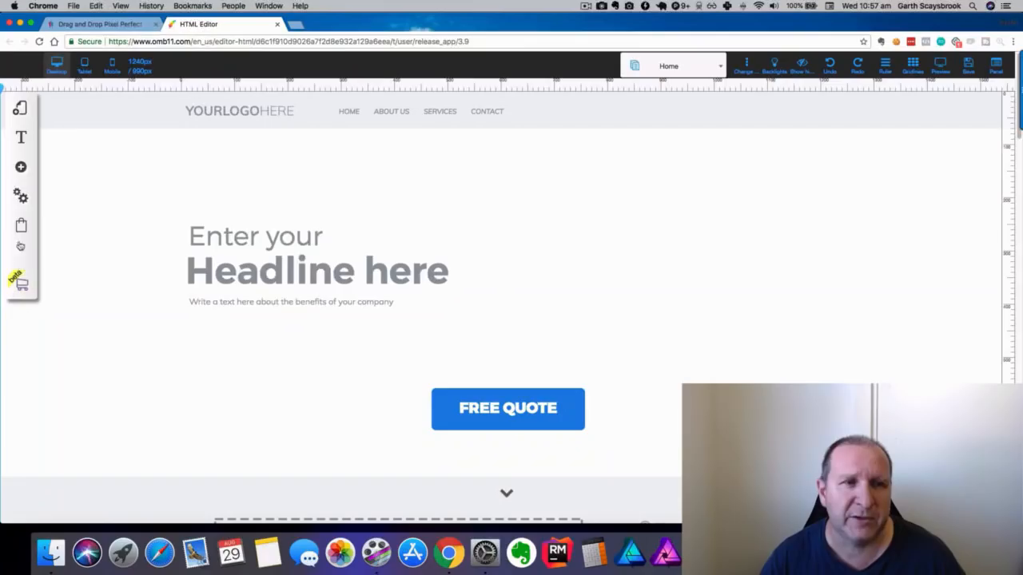
Open About Us page's Settings and SEO from the Blank Page | Site Express layout.
{"action": "left_click", "coordinate": [19, 109]}
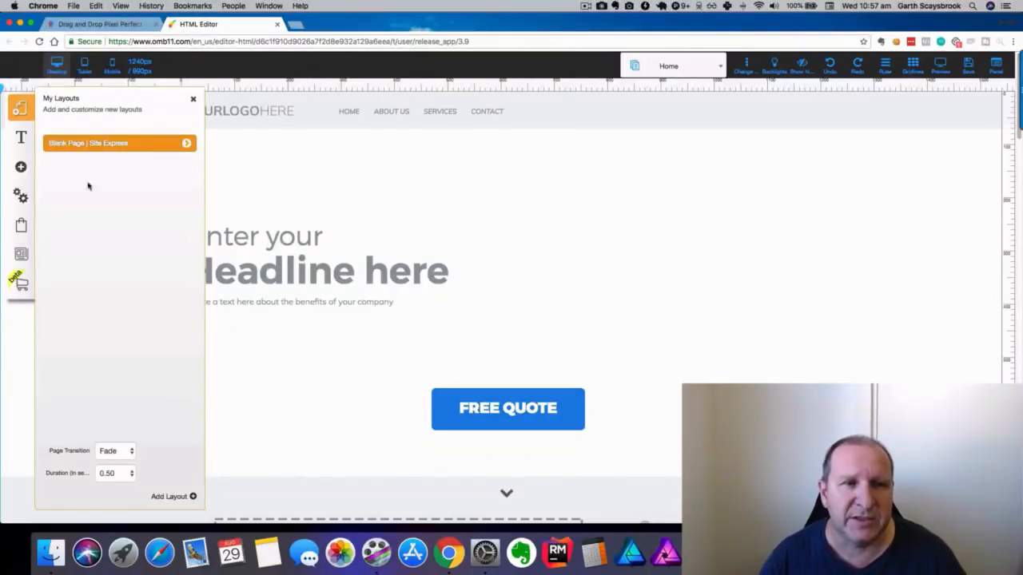
{"action": "left_click", "coordinate": [186, 146]}
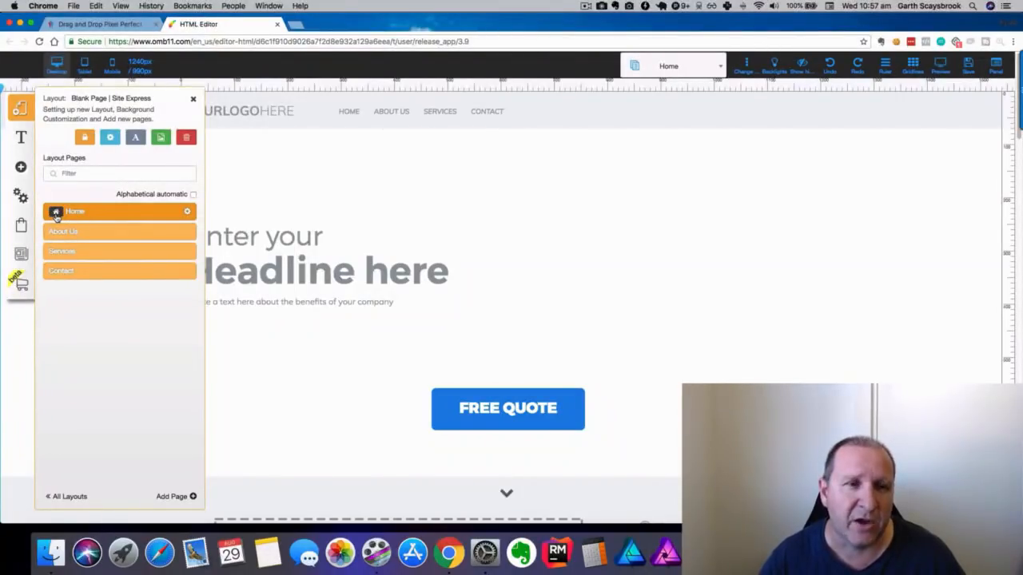
{"action": "left_click", "coordinate": [186, 233]}
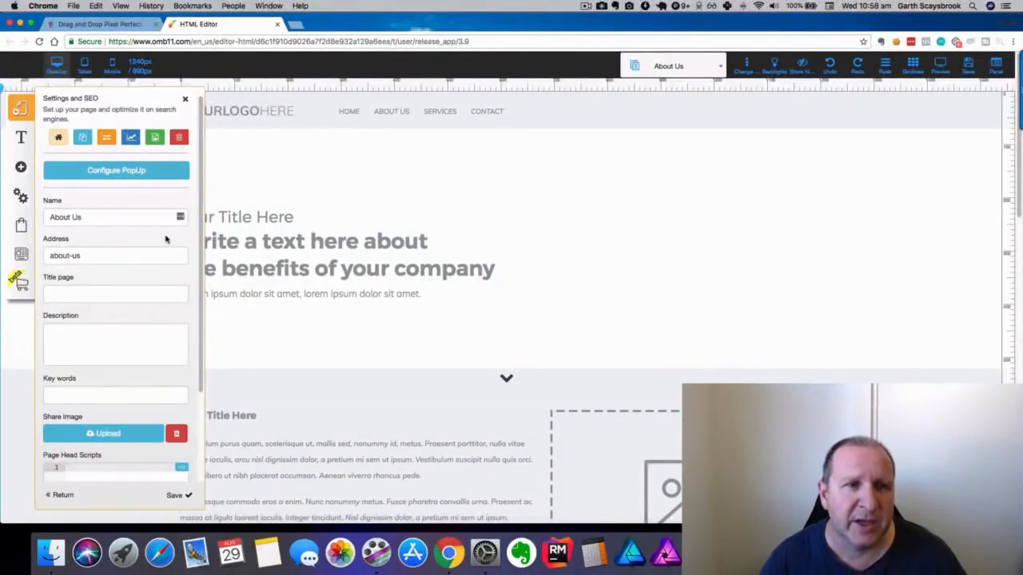
Check the 'About Us' name and 'about-us' address, then return to the page list.
{"action": "scroll", "coordinate": [168, 240], "scroll_direction": "down", "scroll_amount": 3}
{"action": "scroll", "coordinate": [168, 258], "scroll_direction": "up", "scroll_amount": 3}
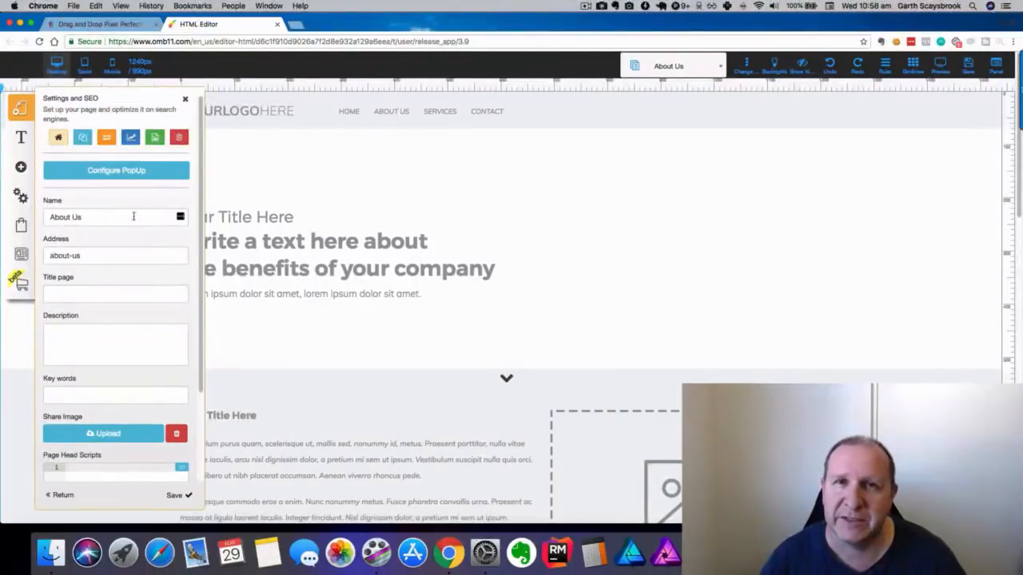
{"action": "left_click", "coordinate": [91, 216]}
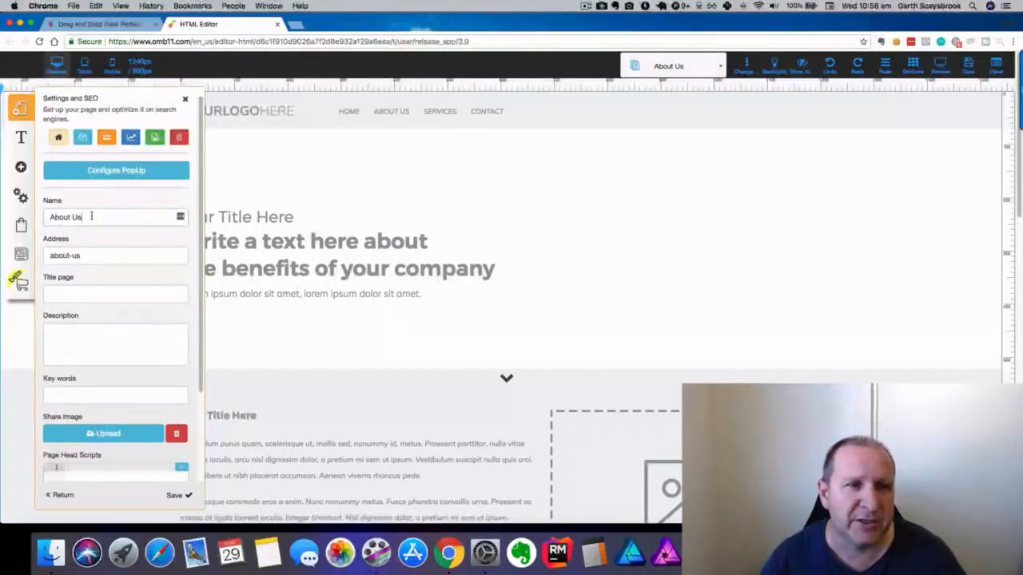
{"action": "left_click", "coordinate": [61, 255]}
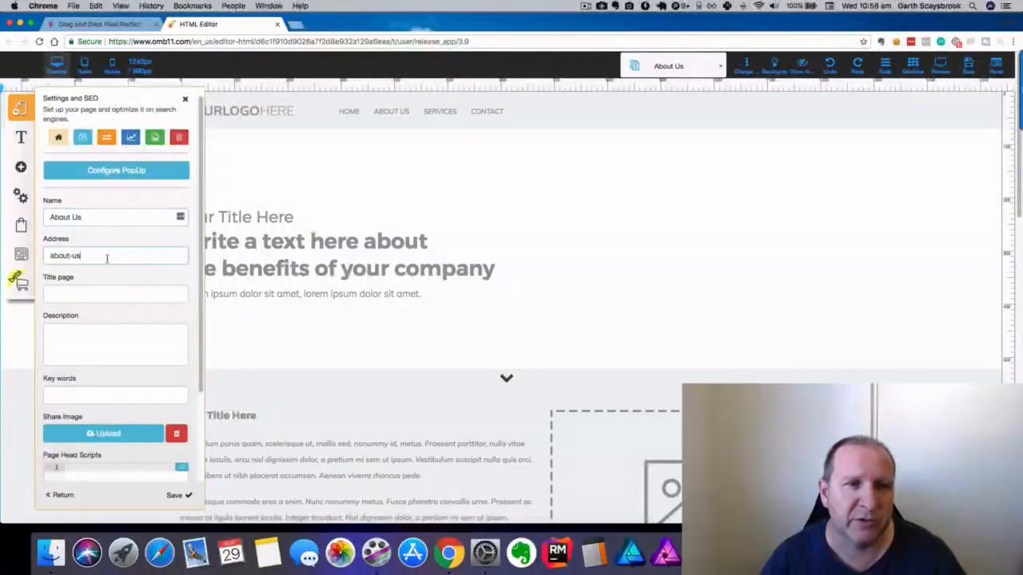
{"action": "scroll", "coordinate": [106, 257], "scroll_direction": "down", "scroll_amount": 3}
{"action": "scroll", "coordinate": [102, 262], "scroll_direction": "down", "scroll_amount": 1}
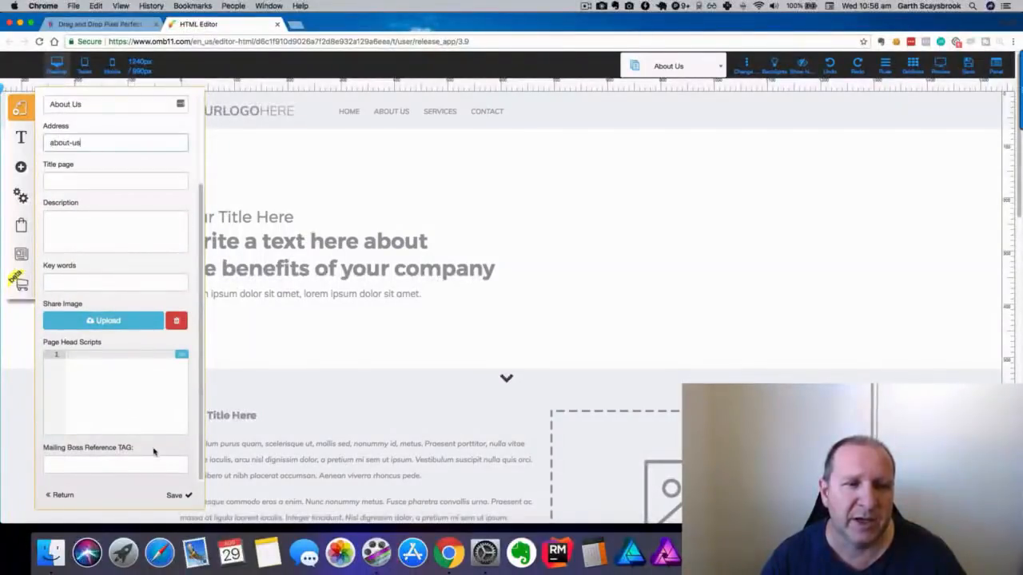
{"action": "left_click", "coordinate": [63, 495]}
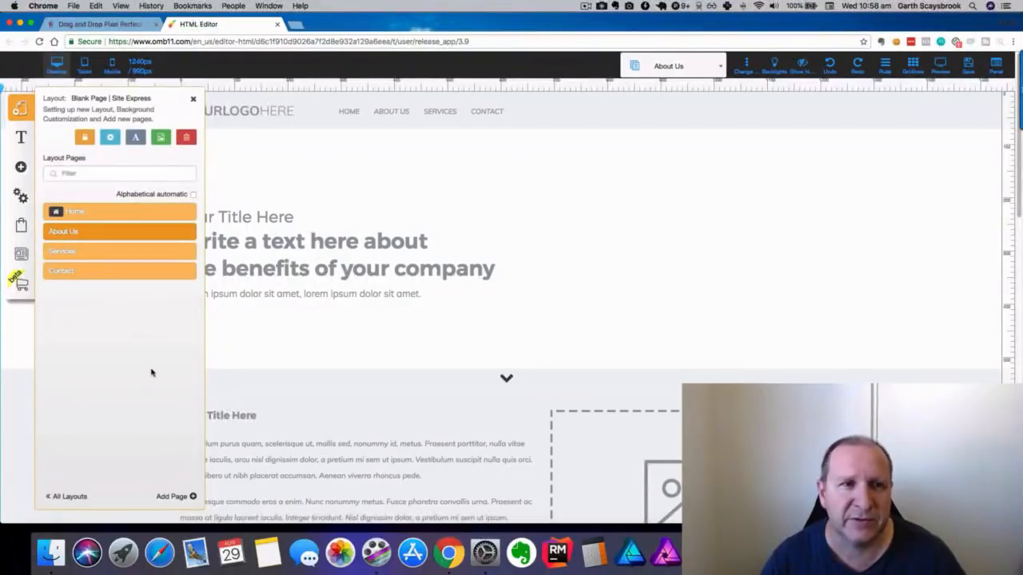
Switch the editor from Services to Home, review Home's SEO settings, and return to the page list.
{"action": "left_click", "coordinate": [137, 252]}
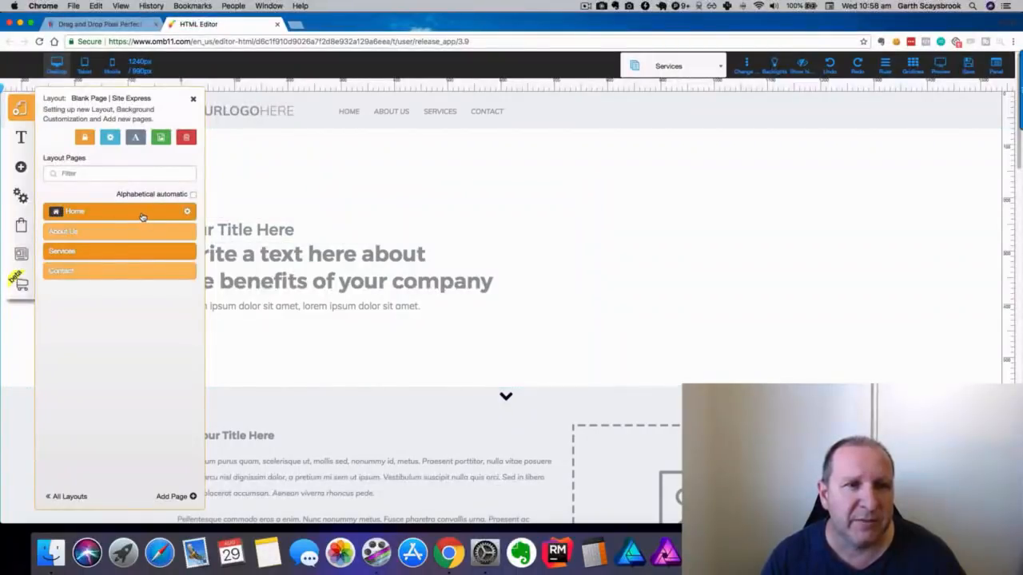
{"action": "left_click", "coordinate": [187, 214]}
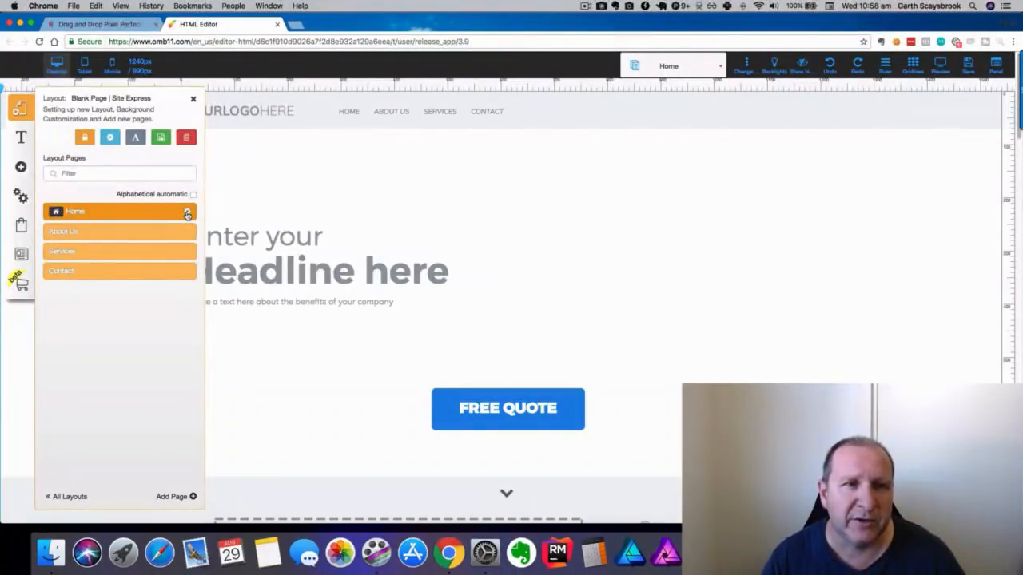
{"action": "left_click", "coordinate": [187, 214]}
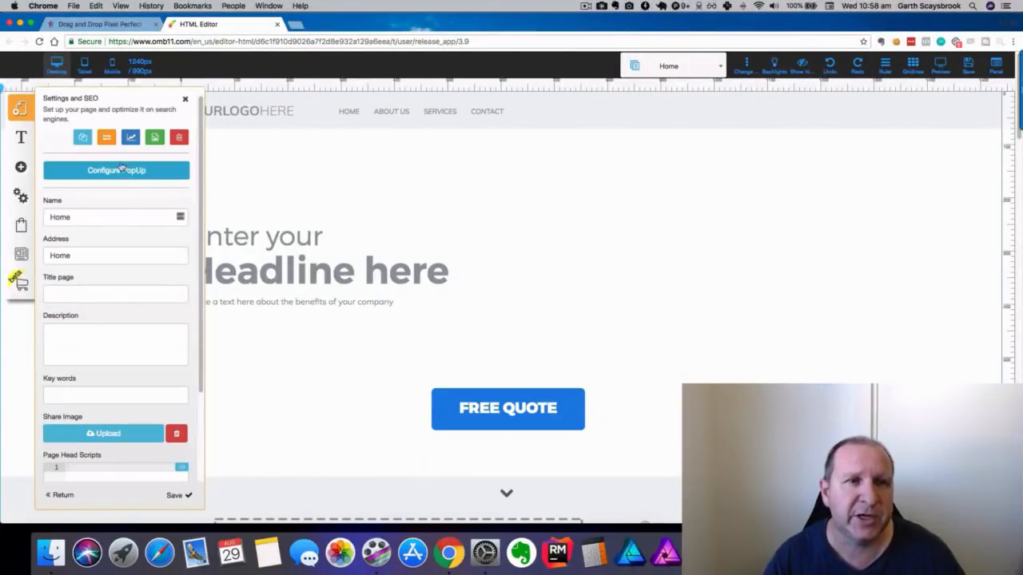
{"action": "scroll", "coordinate": [99, 200], "scroll_direction": "down", "scroll_amount": 2}
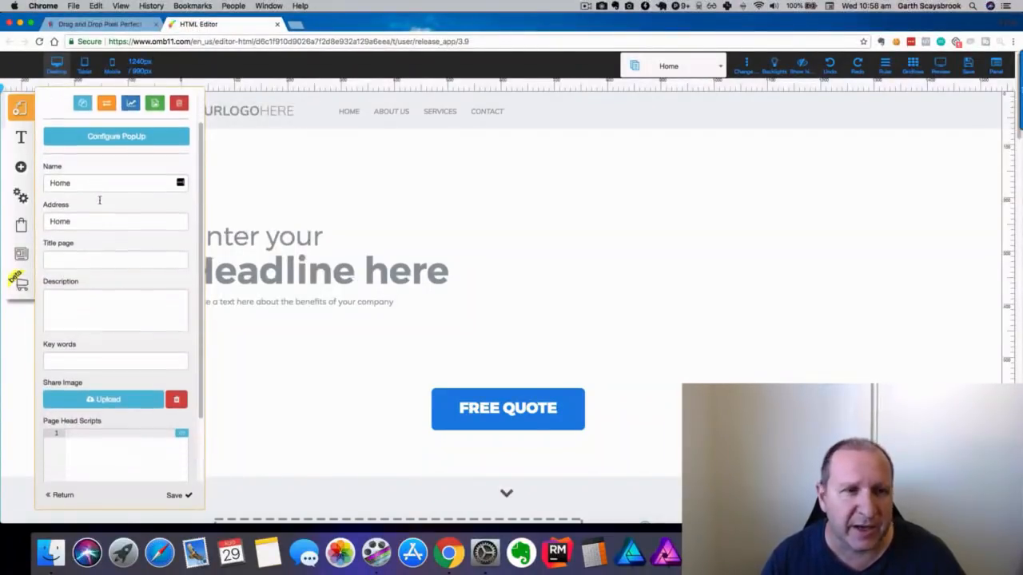
{"action": "scroll", "coordinate": [99, 200], "scroll_direction": "down", "scroll_amount": 10}
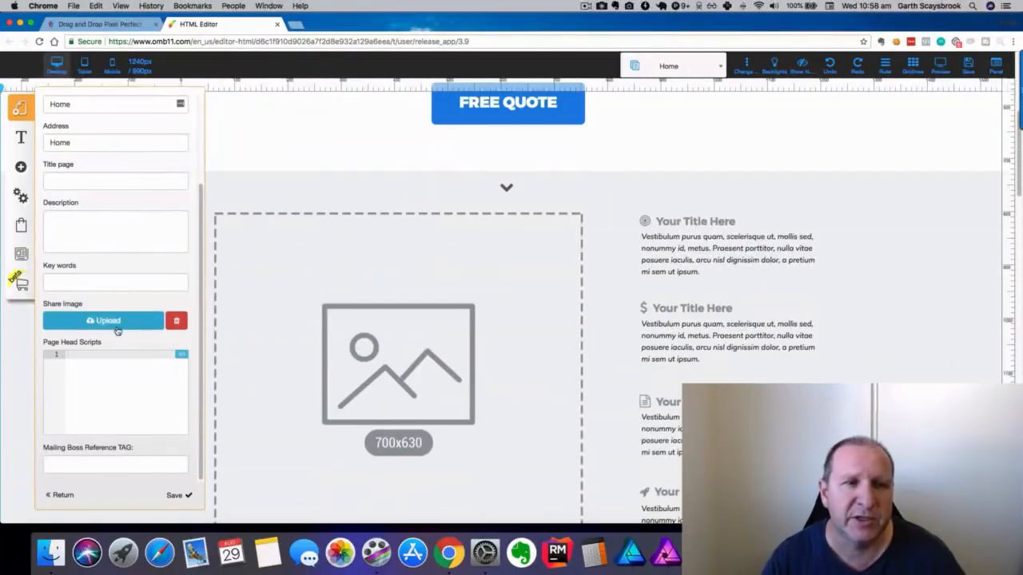
{"action": "scroll", "coordinate": [120, 358], "scroll_direction": "up", "scroll_amount": 5}
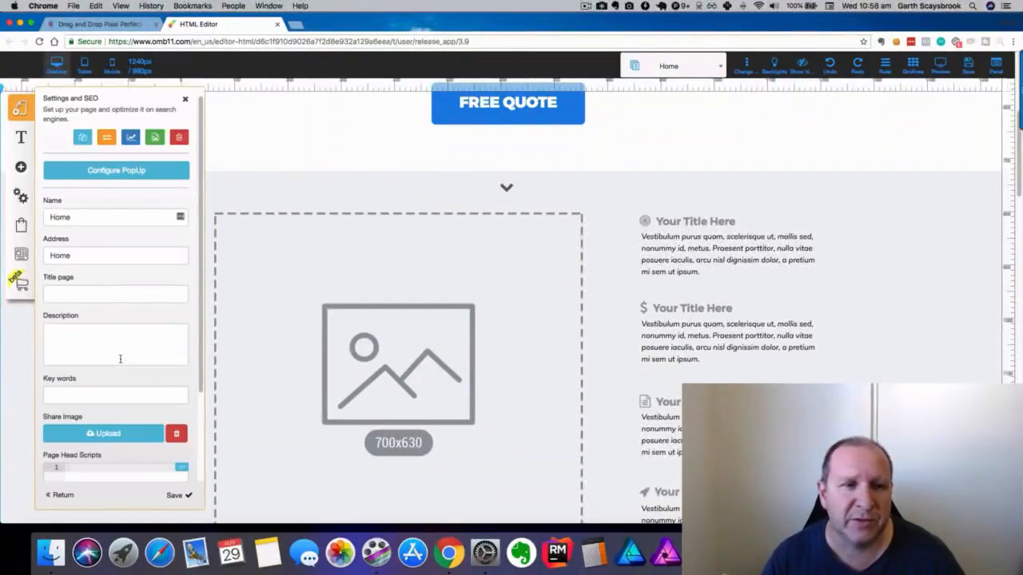
{"action": "scroll", "coordinate": [78, 342], "scroll_direction": "down", "scroll_amount": 5}
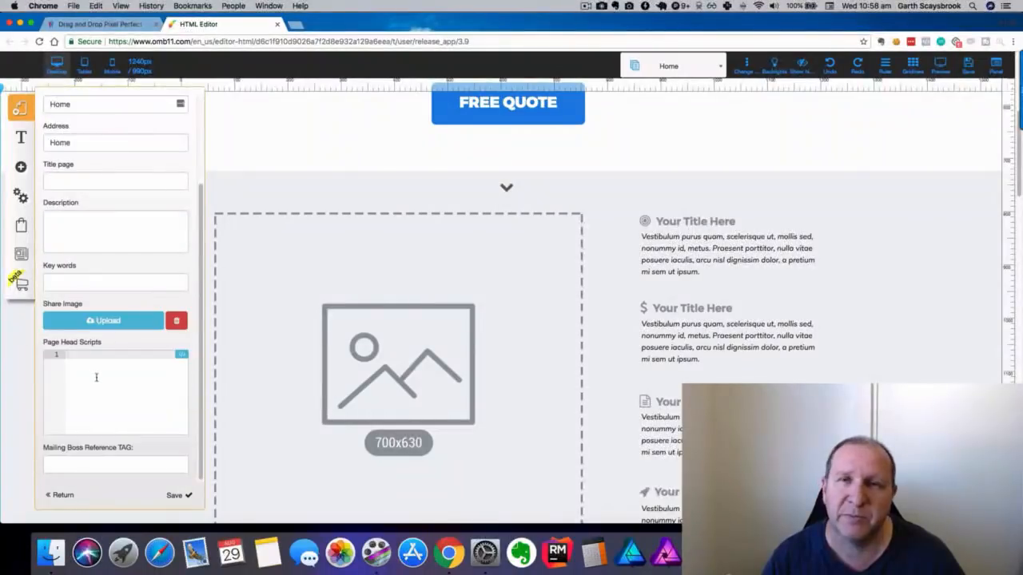
{"action": "scroll", "coordinate": [95, 377], "scroll_direction": "up", "scroll_amount": 5}
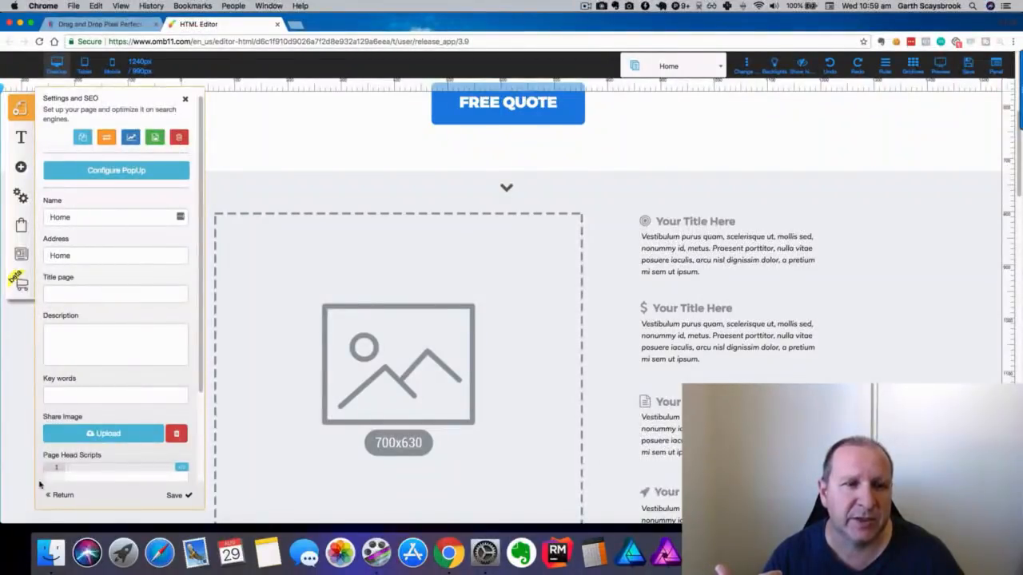
{"action": "left_click", "coordinate": [59, 496]}
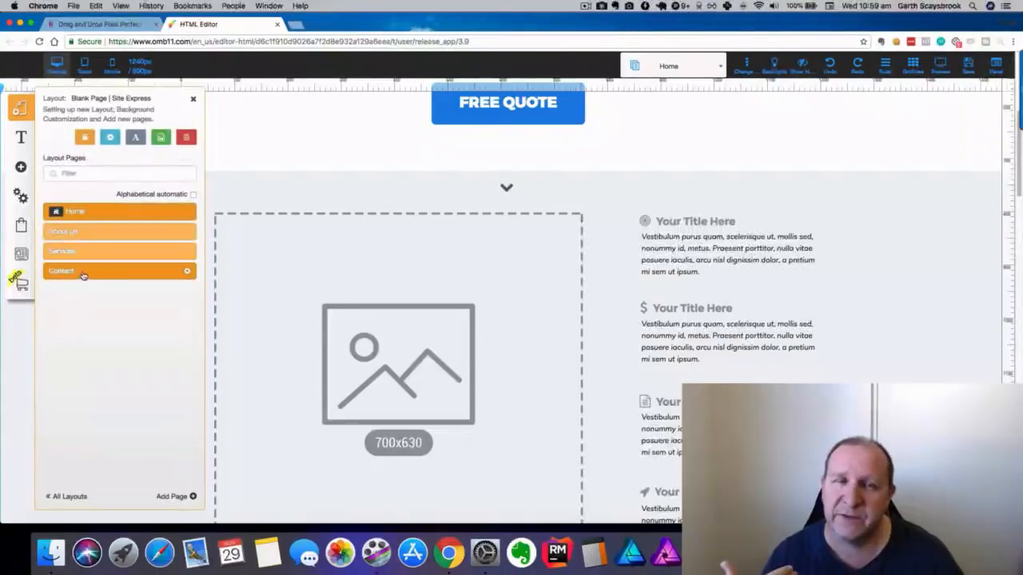
{"action": "left_click", "coordinate": [112, 138]}
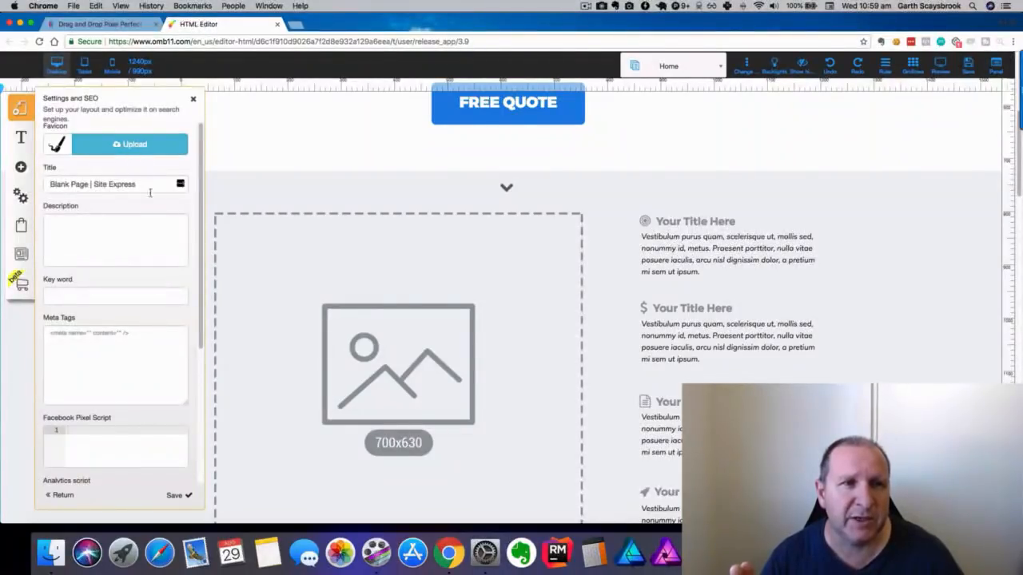
{"action": "scroll", "coordinate": [164, 216], "scroll_direction": "down", "scroll_amount": 5}
{"action": "scroll", "coordinate": [163, 216], "scroll_direction": "up", "scroll_amount": 5}
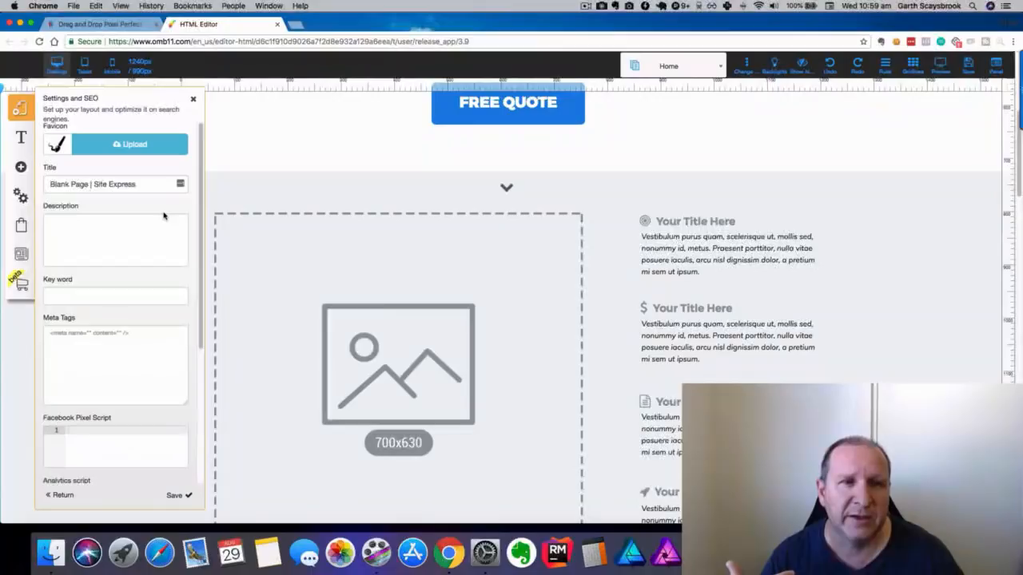
{"action": "scroll", "coordinate": [144, 206], "scroll_direction": "down", "scroll_amount": 5}
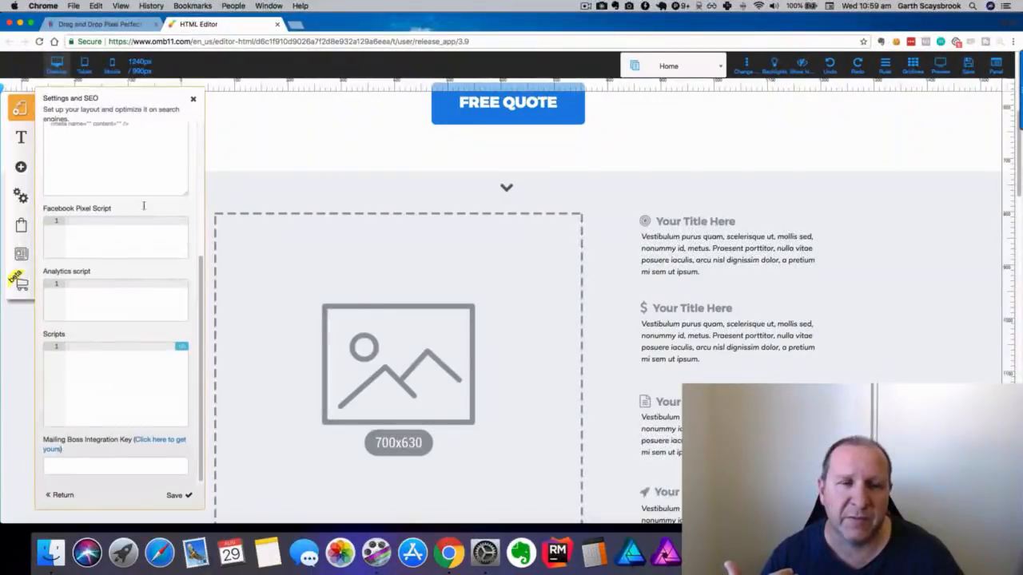
{"action": "left_click", "coordinate": [62, 494]}
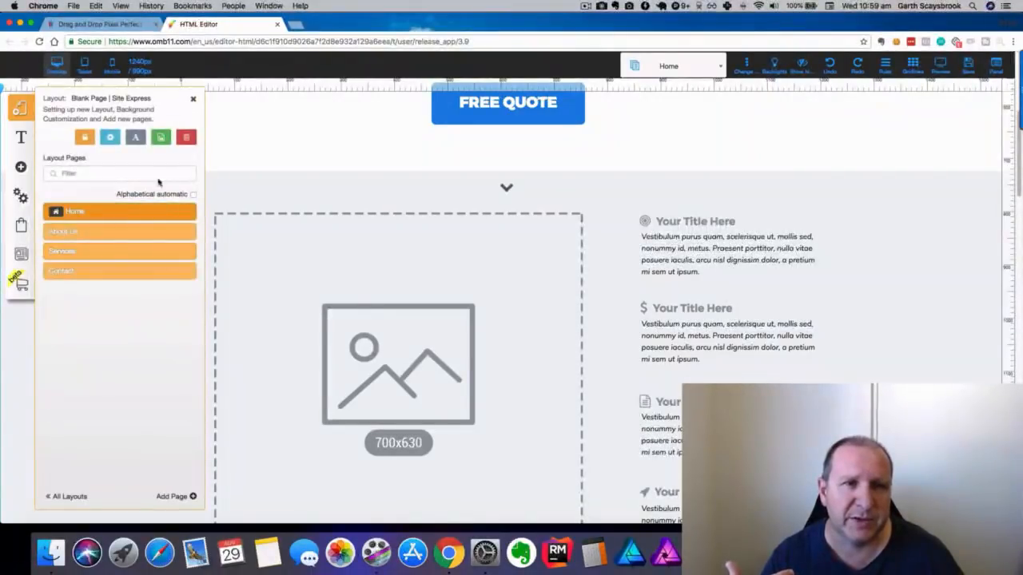
{"action": "left_click", "coordinate": [139, 141]}
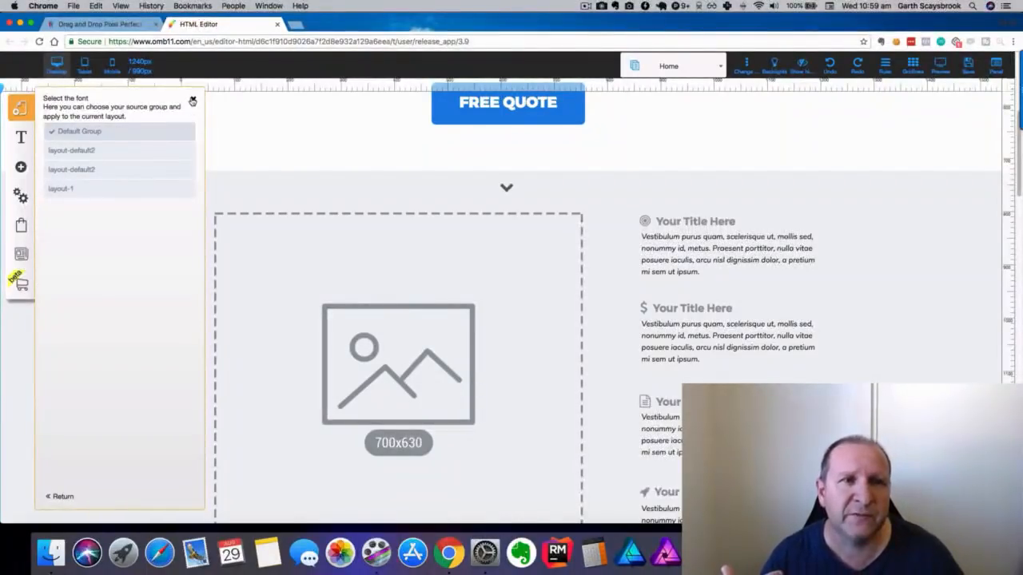
{"action": "left_click", "coordinate": [193, 99]}
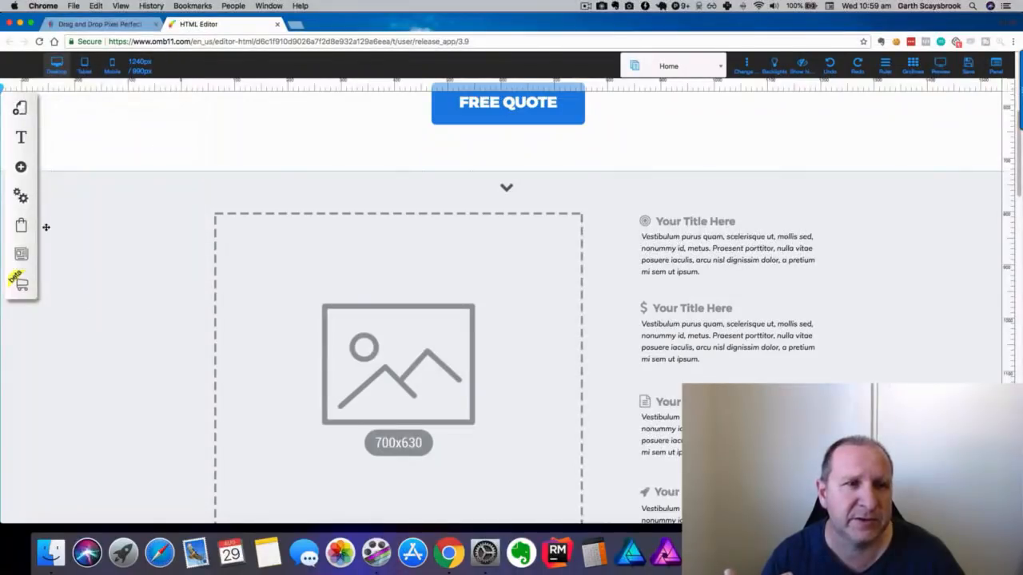
{"action": "left_click", "coordinate": [20, 108]}
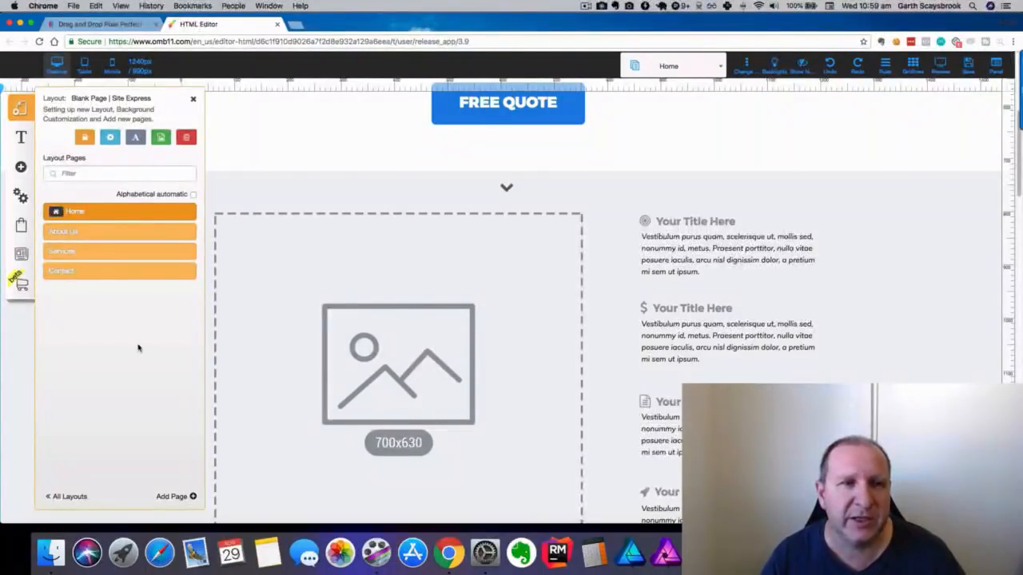
{"action": "left_click", "coordinate": [69, 496]}
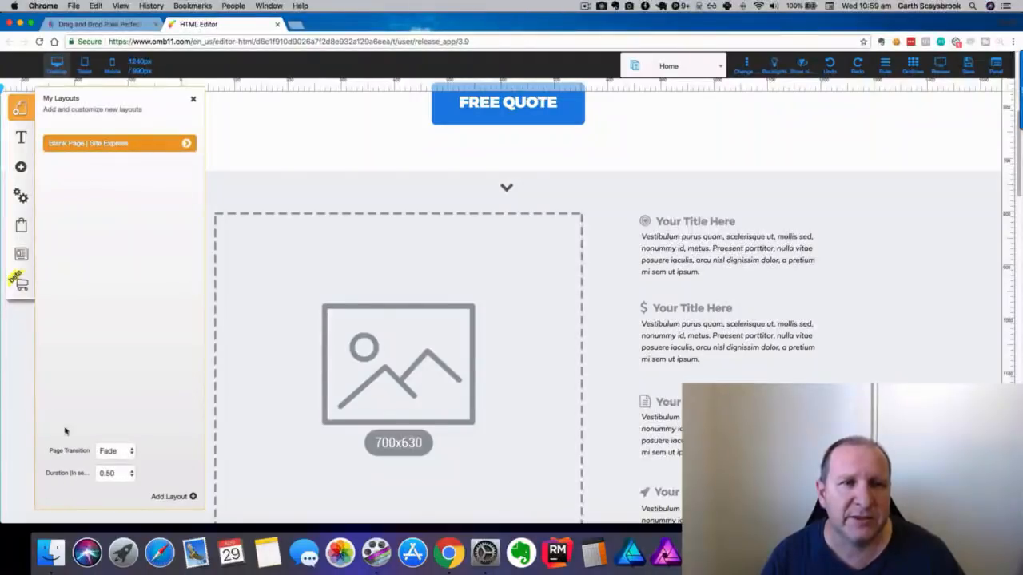
Browse the layout templates and My Layouts without adding one, then close the layouts panel.
{"action": "left_click", "coordinate": [179, 497]}
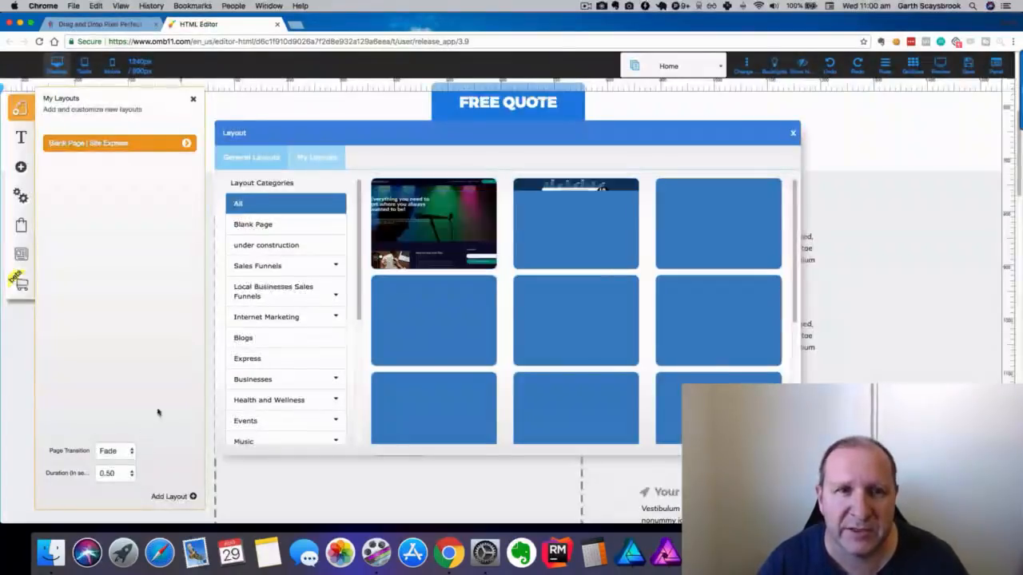
{"action": "mouse_move", "coordinate": [435, 226]}
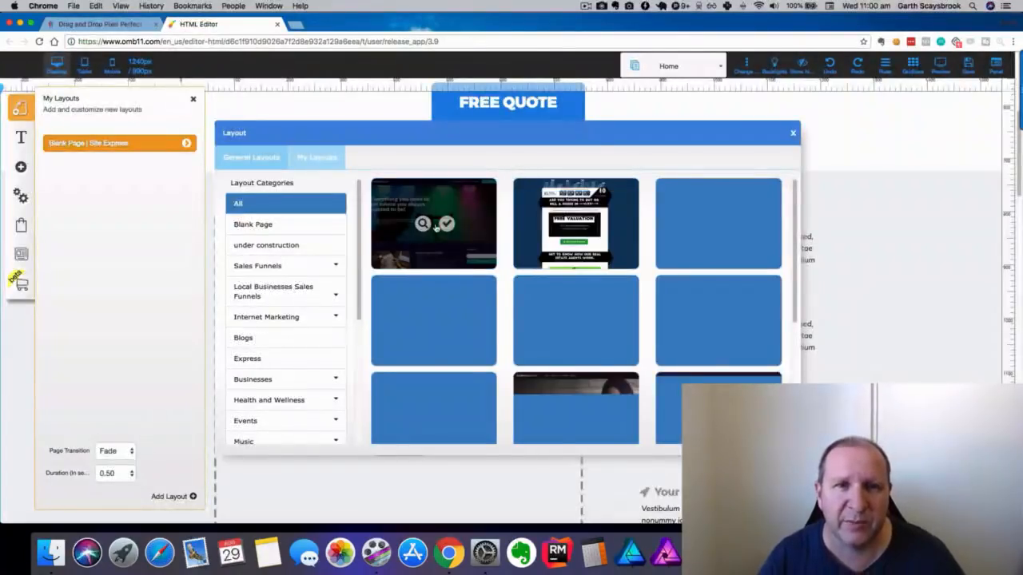
{"action": "left_click", "coordinate": [339, 160]}
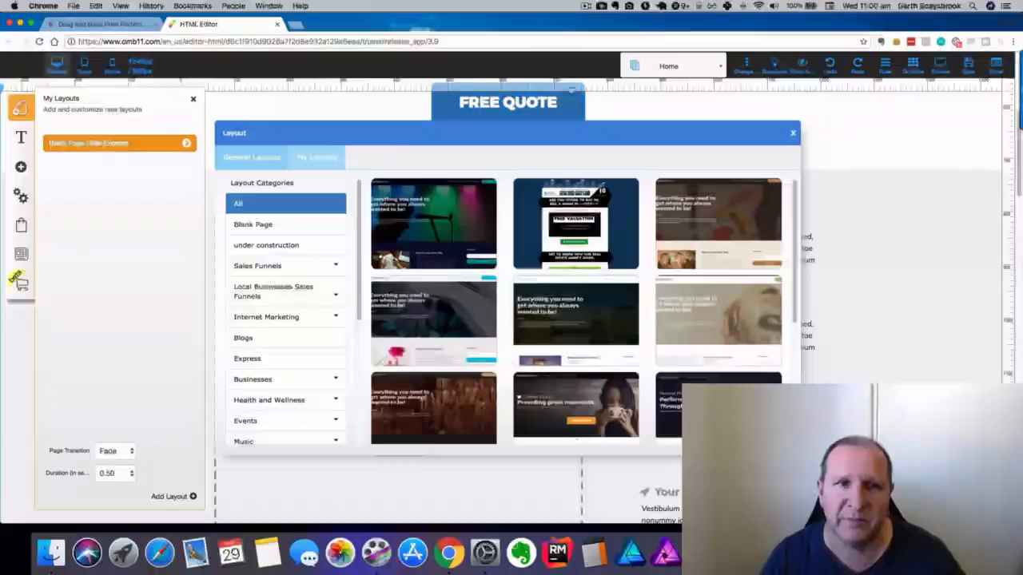
{"action": "left_click", "coordinate": [792, 133]}
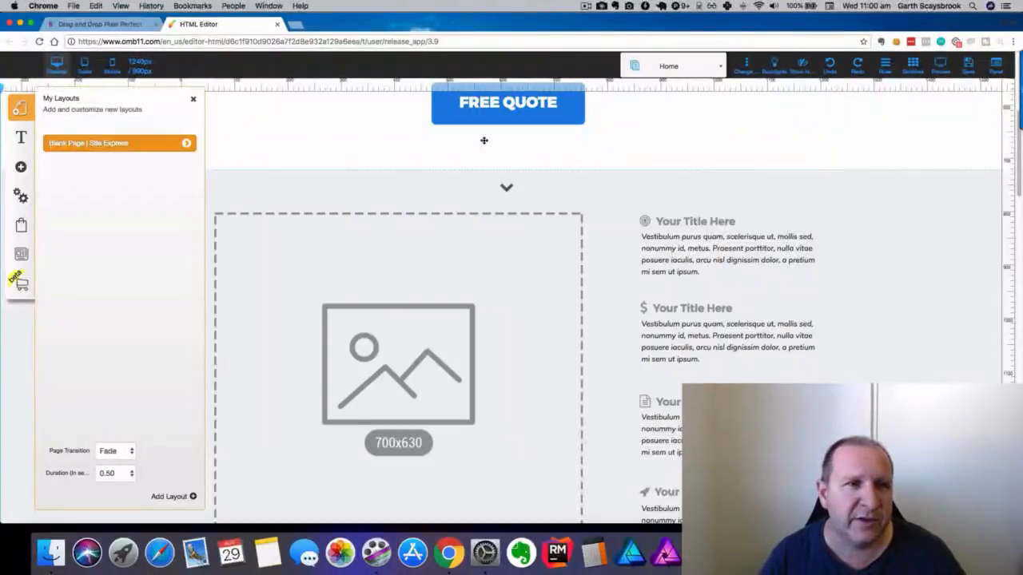
{"action": "left_click", "coordinate": [193, 102]}
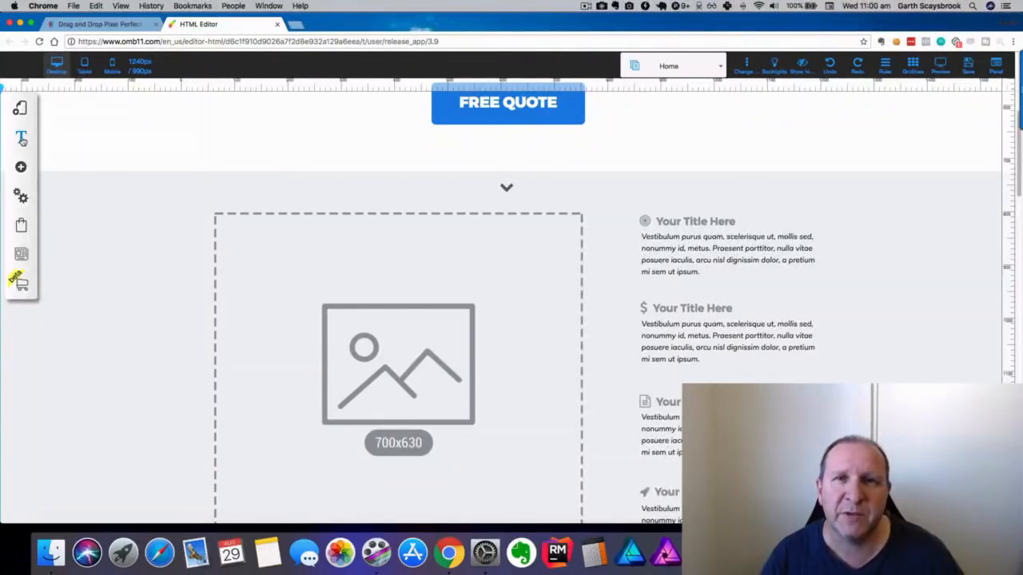
{"action": "left_click", "coordinate": [22, 138]}
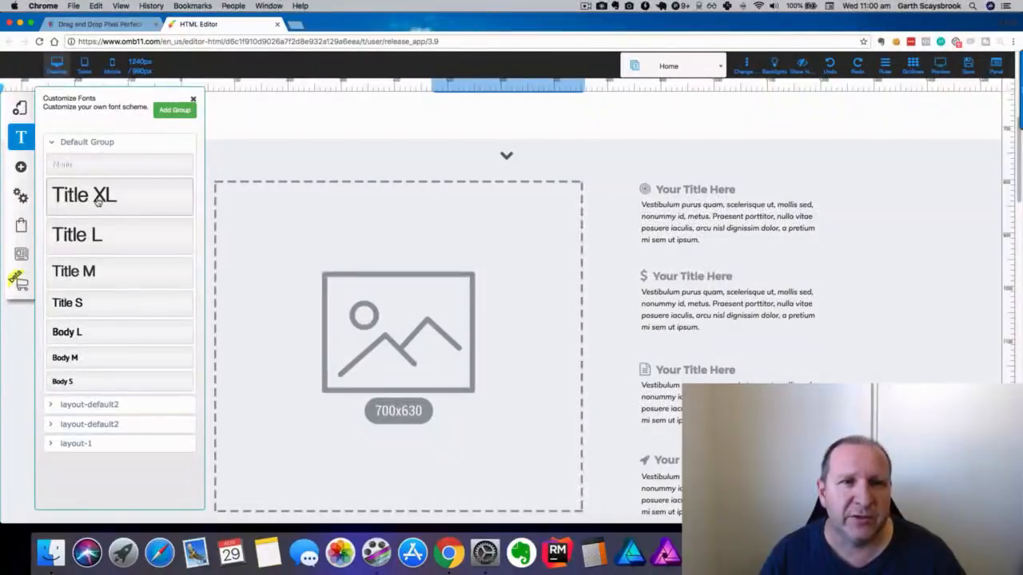
{"action": "left_click", "coordinate": [96, 201]}
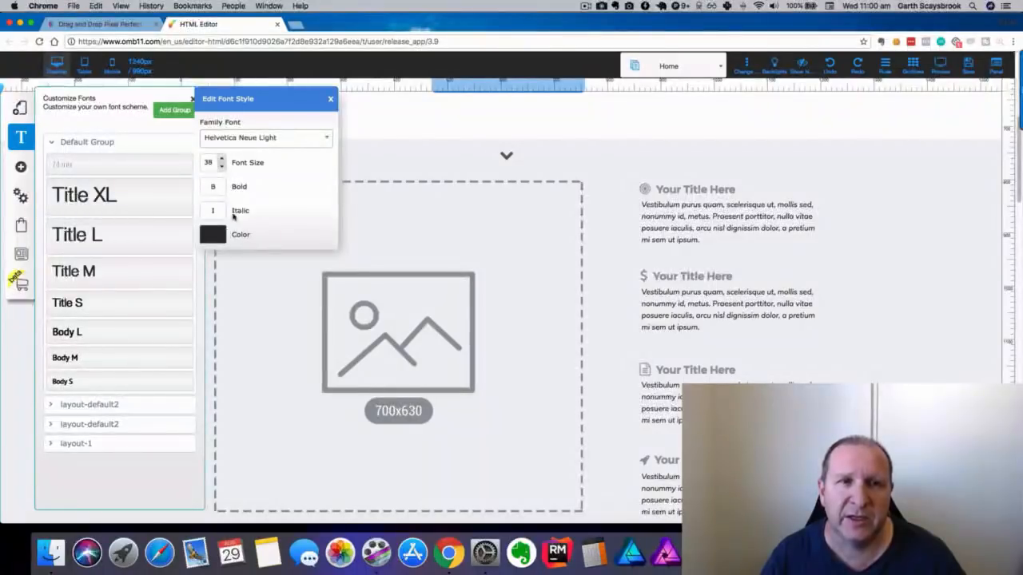
{"action": "left_click", "coordinate": [330, 99]}
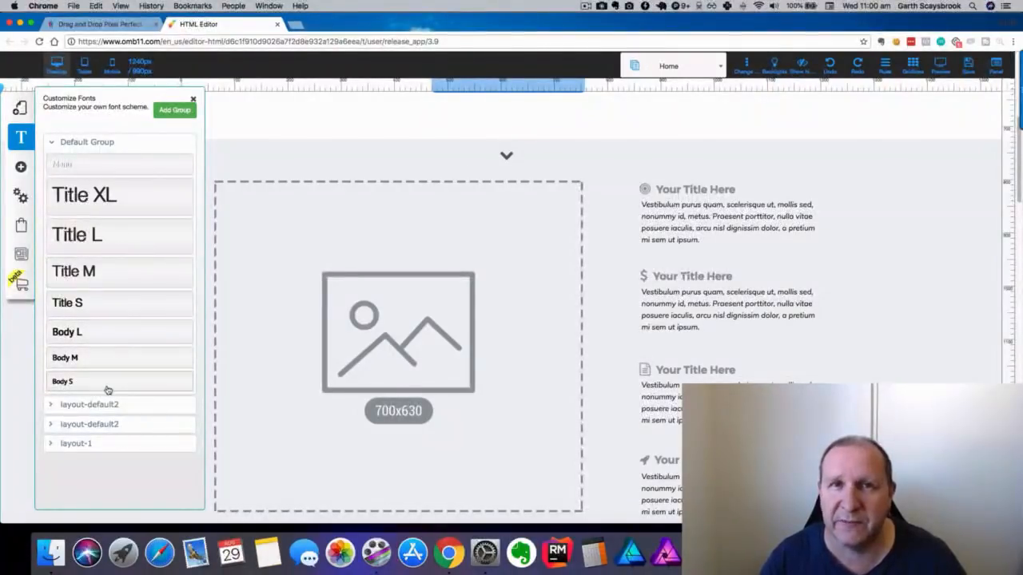
{"action": "left_click", "coordinate": [96, 142]}
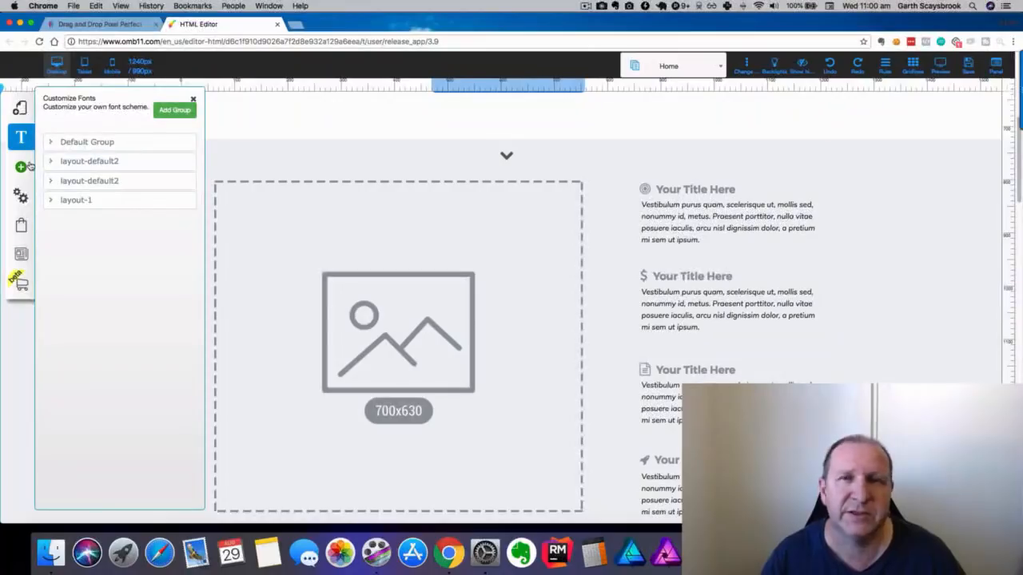
{"action": "left_click", "coordinate": [195, 101]}
{"action": "scroll", "coordinate": [456, 234], "scroll_direction": "up", "scroll_amount": 5}
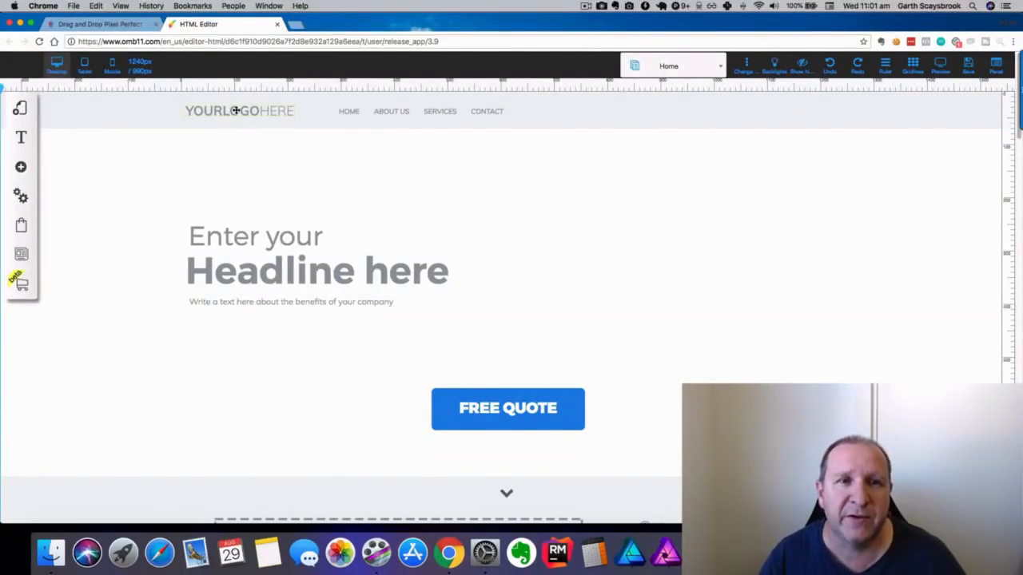
{"action": "mouse_move", "coordinate": [236, 110]}
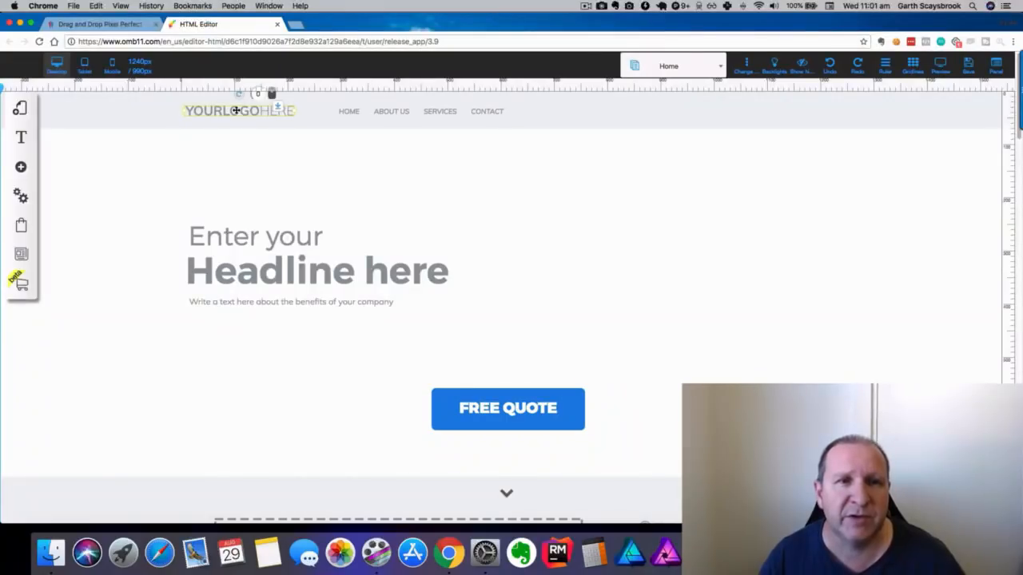
{"action": "left_click", "coordinate": [235, 111]}
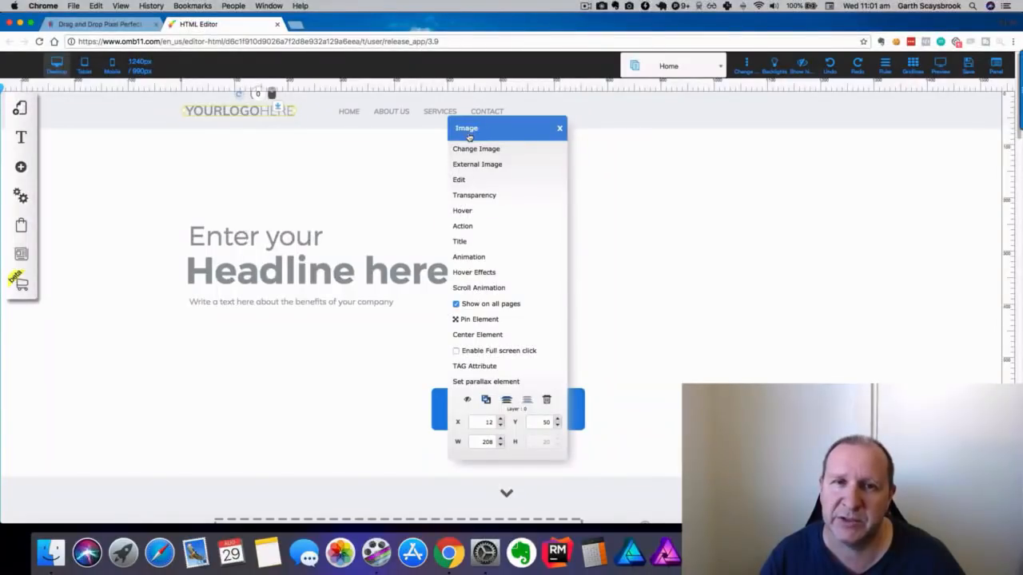
{"action": "left_click", "coordinate": [560, 129]}
{"action": "left_click", "coordinate": [439, 115]}
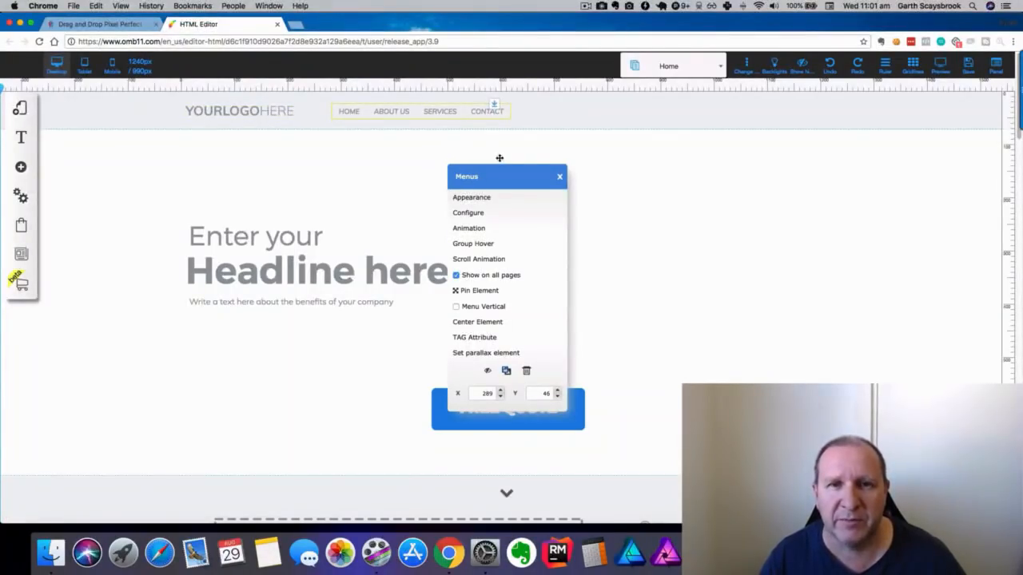
{"action": "left_click", "coordinate": [561, 179]}
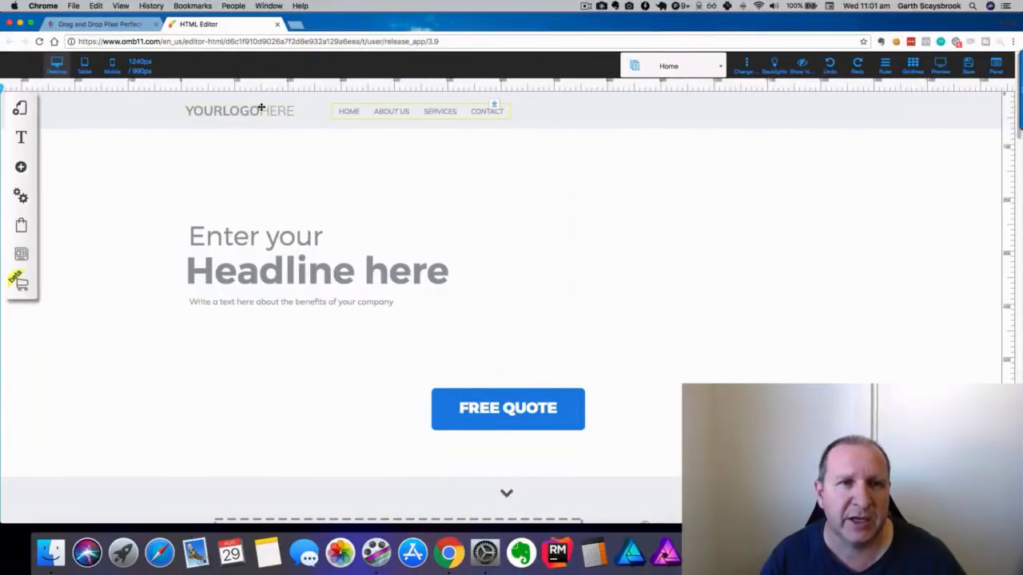
{"action": "left_click", "coordinate": [268, 235]}
{"action": "right_click", "coordinate": [268, 234]}
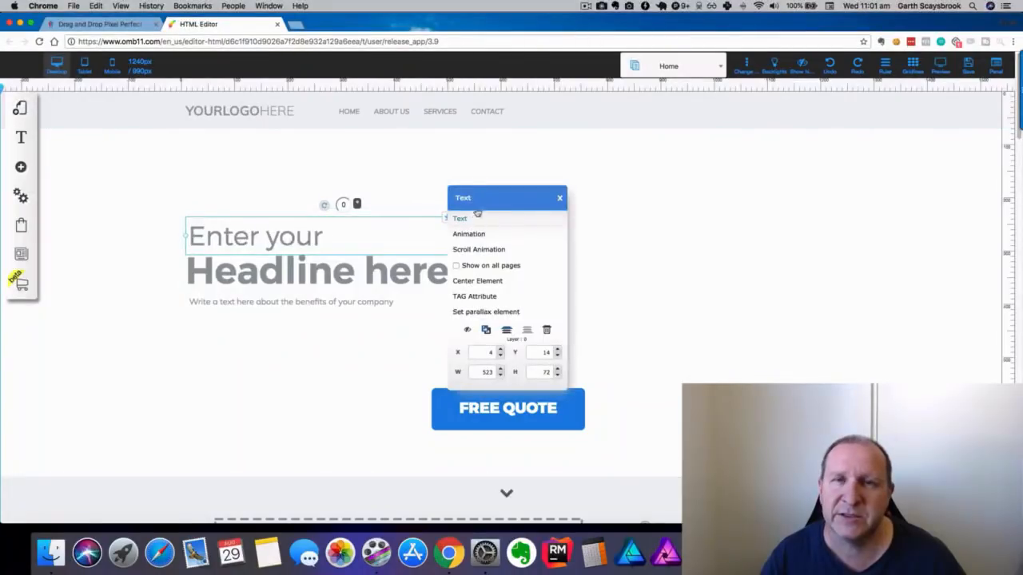
{"action": "left_click", "coordinate": [558, 200]}
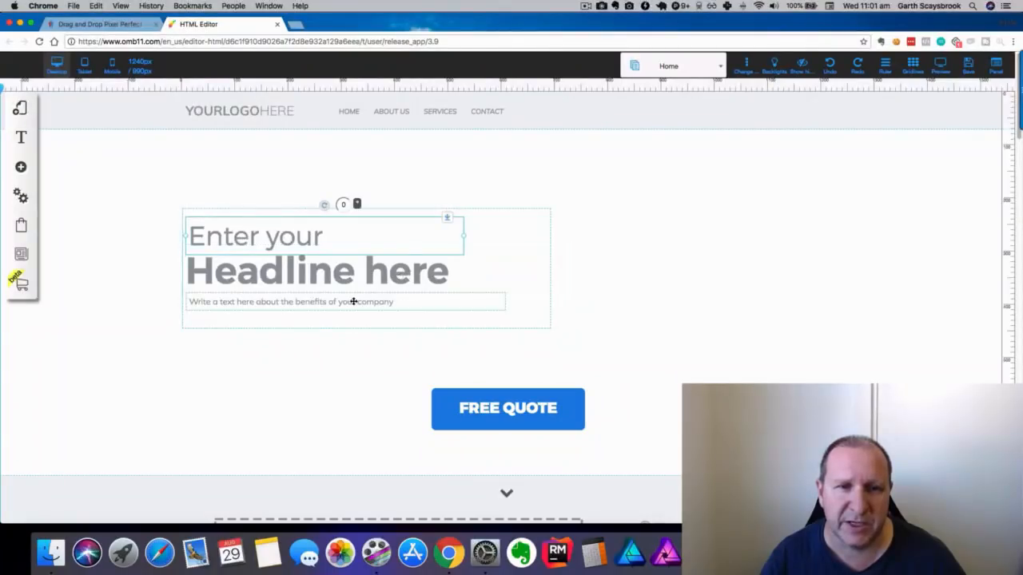
{"action": "left_click", "coordinate": [508, 226]}
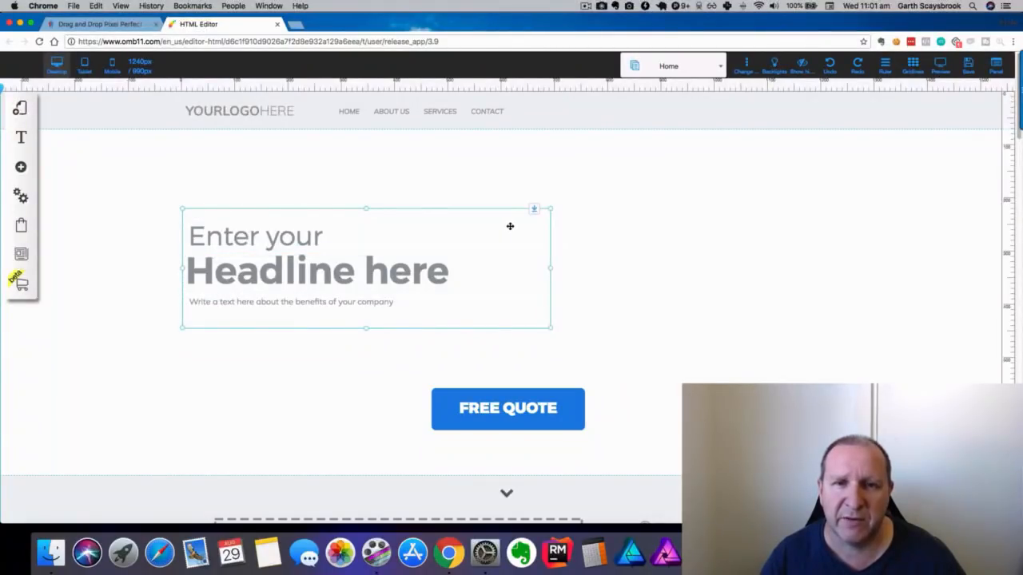
{"action": "double_click", "coordinate": [510, 226]}
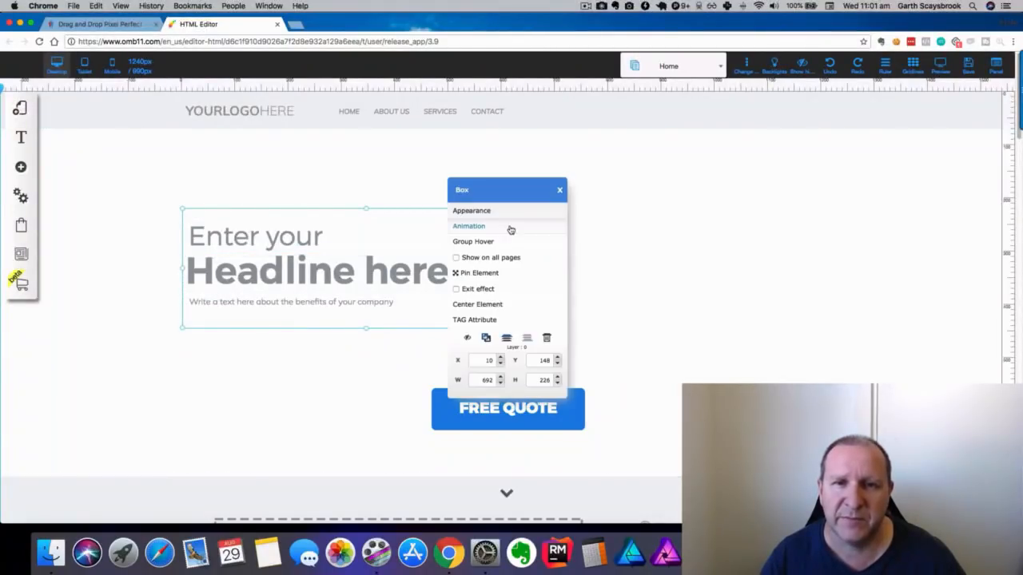
{"action": "left_click", "coordinate": [559, 191]}
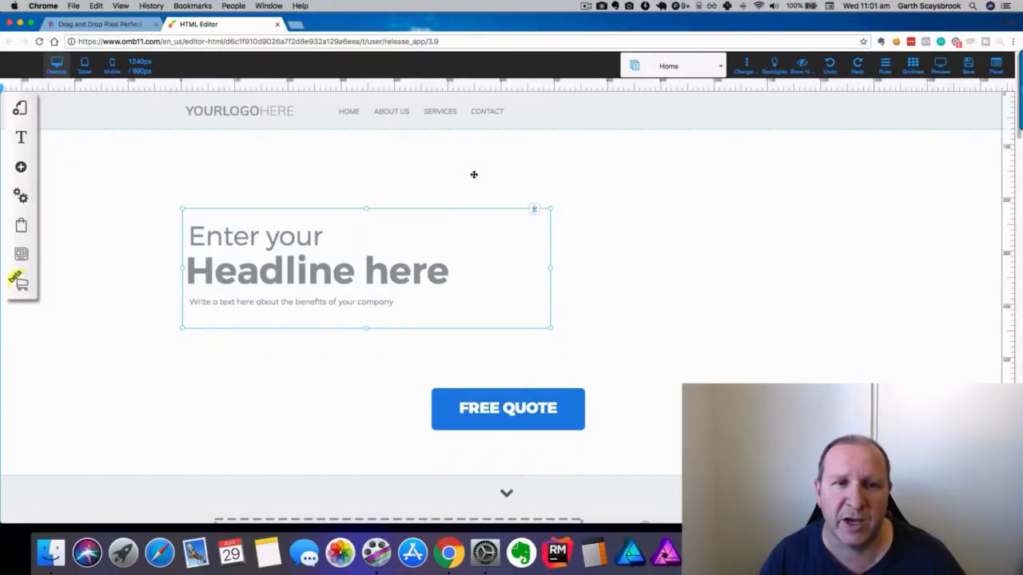
{"action": "mouse_move", "coordinate": [497, 239]}
{"action": "left_mouse_down"}
{"action": "mouse_move", "coordinate": [562, 201]}
{"action": "mouse_move", "coordinate": [662, 232]}
{"action": "mouse_move", "coordinate": [556, 244]}
{"action": "mouse_move", "coordinate": [513, 235]}
{"action": "left_mouse_up"}
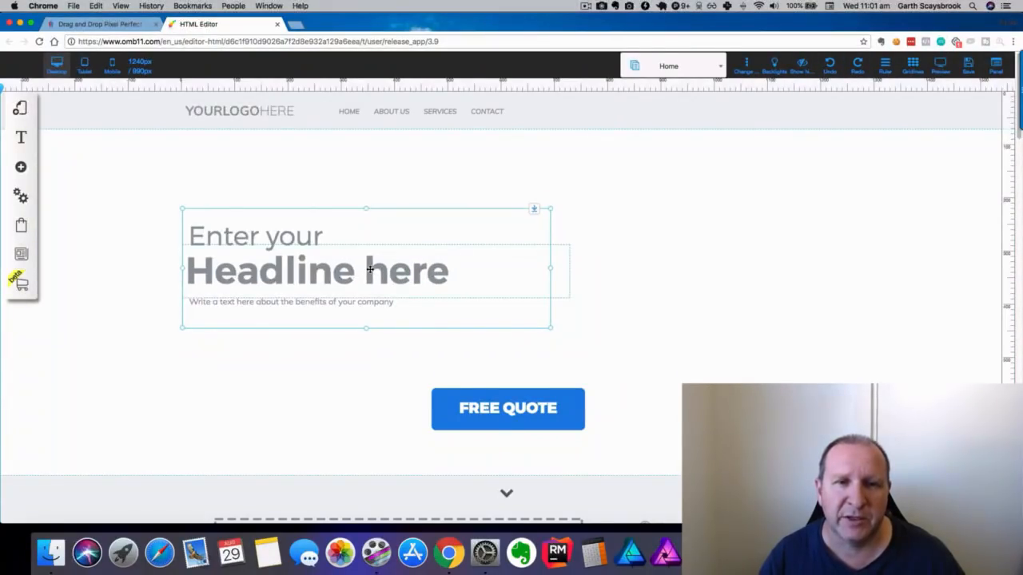
{"action": "left_click_drag", "start_coordinate": [369, 269], "coordinate": [771, 166]}
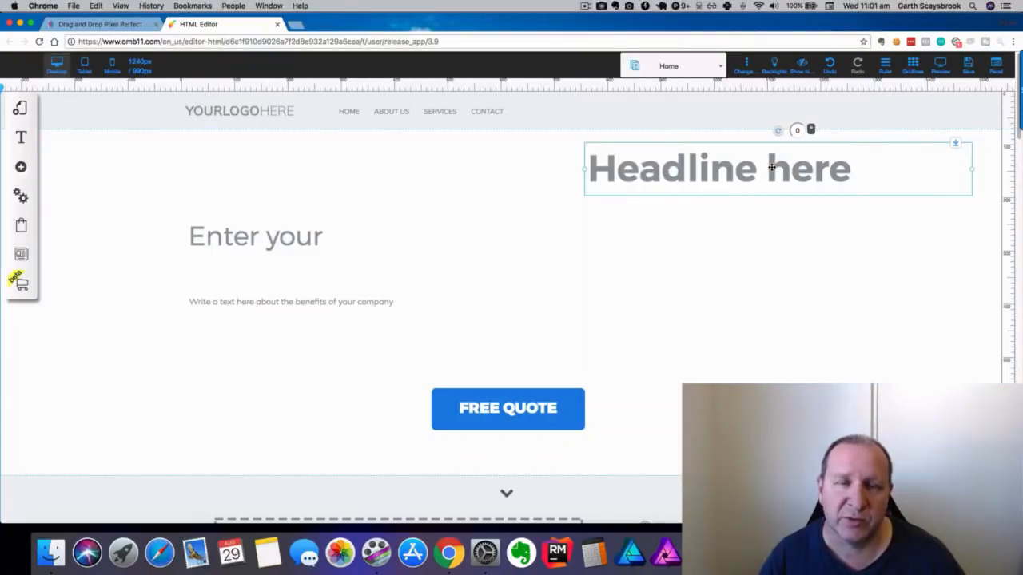
{"action": "left_click", "coordinate": [829, 64]}
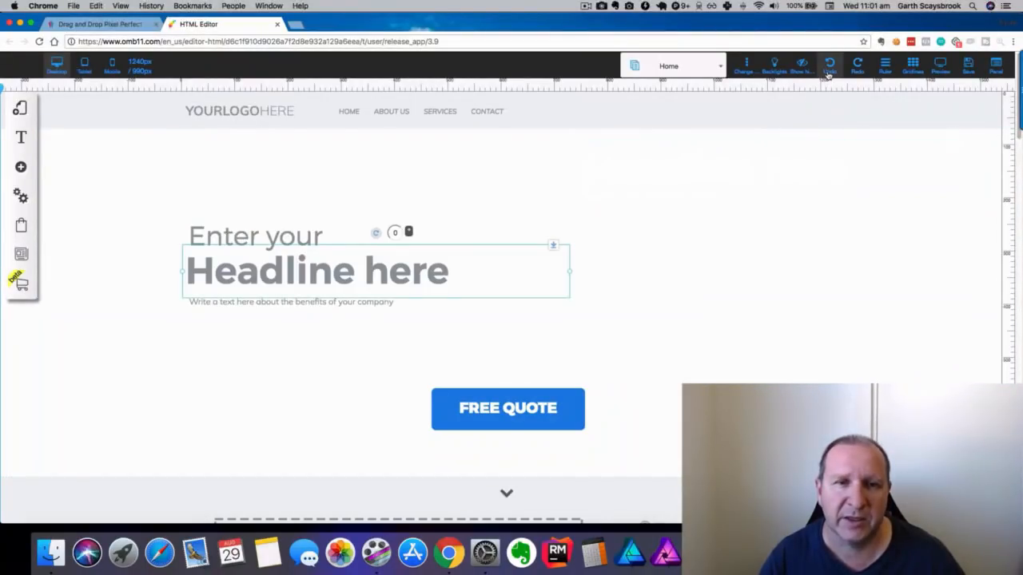
{"action": "left_click", "coordinate": [484, 223]}
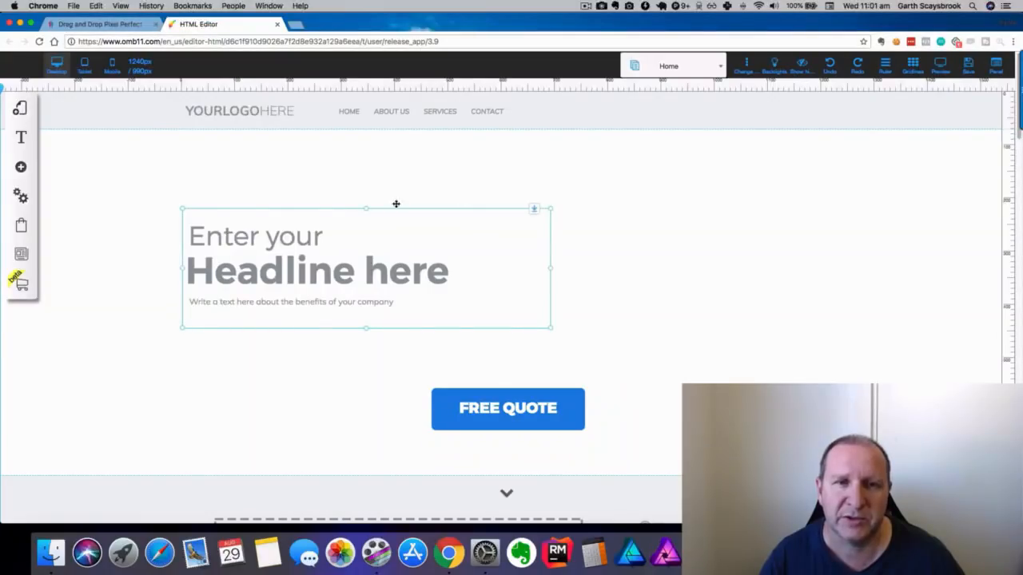
{"action": "scroll", "coordinate": [473, 216], "scroll_direction": "down", "scroll_amount": 5}
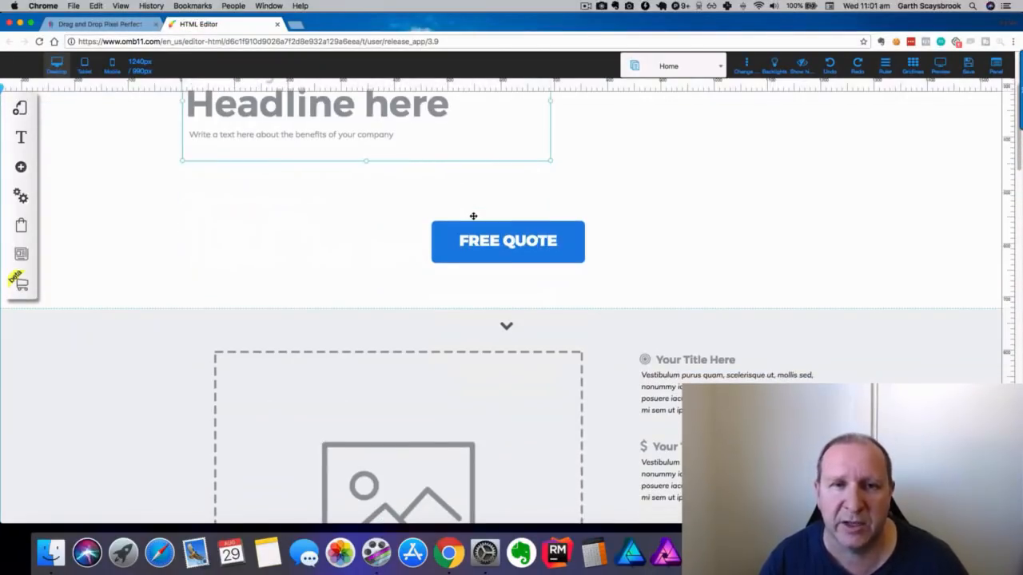
{"action": "left_click", "coordinate": [463, 261]}
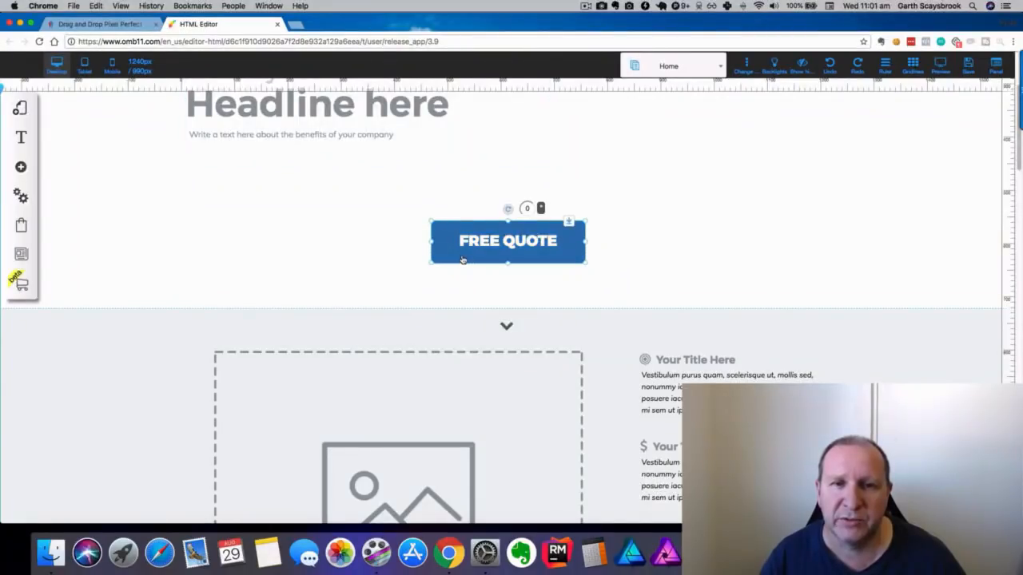
{"action": "right_click", "coordinate": [462, 260]}
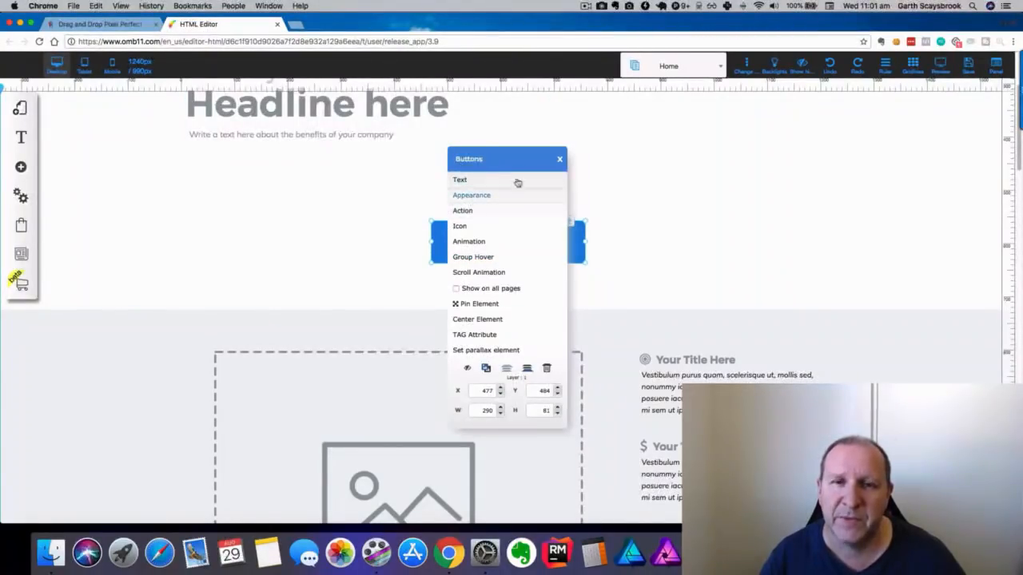
{"action": "left_click", "coordinate": [558, 161]}
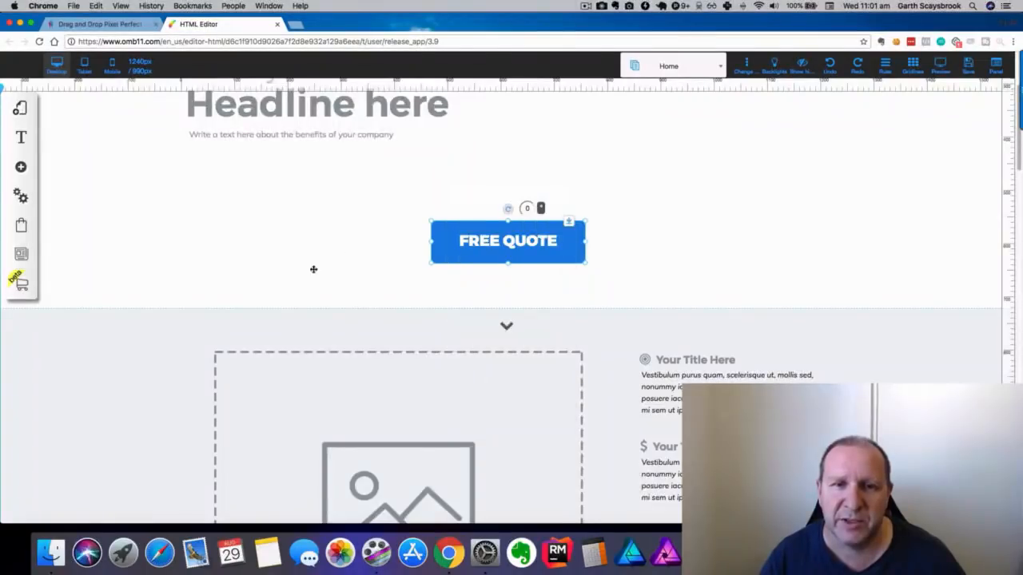
{"action": "scroll", "coordinate": [288, 274], "scroll_direction": "down", "scroll_amount": 3}
{"action": "left_click", "coordinate": [289, 274]}
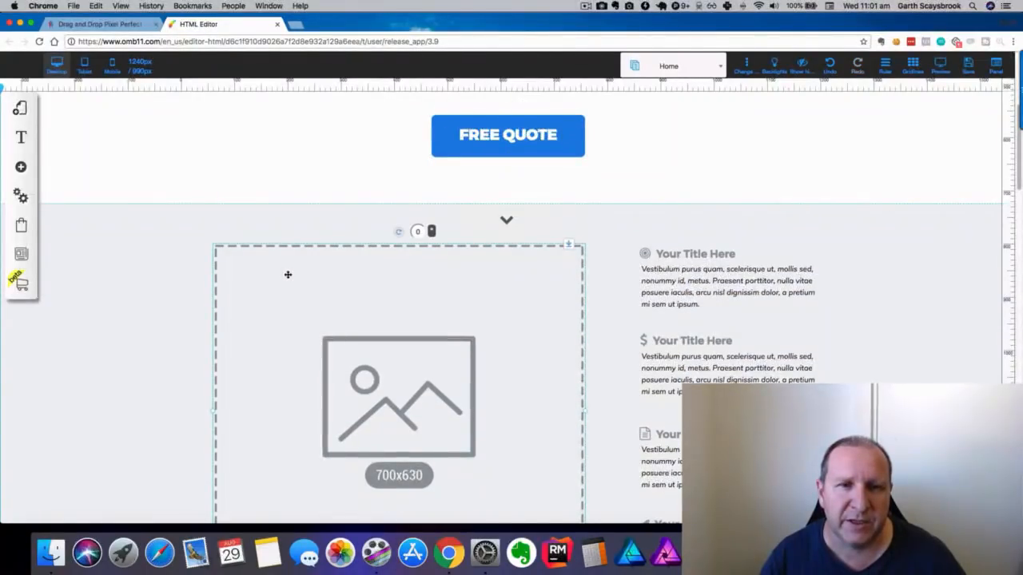
{"action": "left_click", "coordinate": [287, 274]}
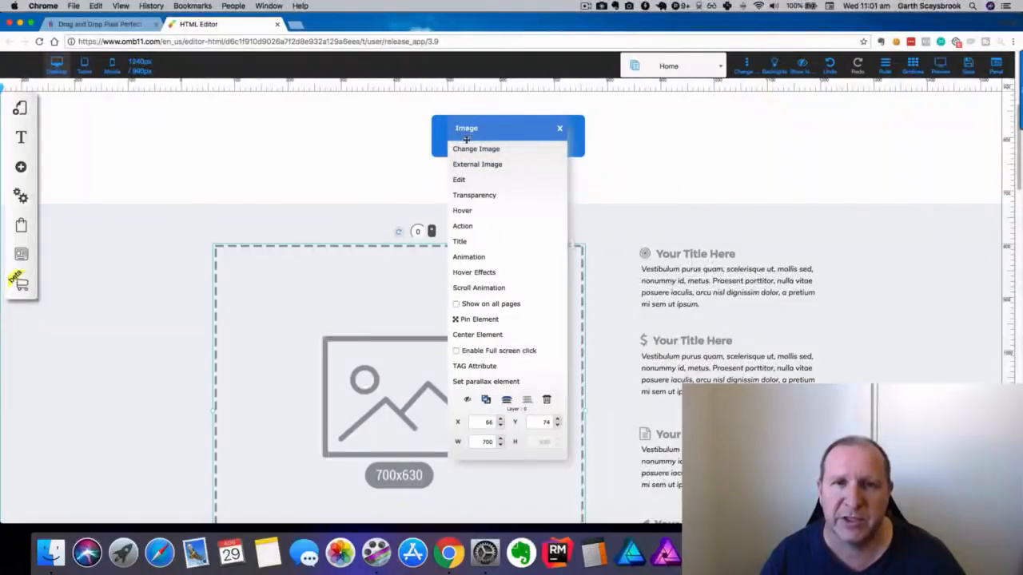
{"action": "left_click", "coordinate": [559, 128]}
{"action": "scroll", "coordinate": [696, 281], "scroll_direction": "down", "scroll_amount": 6}
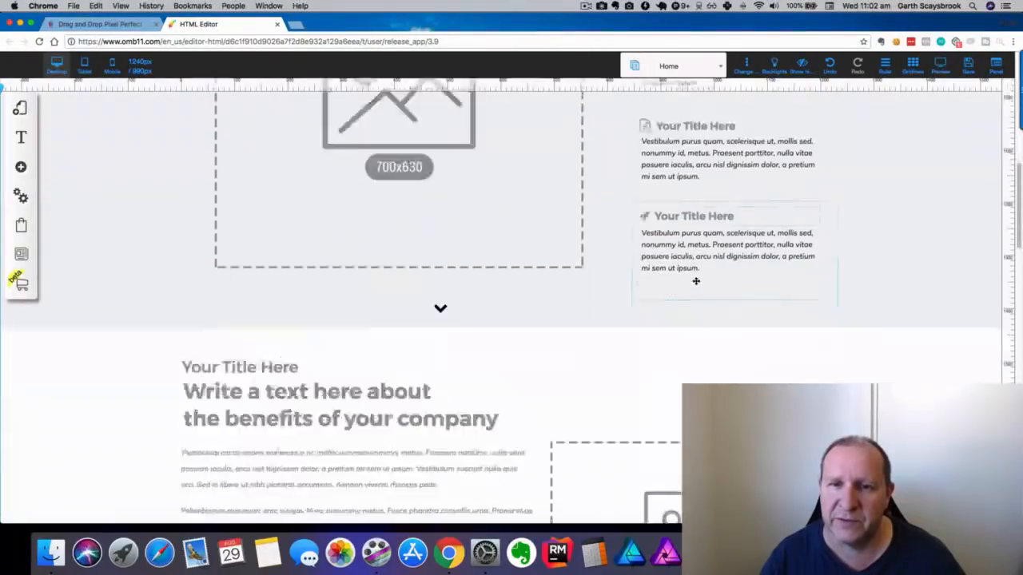
{"action": "scroll", "coordinate": [402, 266], "scroll_direction": "down", "scroll_amount": 4}
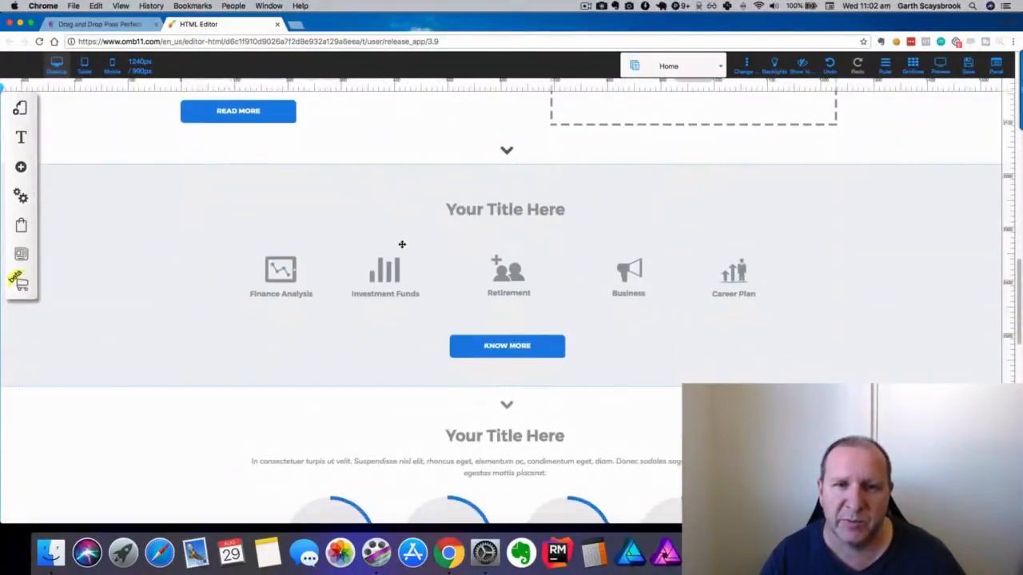
{"action": "scroll", "coordinate": [402, 244], "scroll_direction": "down", "scroll_amount": 4}
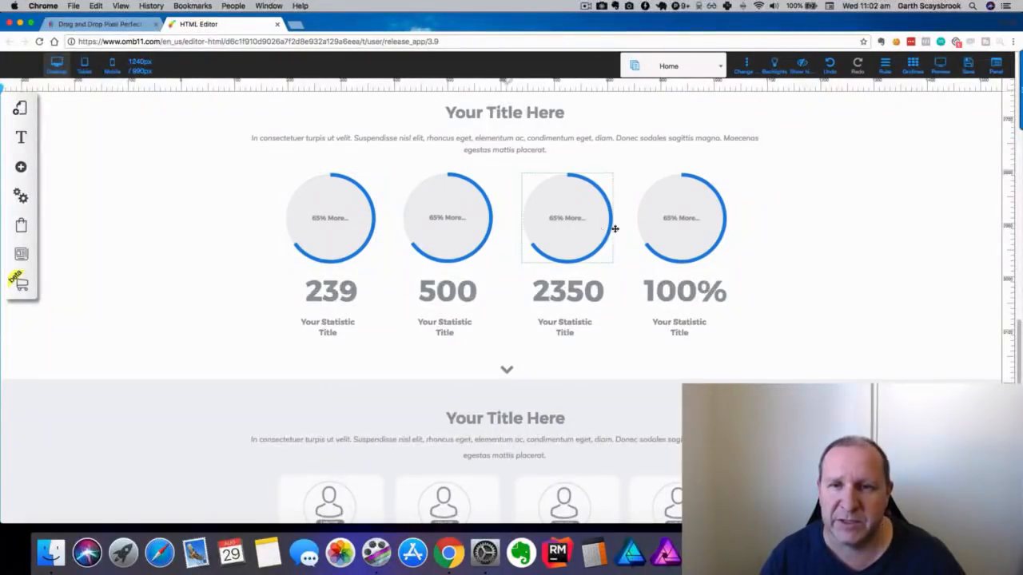
{"action": "scroll", "coordinate": [348, 236], "scroll_direction": "down", "scroll_amount": 1}
{"action": "scroll", "coordinate": [348, 237], "scroll_direction": "down", "scroll_amount": 5}
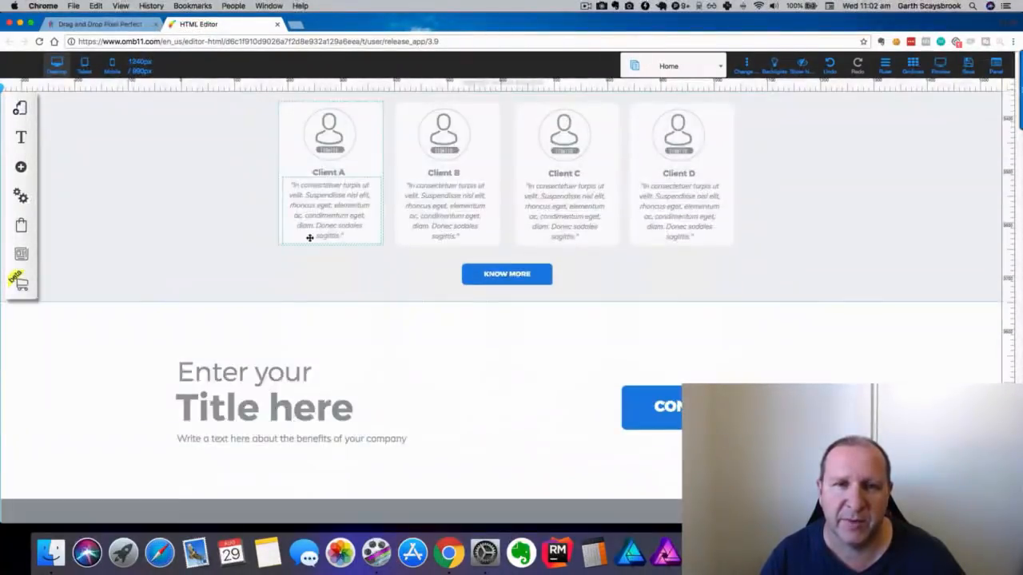
{"action": "scroll", "coordinate": [309, 230], "scroll_direction": "down", "scroll_amount": 4}
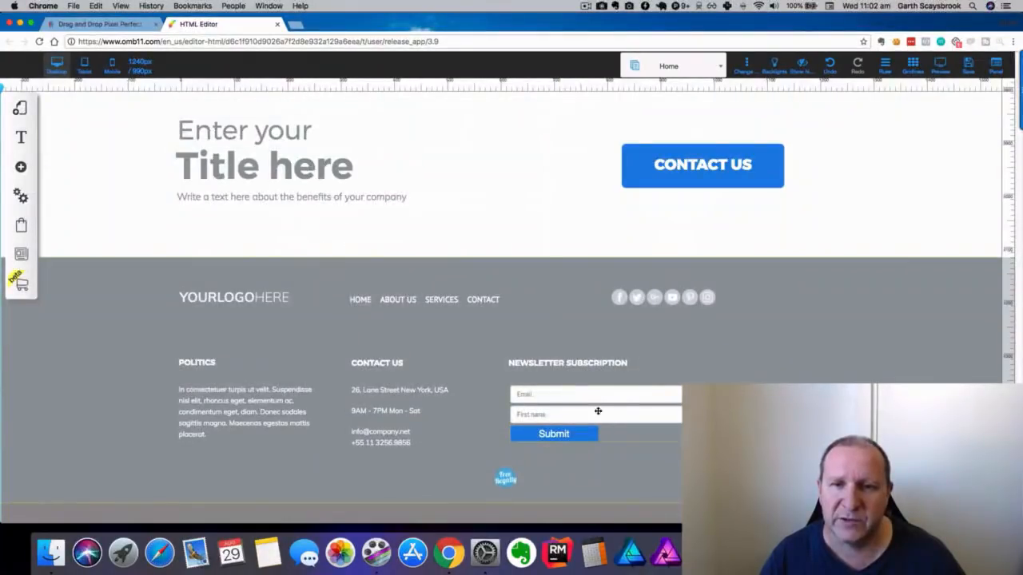
{"action": "left_click", "coordinate": [591, 394]}
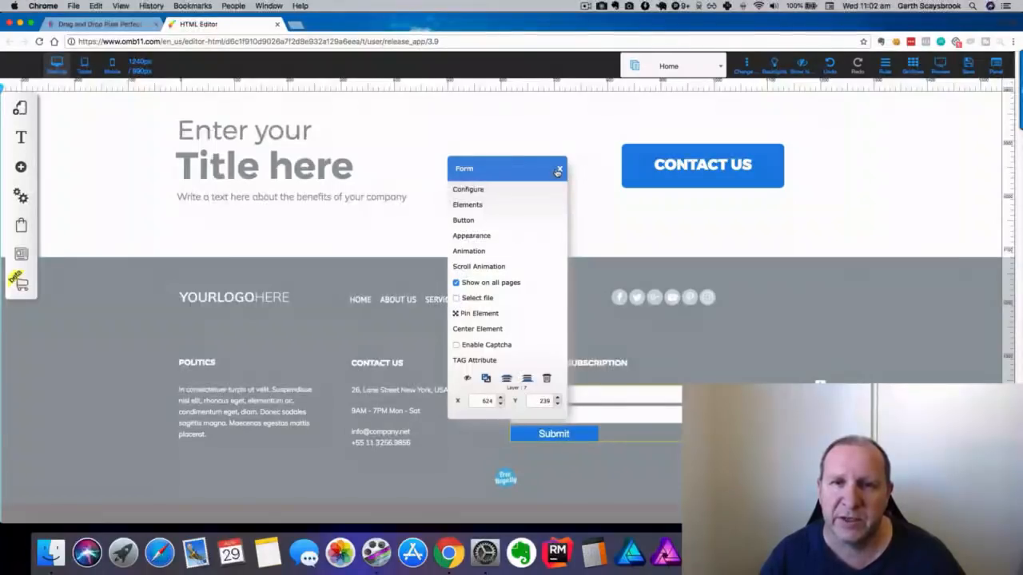
{"action": "left_click", "coordinate": [558, 170]}
{"action": "scroll", "coordinate": [400, 239], "scroll_direction": "up", "scroll_amount": 15}
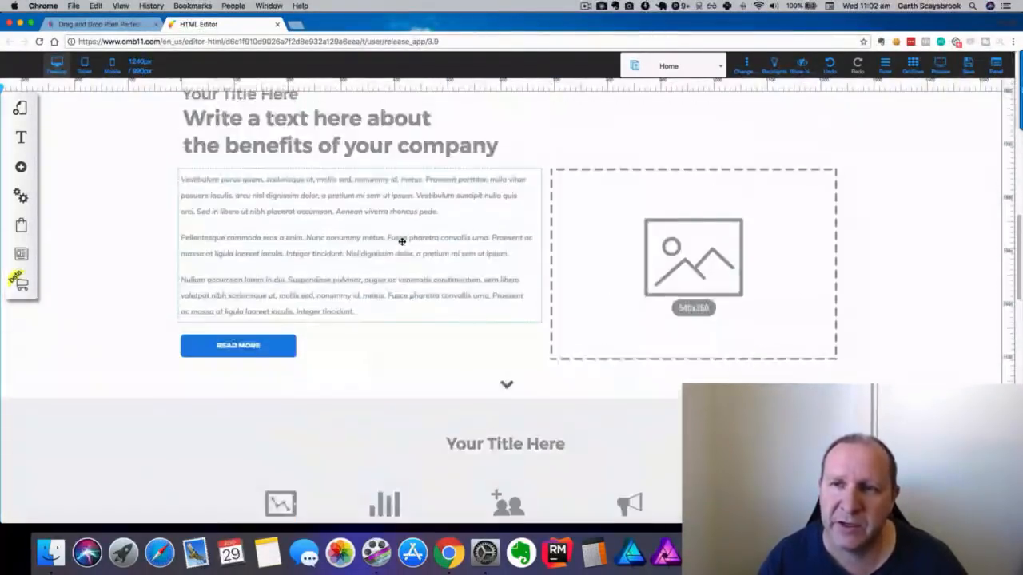
{"action": "scroll", "coordinate": [402, 240], "scroll_direction": "up", "scroll_amount": 10}
Add a Title XL text element and drag it to the hero section's upper right.
{"action": "left_click", "coordinate": [21, 167]}
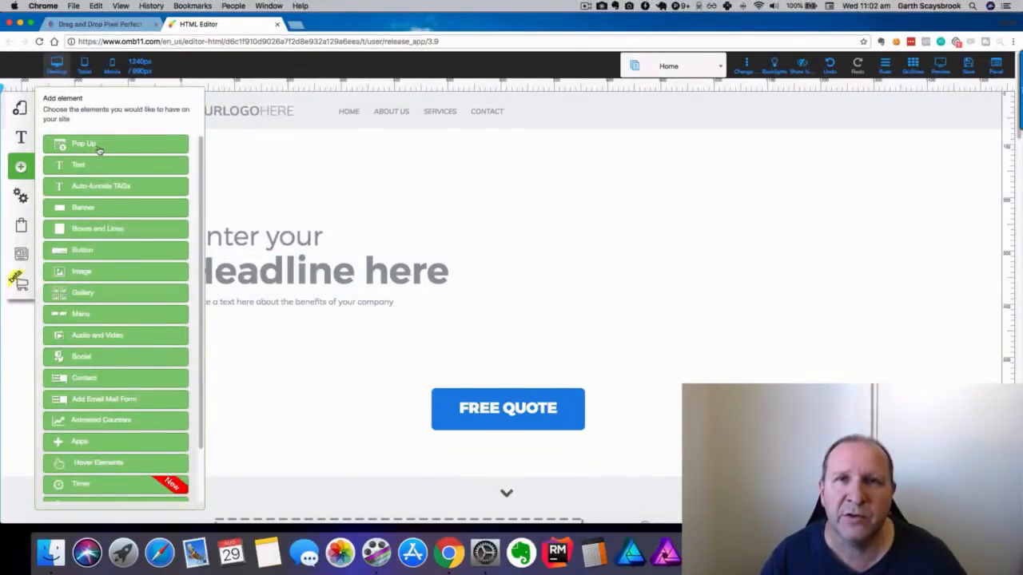
{"action": "scroll", "coordinate": [112, 203], "scroll_direction": "down", "scroll_amount": 2}
{"action": "scroll", "coordinate": [116, 205], "scroll_direction": "up", "scroll_amount": 2}
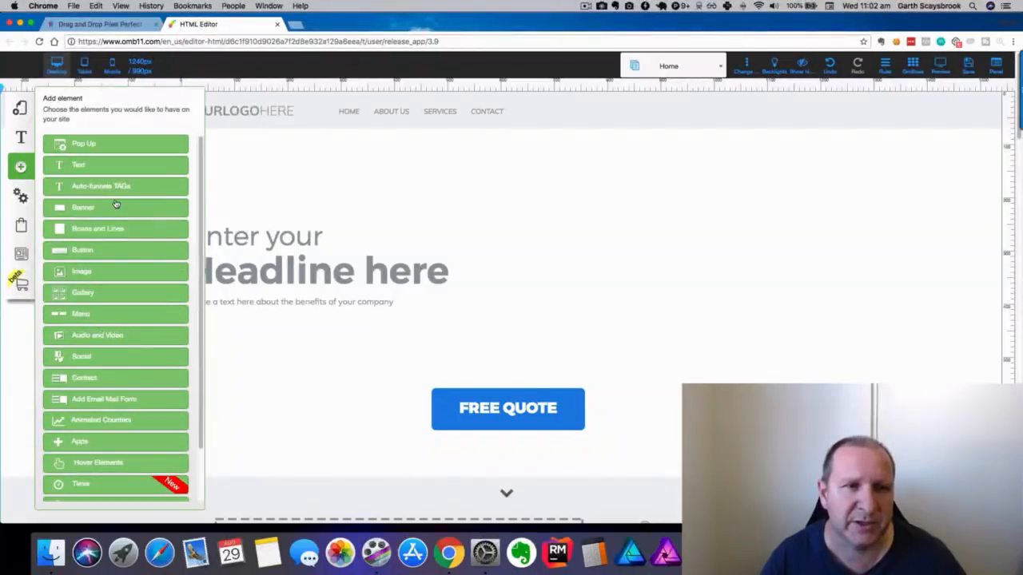
{"action": "left_click", "coordinate": [61, 166]}
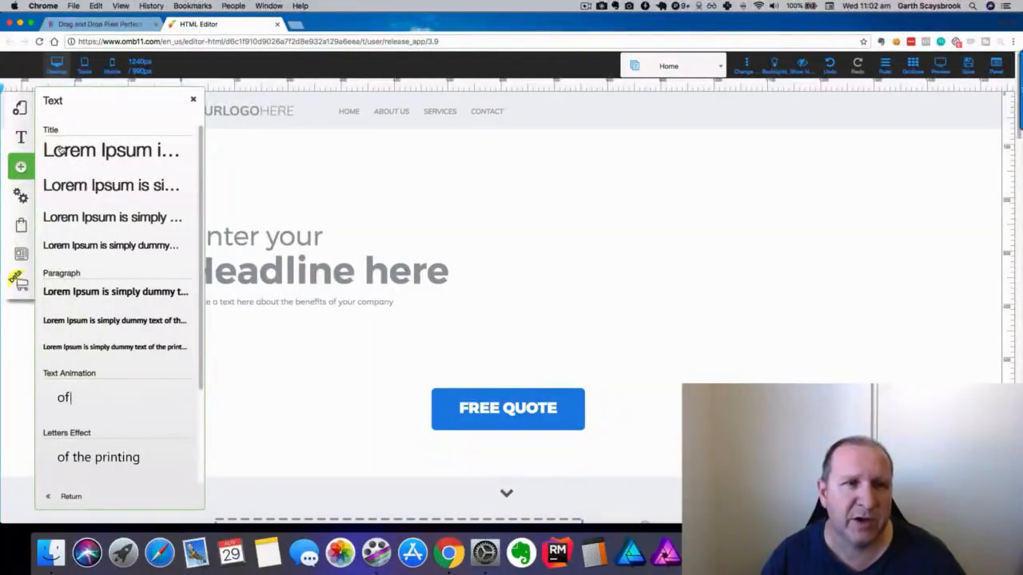
{"action": "left_click", "coordinate": [67, 151]}
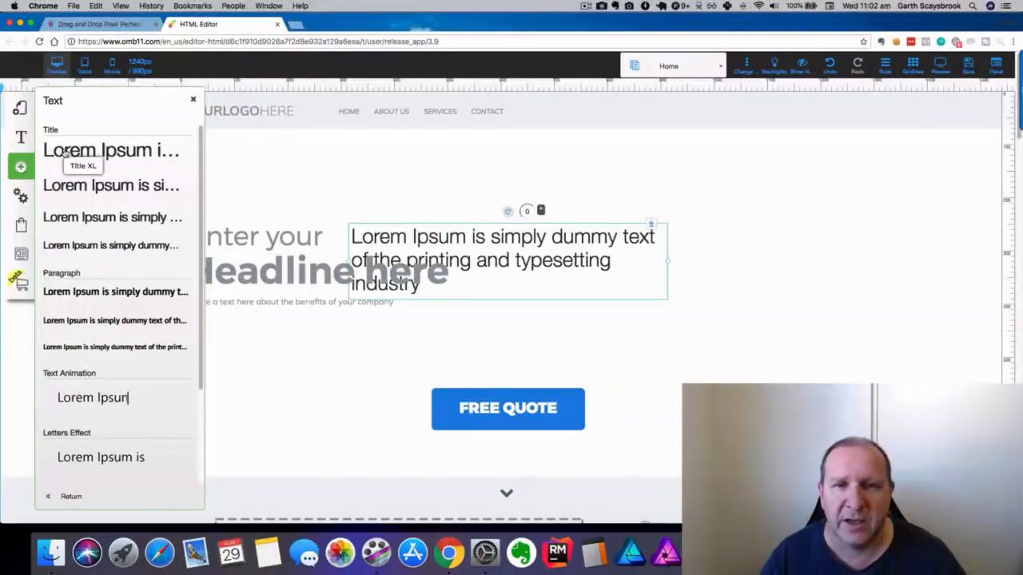
{"action": "left_click_drag", "start_coordinate": [510, 238], "coordinate": [759, 189]}
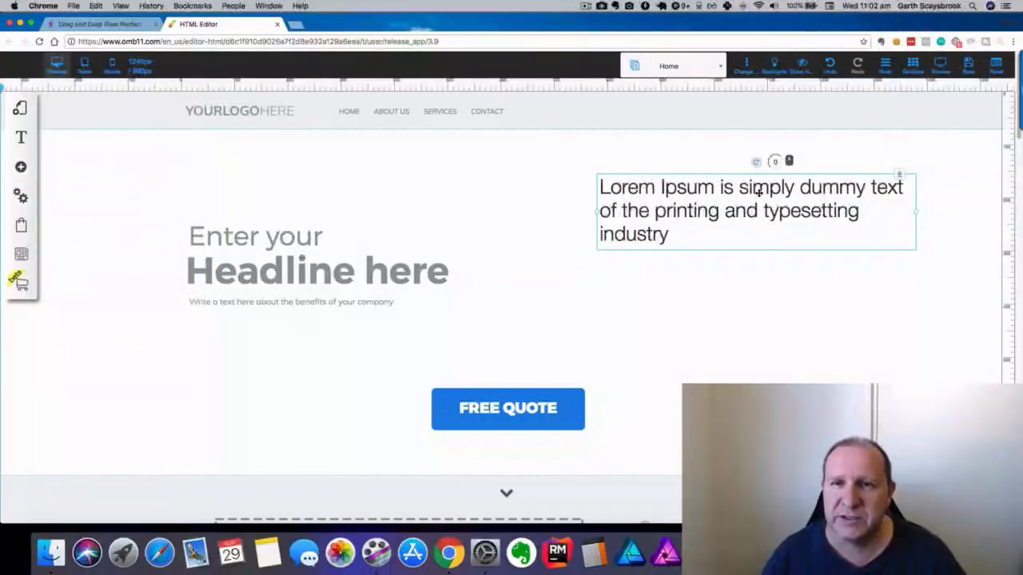
Replace the title's placeholder with 'This is sample text' and centre it.
{"action": "left_click", "coordinate": [759, 192]}
{"action": "left_click_drag", "start_coordinate": [668, 235], "coordinate": [605, 187]}
{"action": "type", "text": "Th"}
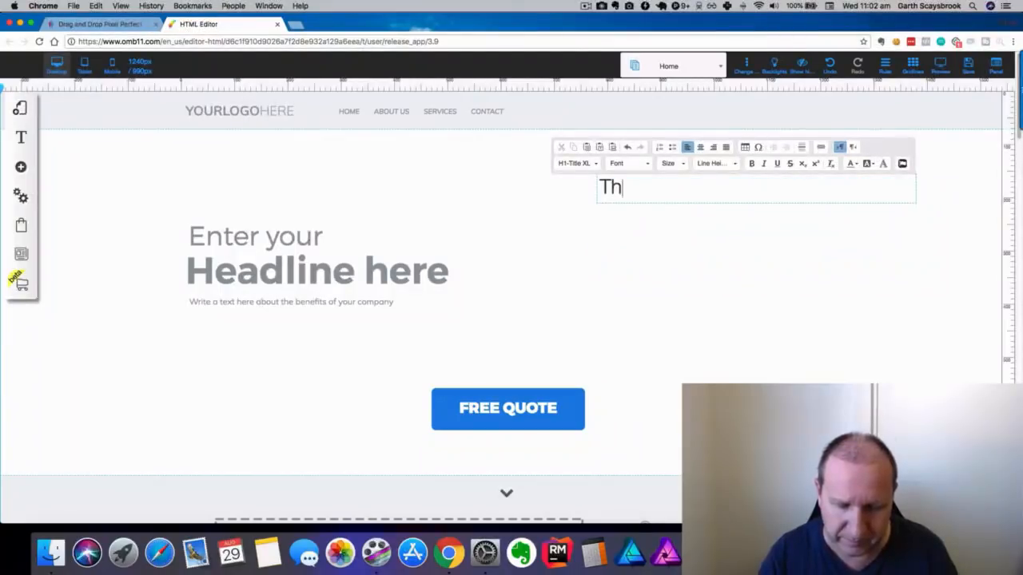
{"action": "type", "text": "is is samp"}
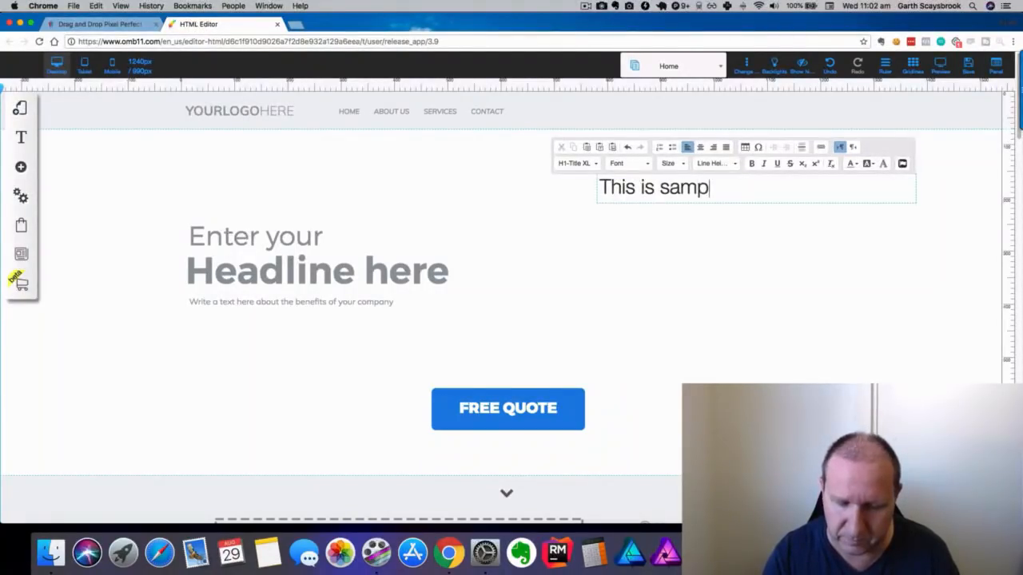
{"action": "type", "text": "le text"}
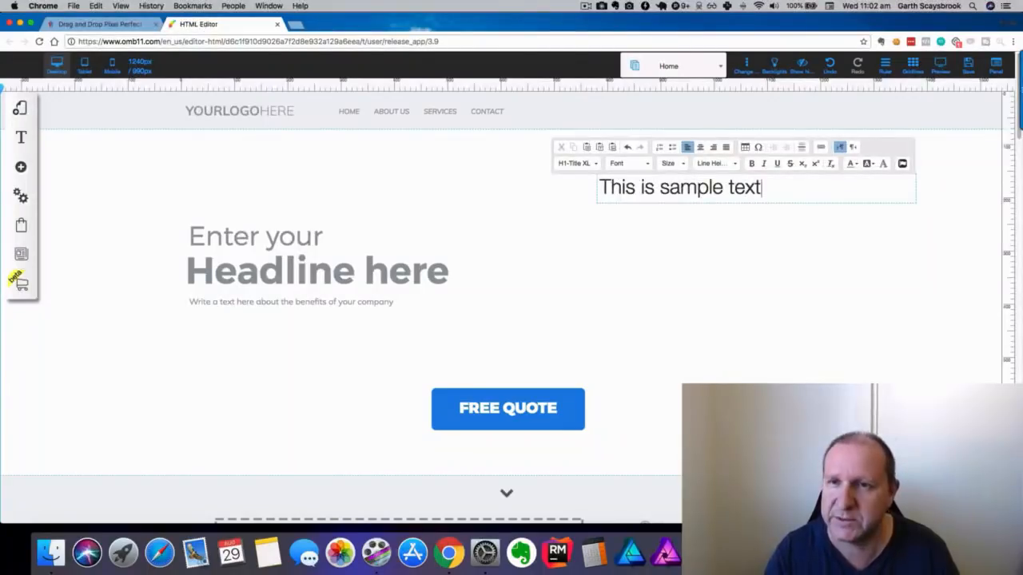
{"action": "left_click", "coordinate": [701, 147]}
Colour the sample text red and nudge the text block slightly up.
{"action": "left_click_drag", "start_coordinate": [851, 188], "coordinate": [665, 185]}
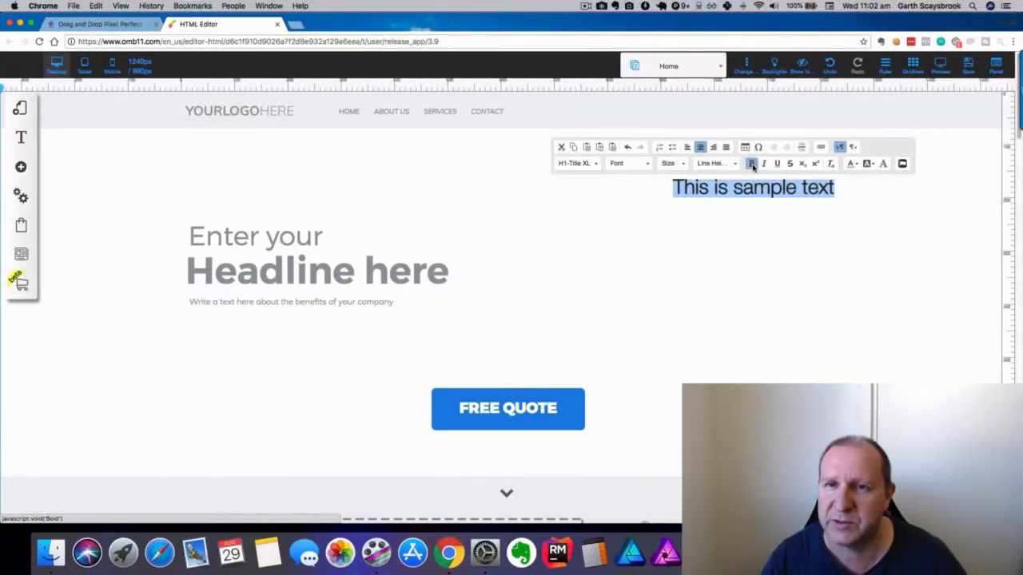
{"action": "left_click", "coordinate": [852, 164]}
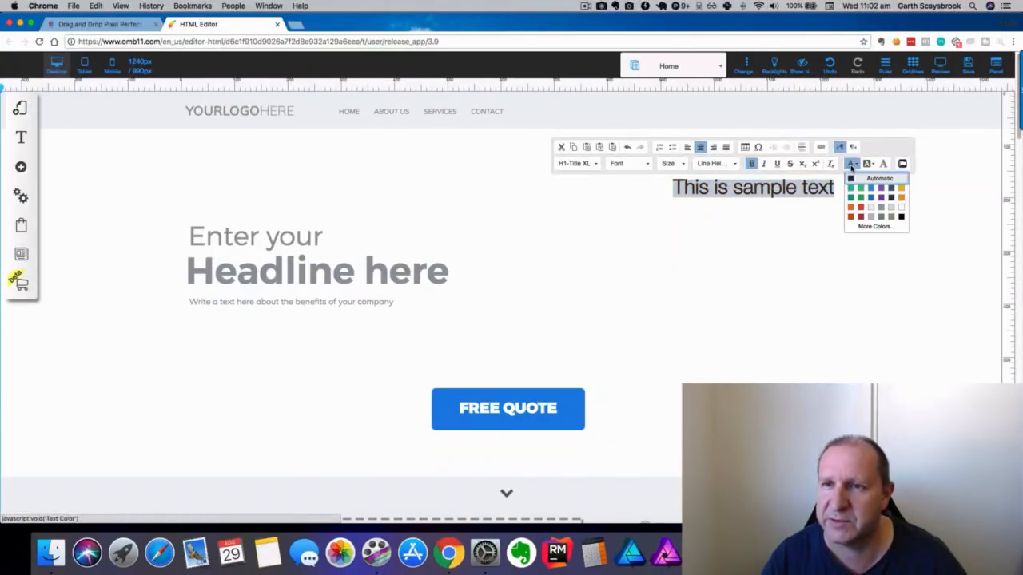
{"action": "left_click", "coordinate": [860, 207]}
{"action": "left_click", "coordinate": [755, 303]}
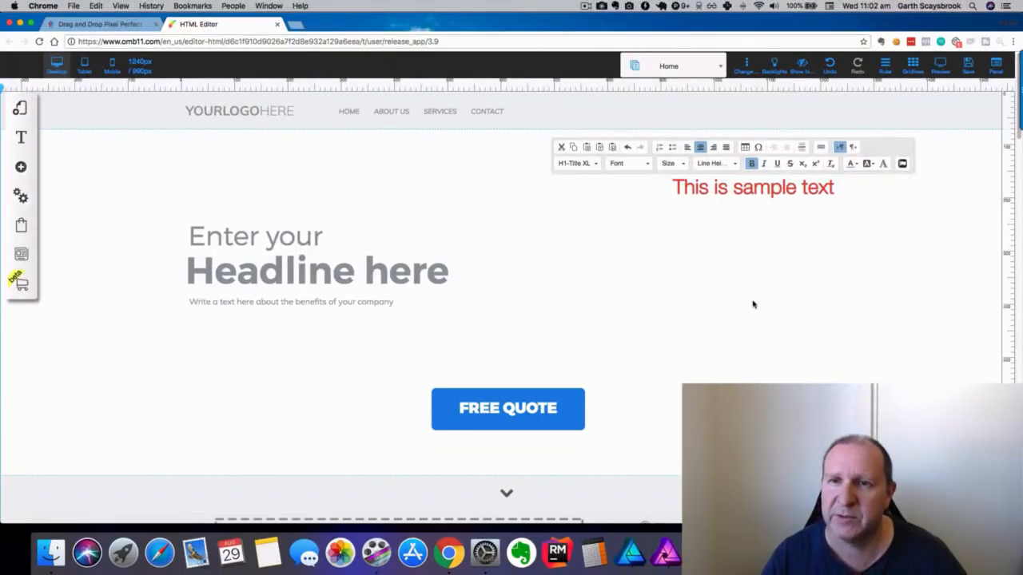
{"action": "left_click_drag", "start_coordinate": [714, 199], "coordinate": [695, 171]}
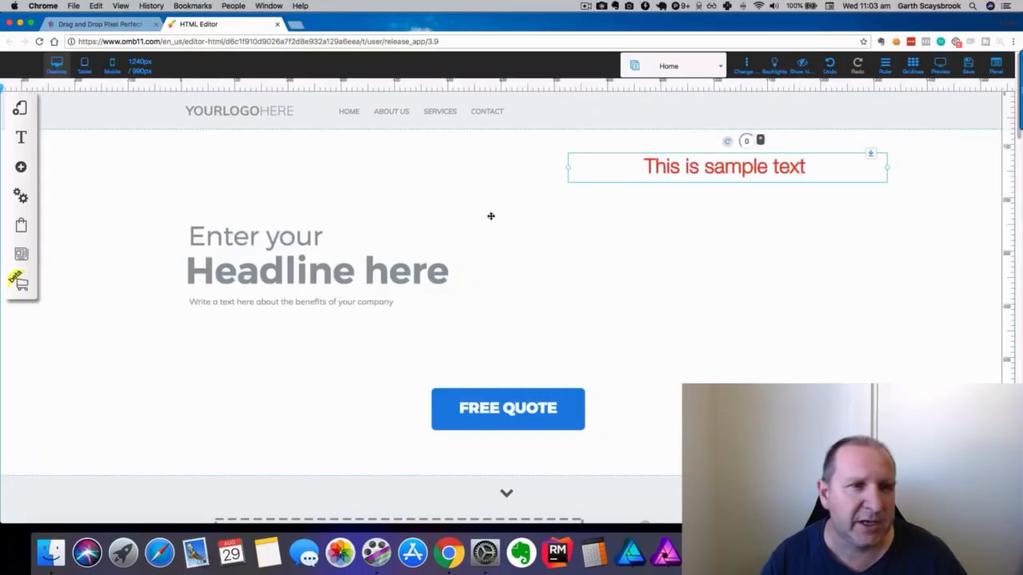
Place a blue Buy Now button under the red sample text and start editing its label.
{"action": "left_click", "coordinate": [21, 166]}
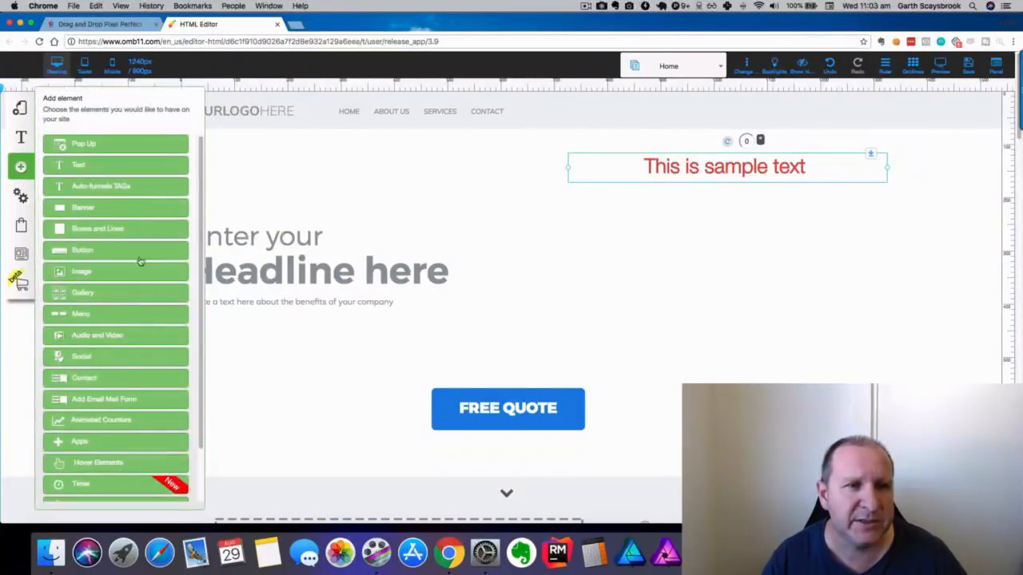
{"action": "left_click", "coordinate": [73, 251]}
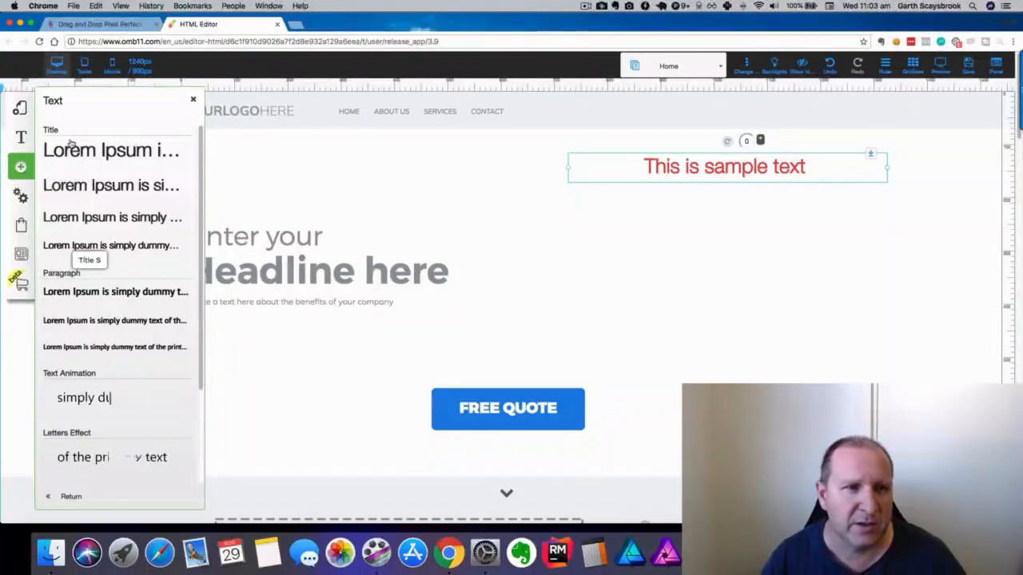
{"action": "left_click", "coordinate": [74, 192]}
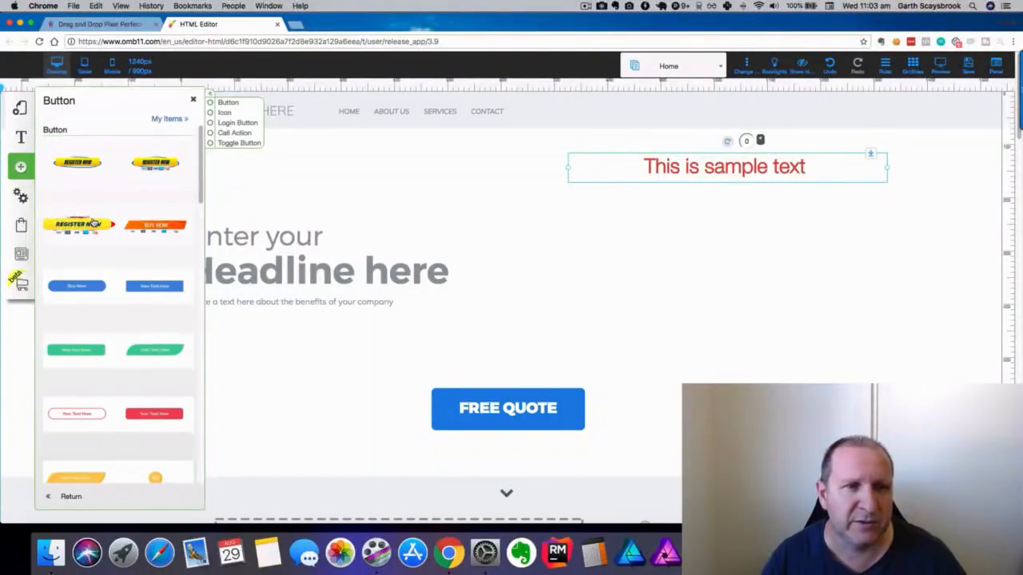
{"action": "scroll", "coordinate": [99, 225], "scroll_direction": "down", "scroll_amount": 1}
{"action": "left_click_drag", "start_coordinate": [80, 266], "coordinate": [507, 285]}
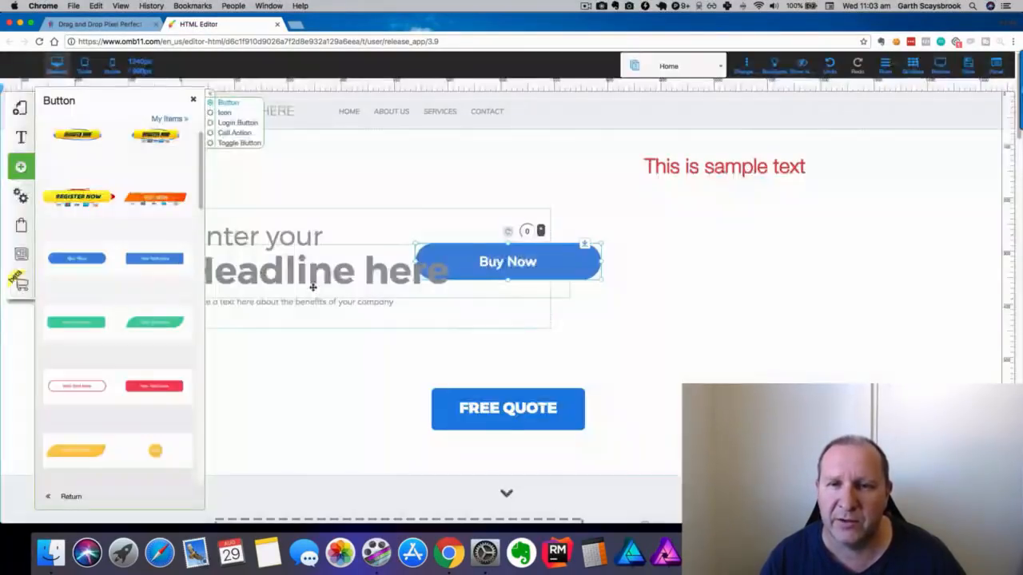
{"action": "left_click_drag", "start_coordinate": [583, 261], "coordinate": [789, 208]}
{"action": "left_click", "coordinate": [658, 211]}
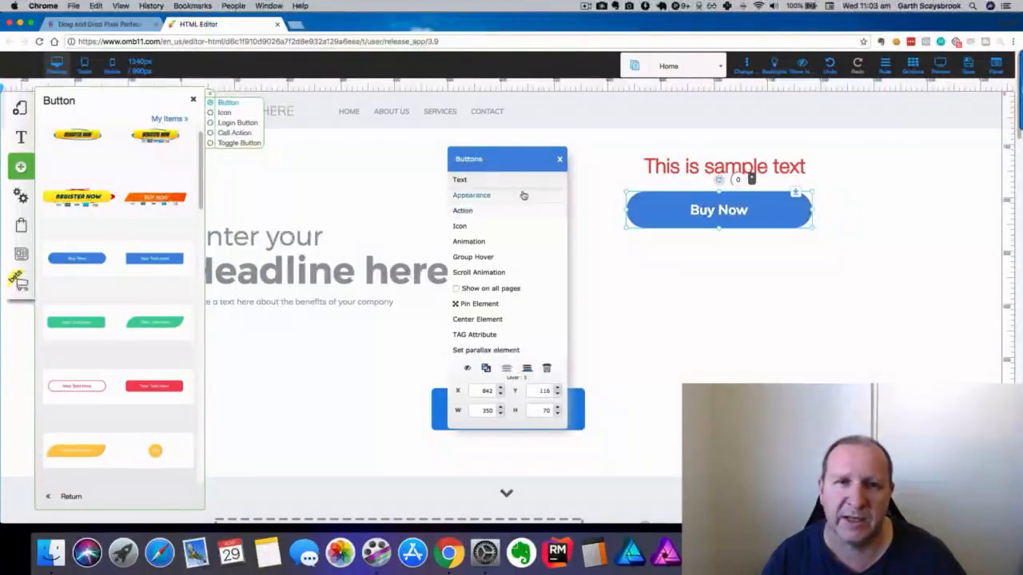
{"action": "left_click", "coordinate": [485, 182]}
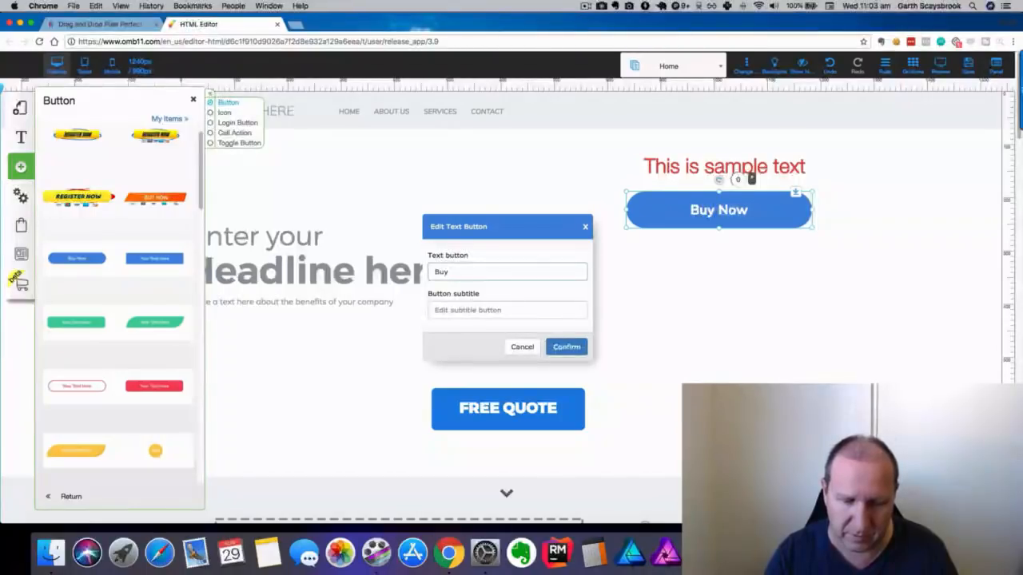
Relabel the blue button 'Buy Today and Save' and look over its link action options.
{"action": "type", "text": "Buy Today and"}
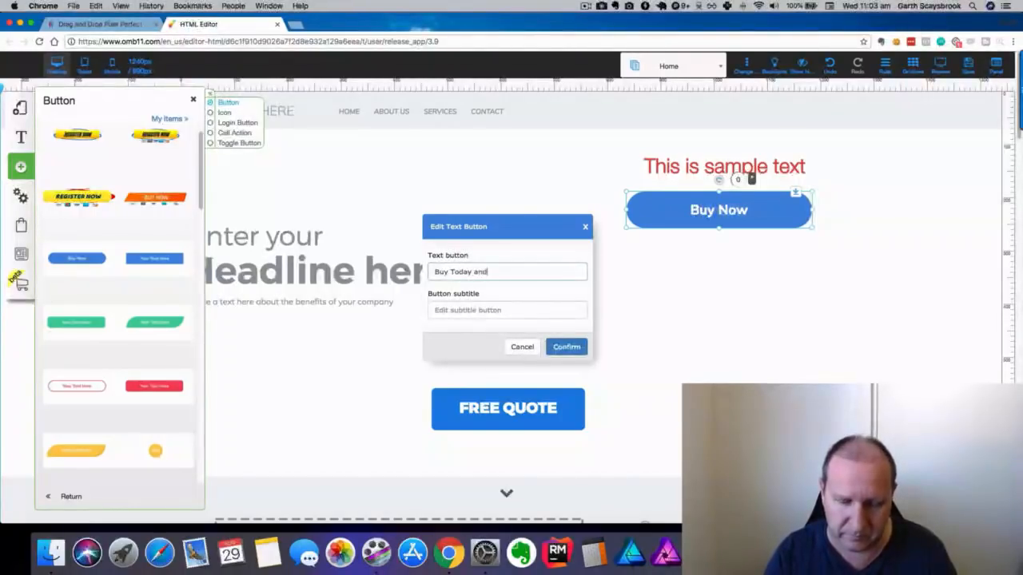
{"action": "type", "text": " Save"}
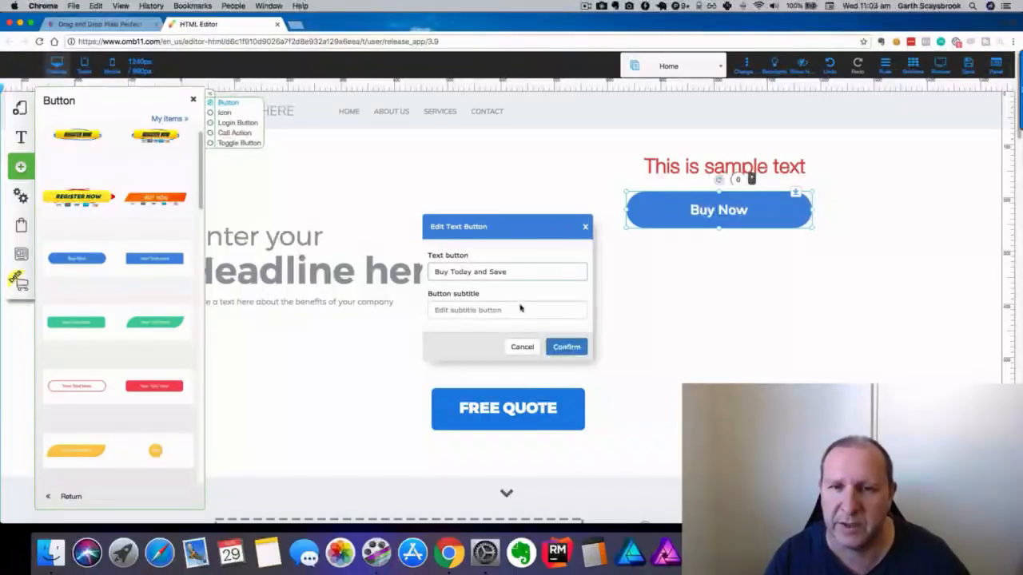
{"action": "left_click", "coordinate": [572, 349]}
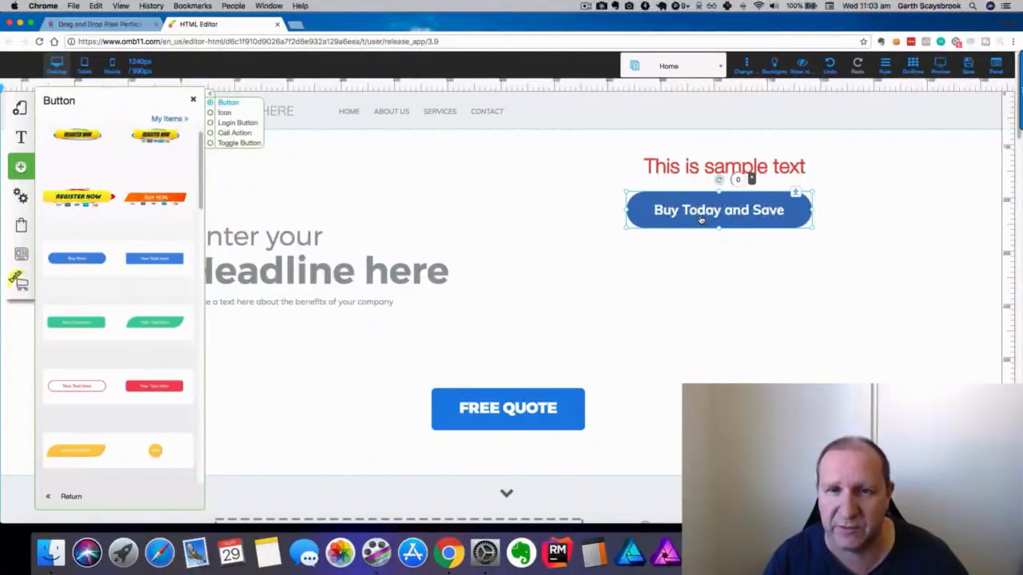
{"action": "left_click", "coordinate": [749, 177]}
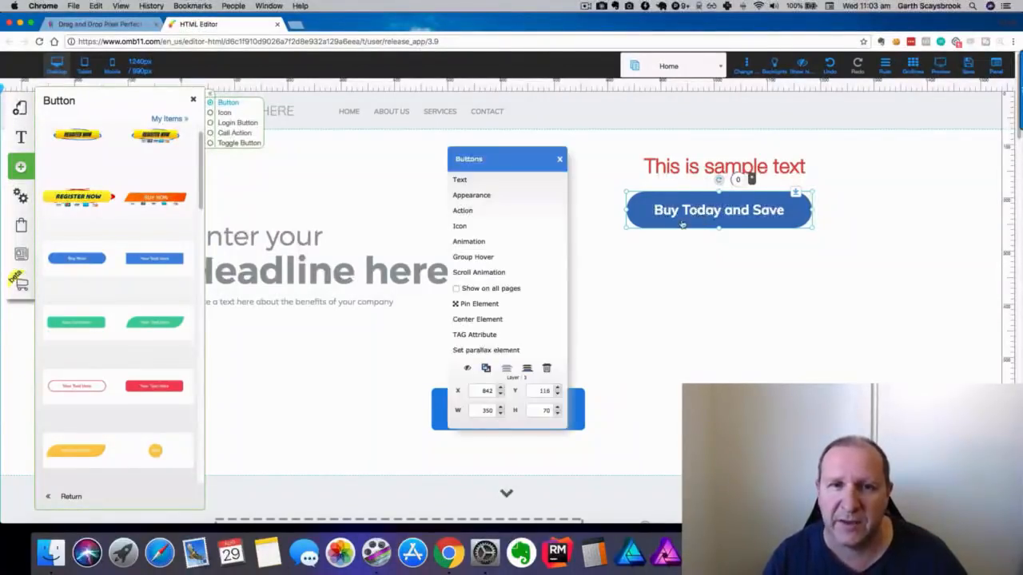
{"action": "left_click", "coordinate": [463, 211]}
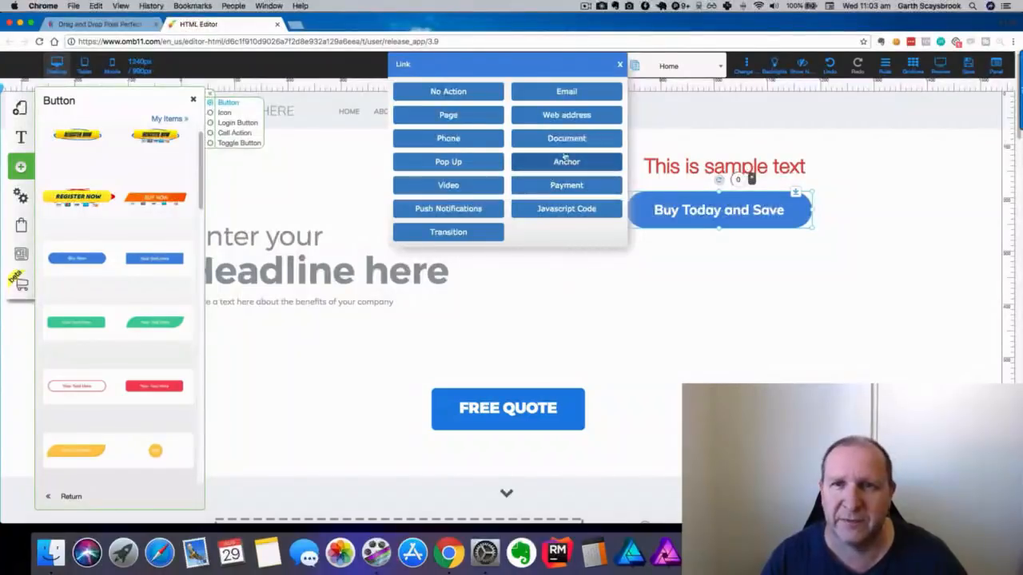
{"action": "left_click", "coordinate": [702, 238]}
{"action": "left_click", "coordinate": [23, 168]}
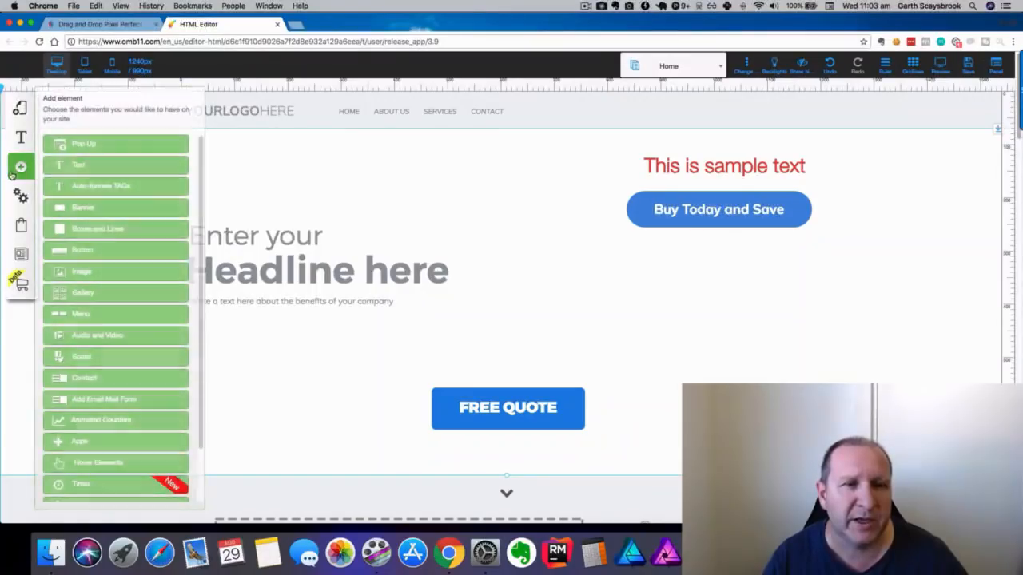
{"action": "scroll", "coordinate": [125, 258], "scroll_direction": "down", "scroll_amount": 2}
Add a sunset image, shrink it below the 'Buy Today and Save' button, and open Change Image.
{"action": "left_click", "coordinate": [112, 258]}
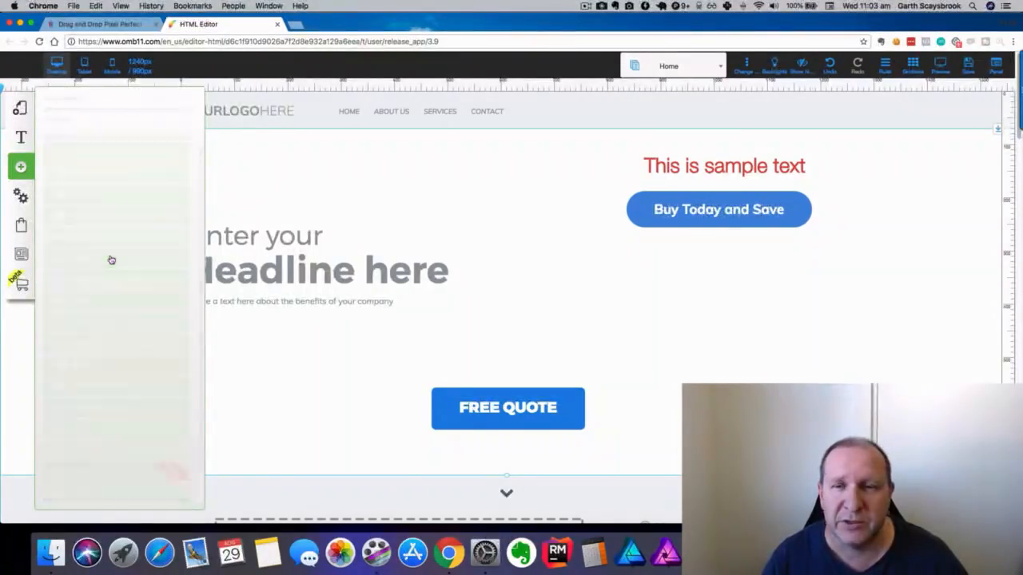
{"action": "left_click_drag", "start_coordinate": [97, 184], "coordinate": [96, 240]}
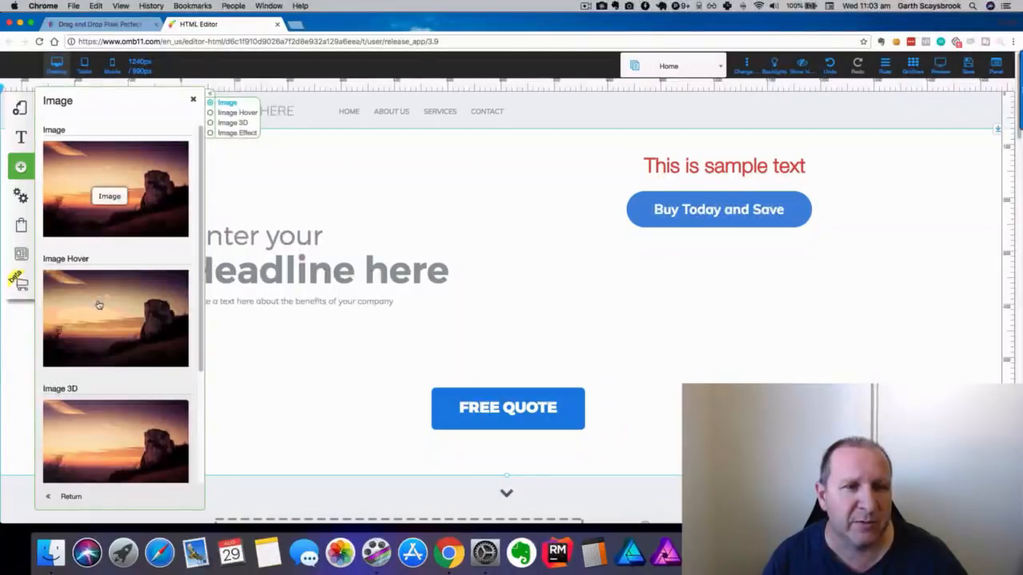
{"action": "left_click", "coordinate": [94, 198]}
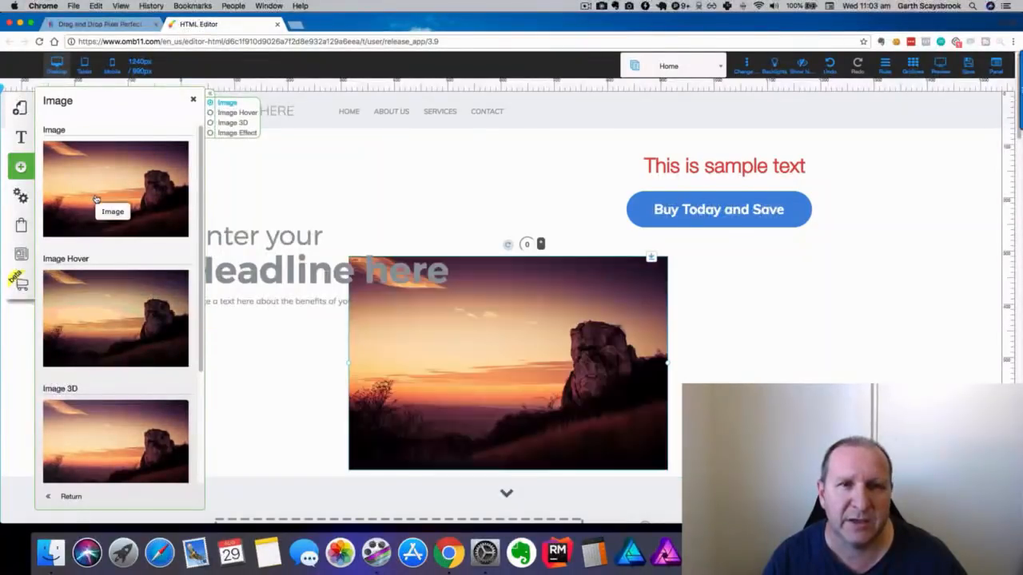
{"action": "left_click_drag", "start_coordinate": [520, 333], "coordinate": [733, 311]}
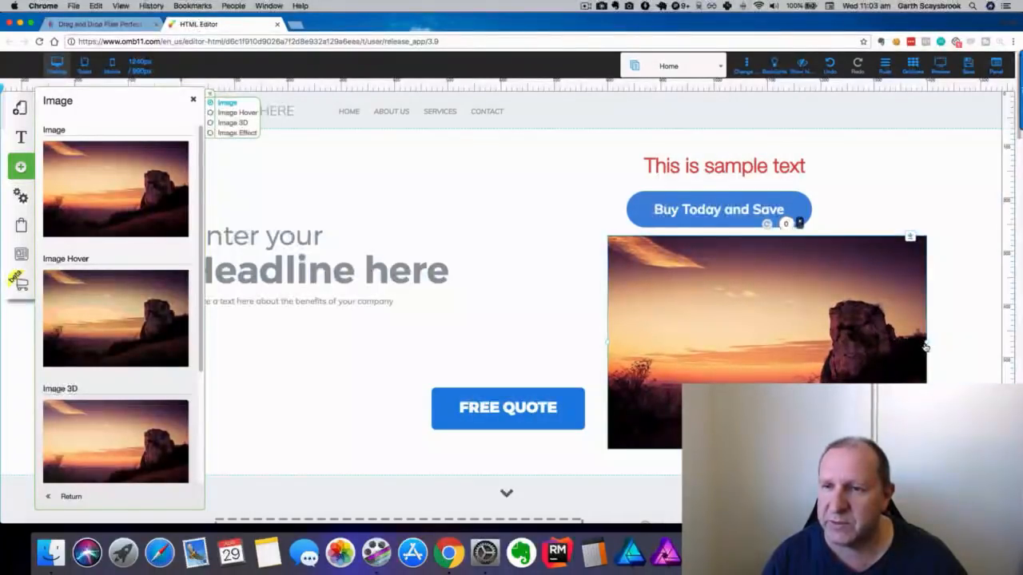
{"action": "left_click_drag", "start_coordinate": [927, 346], "coordinate": [785, 296]}
{"action": "left_click_drag", "start_coordinate": [707, 320], "coordinate": [721, 309]}
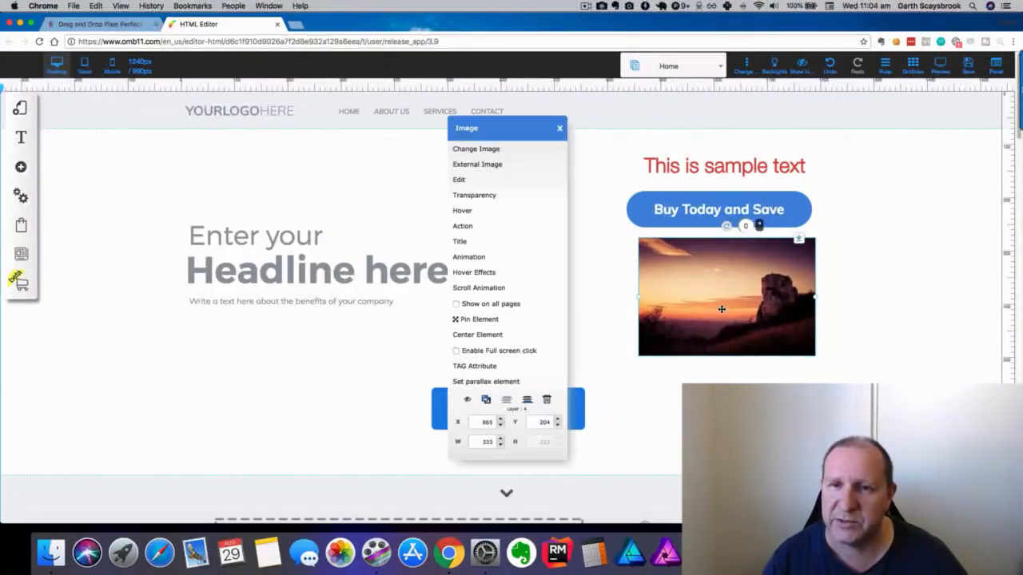
{"action": "left_click", "coordinate": [484, 150]}
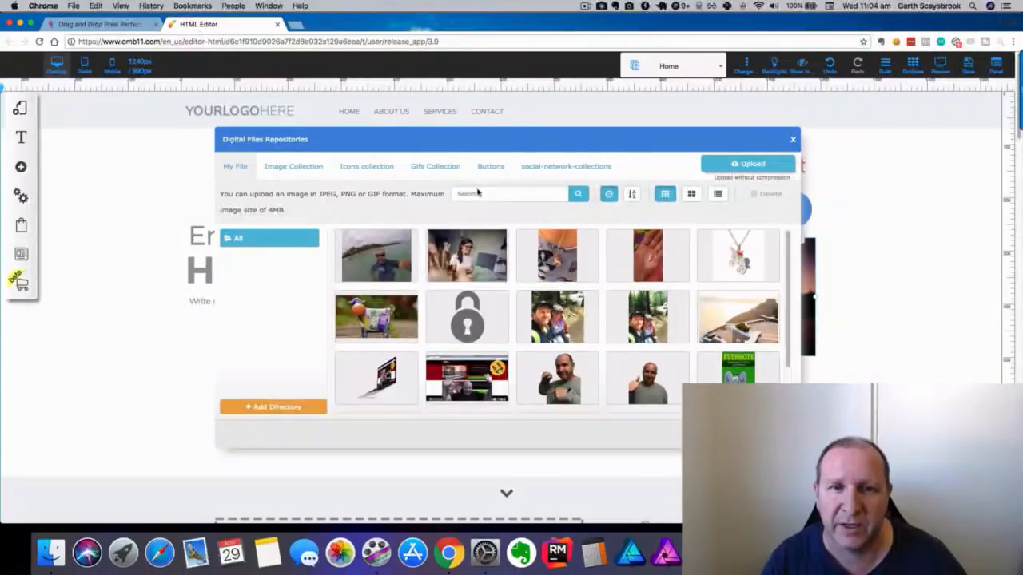
Swap the sunset for the woman-at-laptop photo and check the page in Preview.
{"action": "left_click", "coordinate": [462, 266]}
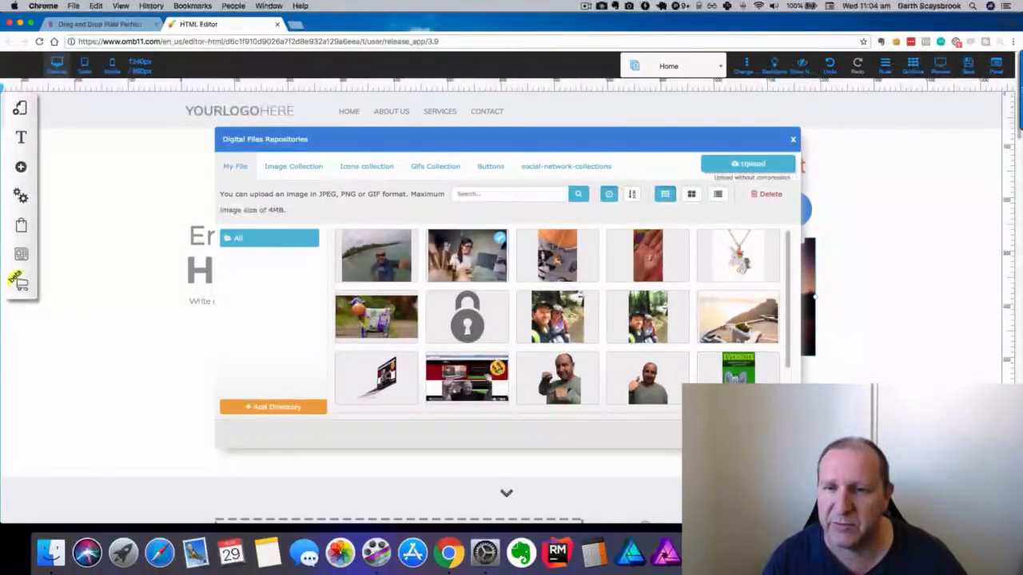
{"action": "left_click", "coordinate": [751, 434]}
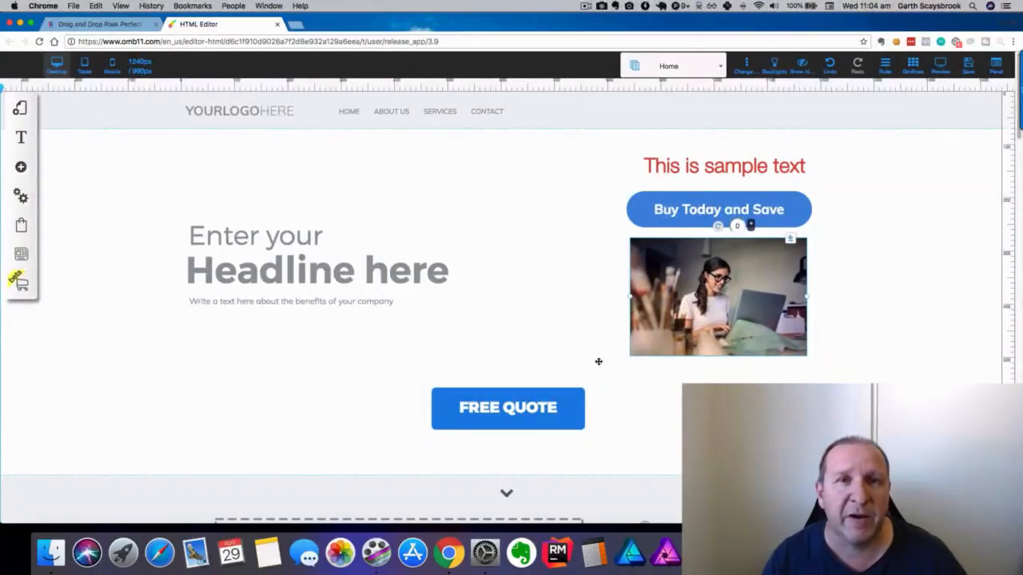
{"action": "left_click", "coordinate": [945, 70]}
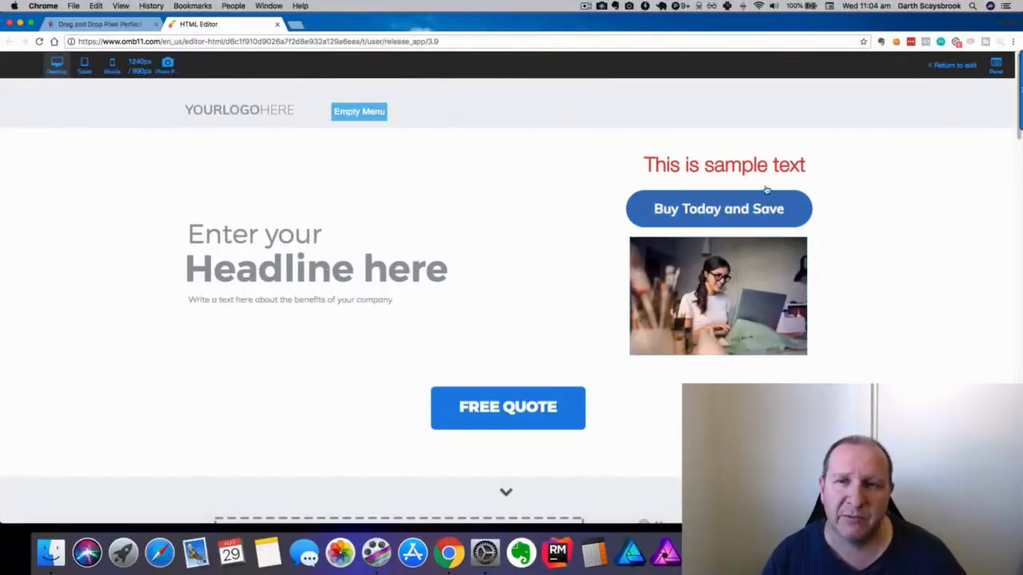
{"action": "scroll", "coordinate": [731, 249], "scroll_direction": "down", "scroll_amount": 5}
{"action": "scroll", "coordinate": [745, 270], "scroll_direction": "up", "scroll_amount": 5}
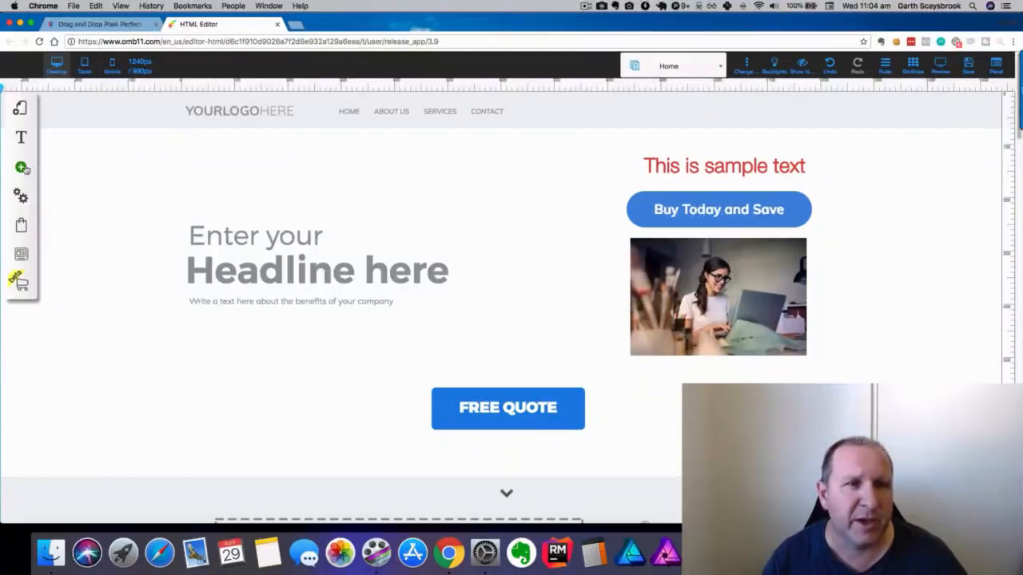
Add a YouTube video element from the audio and video elements to the page.
{"action": "left_click", "coordinate": [22, 167]}
{"action": "scroll", "coordinate": [137, 230], "scroll_direction": "down", "scroll_amount": 5}
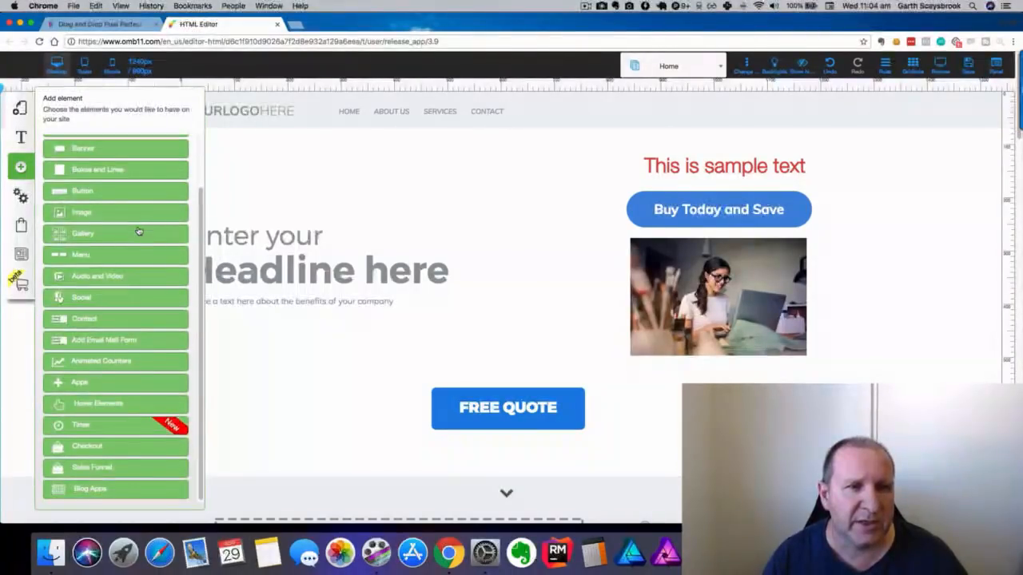
{"action": "left_click", "coordinate": [98, 276]}
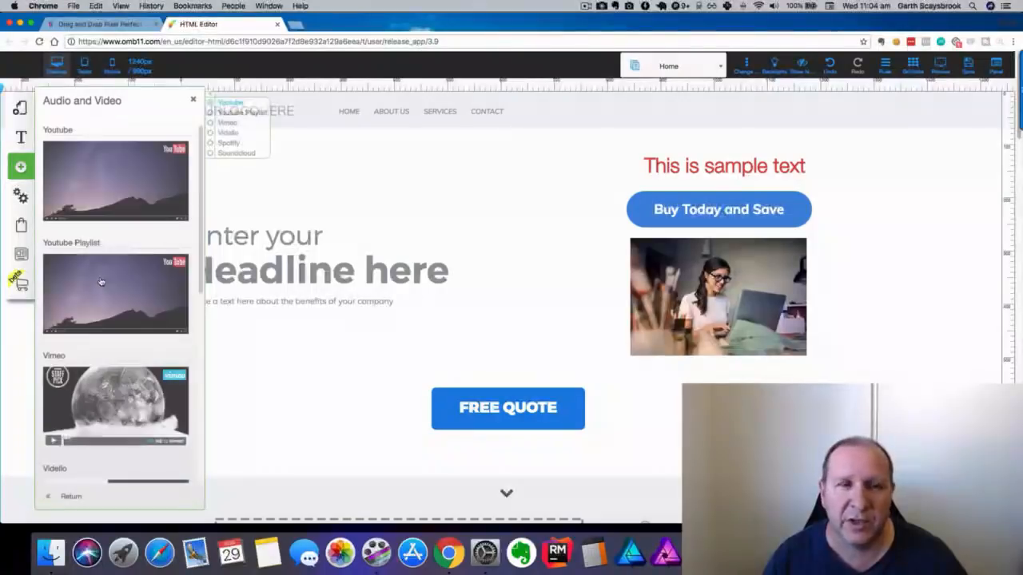
{"action": "left_click", "coordinate": [93, 174]}
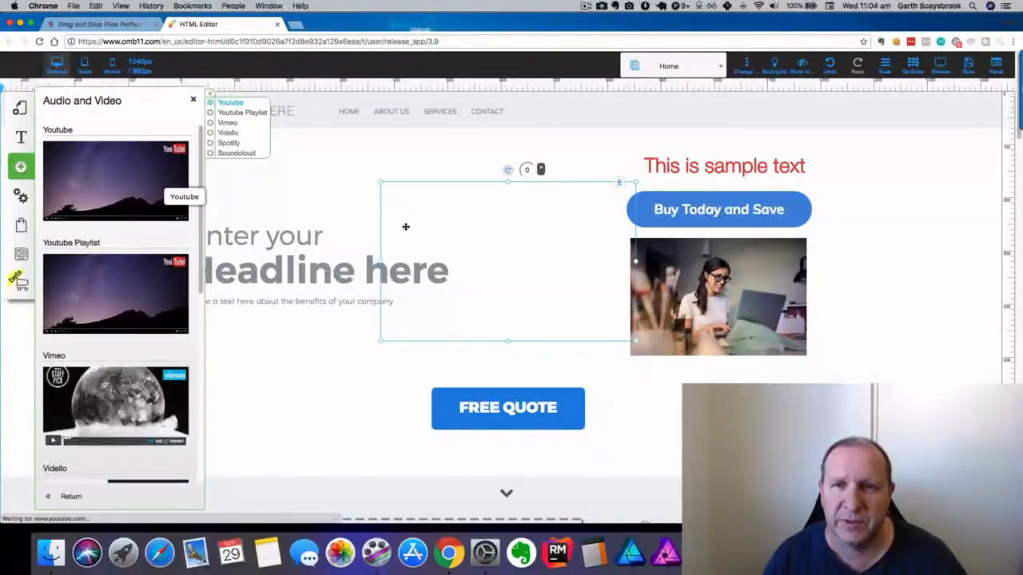
{"action": "left_click_drag", "start_coordinate": [541, 278], "coordinate": [662, 299]}
Rearrange the hero: text left, button up-right, laptop photo beside headline, video beside photo.
{"action": "left_click_drag", "start_coordinate": [710, 167], "coordinate": [493, 172]}
{"action": "left_click_drag", "start_coordinate": [754, 208], "coordinate": [875, 160]}
{"action": "left_click_drag", "start_coordinate": [692, 291], "coordinate": [538, 260]}
{"action": "left_click_drag", "start_coordinate": [739, 368], "coordinate": [803, 250]}
Close the video's settings without changes, select the sample text, and list addable elements.
{"action": "left_click", "coordinate": [803, 250]}
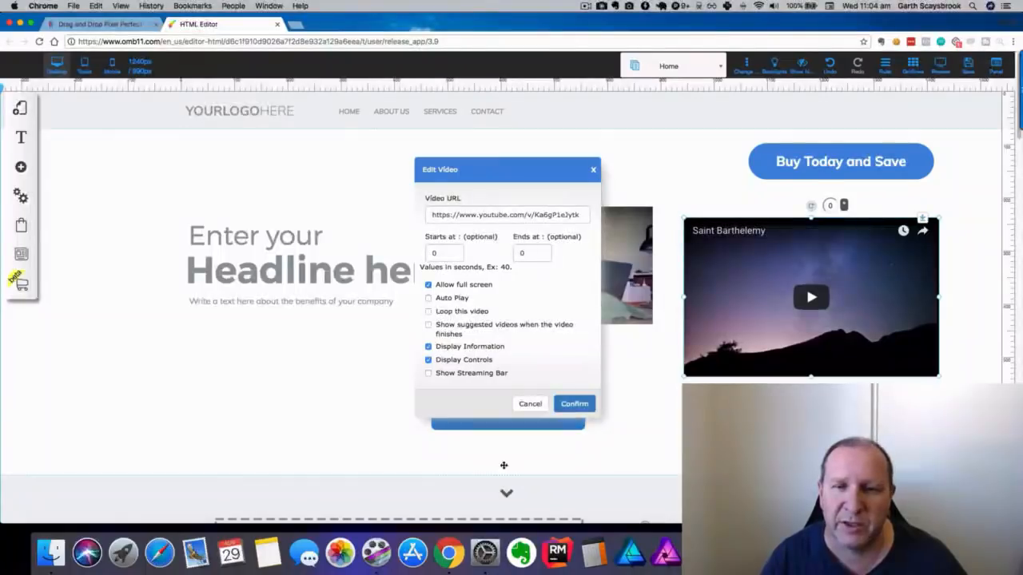
{"action": "left_click", "coordinate": [526, 405]}
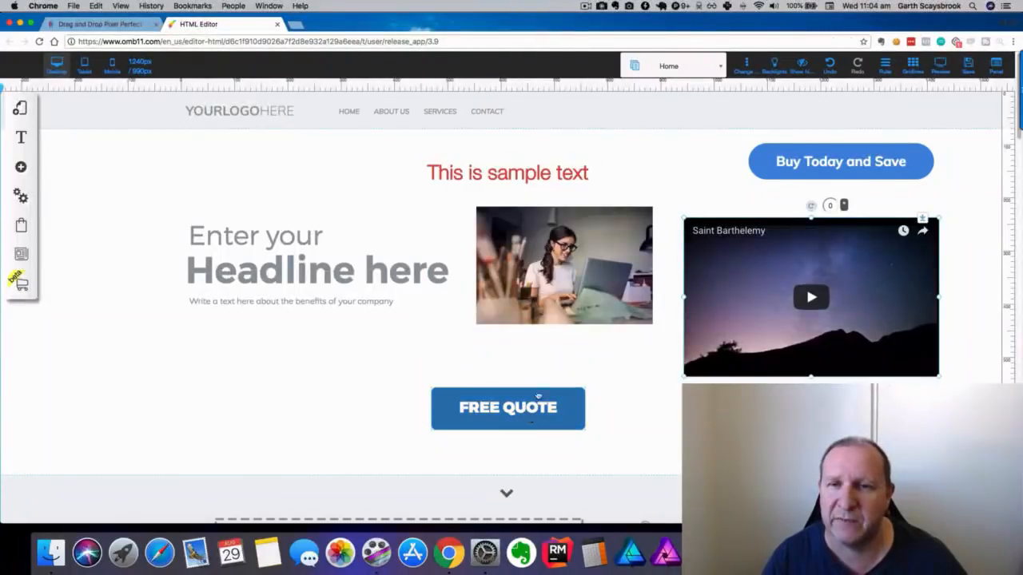
{"action": "left_click", "coordinate": [659, 183]}
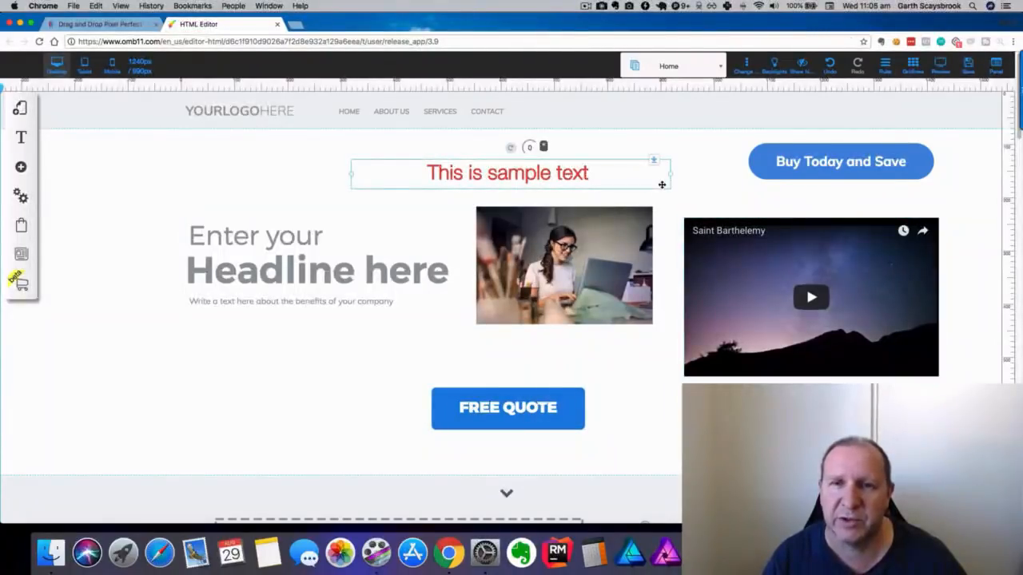
{"action": "left_click", "coordinate": [22, 168]}
{"action": "scroll", "coordinate": [119, 221], "scroll_direction": "down", "scroll_amount": 2}
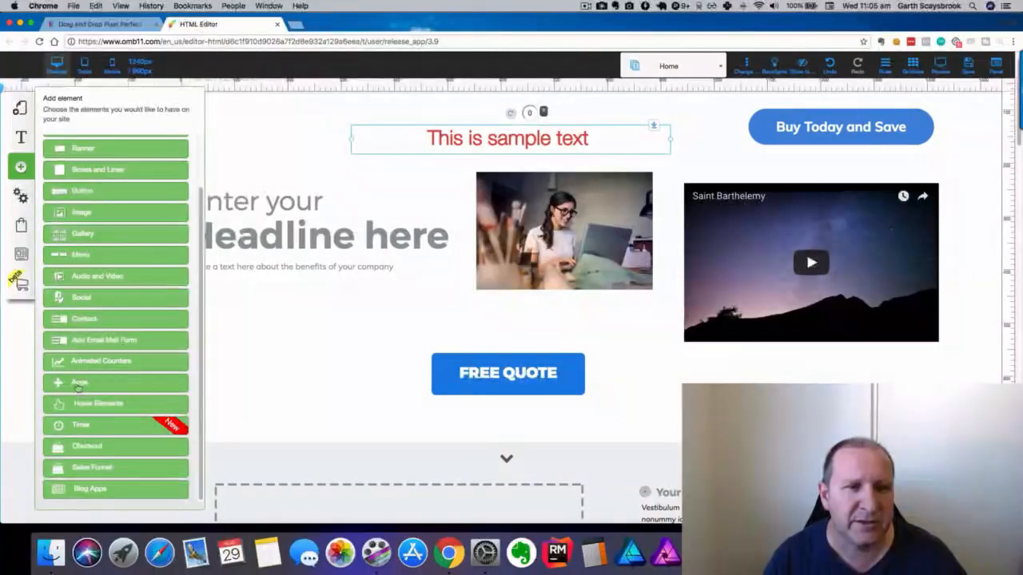
Add the Get Instant Access email opt-in form and place it below the video.
{"action": "left_click", "coordinate": [80, 342]}
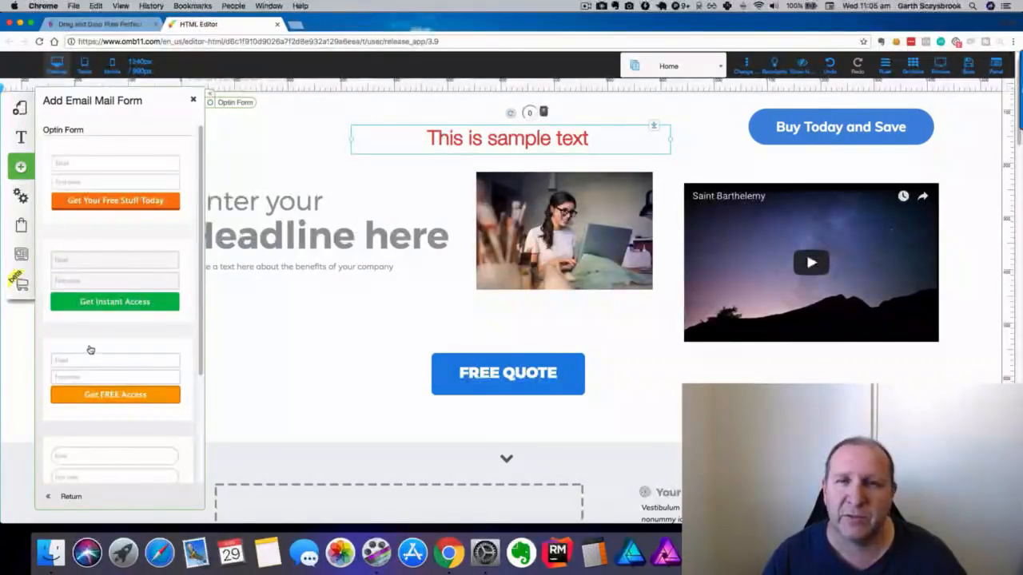
{"action": "left_click", "coordinate": [95, 270]}
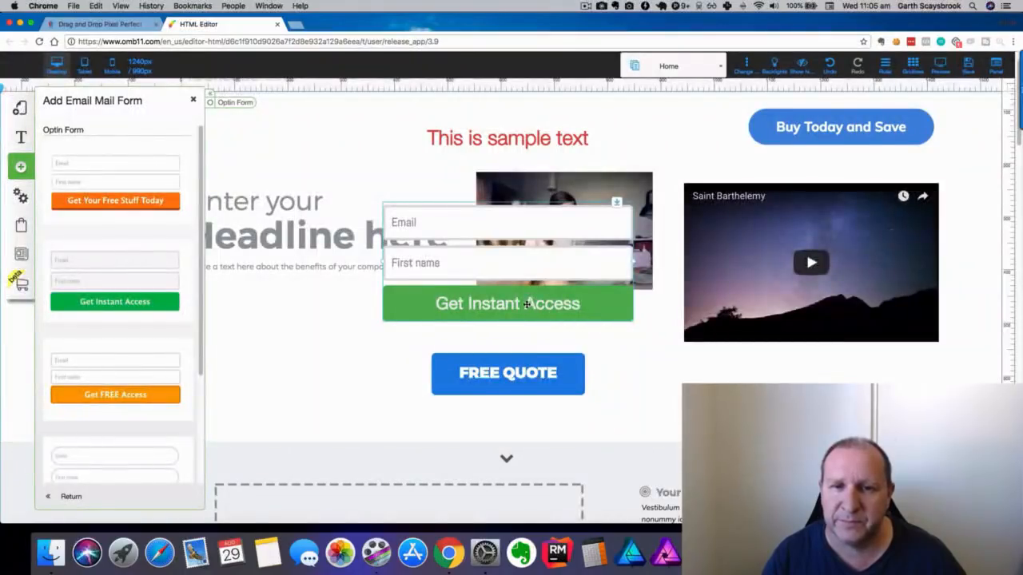
{"action": "left_click_drag", "start_coordinate": [527, 304], "coordinate": [803, 418]}
Make the Saint Barthelemy video narrower and shorter so the form sits right beneath it.
{"action": "left_click", "coordinate": [899, 229]}
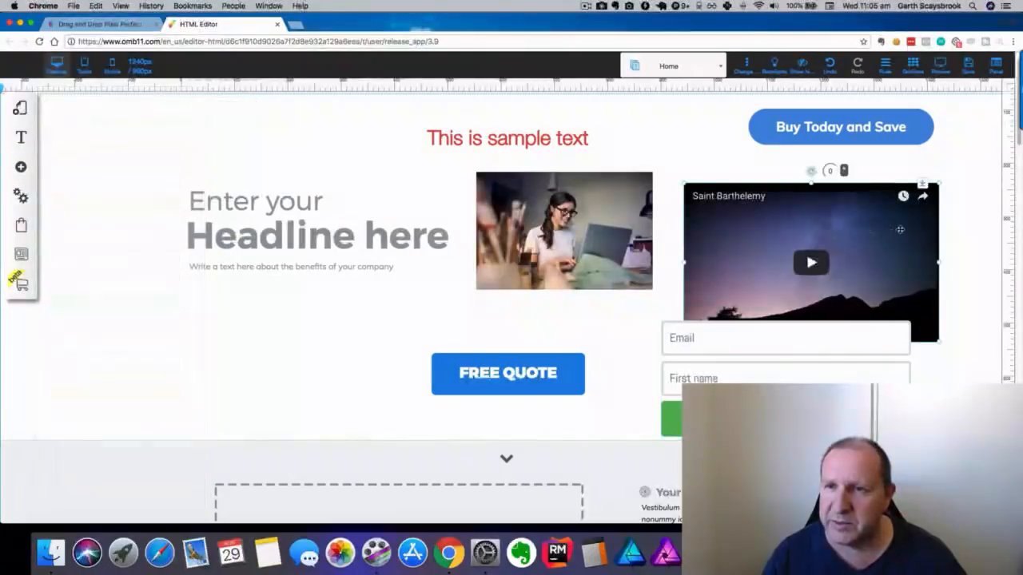
{"action": "left_click_drag", "start_coordinate": [938, 262], "coordinate": [784, 188]}
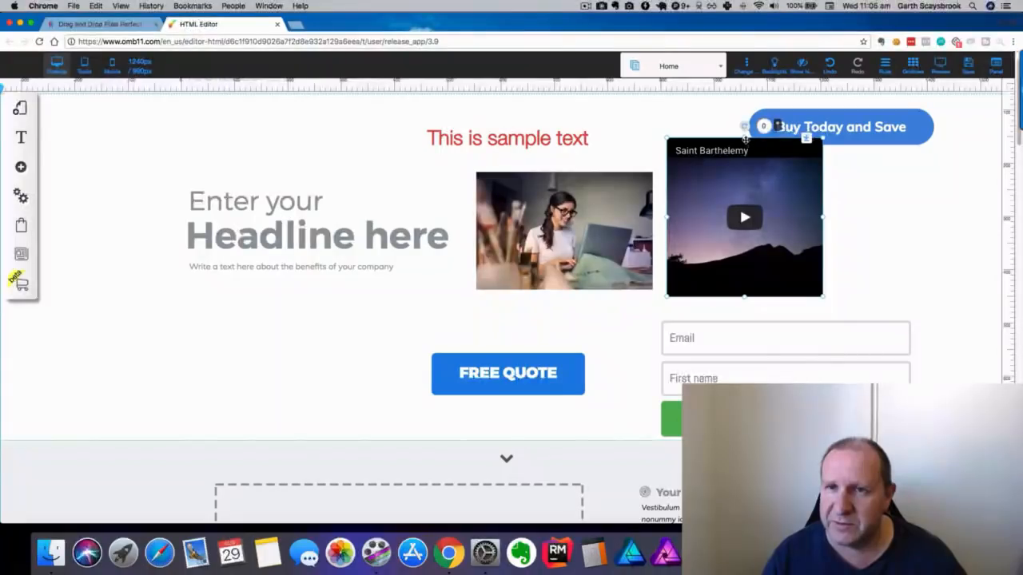
{"action": "left_click_drag", "start_coordinate": [745, 140], "coordinate": [832, 191]}
{"action": "left_click_drag", "start_coordinate": [760, 329], "coordinate": [763, 297]}
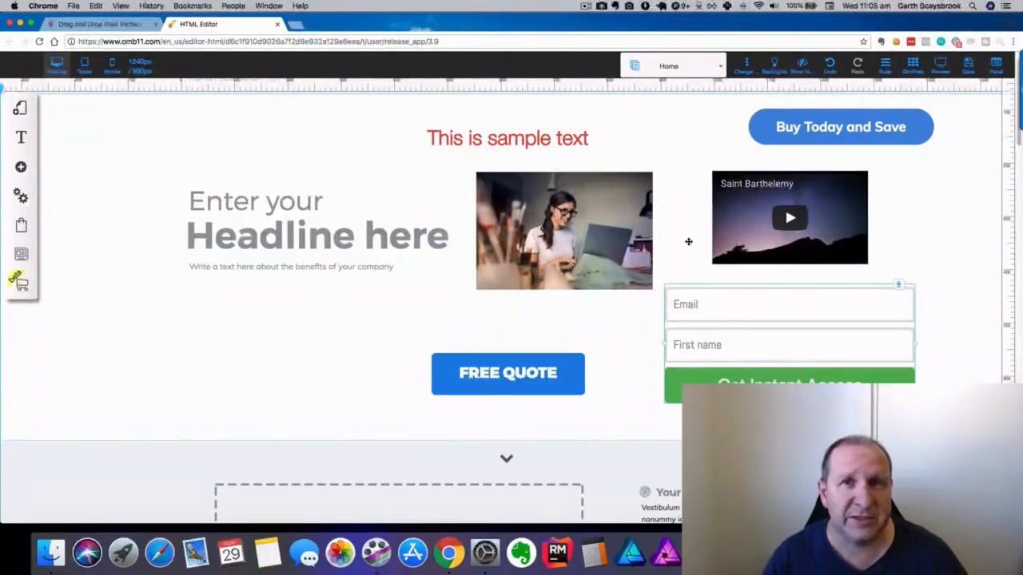
{"action": "scroll", "coordinate": [682, 241], "scroll_direction": "down", "scroll_amount": 10}
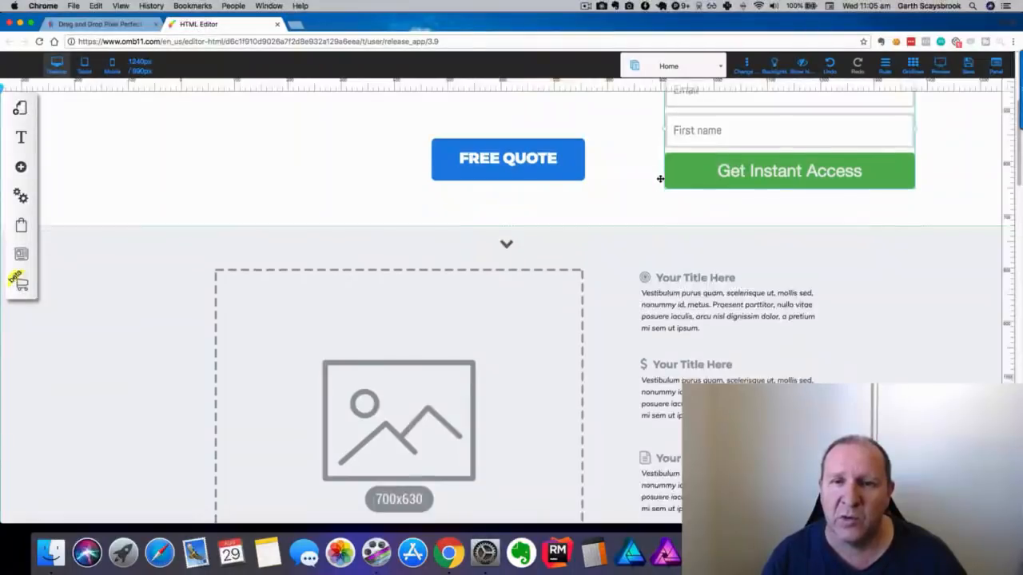
{"action": "scroll", "coordinate": [660, 178], "scroll_direction": "up", "scroll_amount": 3}
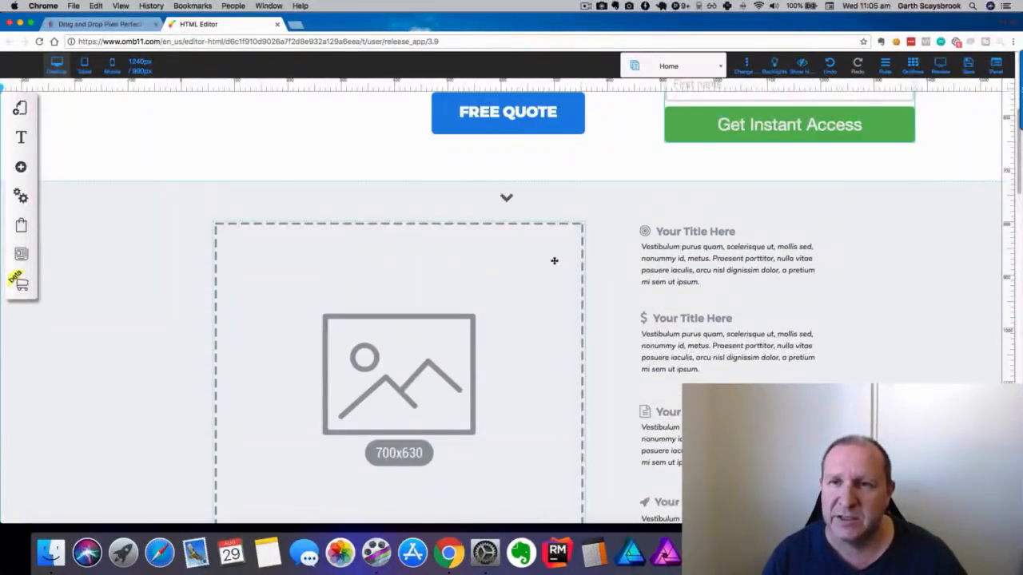
{"action": "scroll", "coordinate": [543, 261], "scroll_direction": "down", "scroll_amount": 6}
{"action": "scroll", "coordinate": [547, 259], "scroll_direction": "down", "scroll_amount": 7}
{"action": "scroll", "coordinate": [475, 226], "scroll_direction": "up", "scroll_amount": 5}
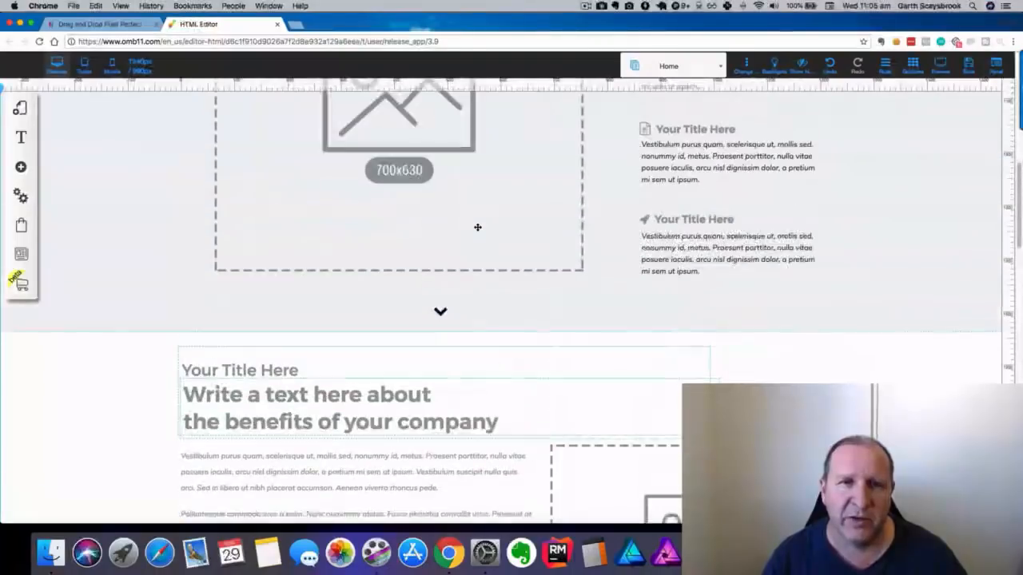
{"action": "scroll", "coordinate": [476, 225], "scroll_direction": "up", "scroll_amount": 7}
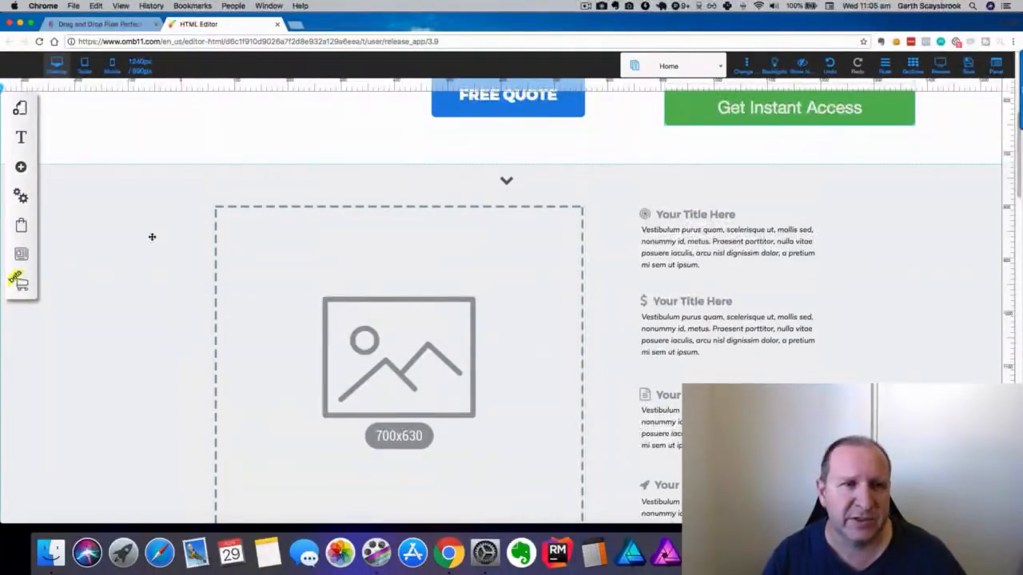
Set the banner section's Appearance background colour to a light-blue swatch.
{"action": "left_click", "coordinate": [122, 190]}
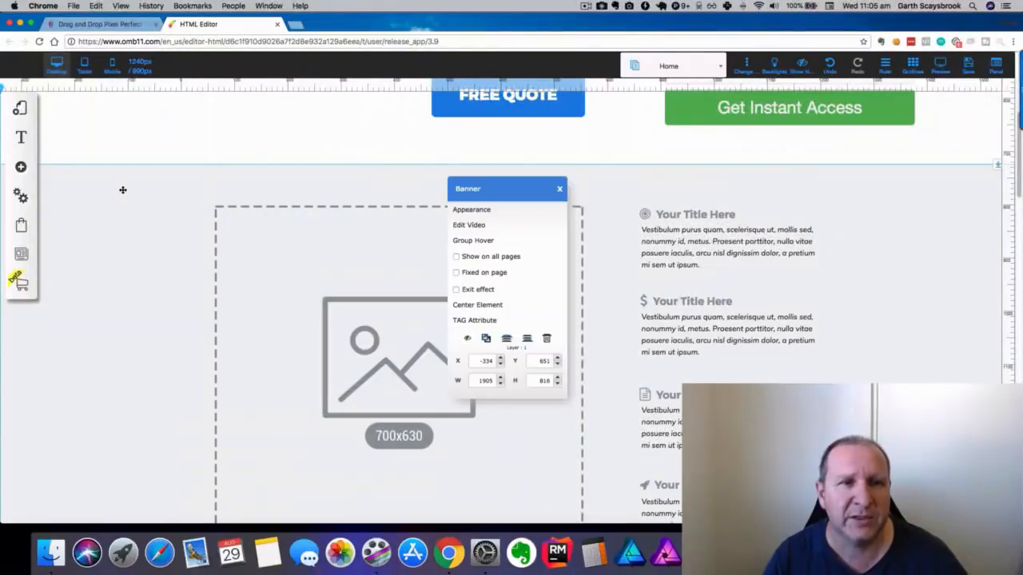
{"action": "left_click", "coordinate": [472, 210]}
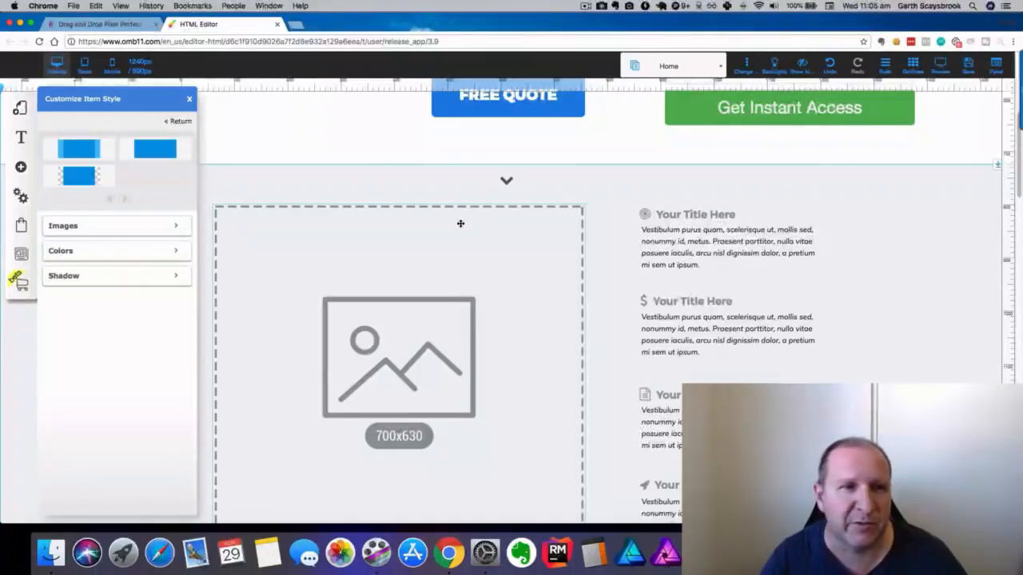
{"action": "left_click", "coordinate": [162, 252]}
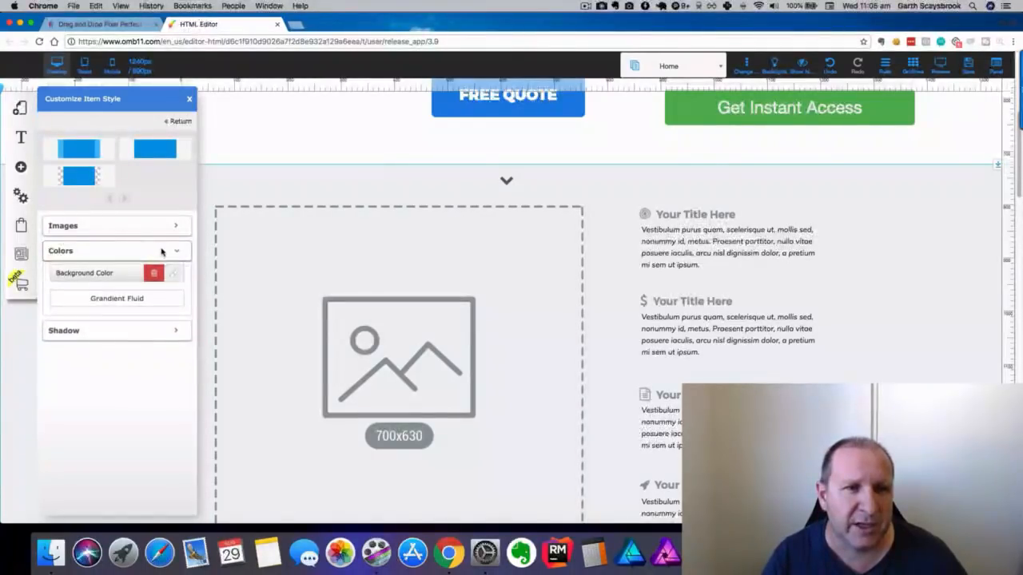
{"action": "left_click", "coordinate": [178, 274]}
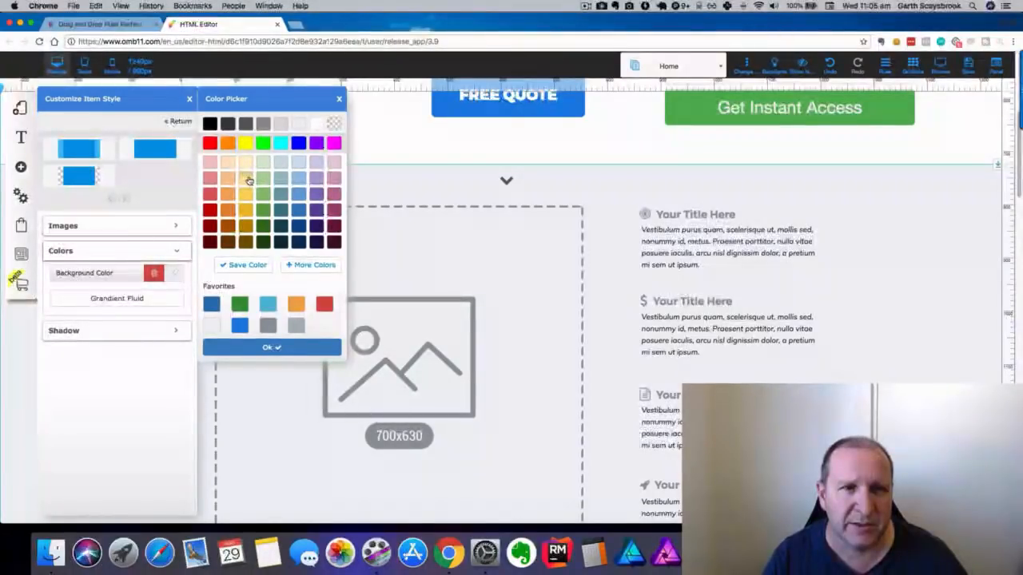
{"action": "left_click", "coordinate": [296, 163]}
{"action": "left_click", "coordinate": [281, 346]}
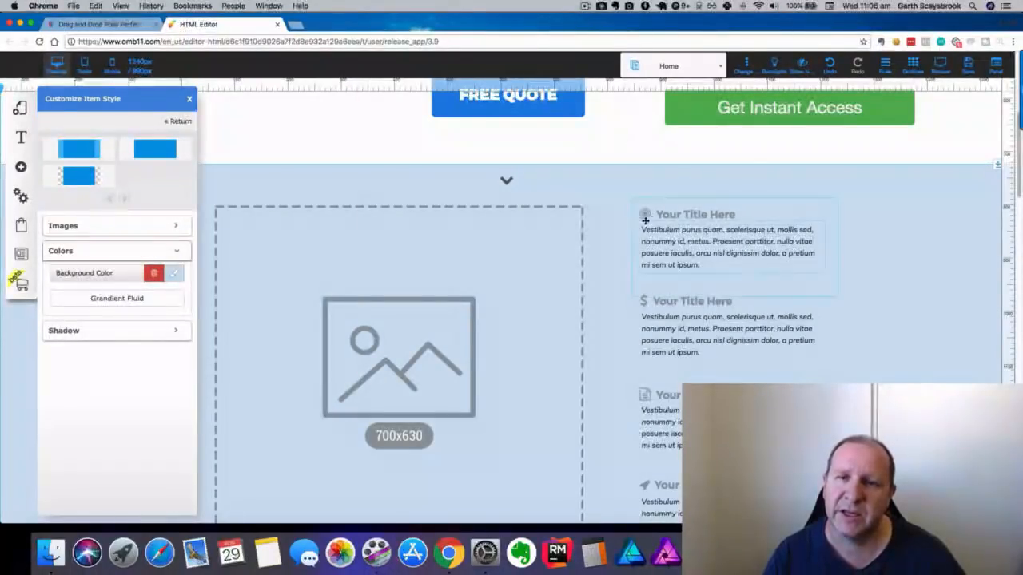
{"action": "left_click", "coordinate": [294, 133]}
{"action": "scroll", "coordinate": [251, 314], "scroll_direction": "down", "scroll_amount": 15}
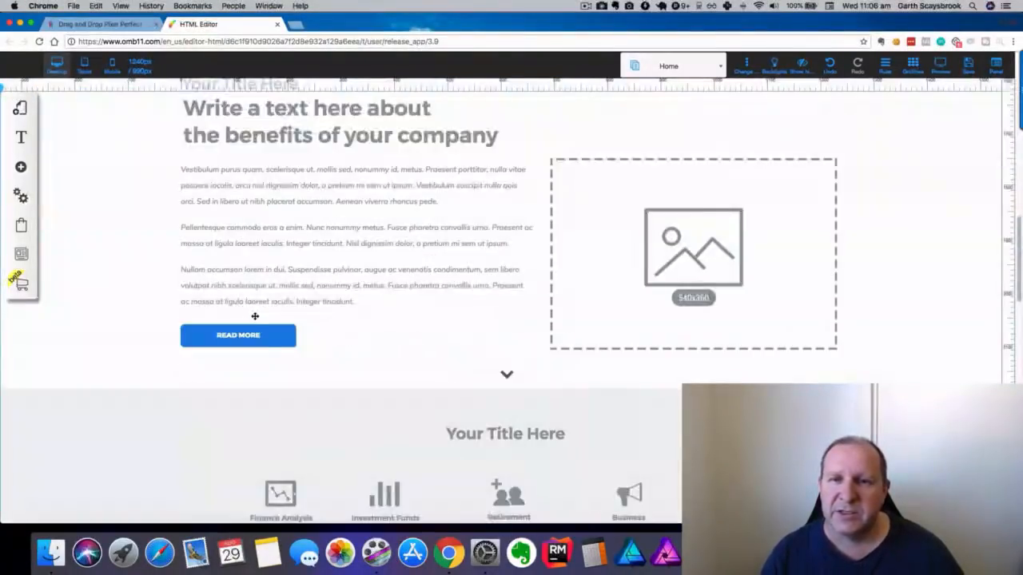
Set Tablet mode to No in Platform settings and save.
{"action": "scroll", "coordinate": [257, 315], "scroll_direction": "up", "scroll_amount": 15}
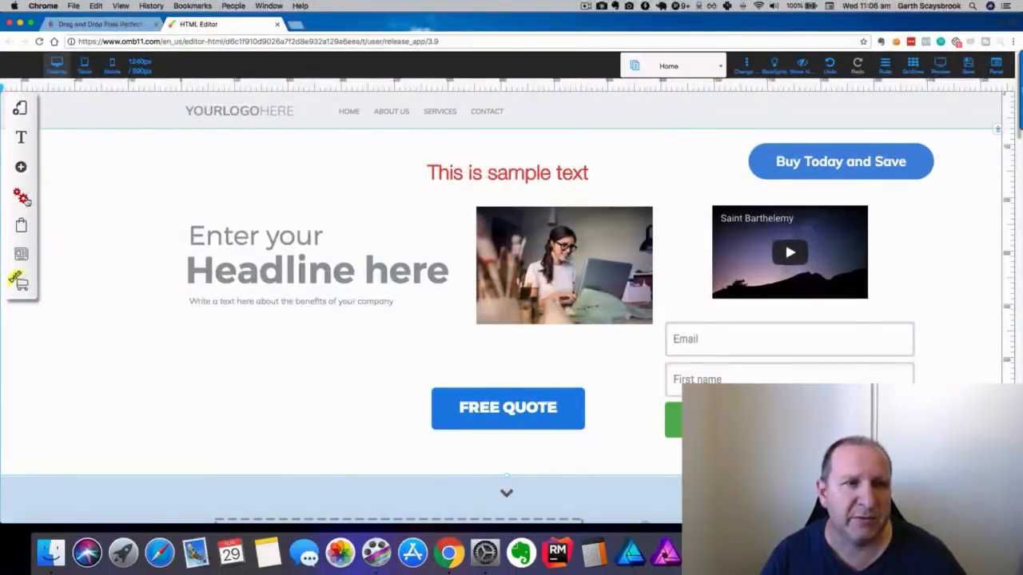
{"action": "left_click", "coordinate": [24, 197]}
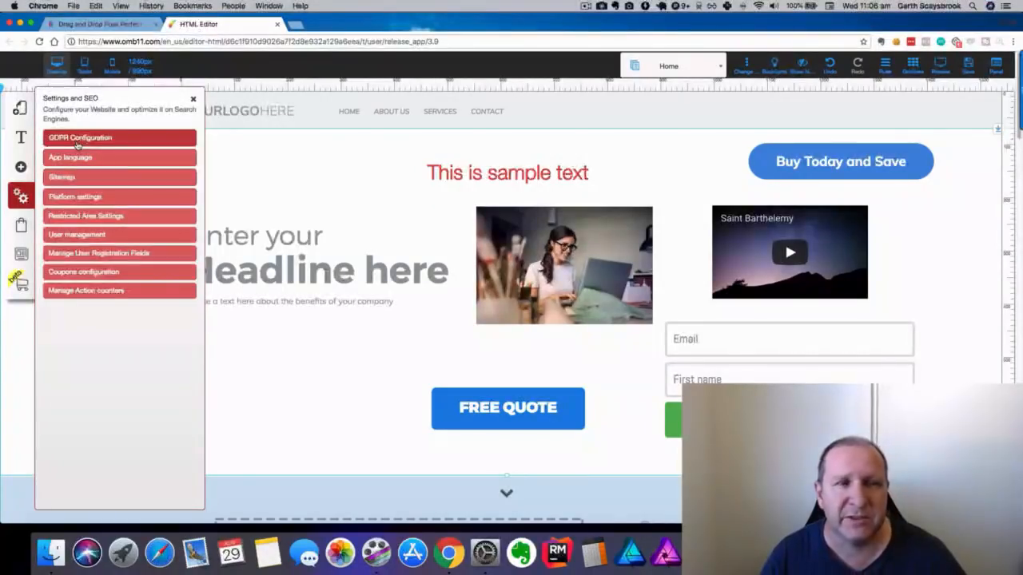
{"action": "left_click", "coordinate": [74, 198]}
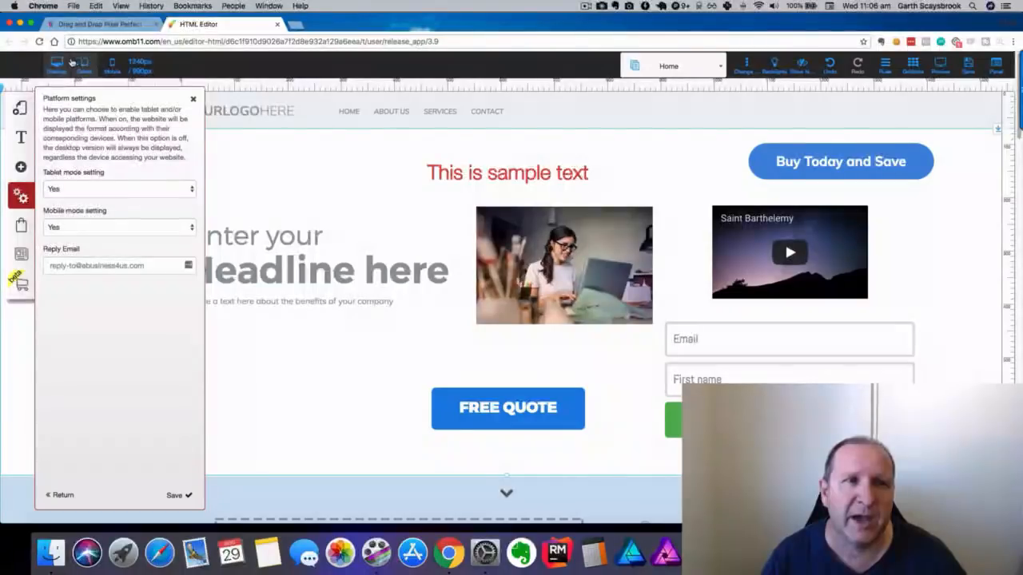
{"action": "left_click", "coordinate": [96, 190]}
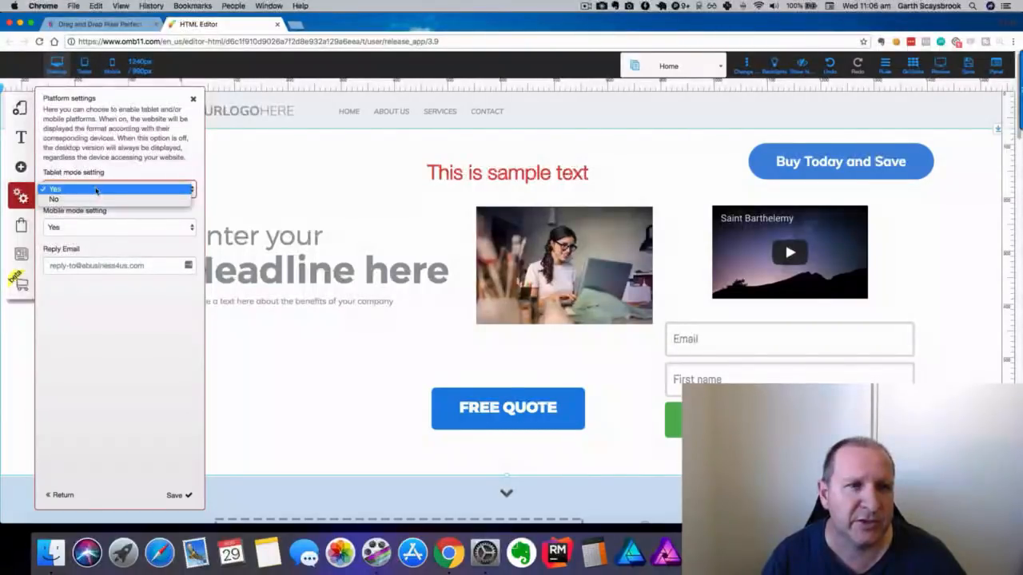
{"action": "left_click", "coordinate": [95, 198]}
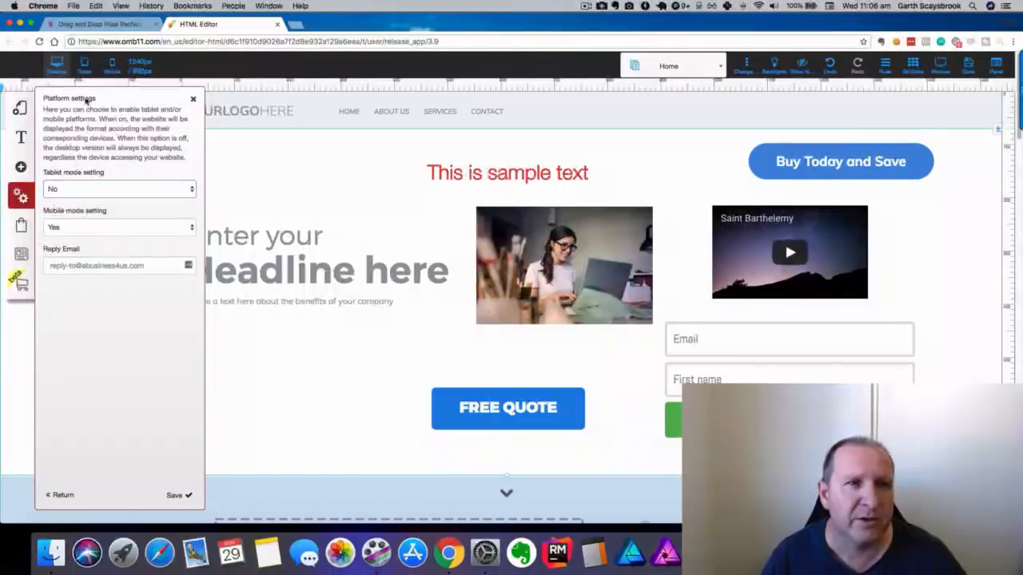
{"action": "left_click", "coordinate": [174, 495]}
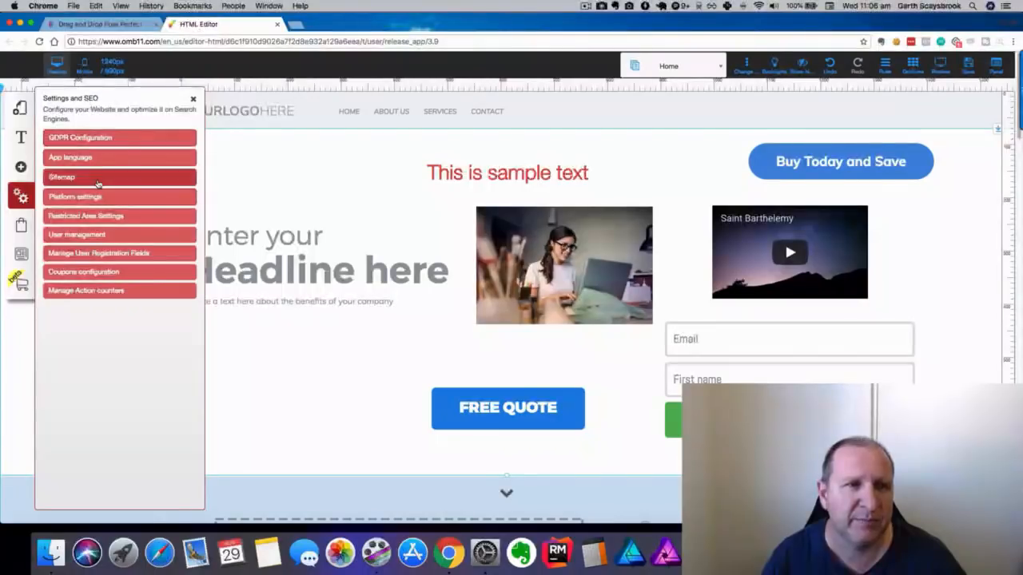
Review and close Restricted Area Settings, User management and the user registration fields setup.
{"action": "left_click", "coordinate": [90, 220]}
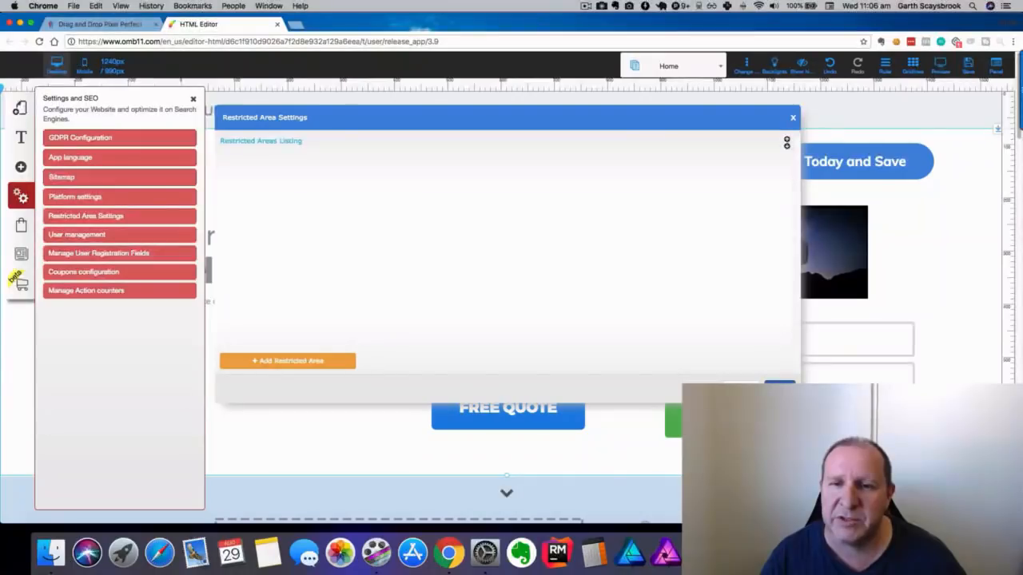
{"action": "left_click", "coordinate": [739, 387]}
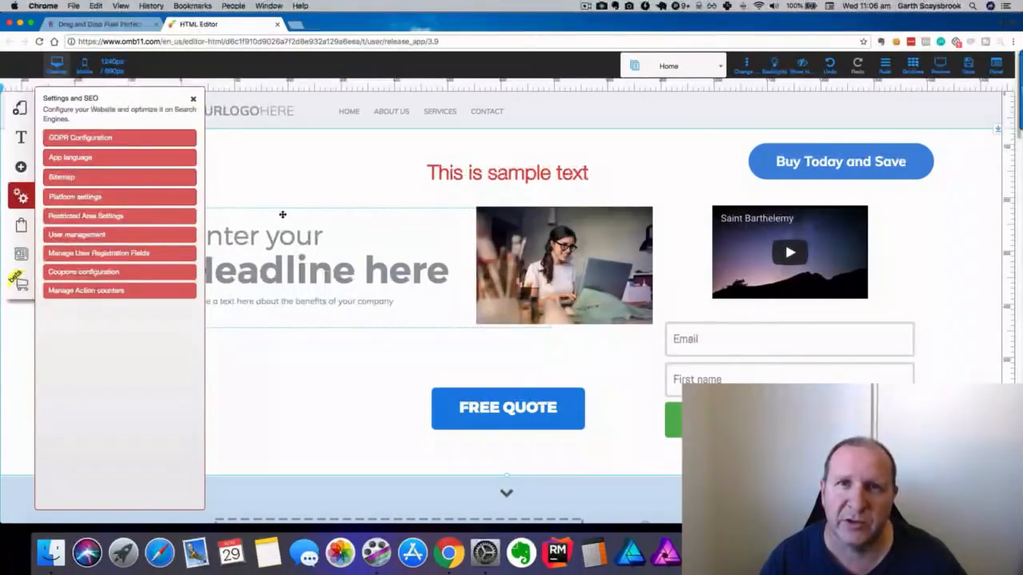
{"action": "left_click", "coordinate": [77, 235]}
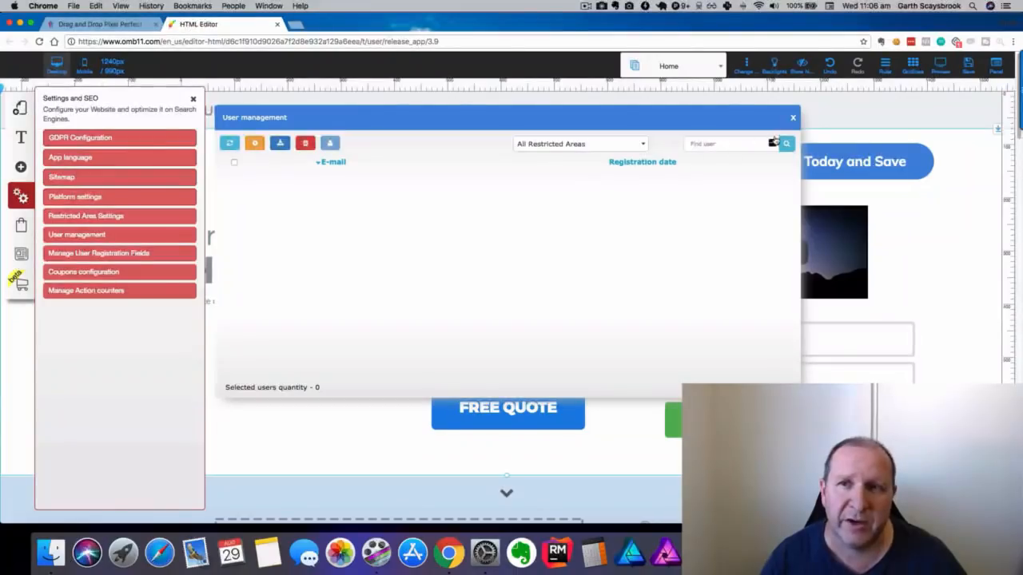
{"action": "left_click", "coordinate": [791, 119]}
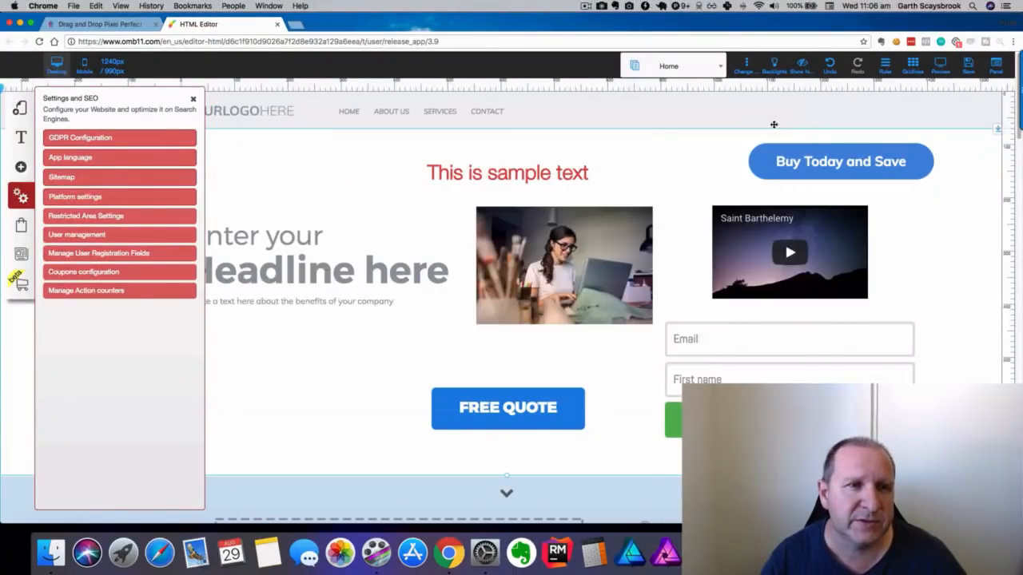
{"action": "left_click", "coordinate": [85, 254]}
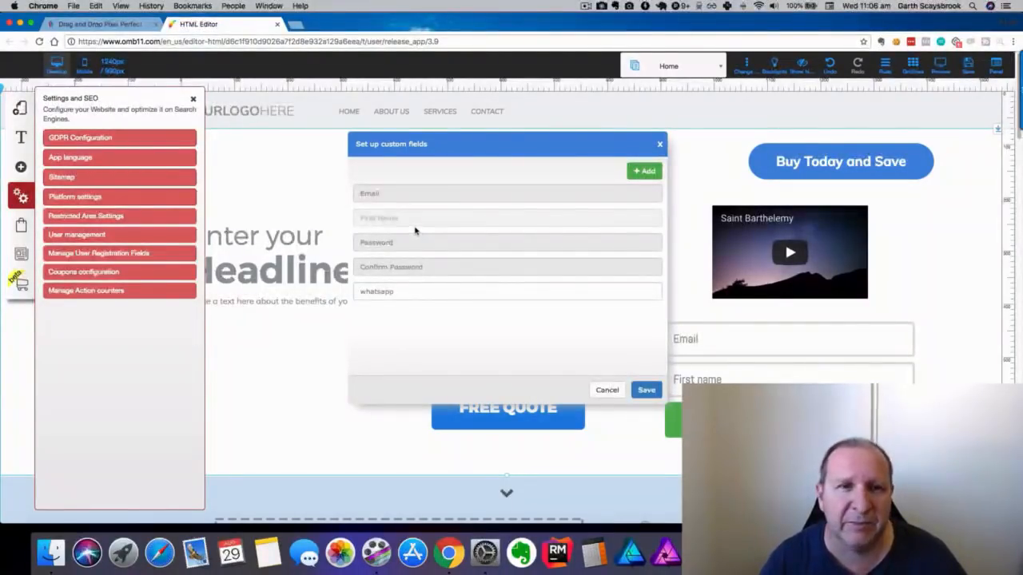
{"action": "left_click", "coordinate": [606, 390]}
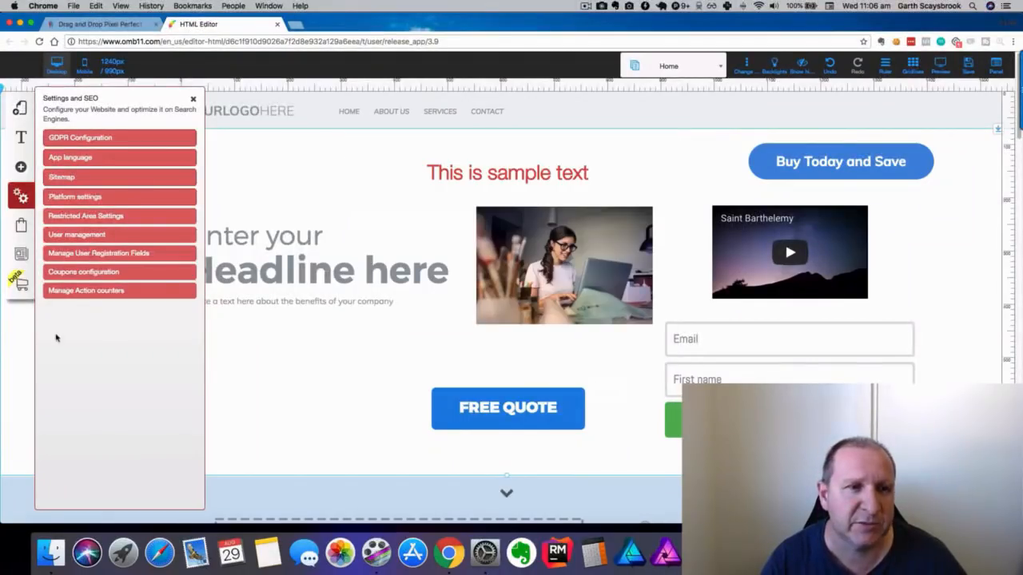
Review Coupons configuration and Action counters, dismiss the save-layout alert, then show Checkout options.
{"action": "left_click", "coordinate": [57, 273]}
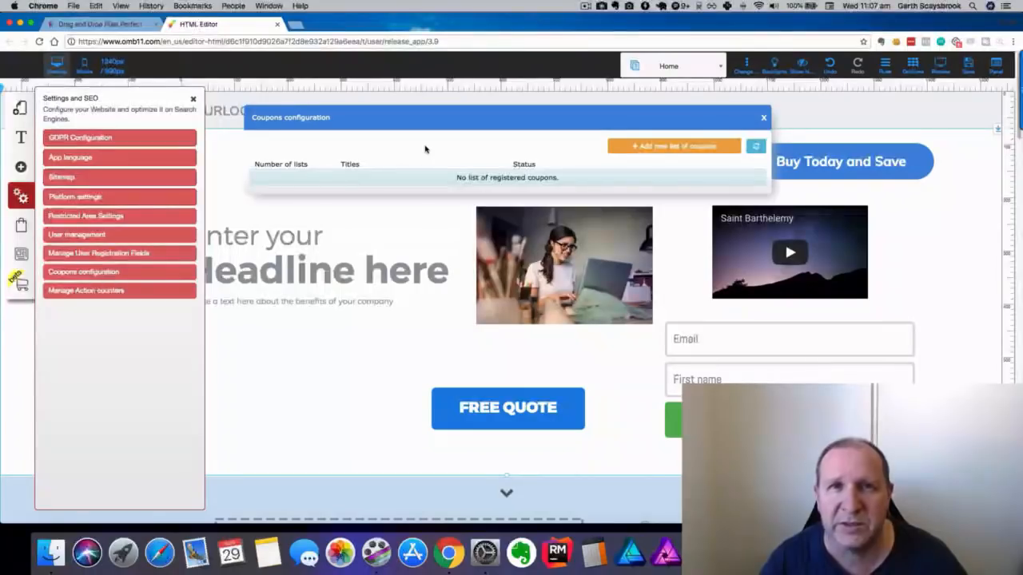
{"action": "left_click", "coordinate": [763, 118]}
{"action": "left_click", "coordinate": [83, 293]}
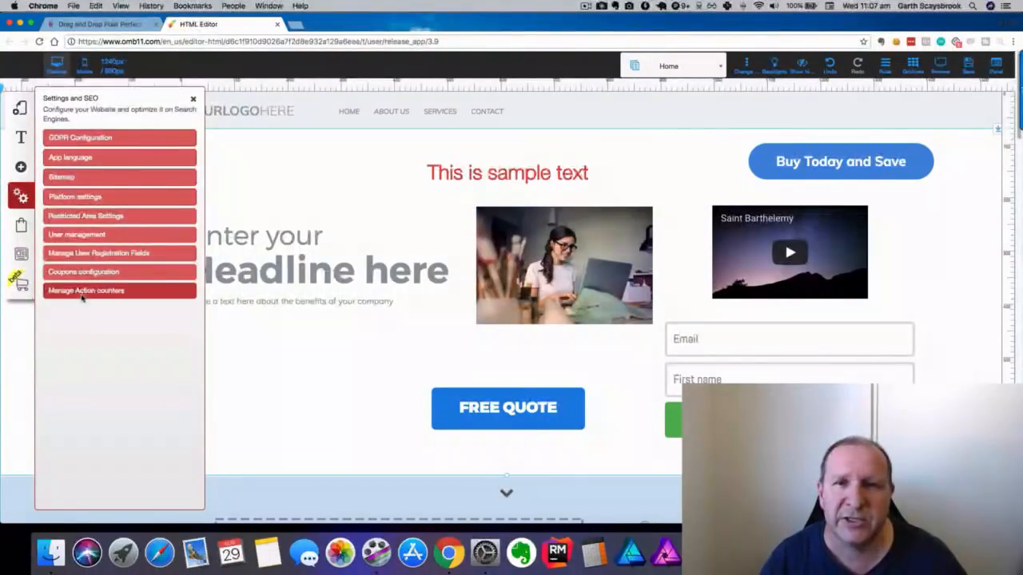
{"action": "left_click", "coordinate": [558, 320]}
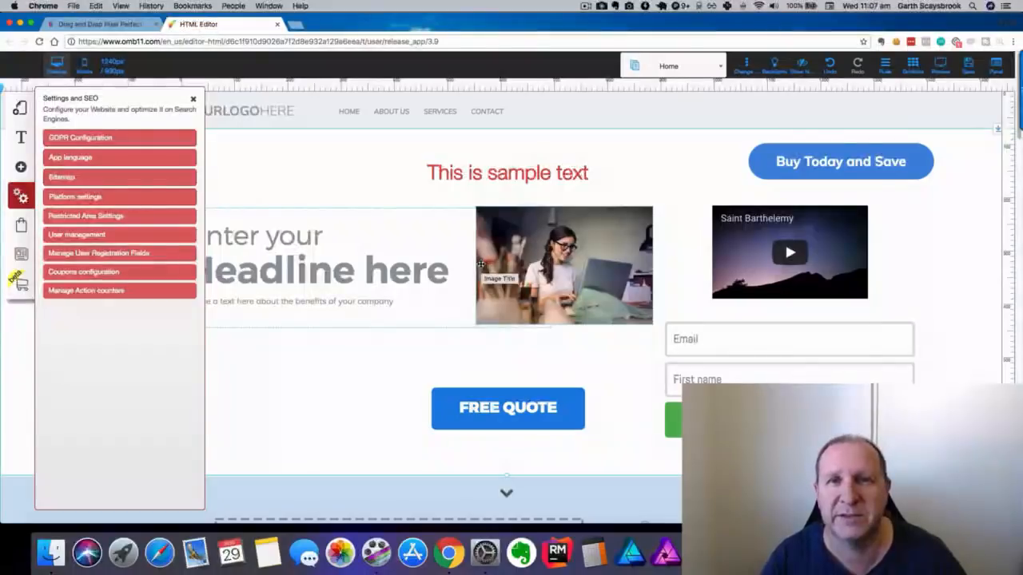
{"action": "left_click", "coordinate": [24, 228]}
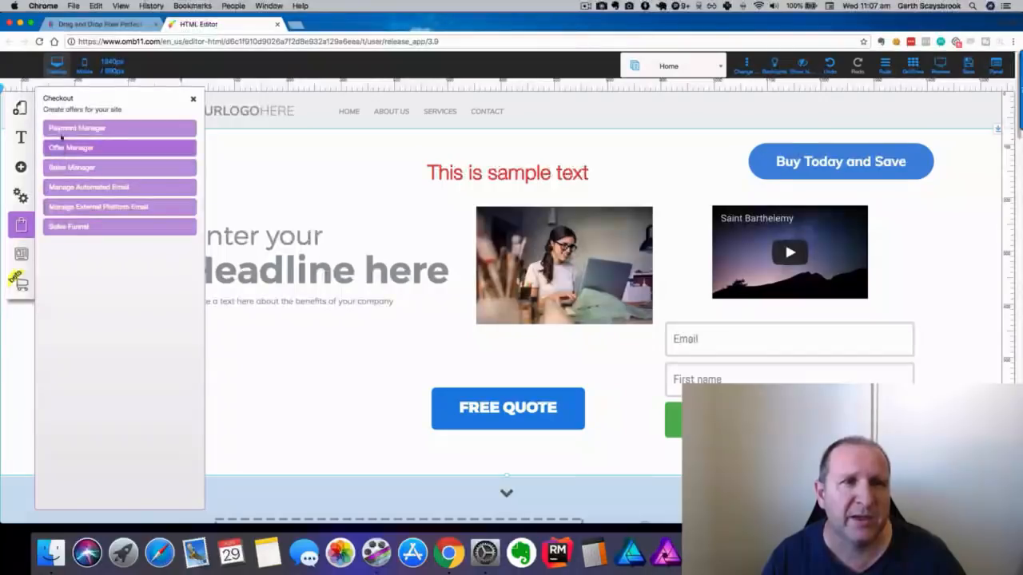
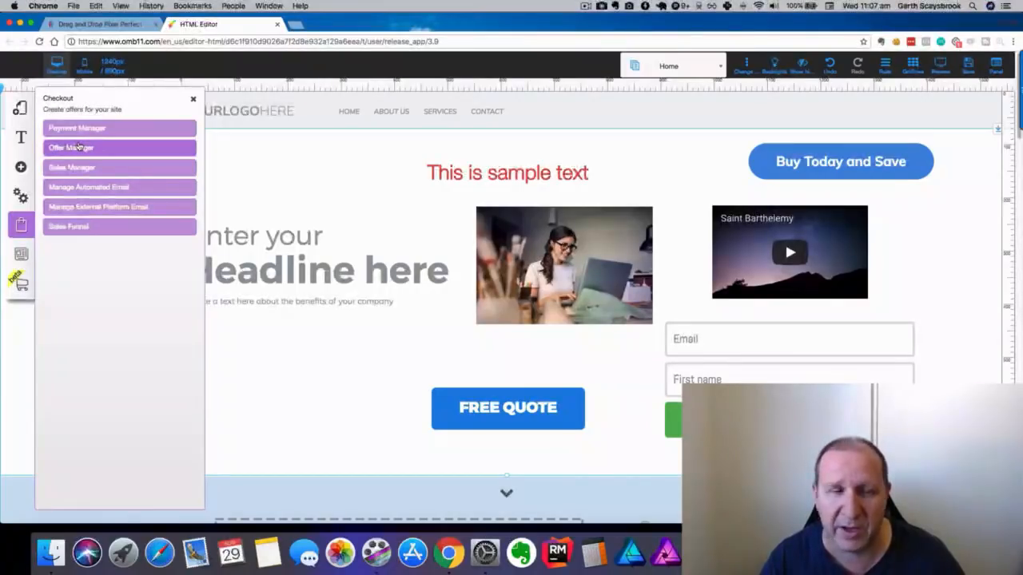
Look over the My Blog and Store element options, then close the Manage Store Elements panel.
{"action": "left_click", "coordinate": [24, 255]}
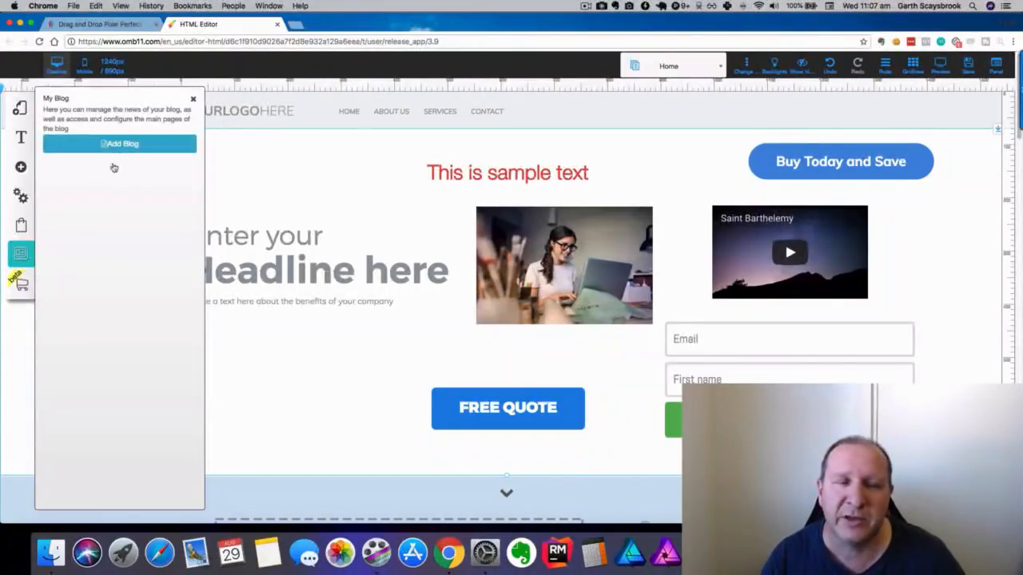
{"action": "left_click", "coordinate": [23, 284]}
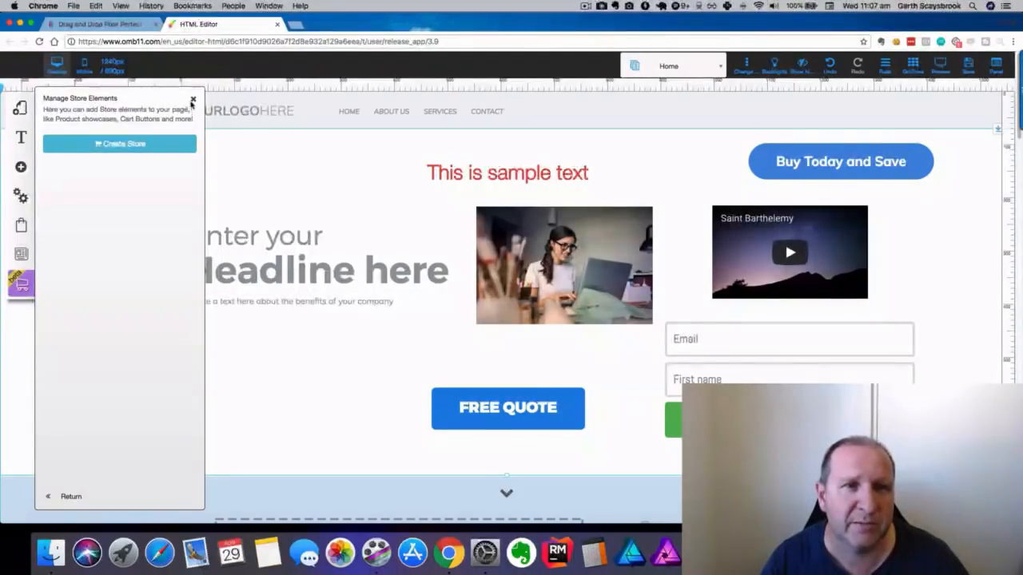
{"action": "left_click", "coordinate": [192, 100]}
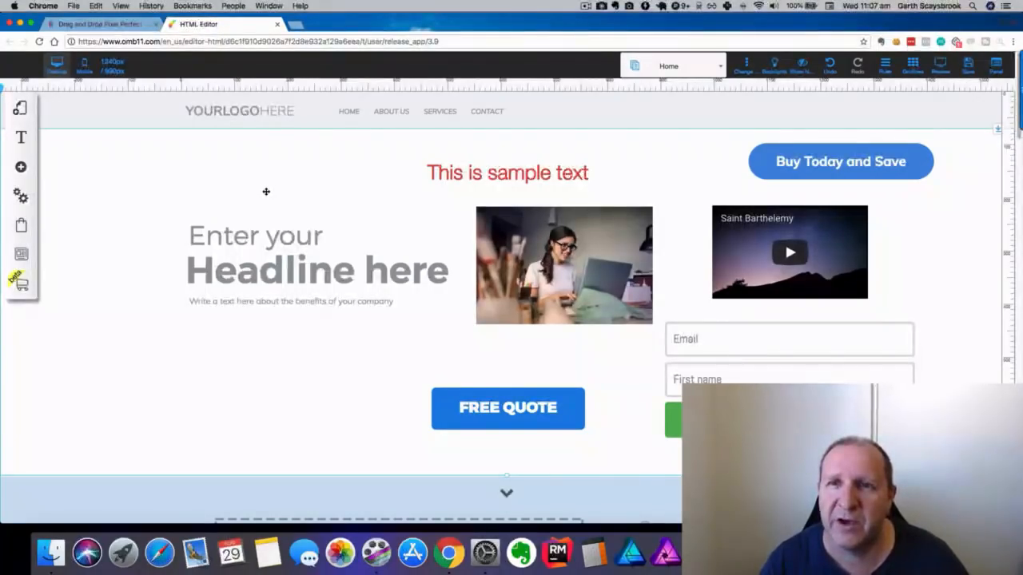
Switch back to the Drag and Drop Pixel Perfect tab and open Tutorial and Training Videos.
{"action": "scroll", "coordinate": [266, 192], "scroll_direction": "down", "scroll_amount": 5}
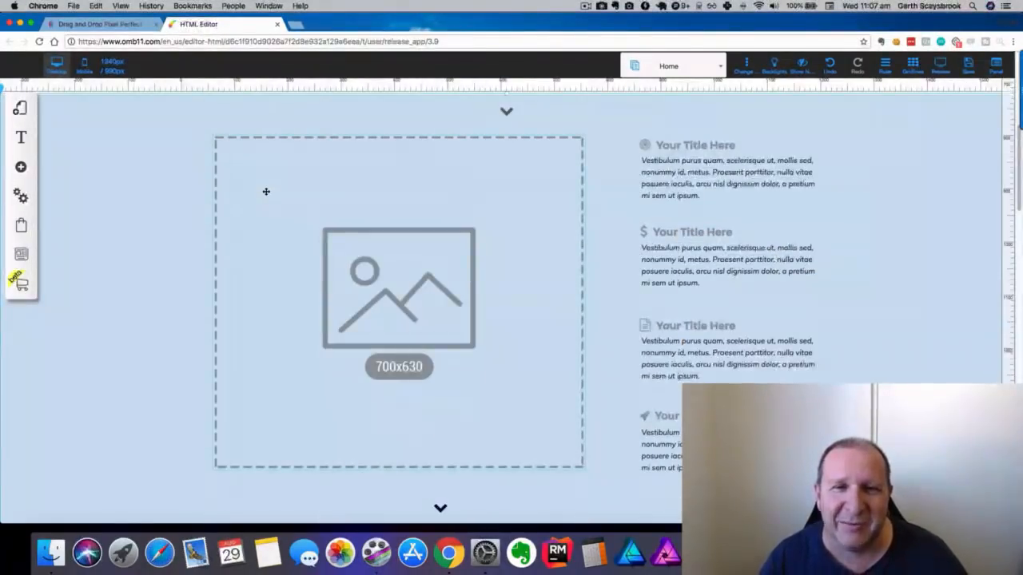
{"action": "scroll", "coordinate": [266, 192], "scroll_direction": "up", "scroll_amount": 5}
{"action": "left_click", "coordinate": [120, 24]}
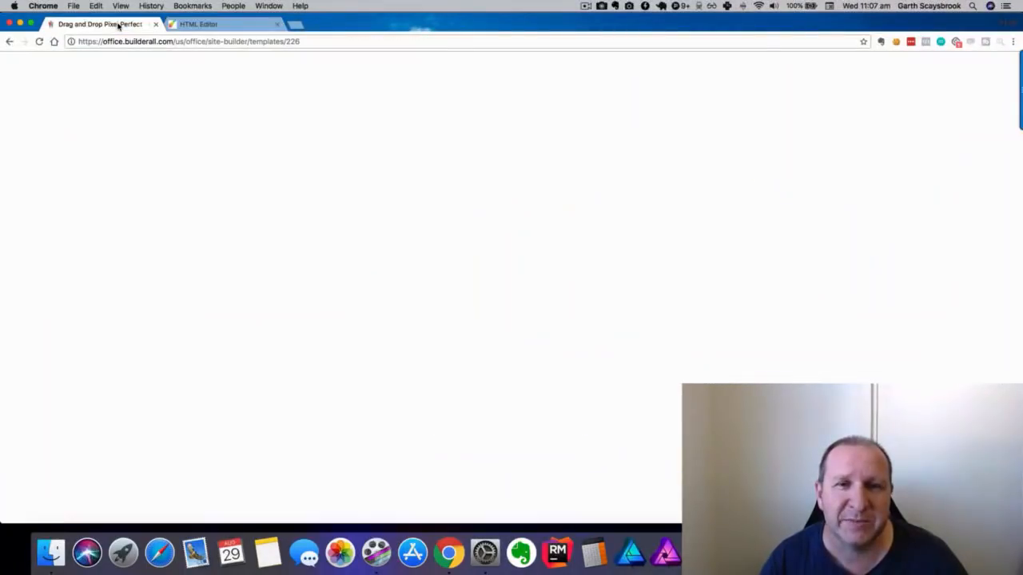
{"action": "scroll", "coordinate": [77, 302], "scroll_direction": "down", "scroll_amount": 5}
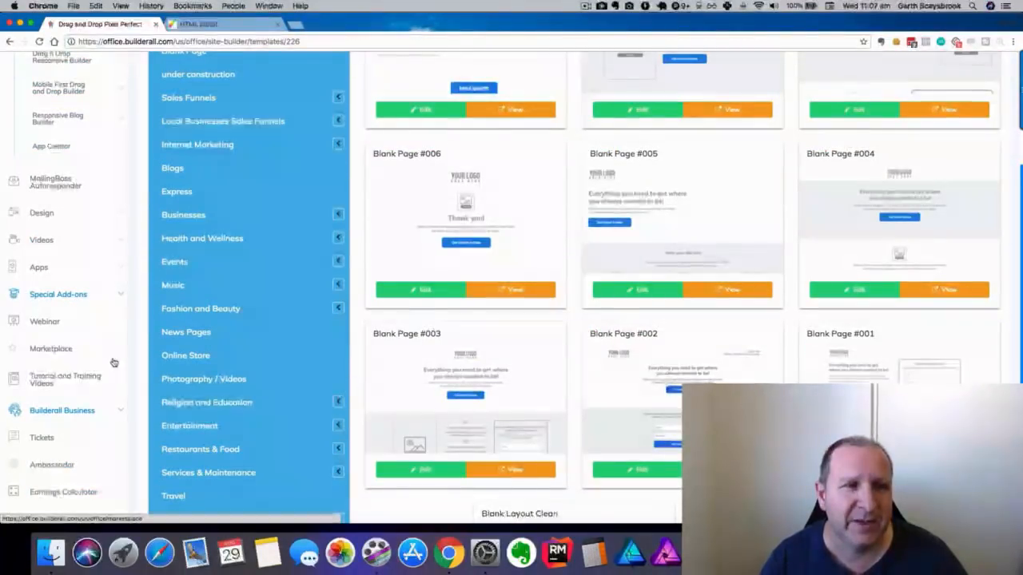
{"action": "left_click", "coordinate": [60, 382]}
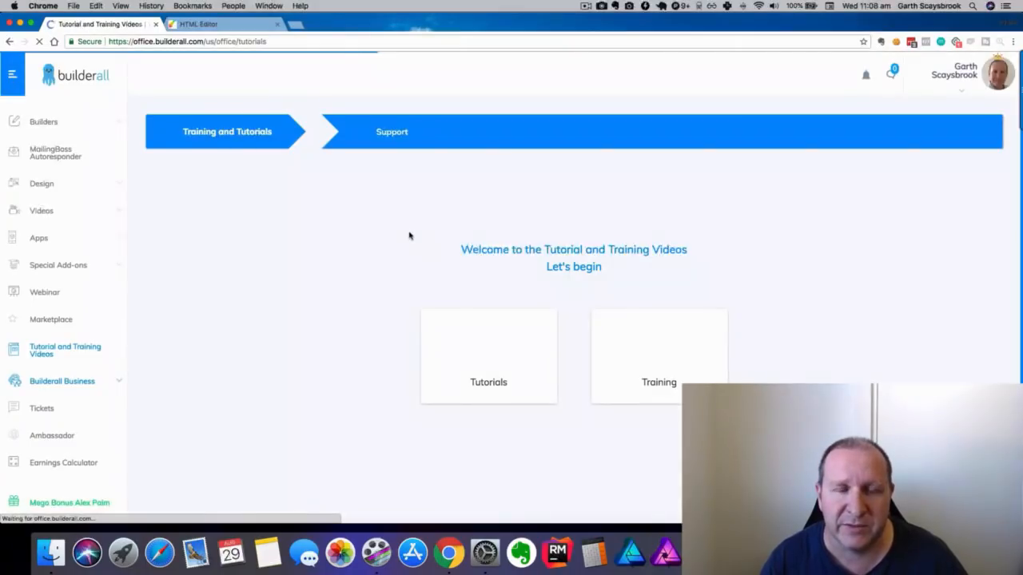
Open Tutorials, expand Drag N Drop Site Builder and browse its Pixel Perfect videos.
{"action": "left_click", "coordinate": [510, 387]}
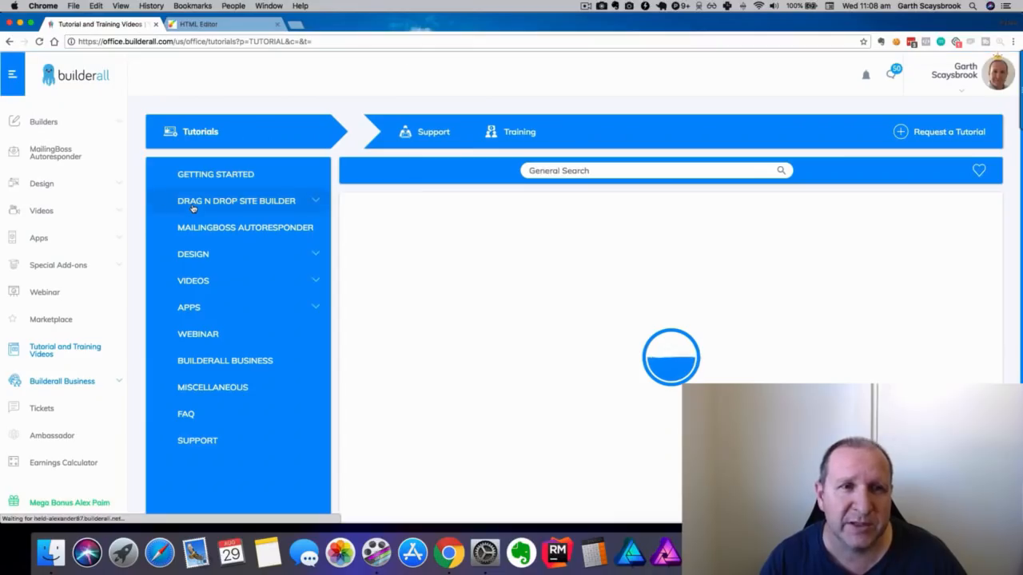
{"action": "left_click", "coordinate": [202, 207]}
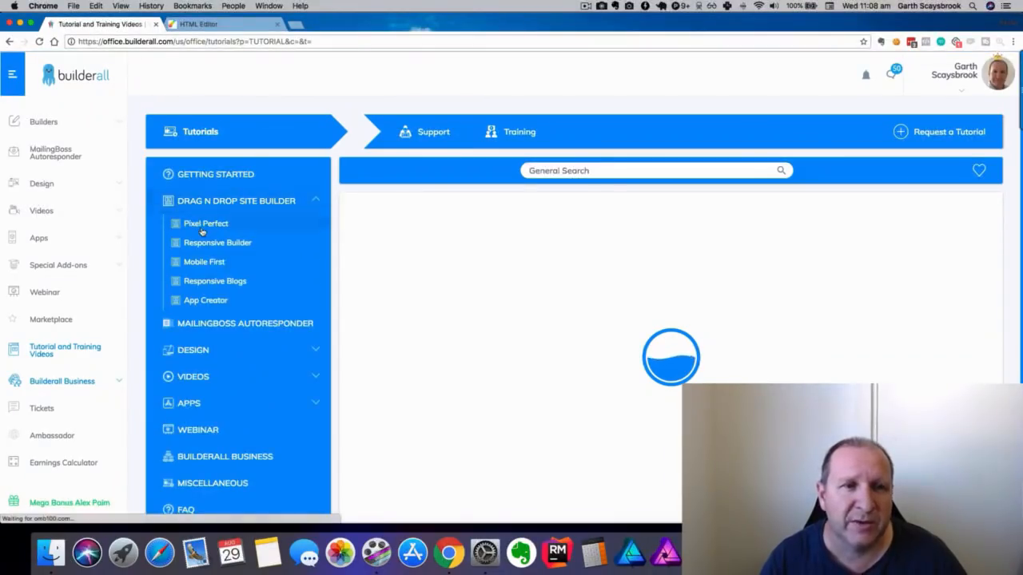
{"action": "left_click", "coordinate": [201, 224]}
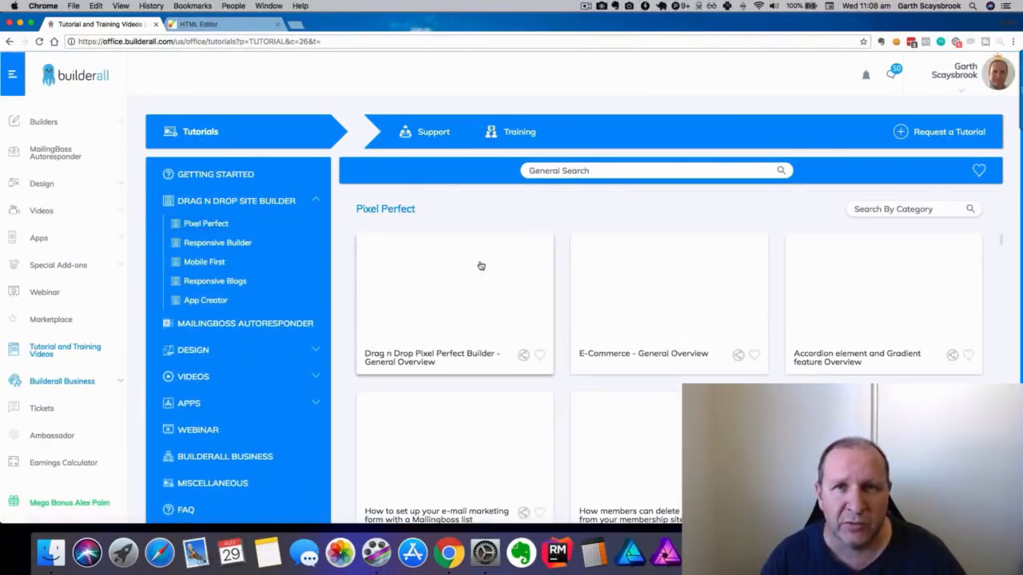
{"action": "scroll", "coordinate": [499, 279], "scroll_direction": "down", "scroll_amount": 3}
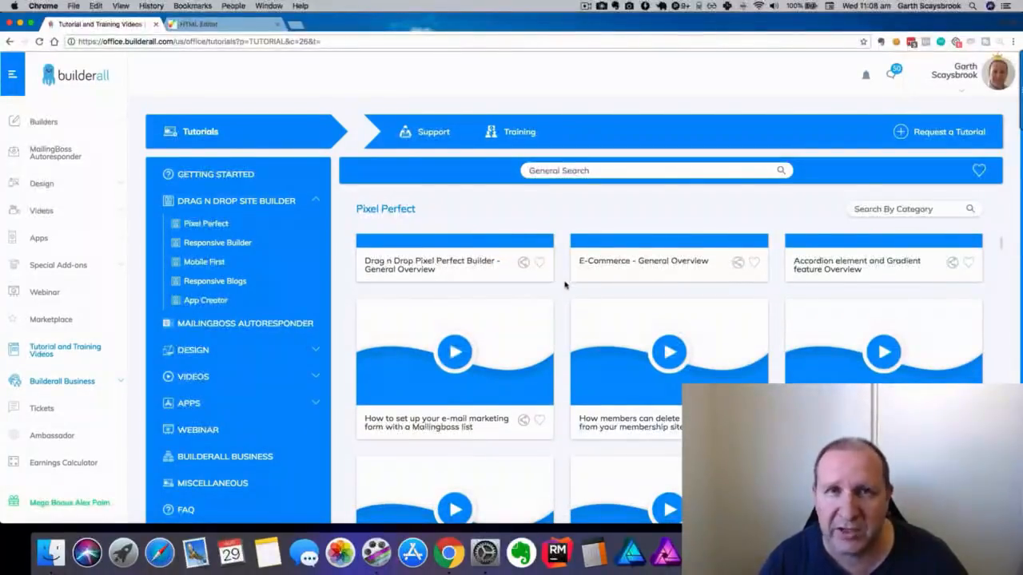
{"action": "scroll", "coordinate": [564, 285], "scroll_direction": "down", "scroll_amount": 3}
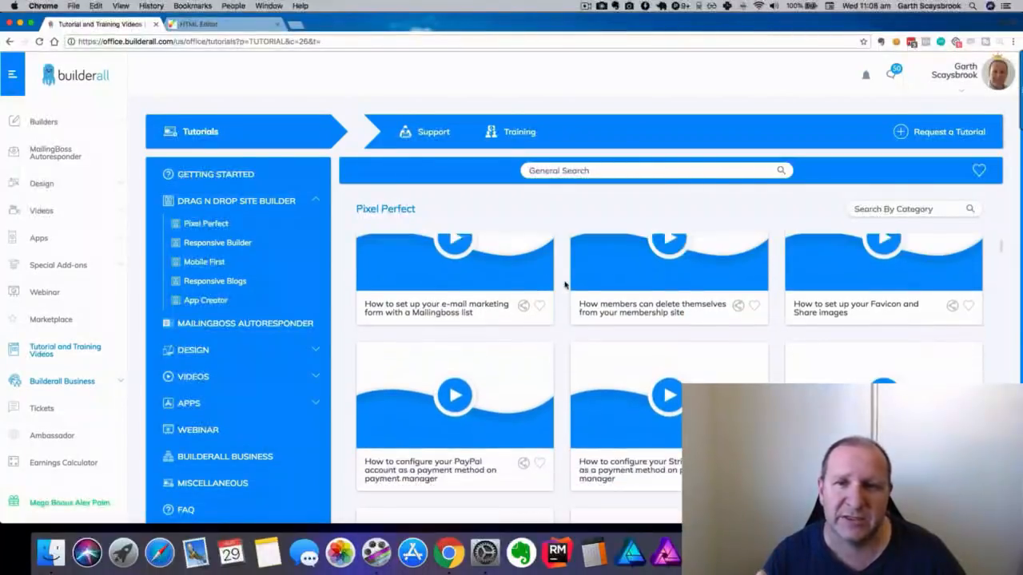
{"action": "scroll", "coordinate": [564, 285], "scroll_direction": "down", "scroll_amount": 5}
{"action": "scroll", "coordinate": [564, 284], "scroll_direction": "up", "scroll_amount": 10}
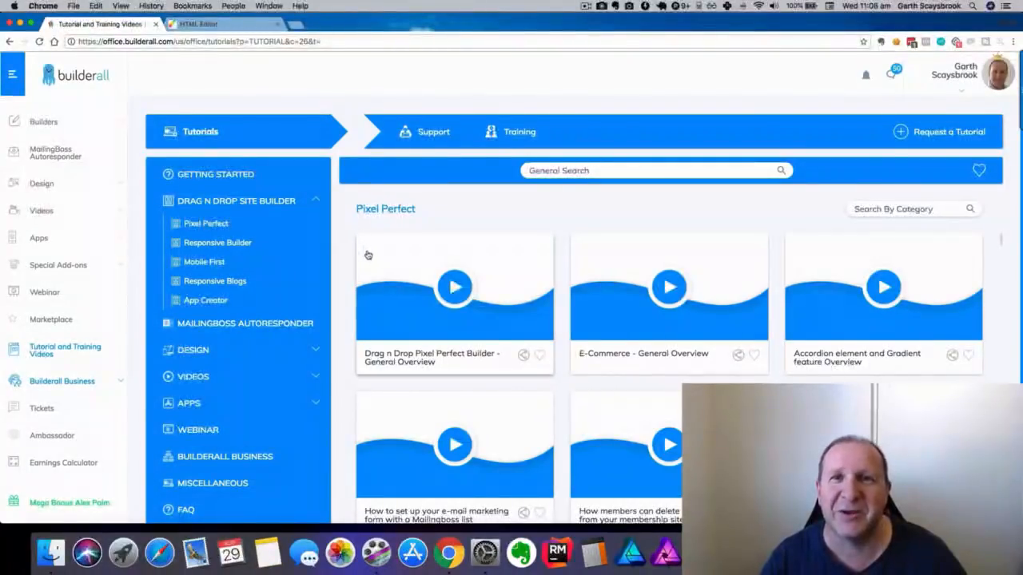
{"action": "left_click", "coordinate": [583, 8]}
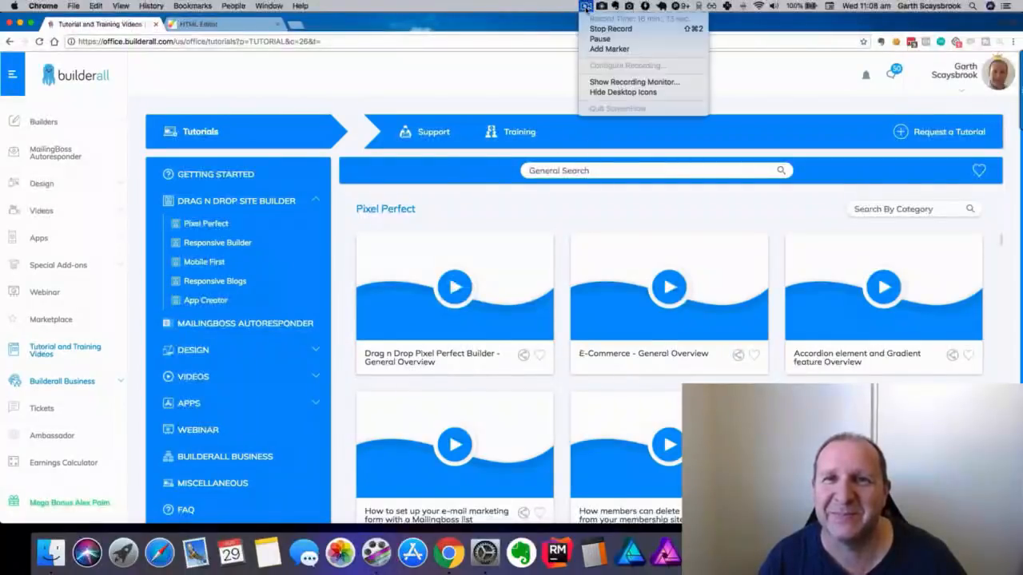
Resume on the New Website template gallery using the recorder menu.
{"action": "left_click", "coordinate": [591, 29]}
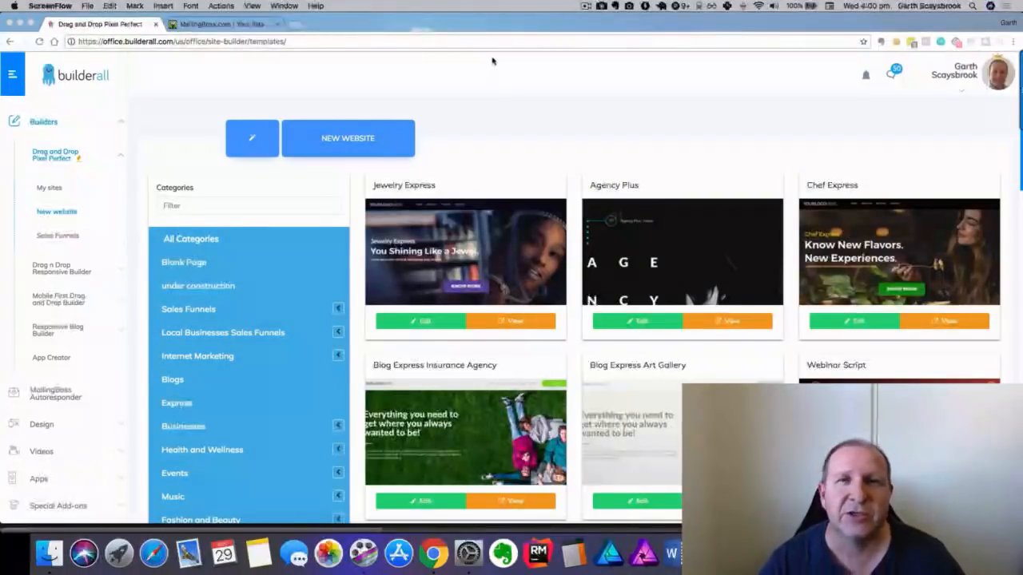
Filter template categories by 'lead' and open the Lead Magnet Funnel template for editing.
{"action": "left_click", "coordinate": [181, 205]}
{"action": "left_click", "coordinate": [181, 204]}
{"action": "type", "text": "f"}
{"action": "key", "text": "BackSpace"}
{"action": "type", "text": "lead"}
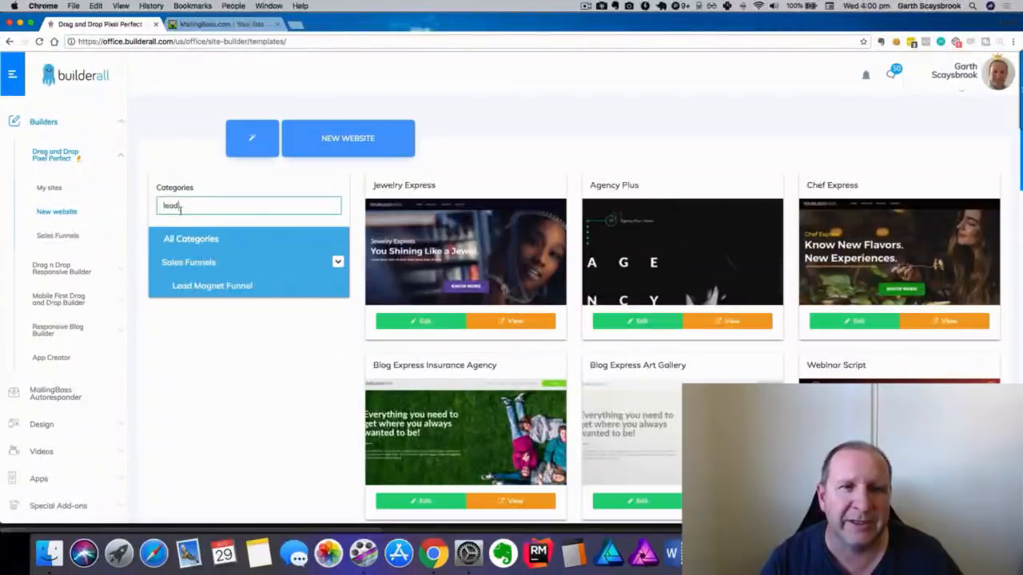
{"action": "left_click", "coordinate": [186, 288]}
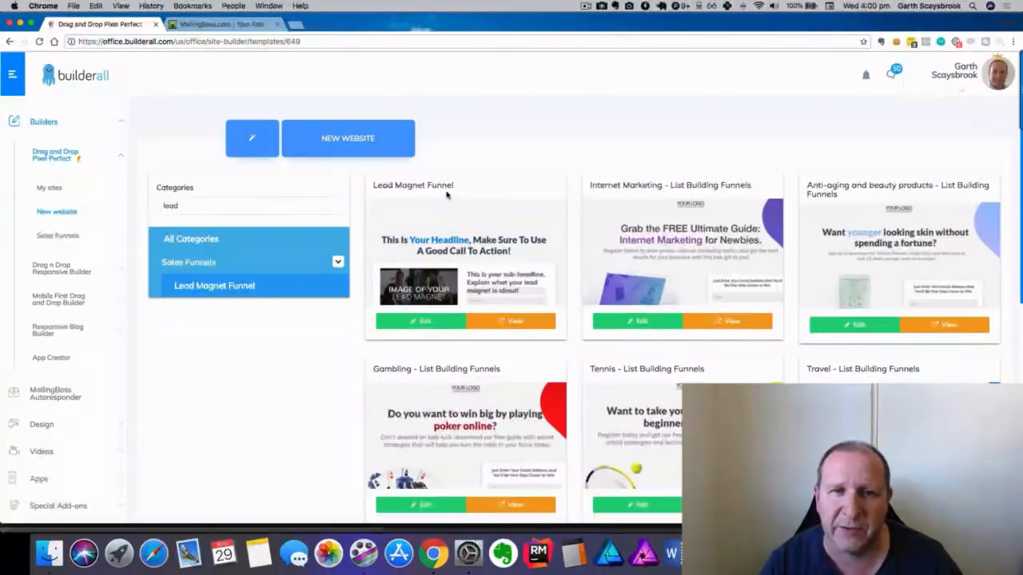
{"action": "left_click", "coordinate": [423, 323]}
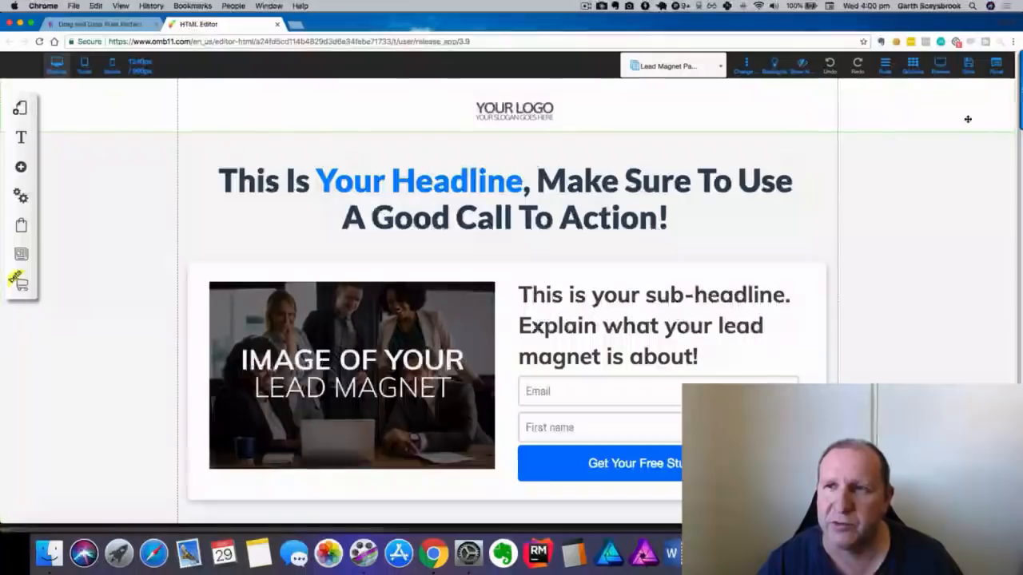
Save the Lead Magnet page as new site 'leadmagnettest2', then go back to the template gallery.
{"action": "left_click", "coordinate": [968, 72]}
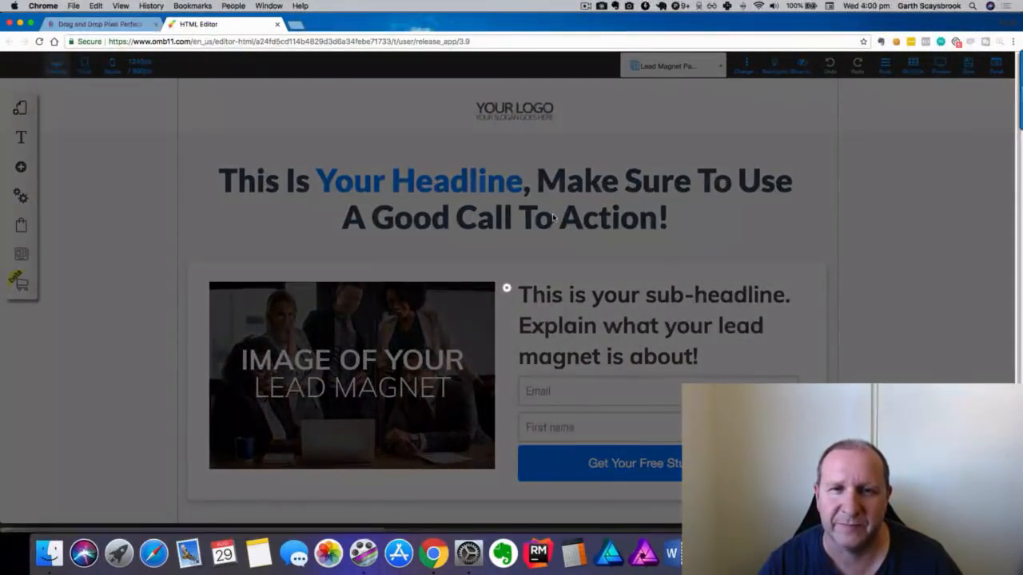
{"action": "type", "text": "lead"}
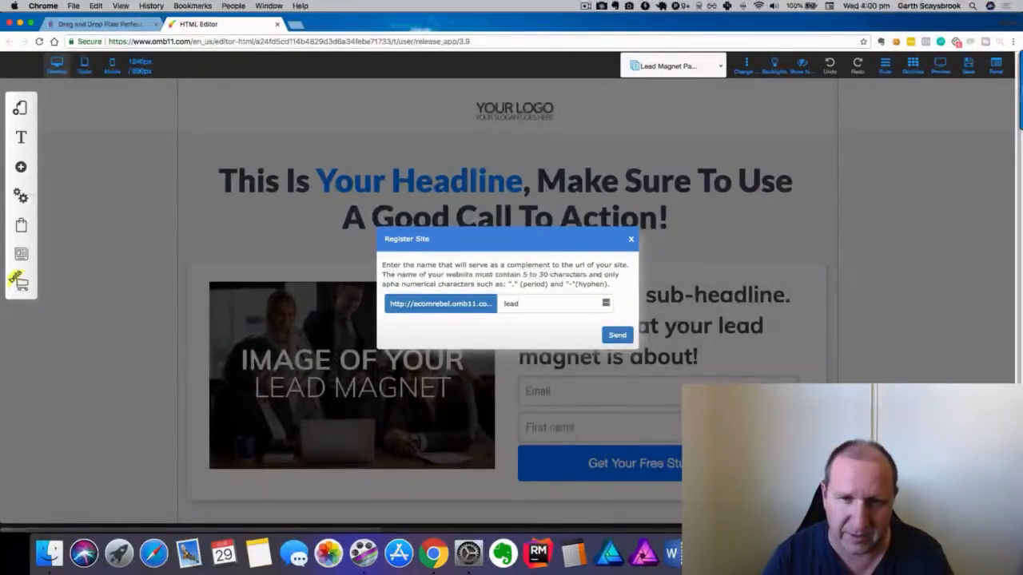
{"action": "type", "text": "magnettest2"}
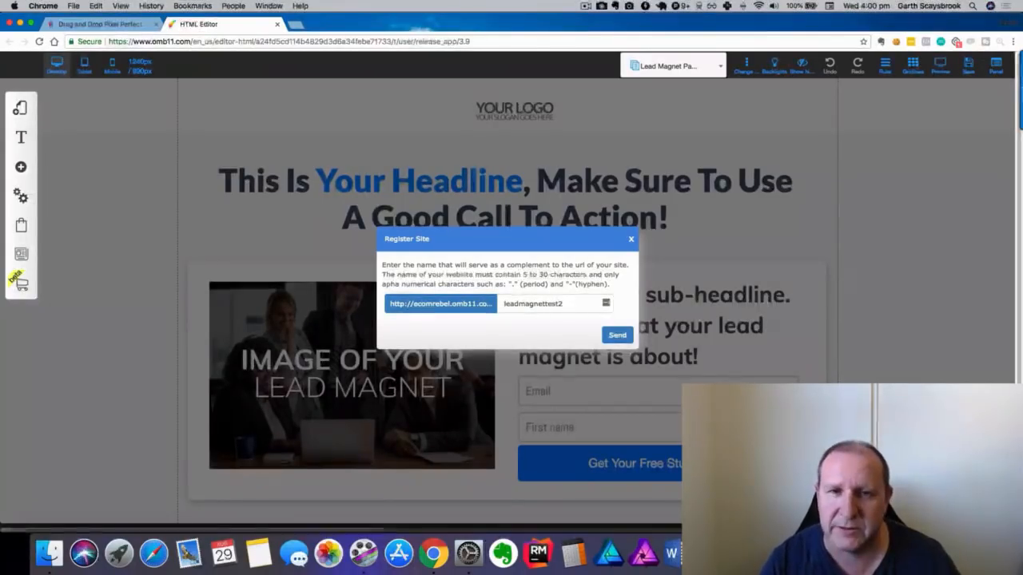
{"action": "key", "text": "BackSpace"}
{"action": "key", "text": "BackSpace"}
{"action": "key", "text": "BackSpace"}
{"action": "key", "text": "BackSpace"}
{"action": "type", "text": "2"}
{"action": "left_click", "coordinate": [618, 336]}
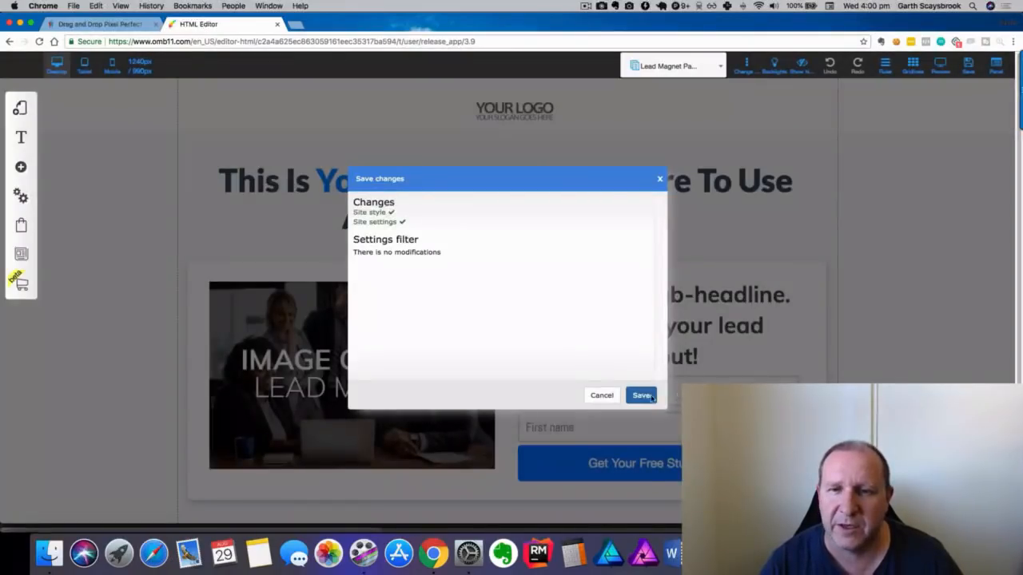
{"action": "left_click", "coordinate": [642, 396]}
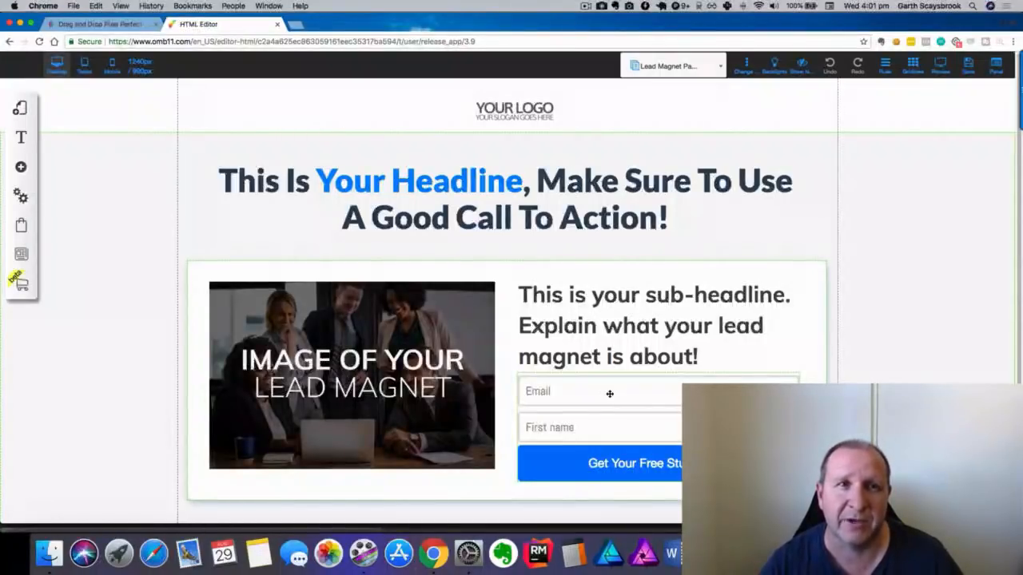
{"action": "left_click", "coordinate": [100, 24]}
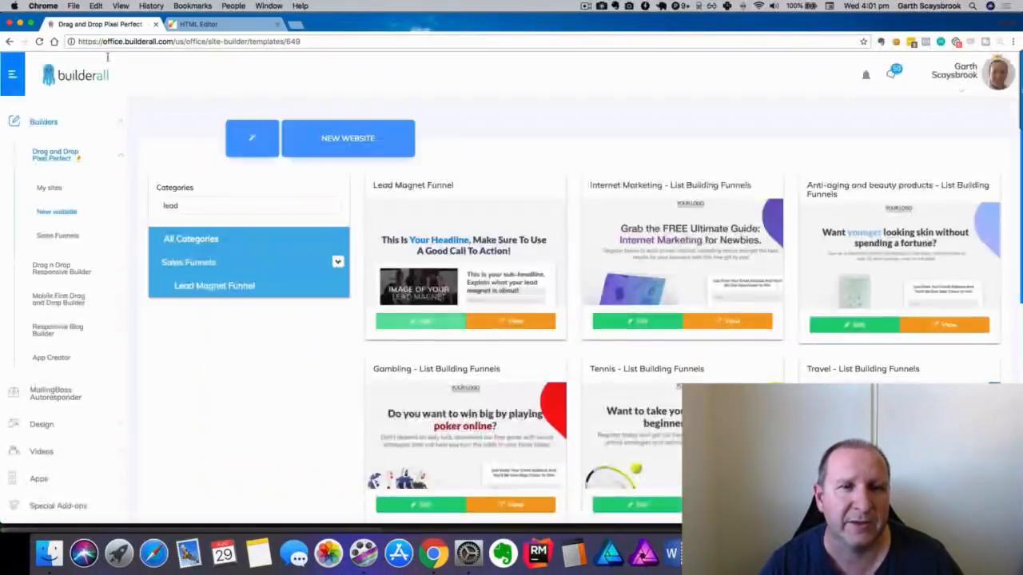
Go to MailingBoss Autoresponder and launch MailingBoss in a new tab.
{"action": "left_click", "coordinate": [50, 401]}
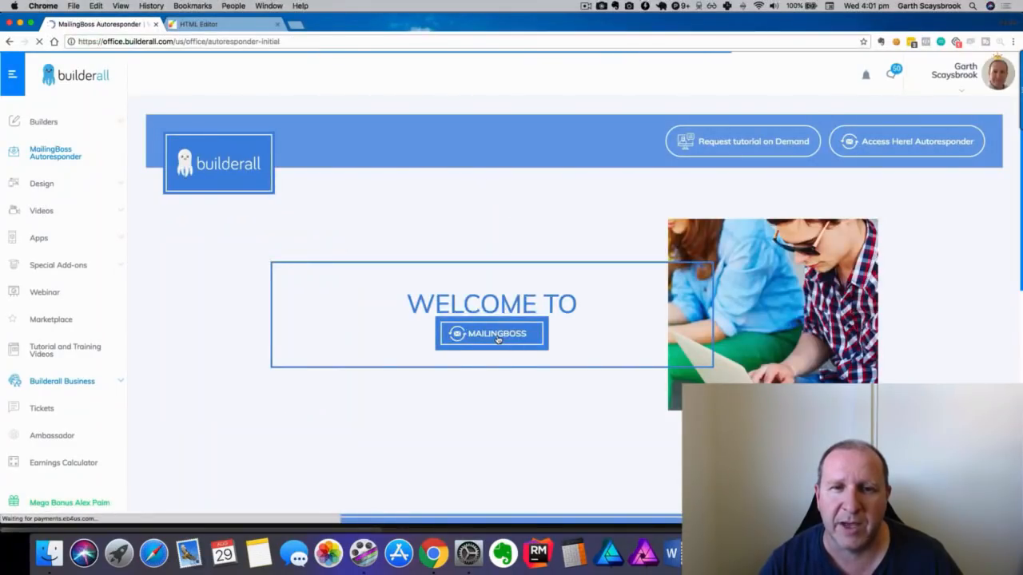
{"action": "left_click", "coordinate": [496, 333]}
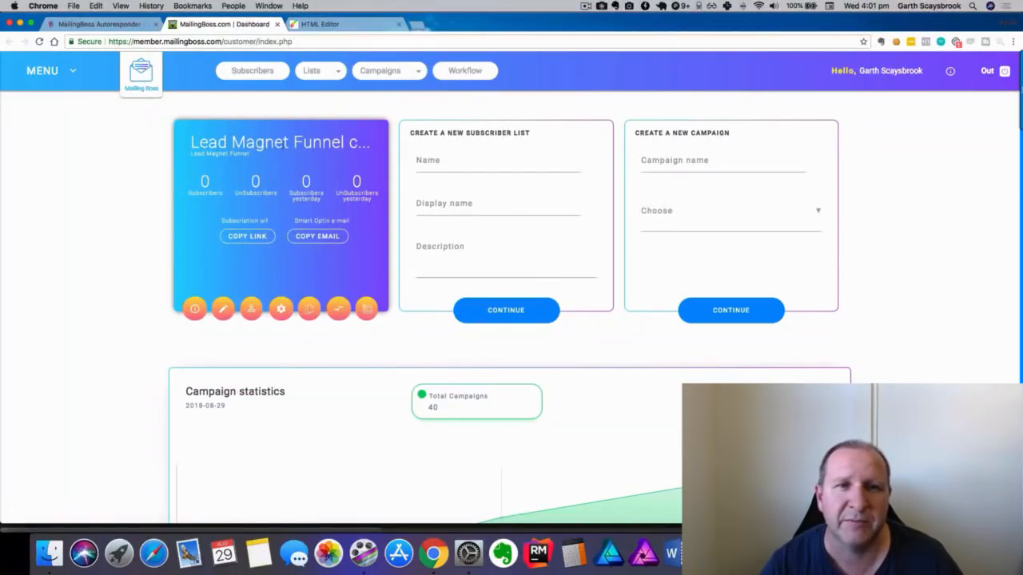
Open the Lead Magnet Funnel copy_5 list overview, check the editor tab, then show its Quick links.
{"action": "left_click", "coordinate": [194, 310]}
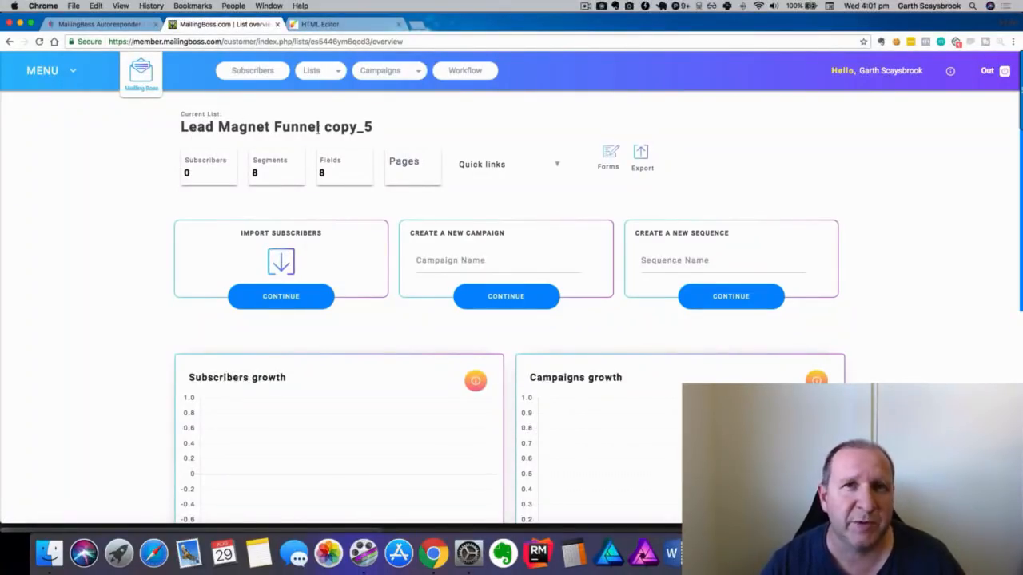
{"action": "left_click", "coordinate": [321, 24]}
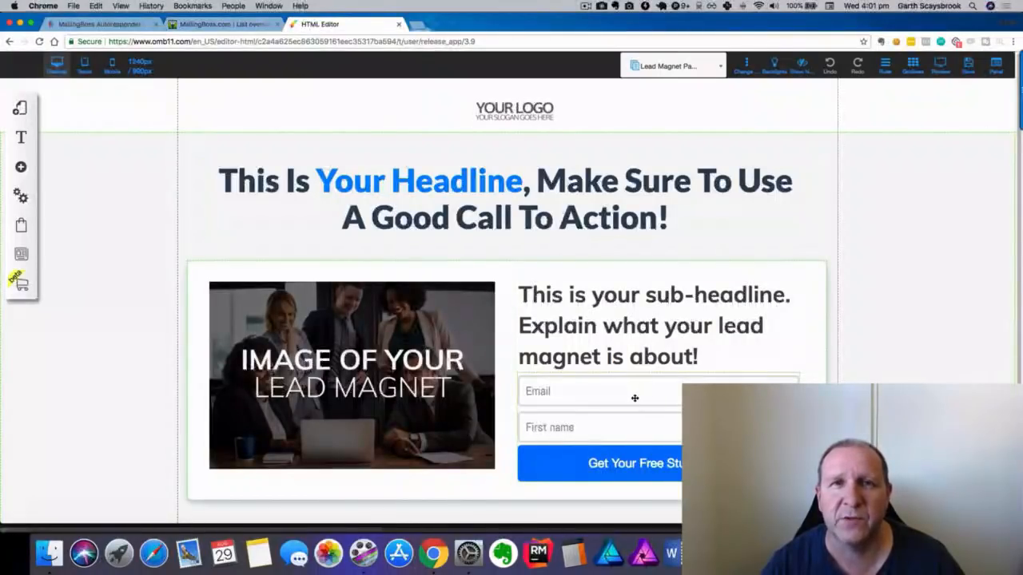
{"action": "left_click", "coordinate": [223, 25]}
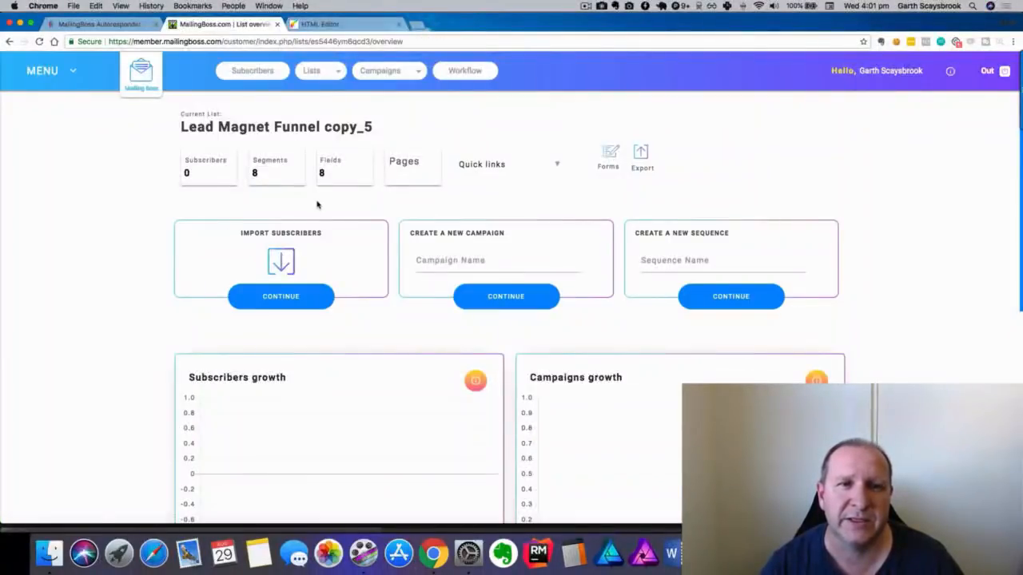
{"action": "scroll", "coordinate": [413, 230], "scroll_direction": "down", "scroll_amount": 3}
{"action": "scroll", "coordinate": [413, 231], "scroll_direction": "up", "scroll_amount": 3}
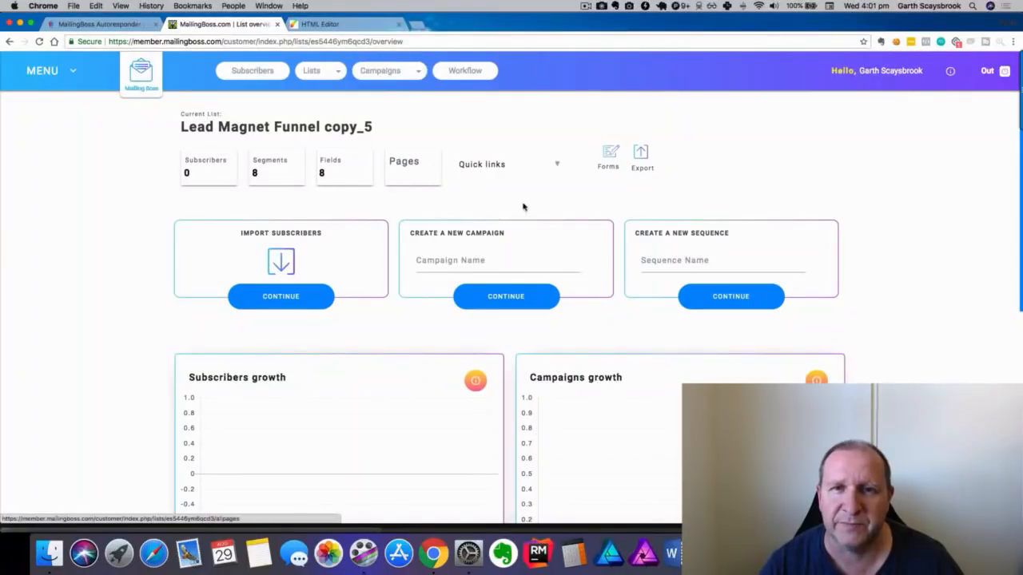
{"action": "left_click", "coordinate": [497, 165]}
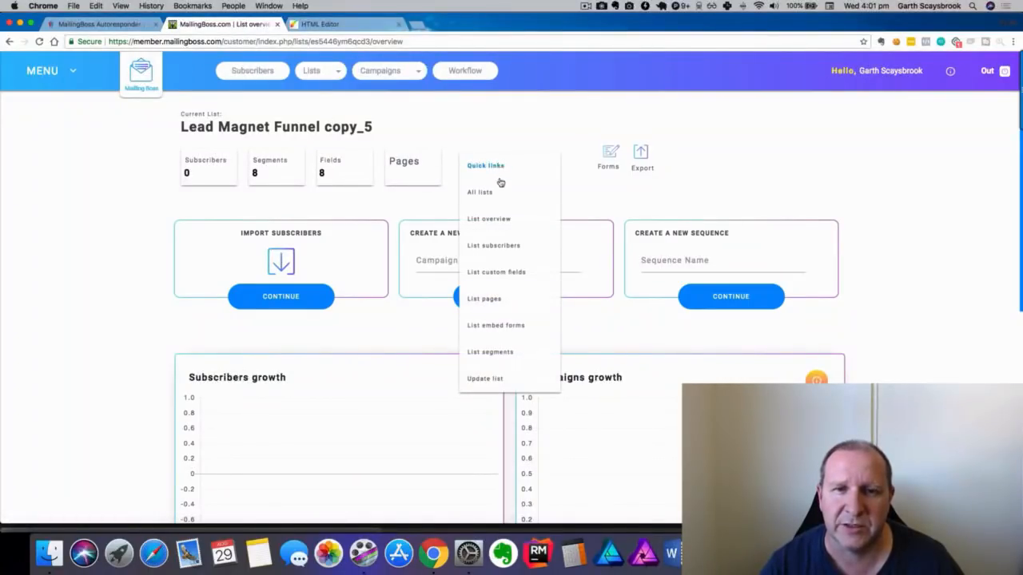
Rename the list to 'Lead Magnet Funnel test' via Update list, save, and show Advanced settings.
{"action": "left_click", "coordinate": [489, 377]}
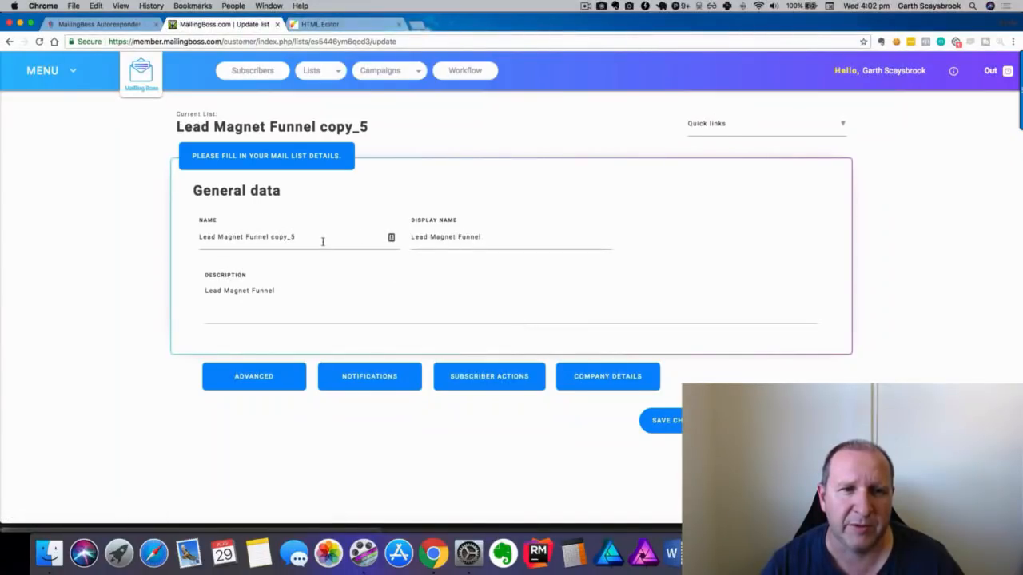
{"action": "left_click", "coordinate": [323, 236]}
{"action": "key", "text": "BackSpace"}
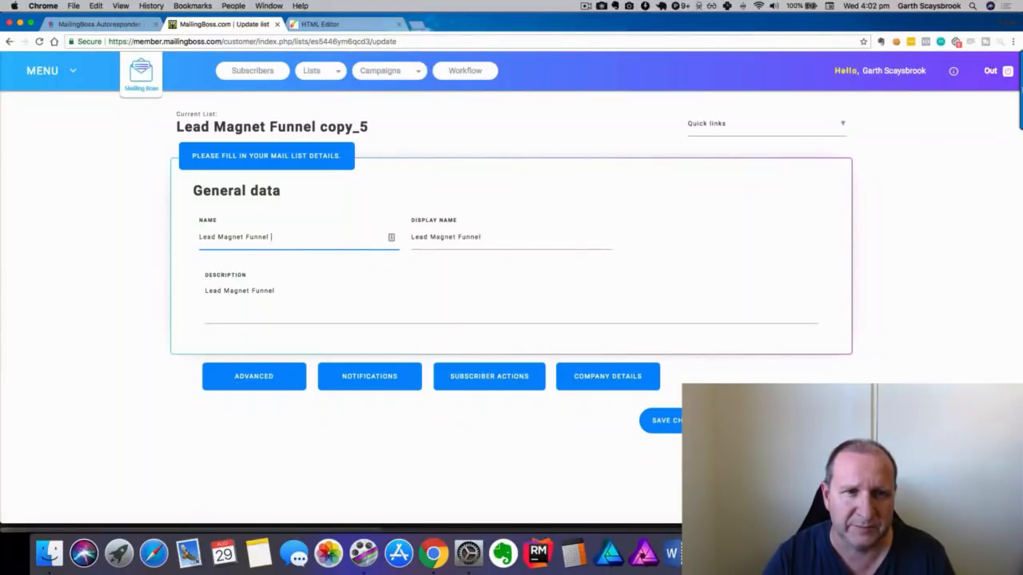
{"action": "type", "text": "test"}
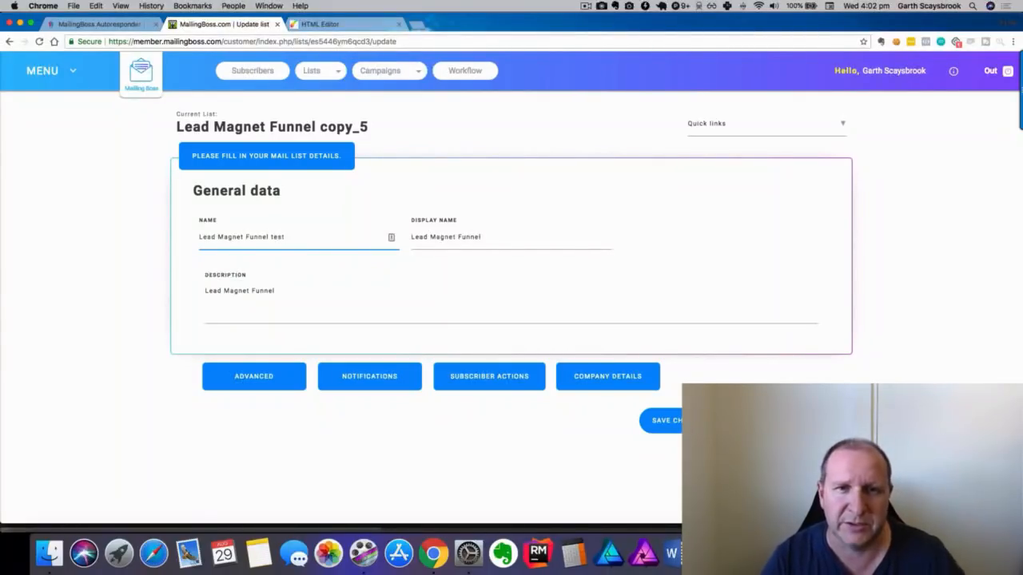
{"action": "left_click", "coordinate": [660, 429]}
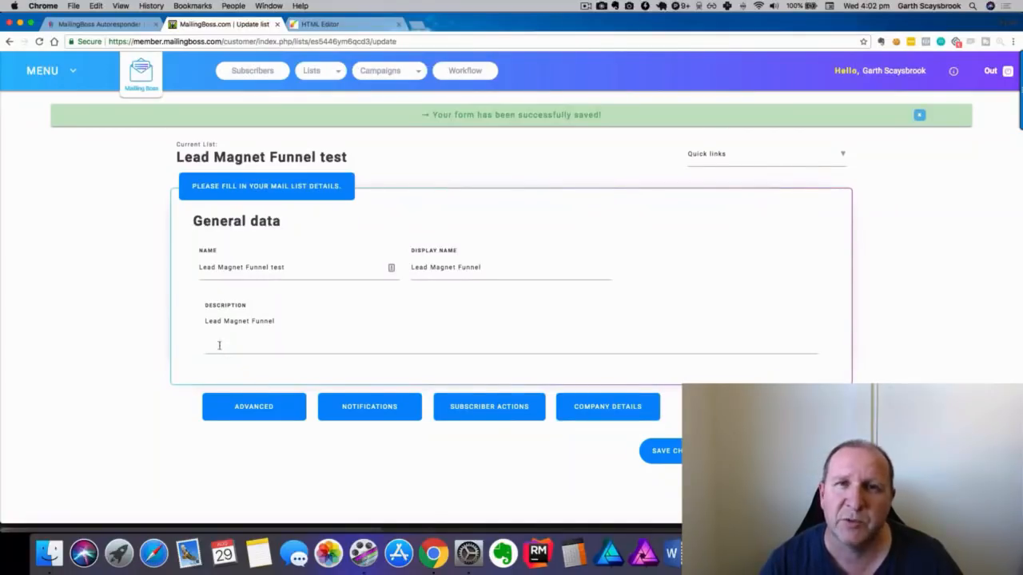
{"action": "left_click", "coordinate": [250, 409]}
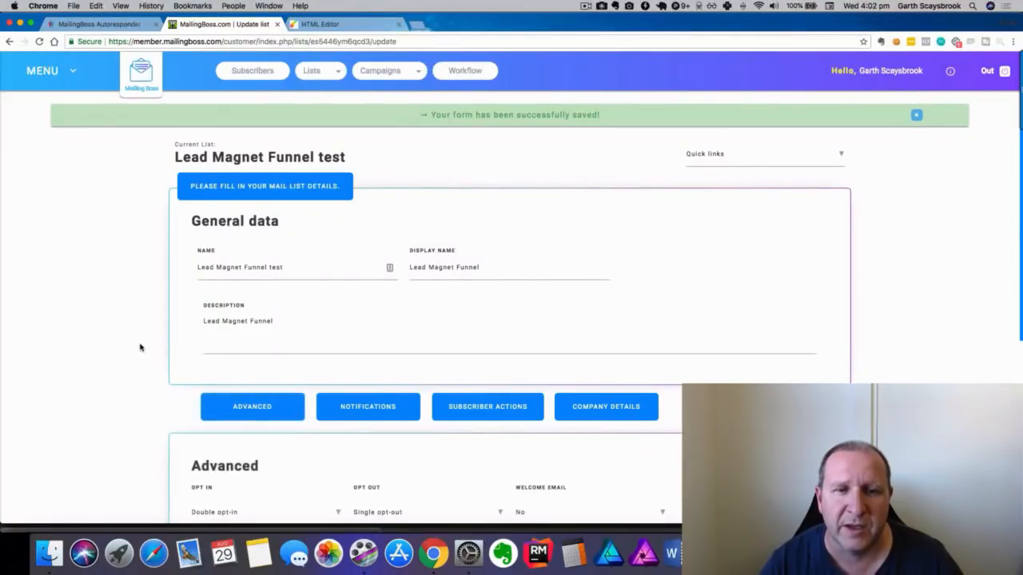
{"action": "scroll", "coordinate": [138, 346], "scroll_direction": "down", "scroll_amount": 5}
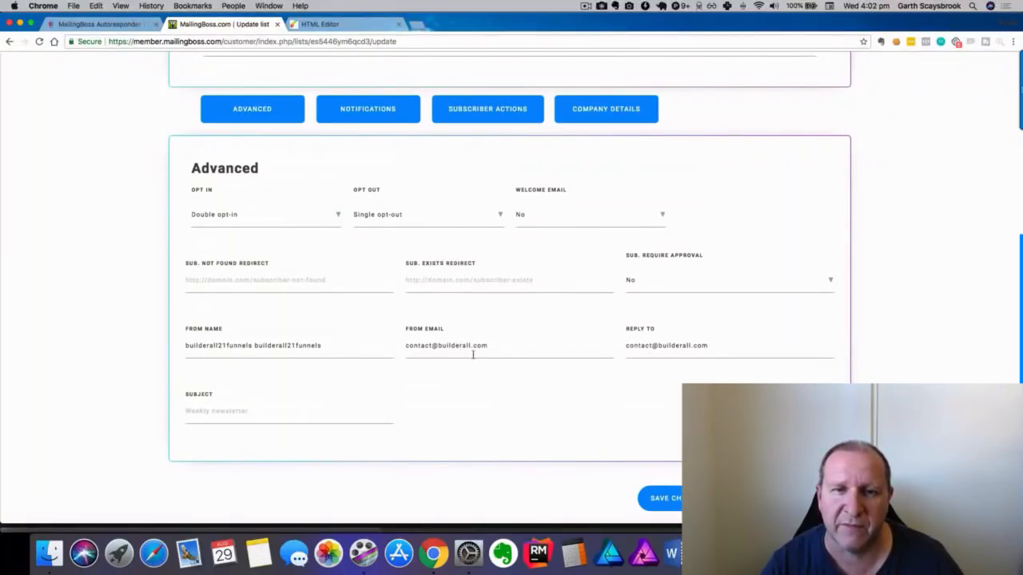
Replace From Name, From Email and Reply To with the owner's name and e-mail address.
{"action": "left_click_drag", "start_coordinate": [358, 346], "coordinate": [183, 348]}
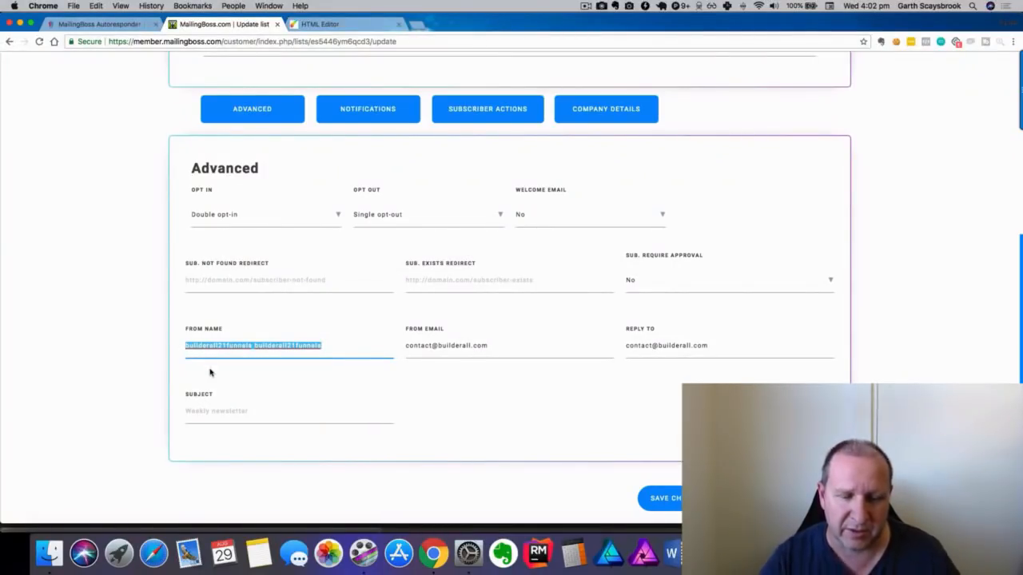
{"action": "type", "text": "Garth"}
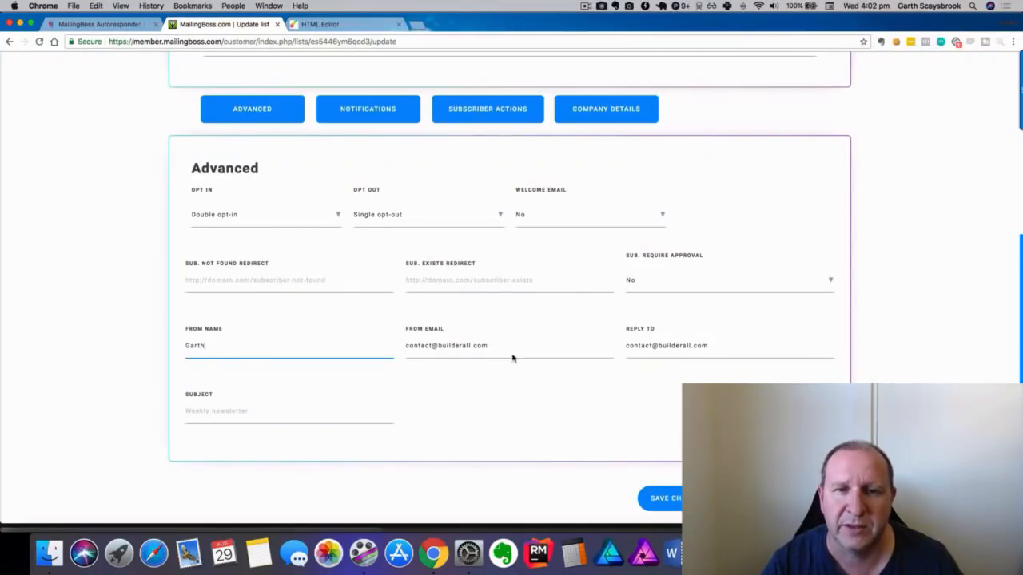
{"action": "left_click_drag", "start_coordinate": [498, 345], "coordinate": [384, 347]}
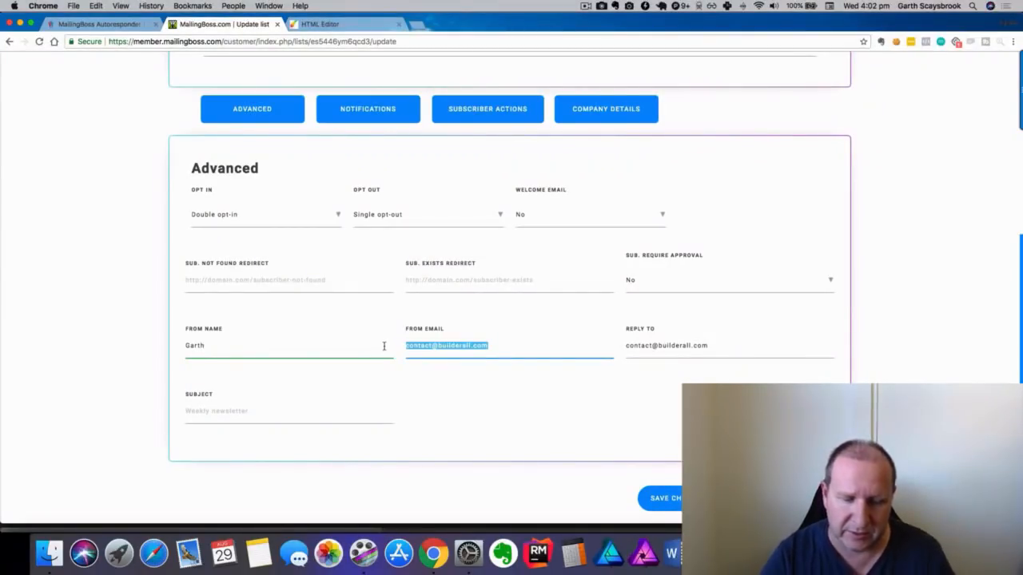
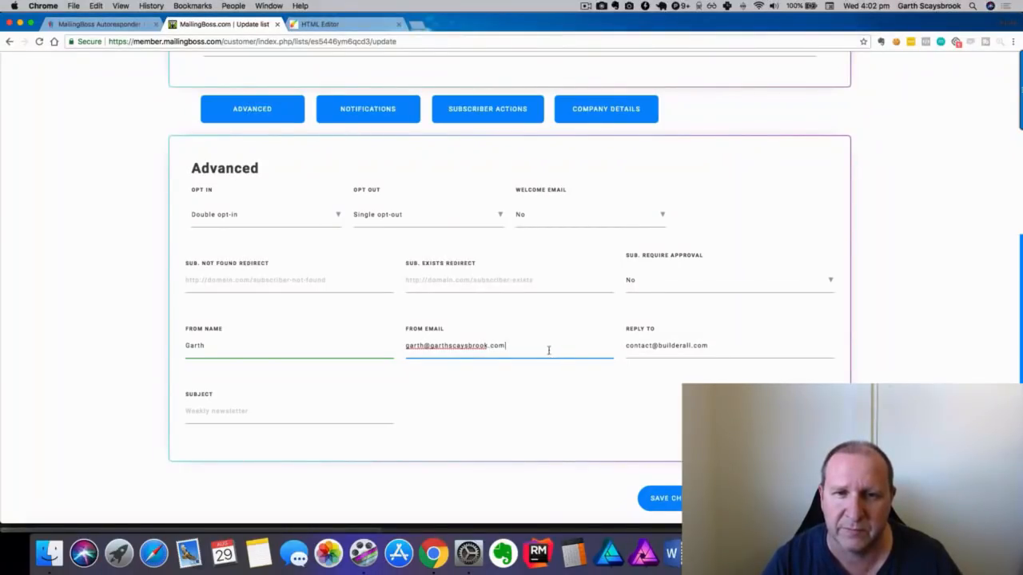
{"action": "left_click_drag", "start_coordinate": [548, 350], "coordinate": [408, 346]}
{"action": "key", "text": "super+c"}
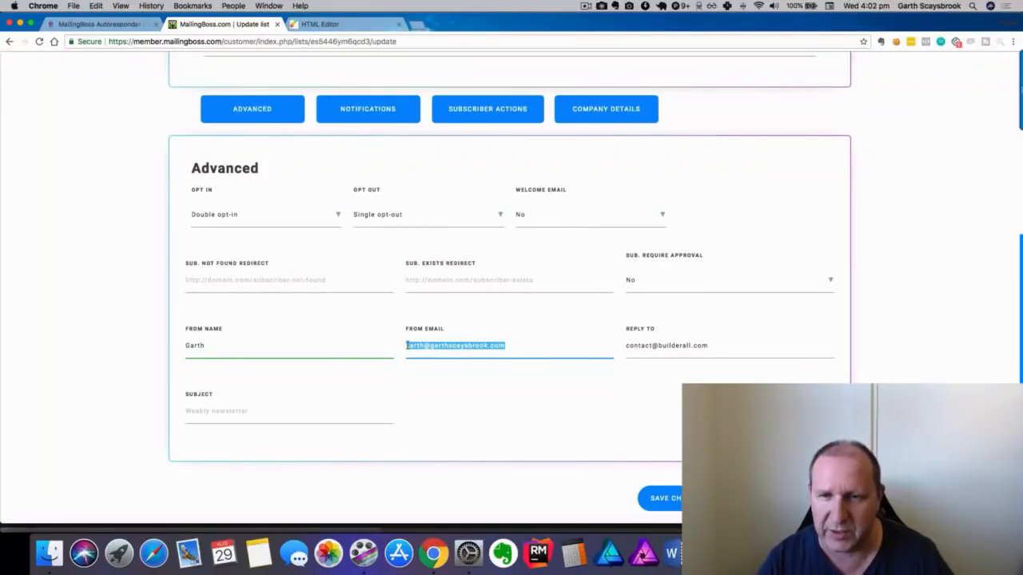
{"action": "left_click_drag", "start_coordinate": [763, 339], "coordinate": [742, 343]}
{"action": "key", "text": "super+v"}
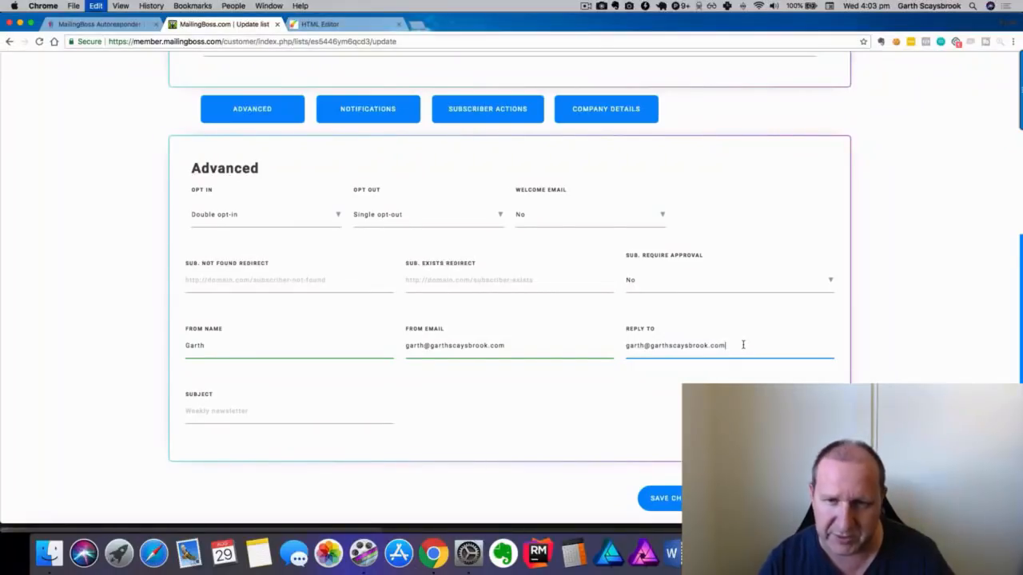
Set Opt In to Single opt-in and save the list's advanced settings.
{"action": "left_click", "coordinate": [287, 216]}
{"action": "left_click", "coordinate": [284, 244]}
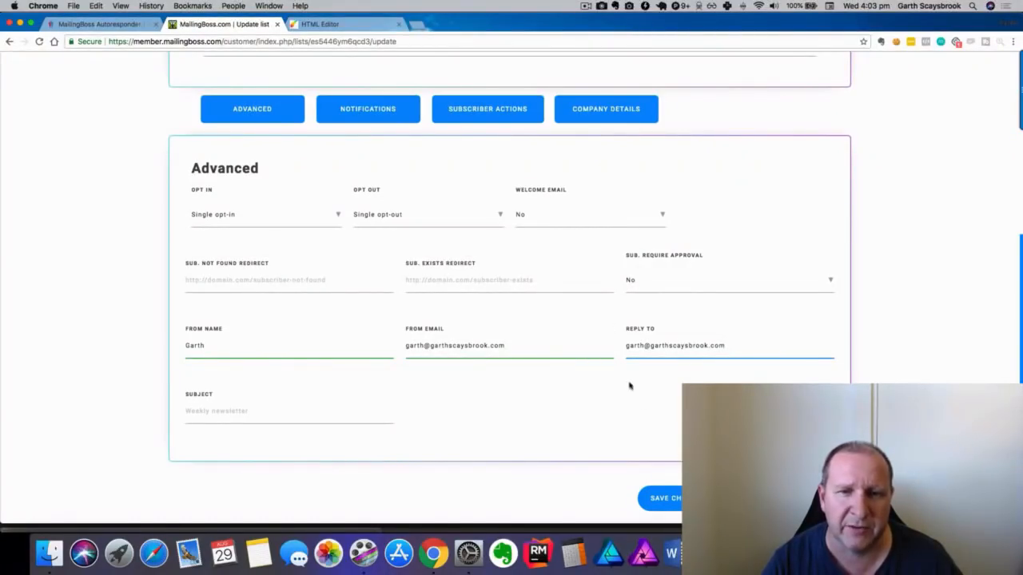
{"action": "left_click", "coordinate": [663, 499]}
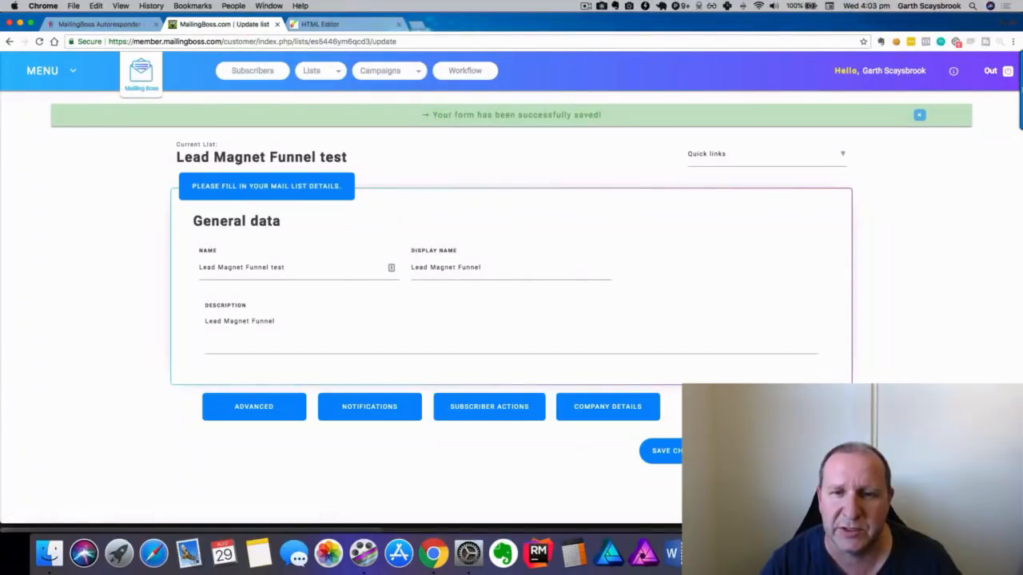
Replace the company name in MailingBoss Company Details with the owner's name.
{"action": "left_click", "coordinate": [588, 418]}
{"action": "scroll", "coordinate": [554, 328], "scroll_direction": "down", "scroll_amount": 5}
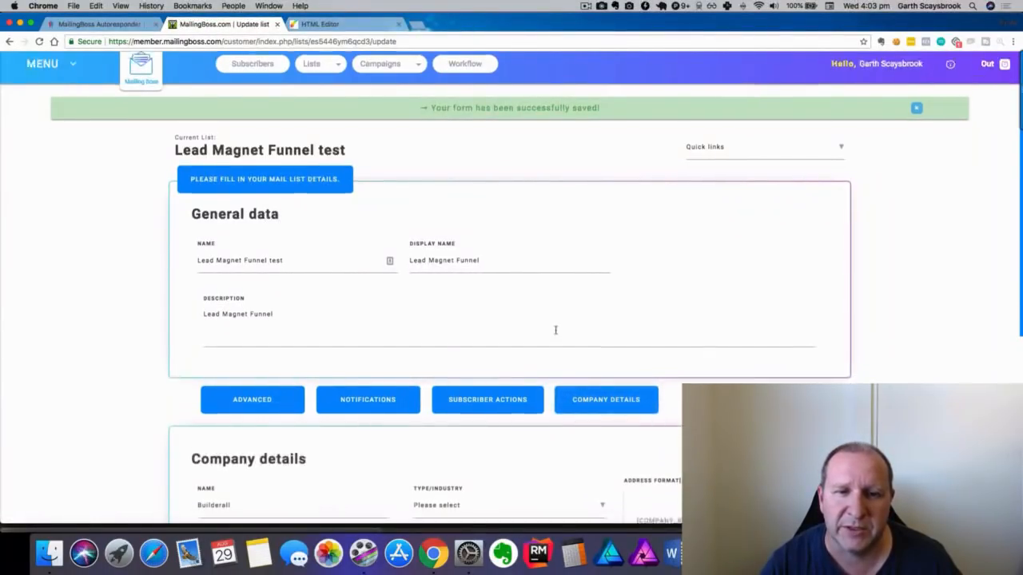
{"action": "scroll", "coordinate": [556, 332], "scroll_direction": "down", "scroll_amount": 3}
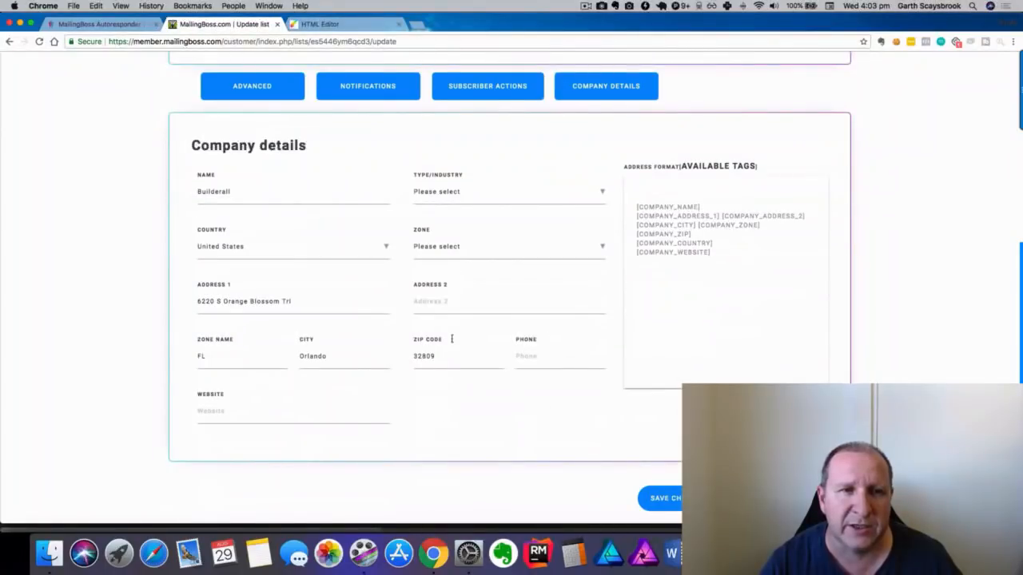
{"action": "left_click", "coordinate": [310, 196]}
{"action": "key", "text": "BackSpace"}
{"action": "key", "text": "BackSpace"}
{"action": "key", "text": "BackSpace"}
{"action": "key", "text": "BackSpace"}
{"action": "key", "text": "BackSpace"}
{"action": "key", "text": "BackSpace"}
{"action": "key", "text": "BackSpace"}
{"action": "key", "text": "BackSpace"}
{"action": "key", "text": "BackSpace"}
{"action": "key", "text": "BackSpace"}
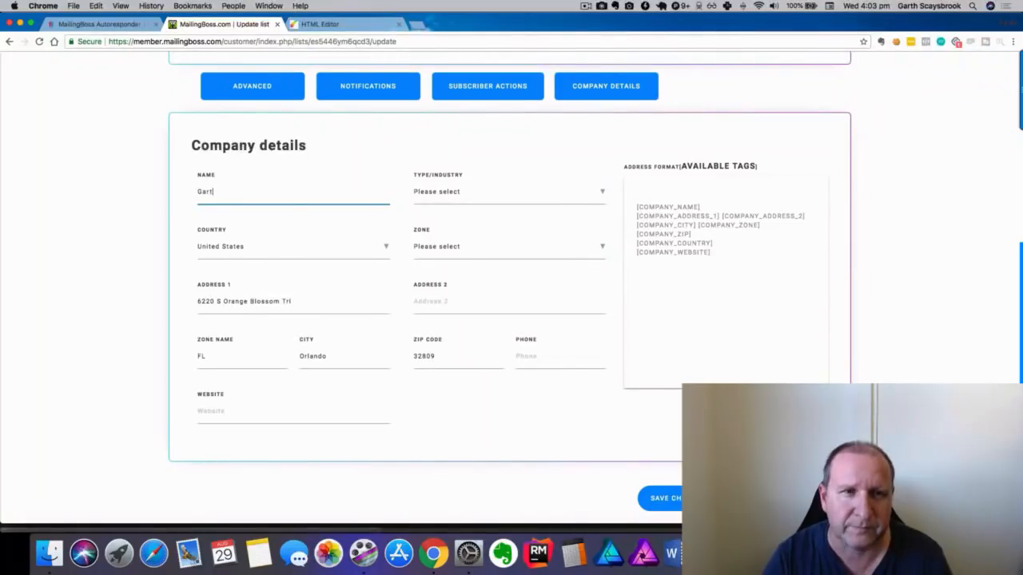
{"action": "key", "text": "Tab"}
Set the company country to Australia and save the company details.
{"action": "scroll", "coordinate": [318, 313], "scroll_direction": "up", "scroll_amount": 5}
{"action": "scroll", "coordinate": [323, 324], "scroll_direction": "up", "scroll_amount": 5}
{"action": "left_click_drag", "start_coordinate": [388, 458], "coordinate": [320, 247]}
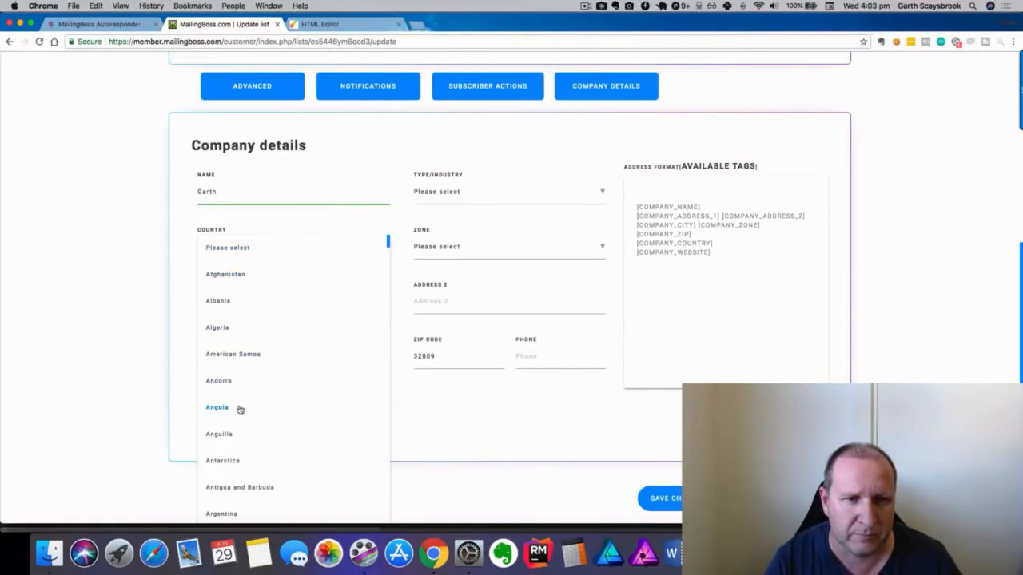
{"action": "scroll", "coordinate": [240, 423], "scroll_direction": "down", "scroll_amount": 3}
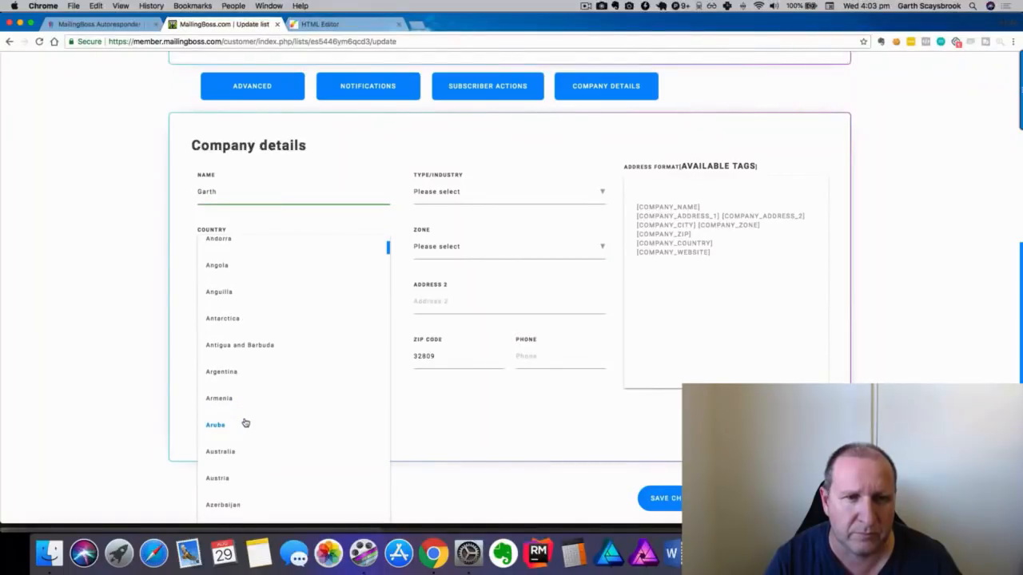
{"action": "left_click", "coordinate": [247, 450]}
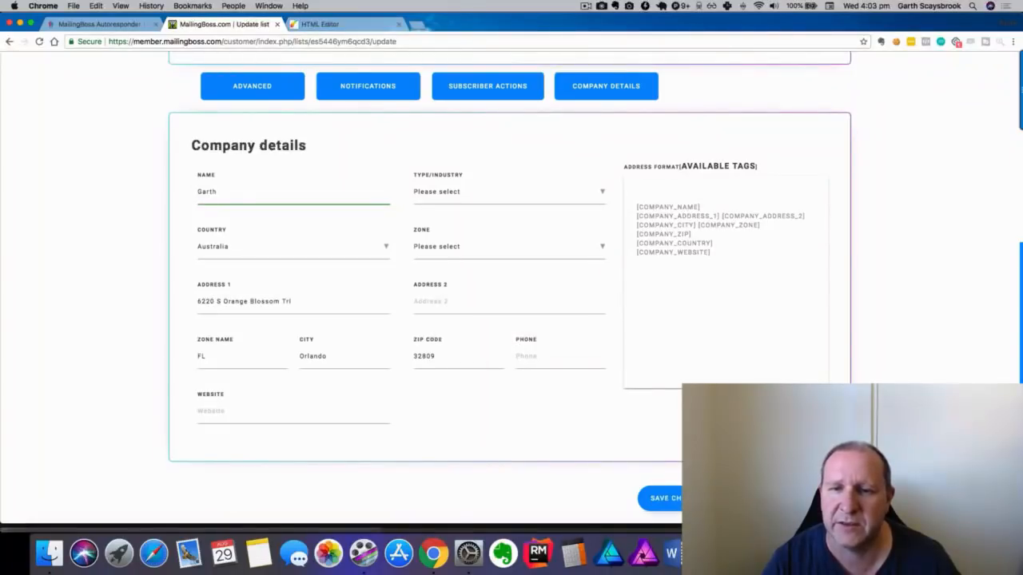
{"action": "left_click", "coordinate": [659, 497]}
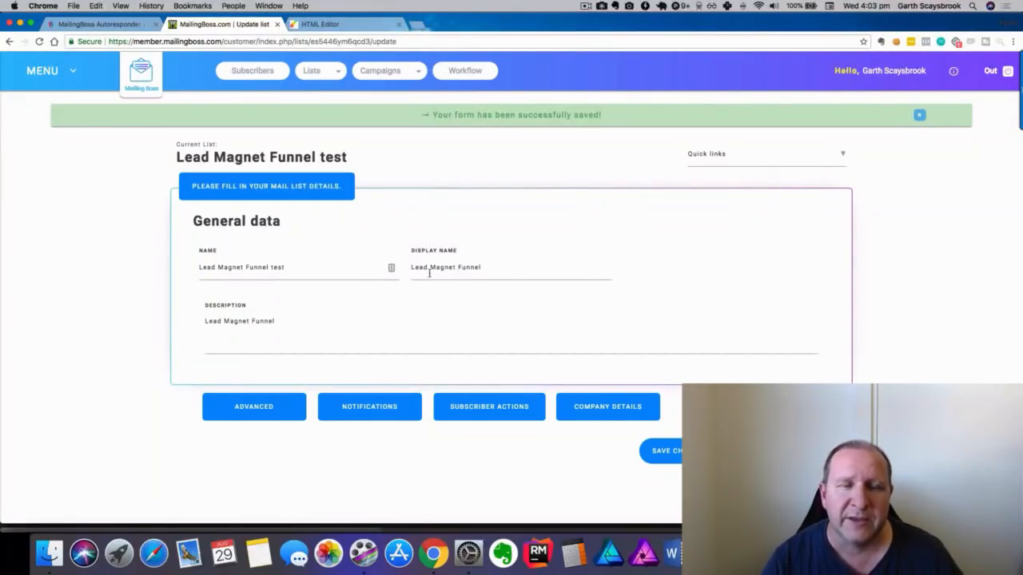
Open the Lead Magnet Funnel test list's custom fields through Quick links.
{"action": "left_click", "coordinate": [328, 26]}
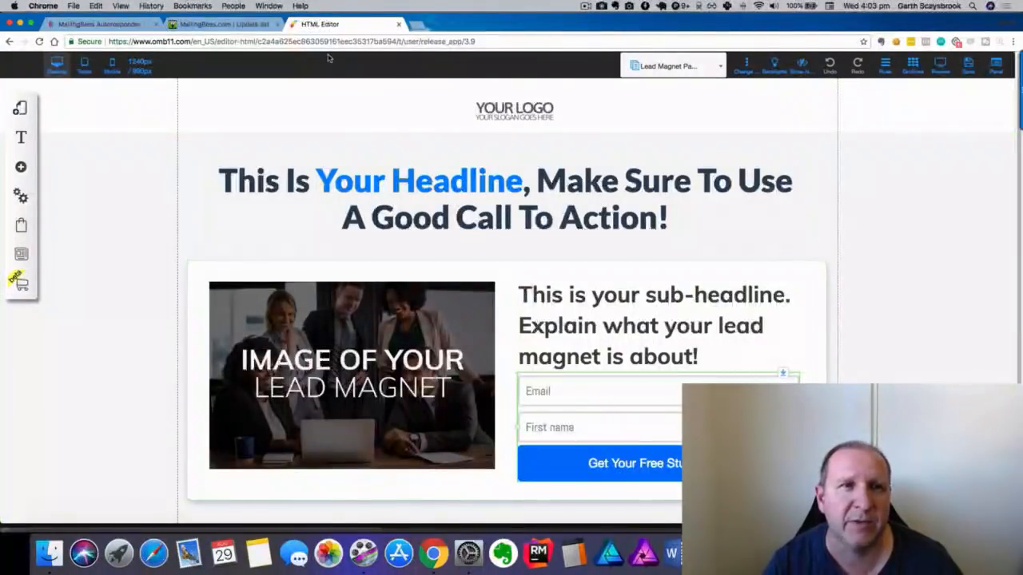
{"action": "left_click", "coordinate": [216, 25]}
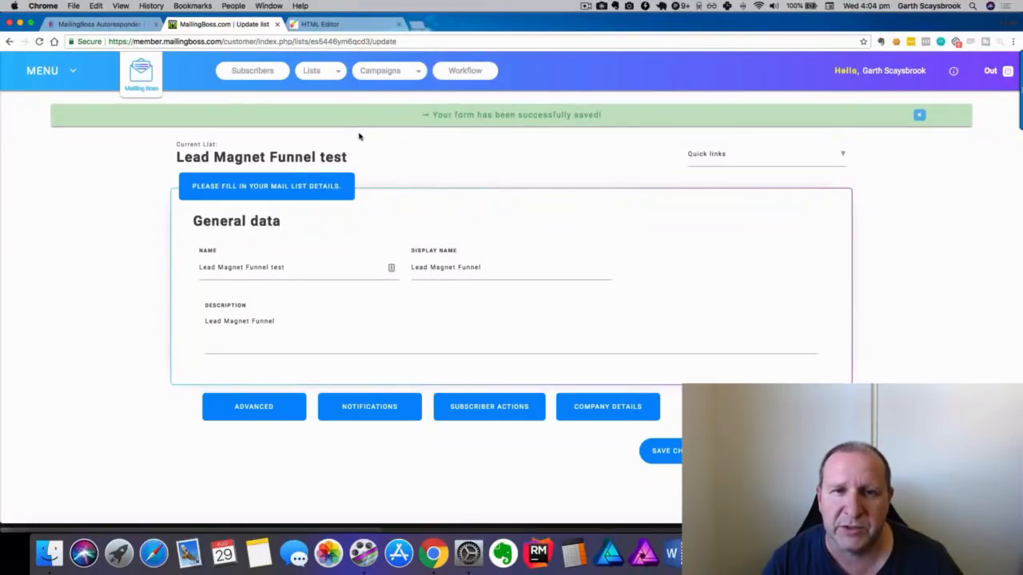
{"action": "left_click", "coordinate": [706, 157]}
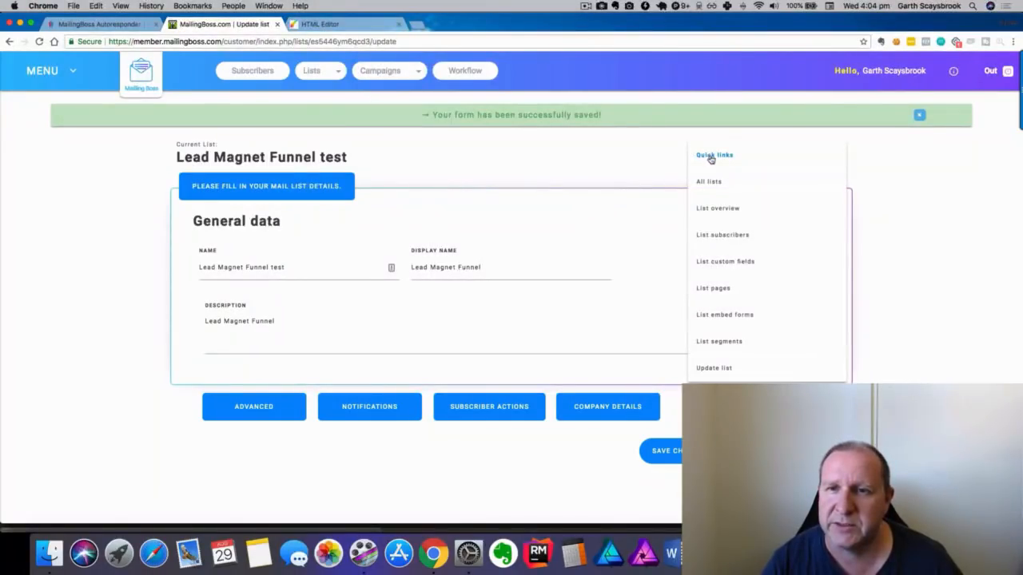
{"action": "left_click", "coordinate": [725, 261]}
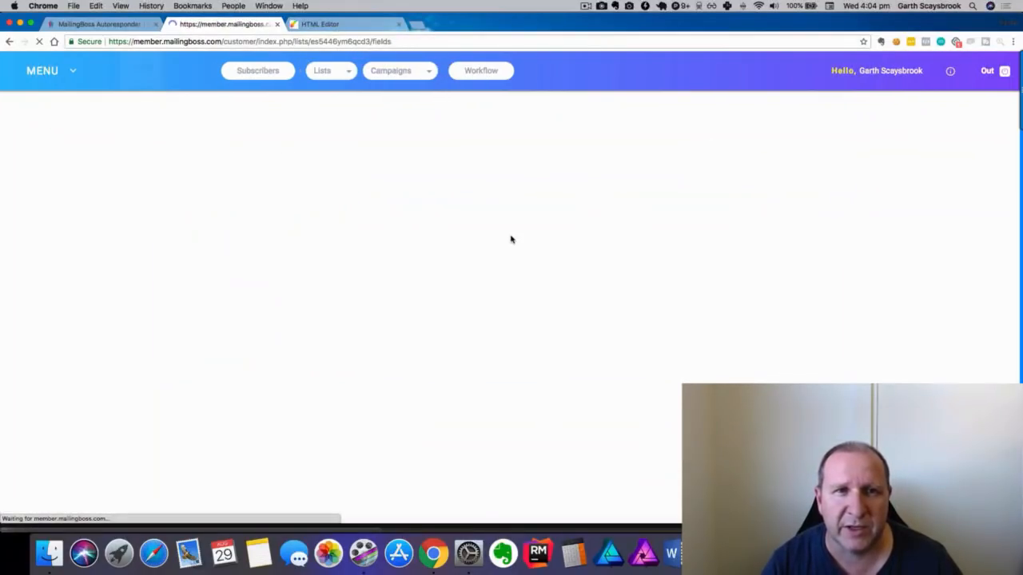
{"action": "scroll", "coordinate": [550, 238], "scroll_direction": "down", "scroll_amount": 5}
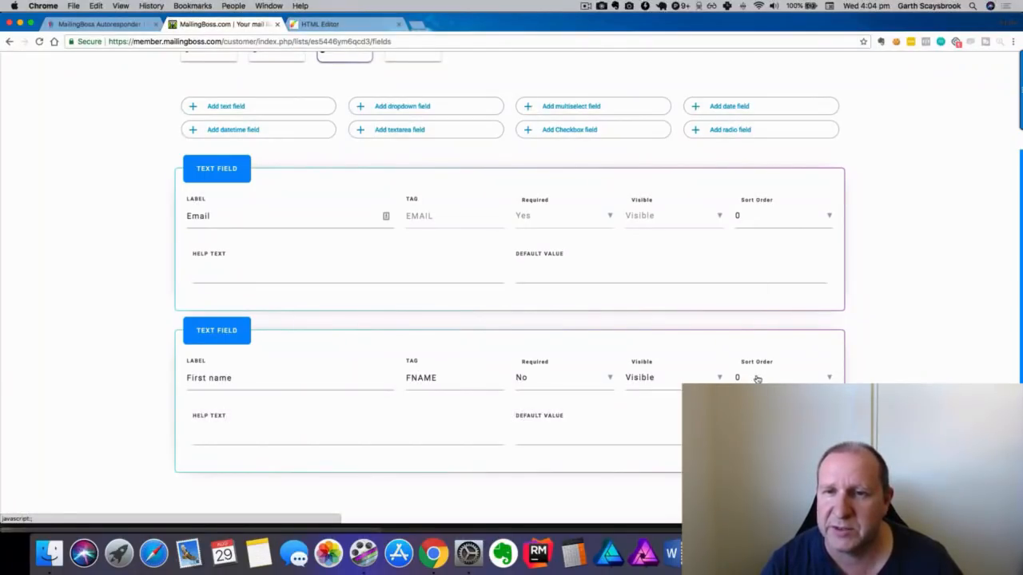
Set the Email field's sort order to 1, save, and return to the page editor.
{"action": "left_click", "coordinate": [760, 219]}
{"action": "left_click", "coordinate": [757, 244]}
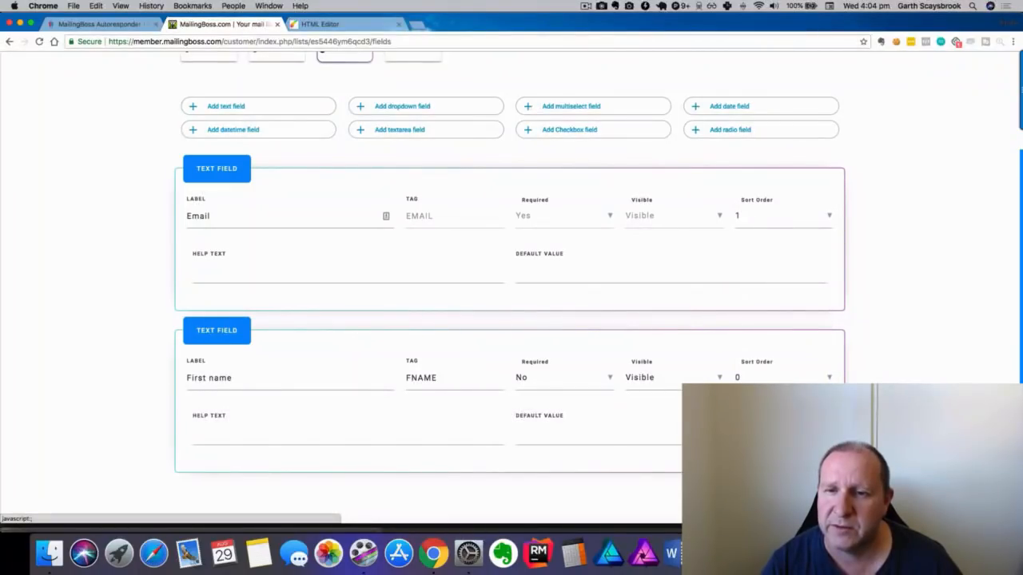
{"action": "left_click", "coordinate": [799, 502]}
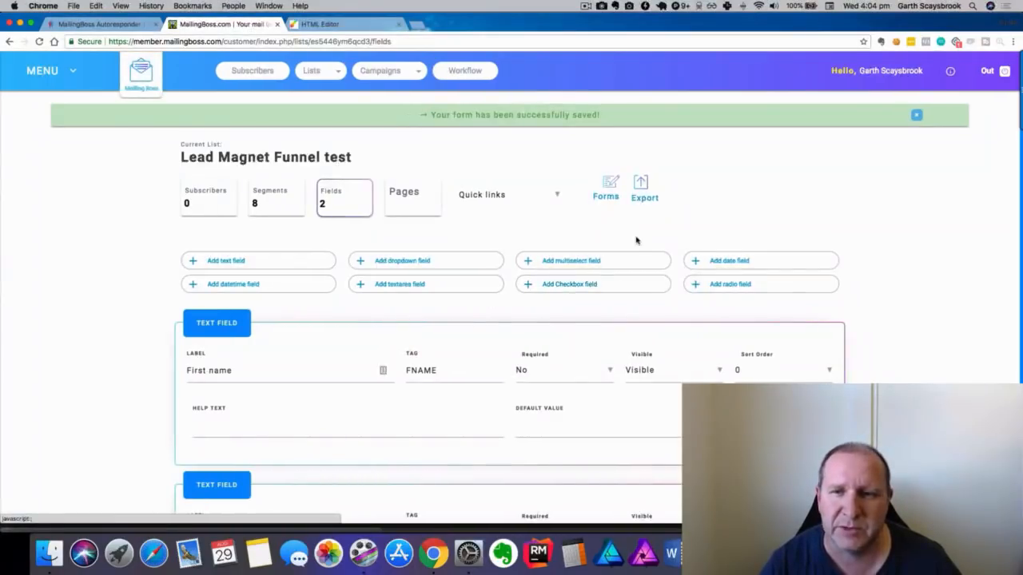
{"action": "scroll", "coordinate": [633, 239], "scroll_direction": "down", "scroll_amount": 3}
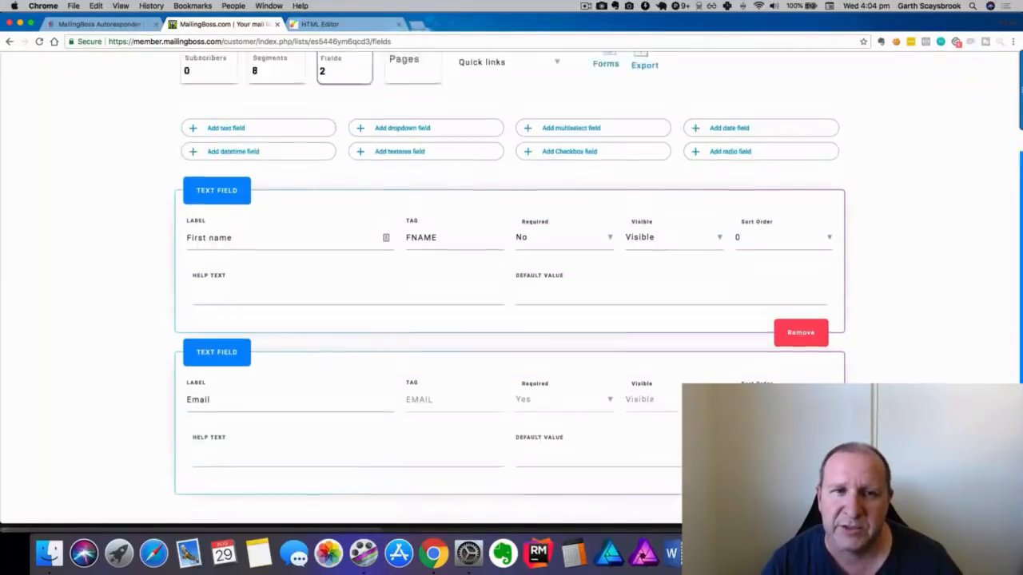
{"action": "scroll", "coordinate": [512, 320], "scroll_direction": "up", "scroll_amount": 3}
{"action": "left_click", "coordinate": [319, 23]}
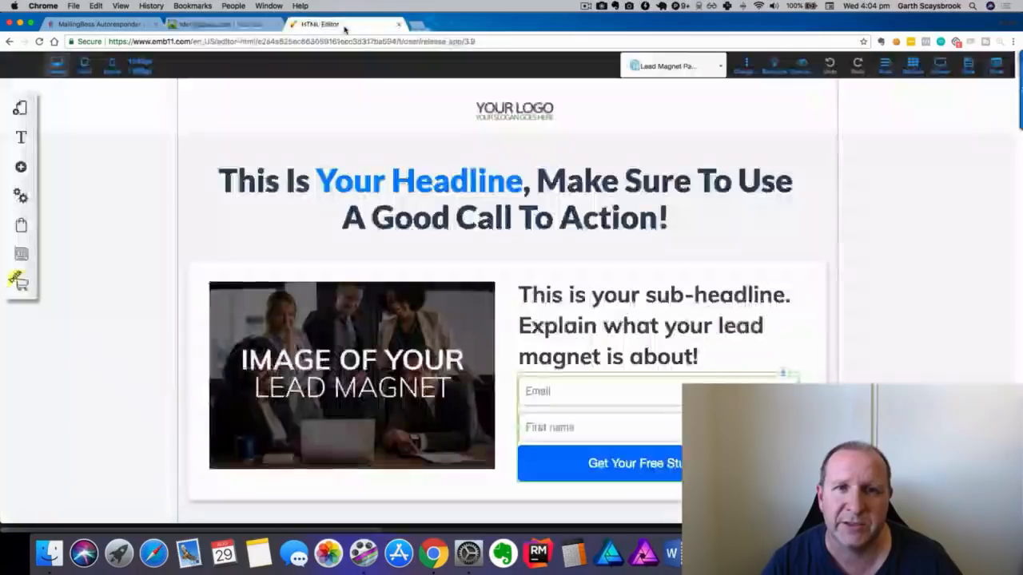
Configure the opt-in form with MailingBoss as provider and the Lead Magnet Funnel test list.
{"action": "left_click", "coordinate": [560, 394]}
{"action": "left_click", "coordinate": [474, 191]}
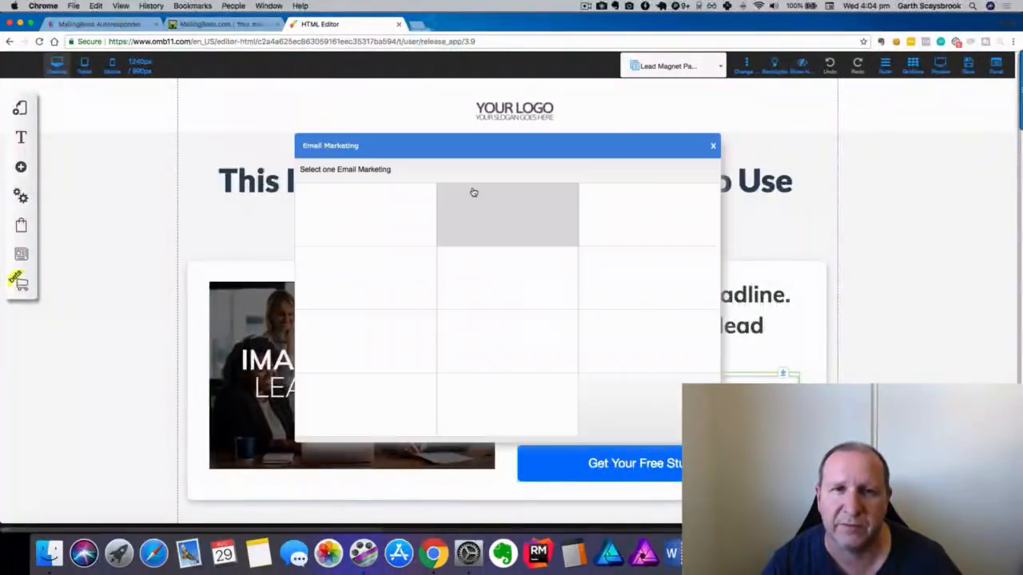
{"action": "left_click", "coordinate": [365, 220]}
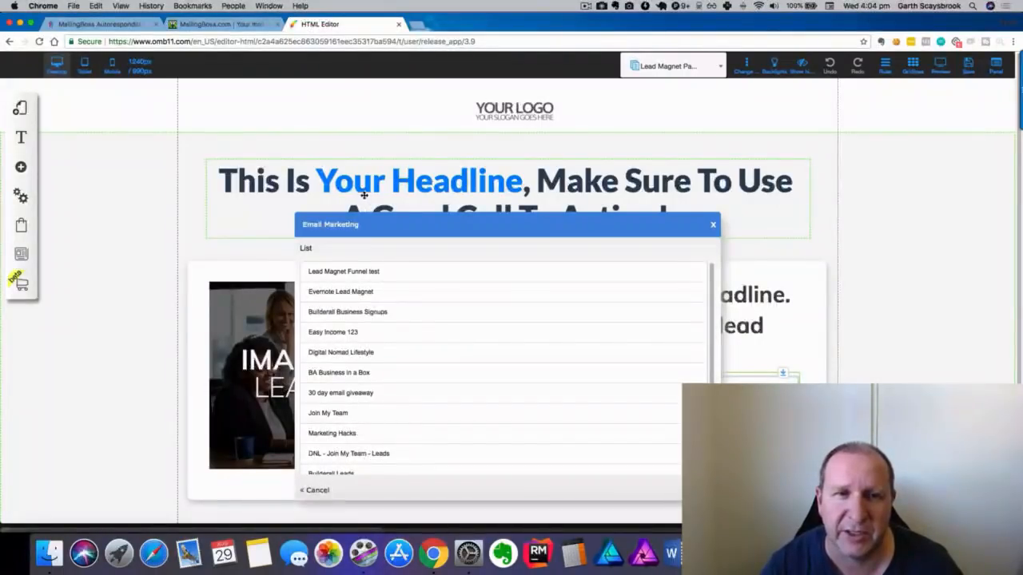
{"action": "left_click", "coordinate": [334, 271]}
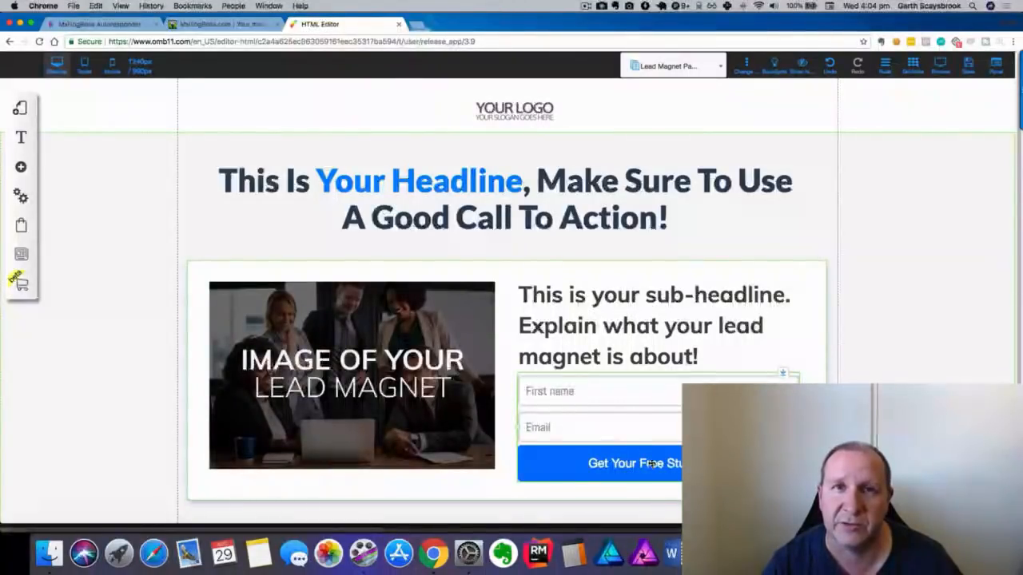
In the form's Change URL settings, send Pending subscribe to Page > Thank You Page.
{"action": "scroll", "coordinate": [646, 427], "scroll_direction": "down", "scroll_amount": 2}
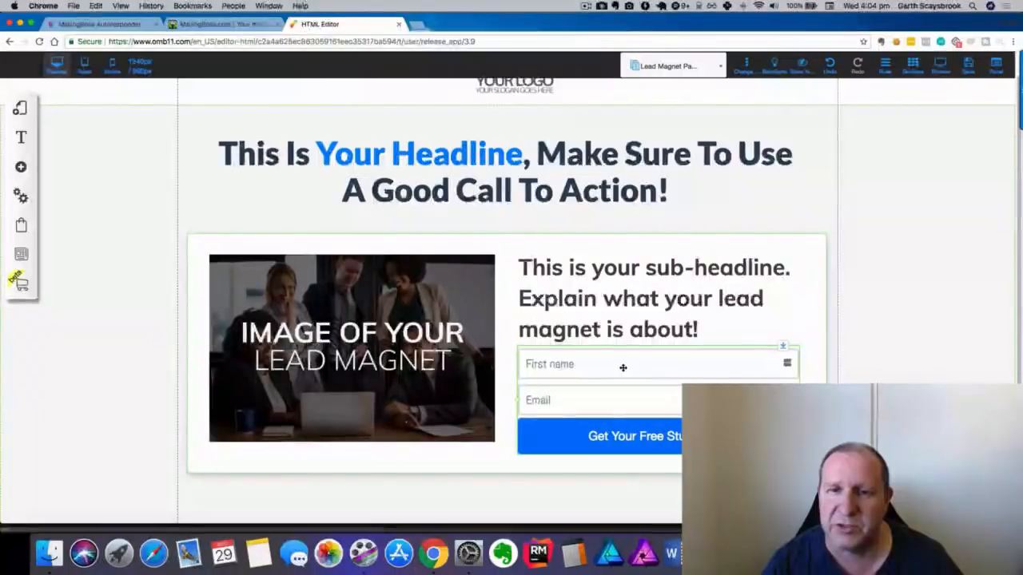
{"action": "left_click", "coordinate": [616, 360]}
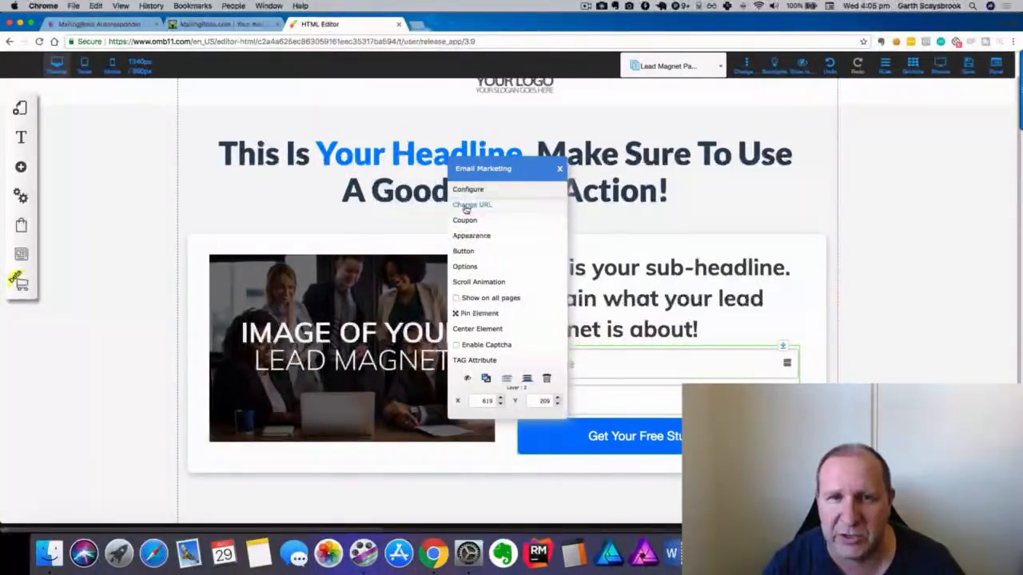
{"action": "left_click", "coordinate": [466, 206]}
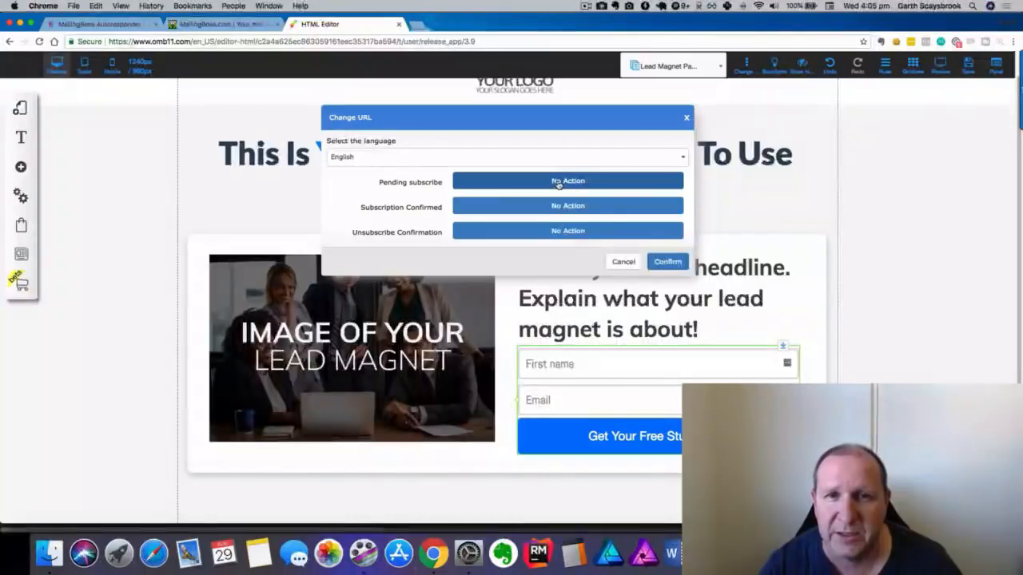
{"action": "left_click", "coordinate": [556, 182]}
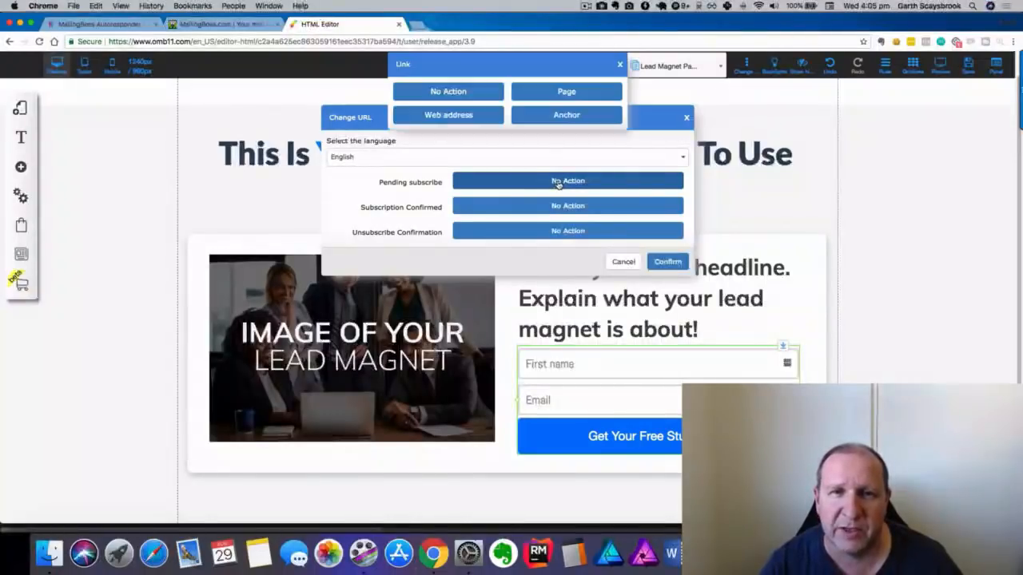
{"action": "left_click", "coordinate": [558, 93]}
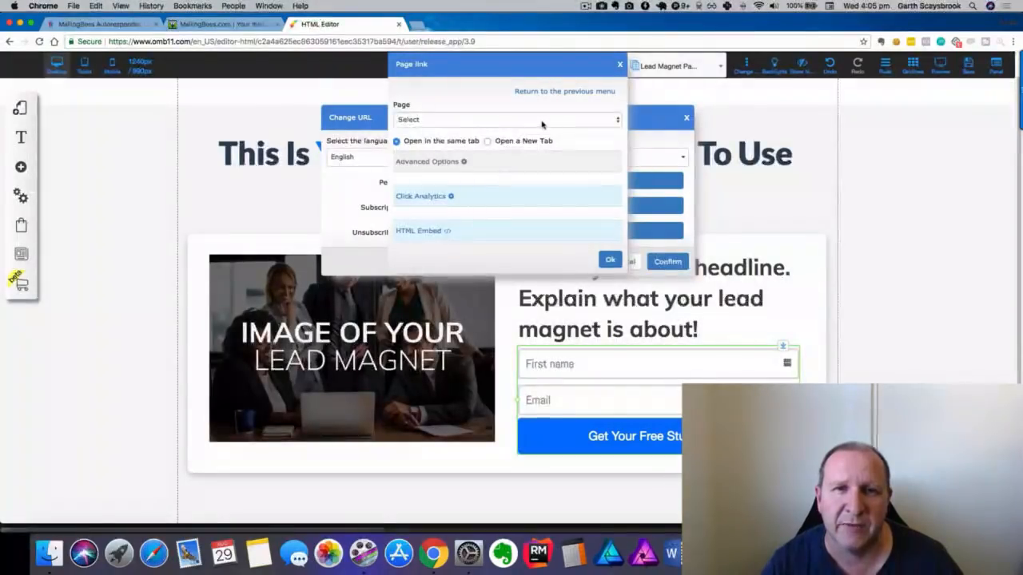
{"action": "left_click", "coordinate": [547, 121]}
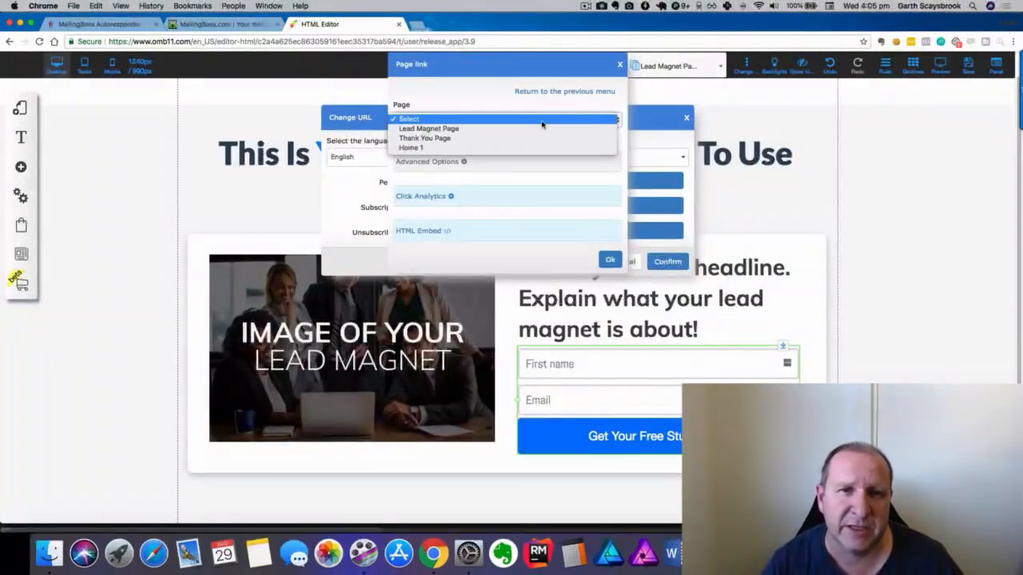
{"action": "left_click", "coordinate": [476, 139]}
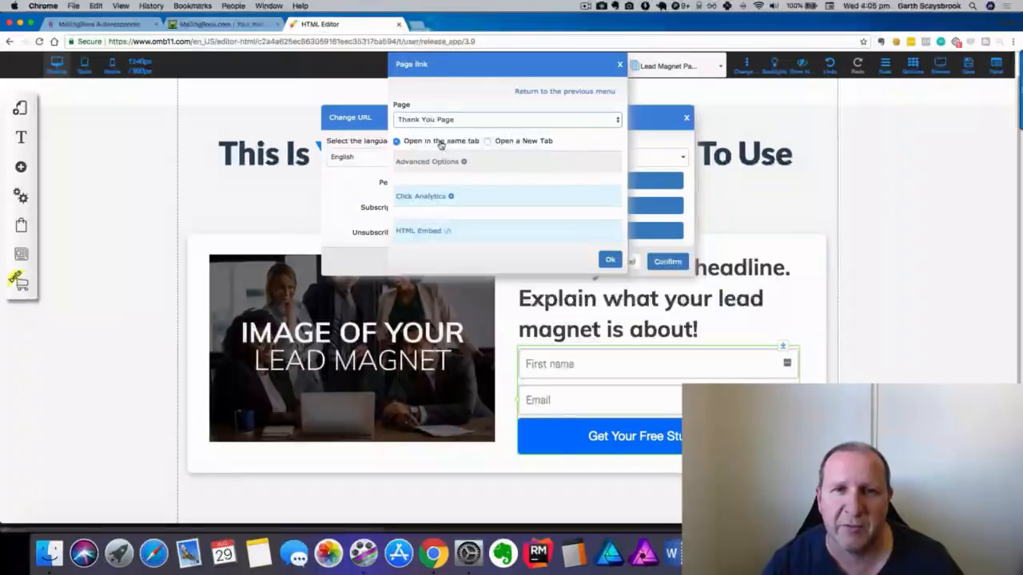
{"action": "left_click", "coordinate": [609, 260]}
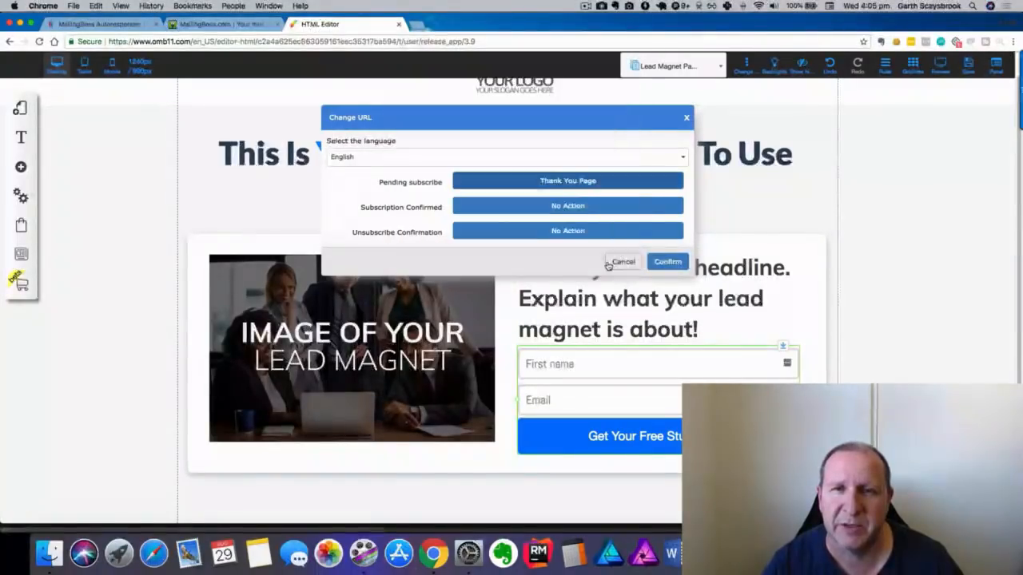
Send Subscription Confirmed to Page > Thank You Page and confirm the redirect settings.
{"action": "left_click", "coordinate": [572, 207]}
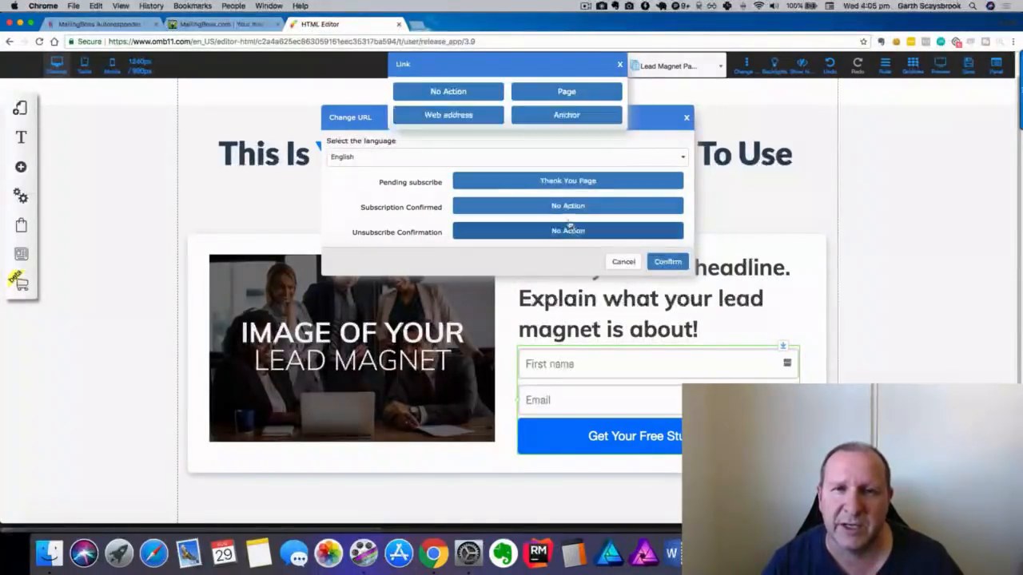
{"action": "left_click", "coordinate": [557, 91]}
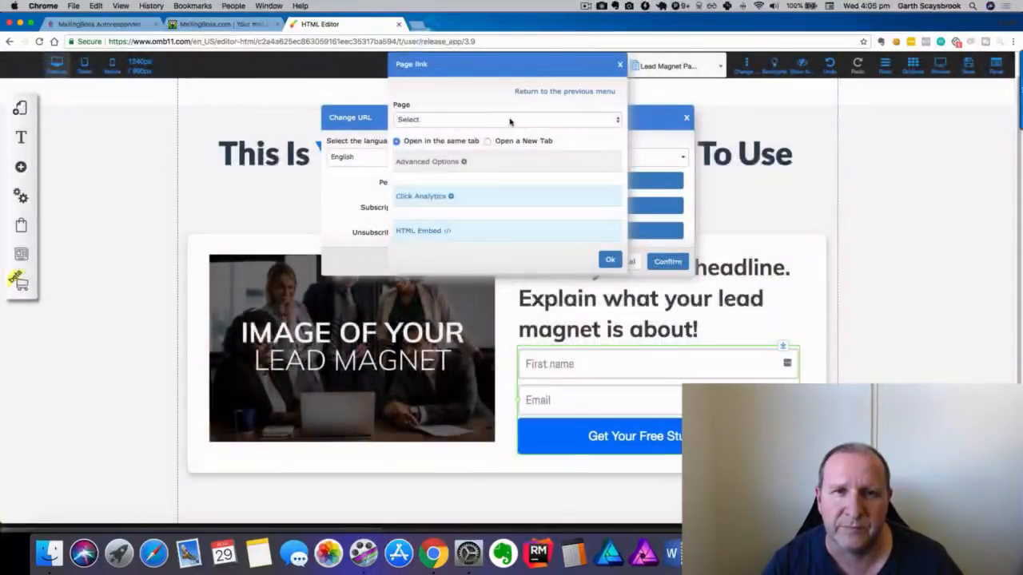
{"action": "left_click", "coordinate": [510, 121]}
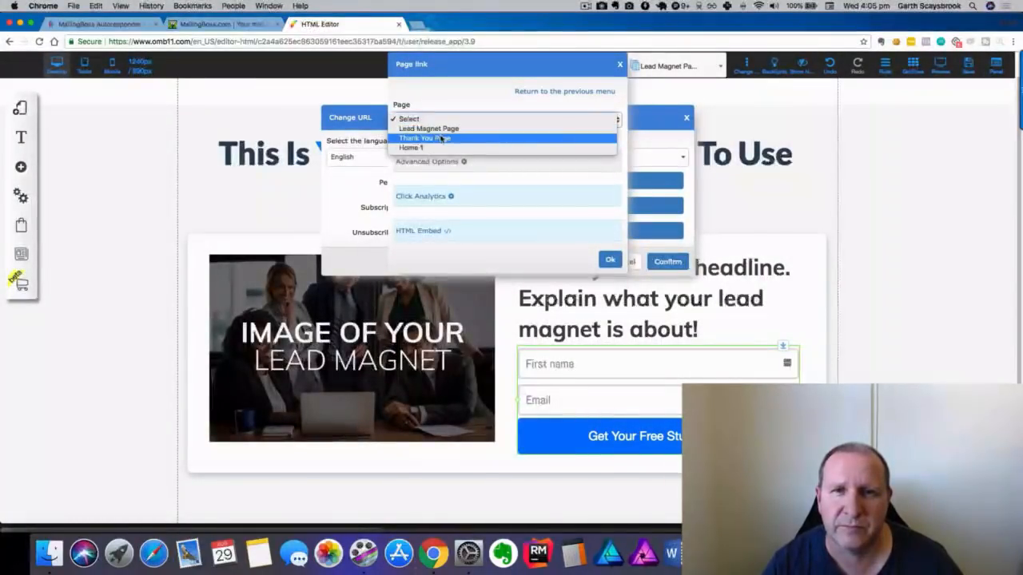
{"action": "left_click", "coordinate": [443, 138]}
{"action": "left_click", "coordinate": [610, 259]}
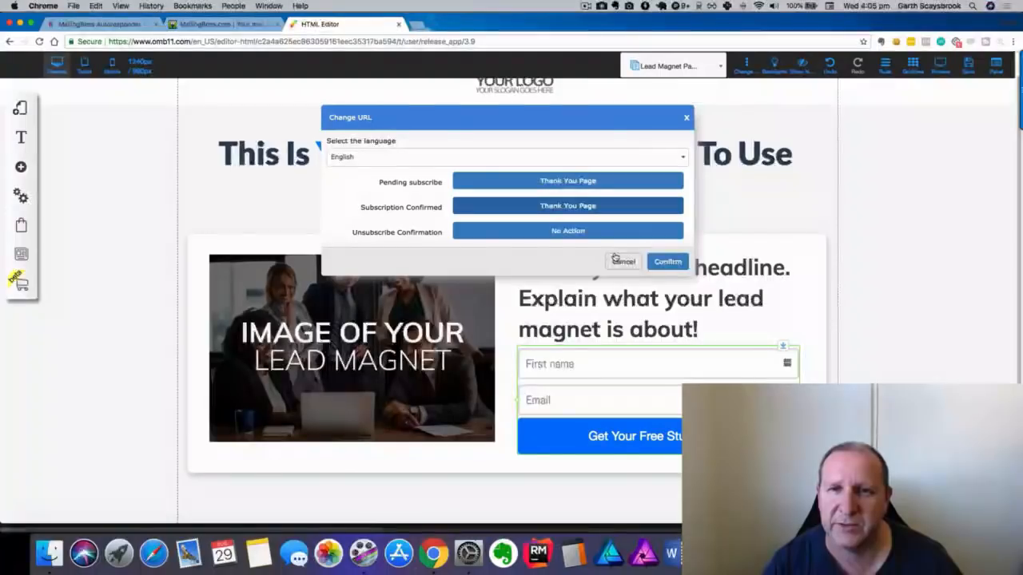
{"action": "left_click", "coordinate": [667, 263]}
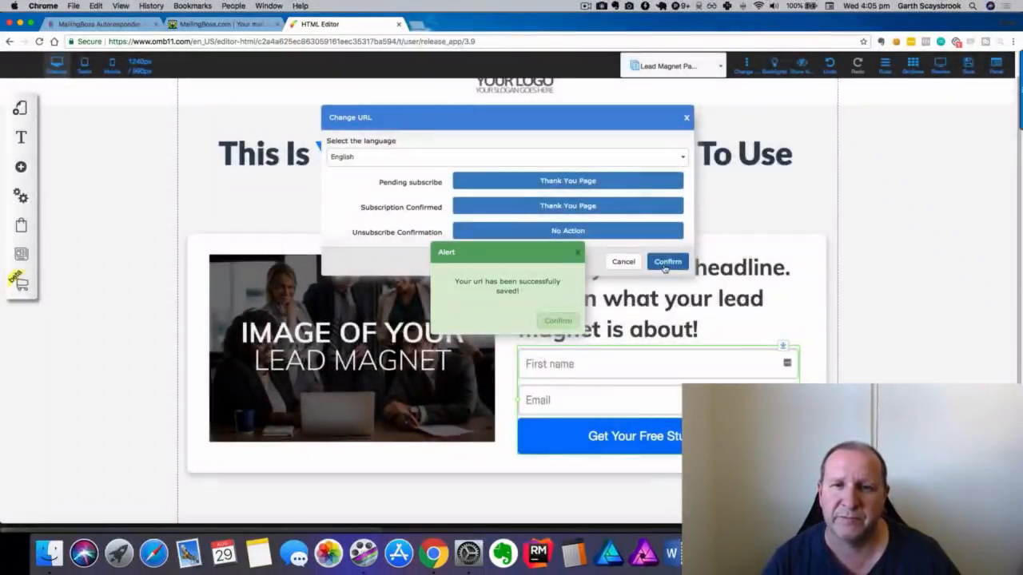
{"action": "left_click", "coordinate": [571, 320]}
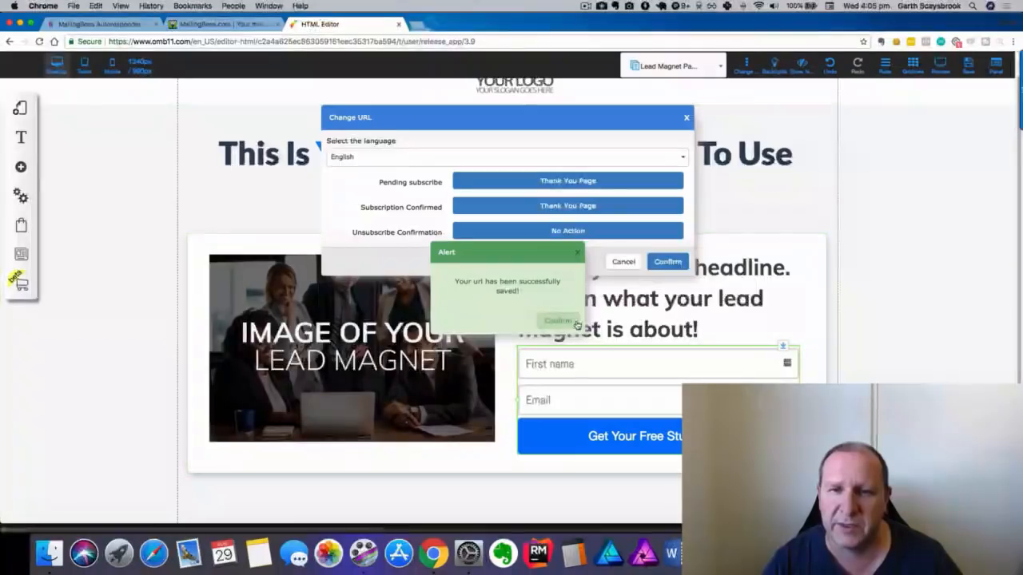
{"action": "scroll", "coordinate": [605, 340], "scroll_direction": "up", "scroll_amount": 1}
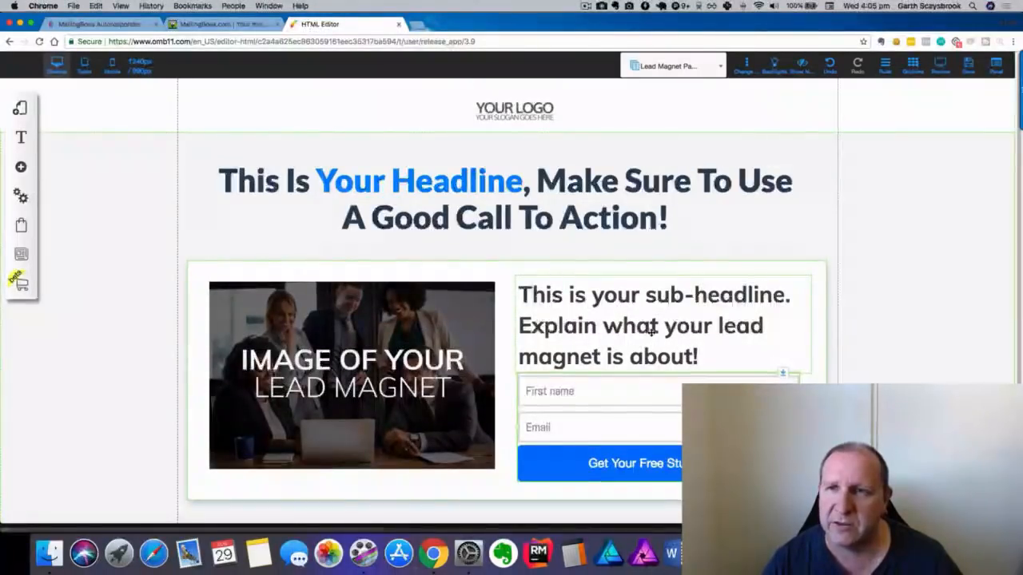
Save the lead magnet page, then go to My sites under Drag and Drop Pixel Perfect.
{"action": "left_click", "coordinate": [967, 71]}
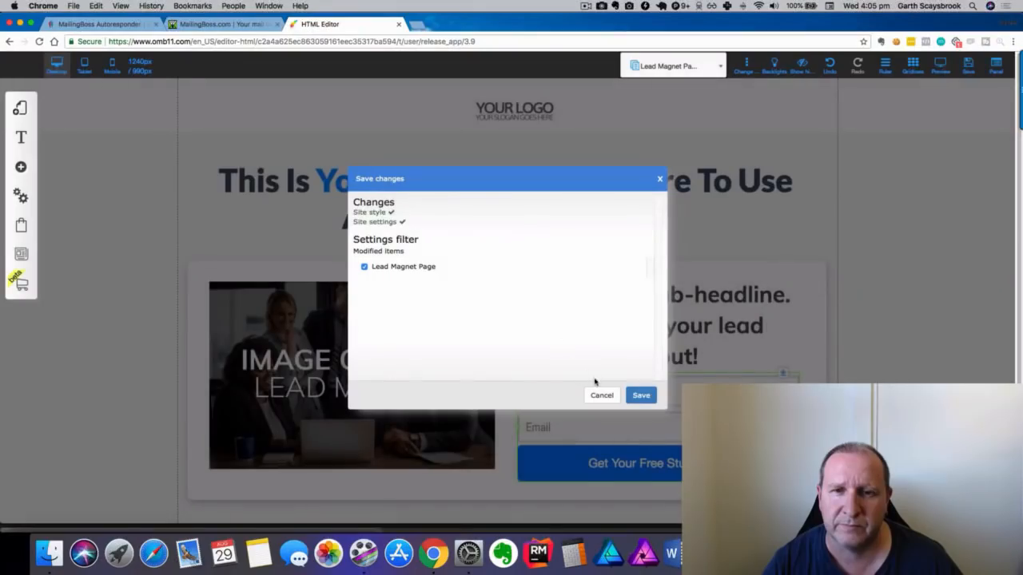
{"action": "left_click", "coordinate": [640, 395]}
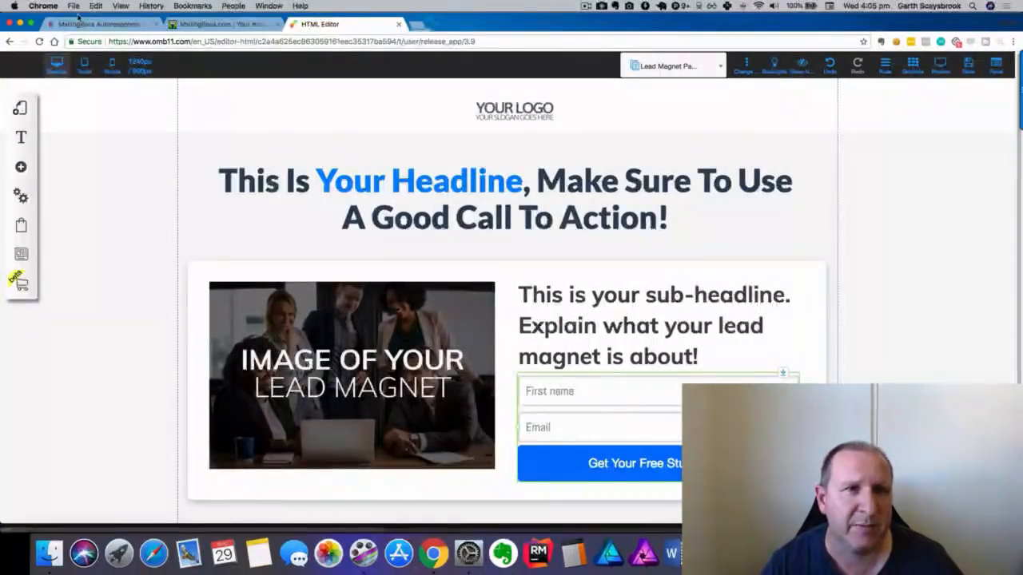
{"action": "left_click", "coordinate": [83, 24]}
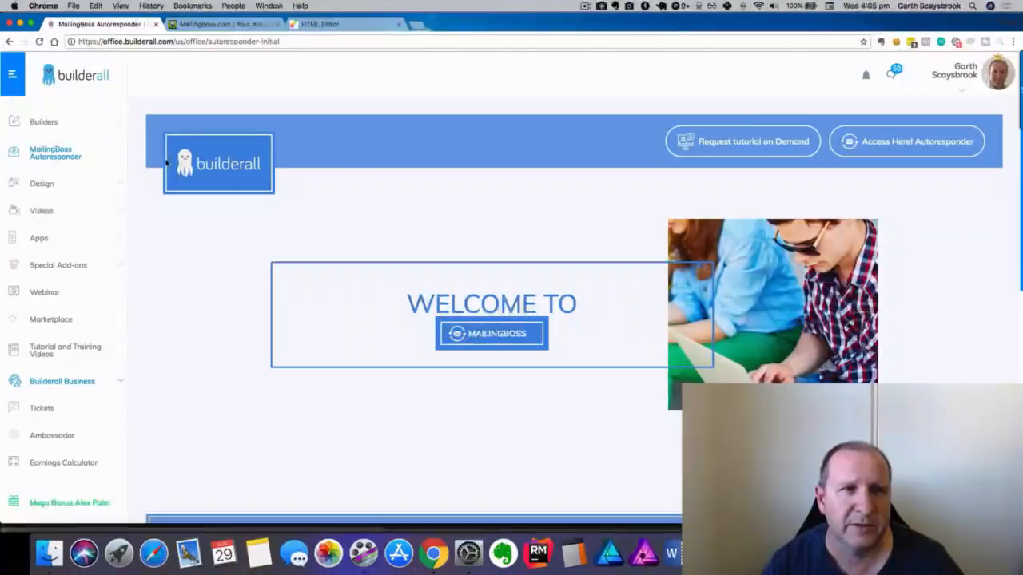
{"action": "left_click", "coordinate": [45, 121]}
{"action": "left_click", "coordinate": [50, 152]}
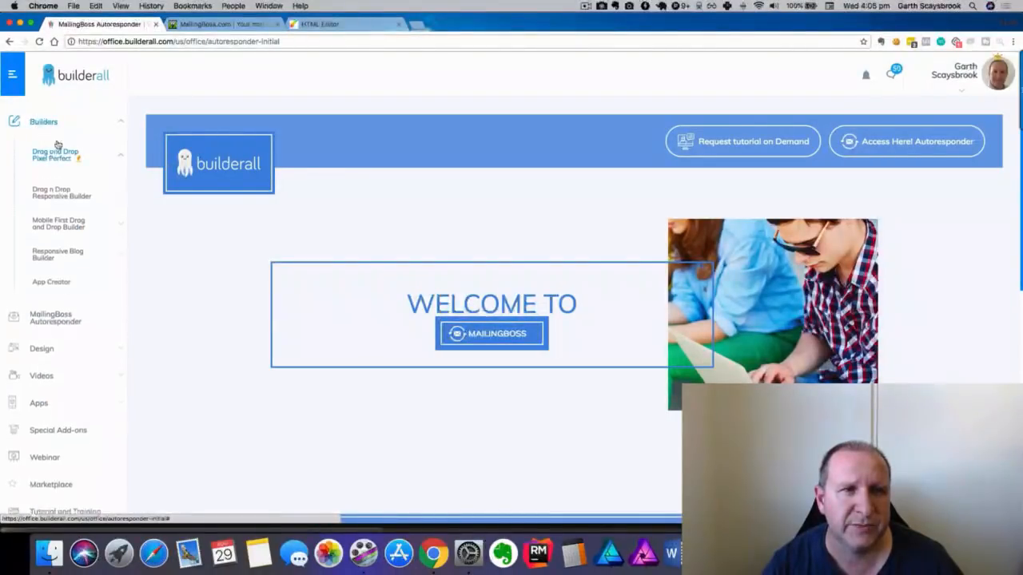
{"action": "left_click", "coordinate": [52, 189]}
{"action": "left_click", "coordinate": [329, 27]}
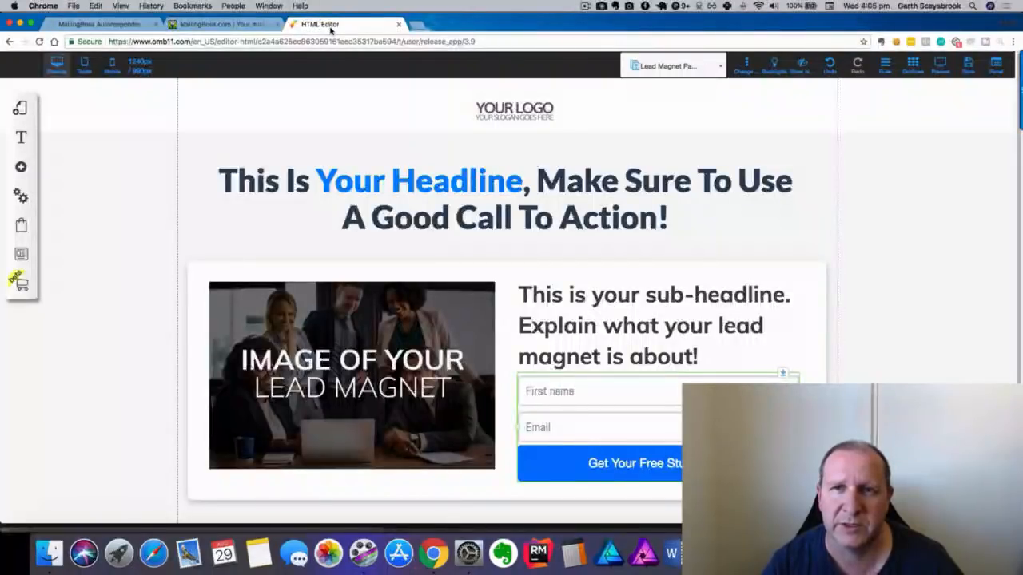
{"action": "left_click", "coordinate": [112, 25]}
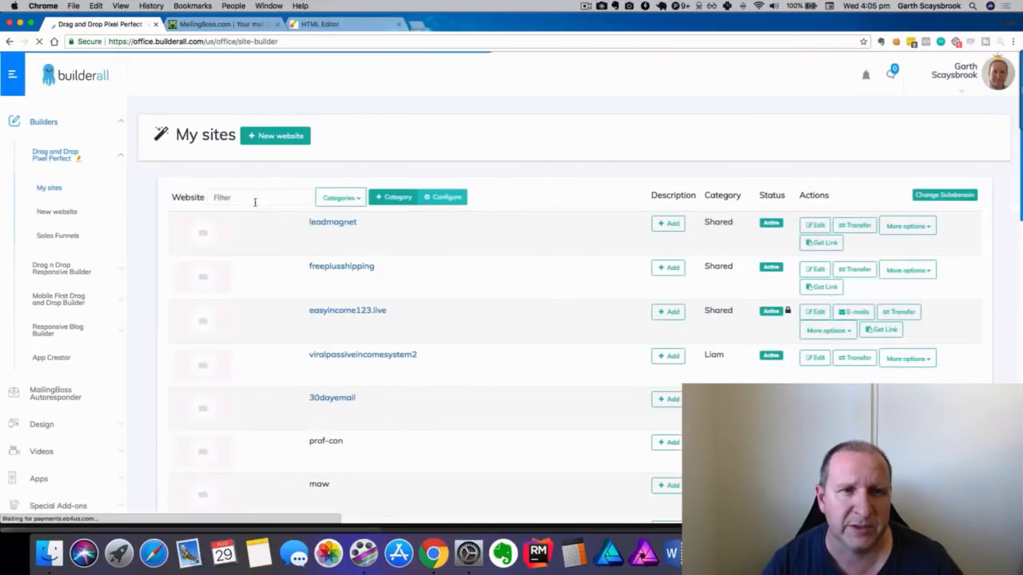
Filter My sites by 'lead', publish leadmagnettest2, and filter the reloaded list again.
{"action": "left_click", "coordinate": [276, 198]}
{"action": "type", "text": "lead"}
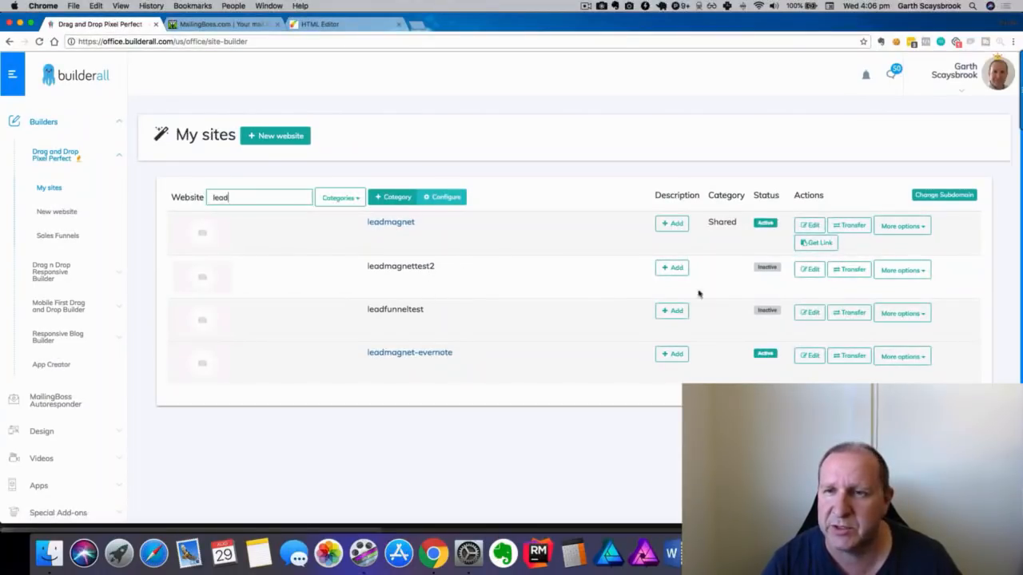
{"action": "left_click", "coordinate": [907, 271]}
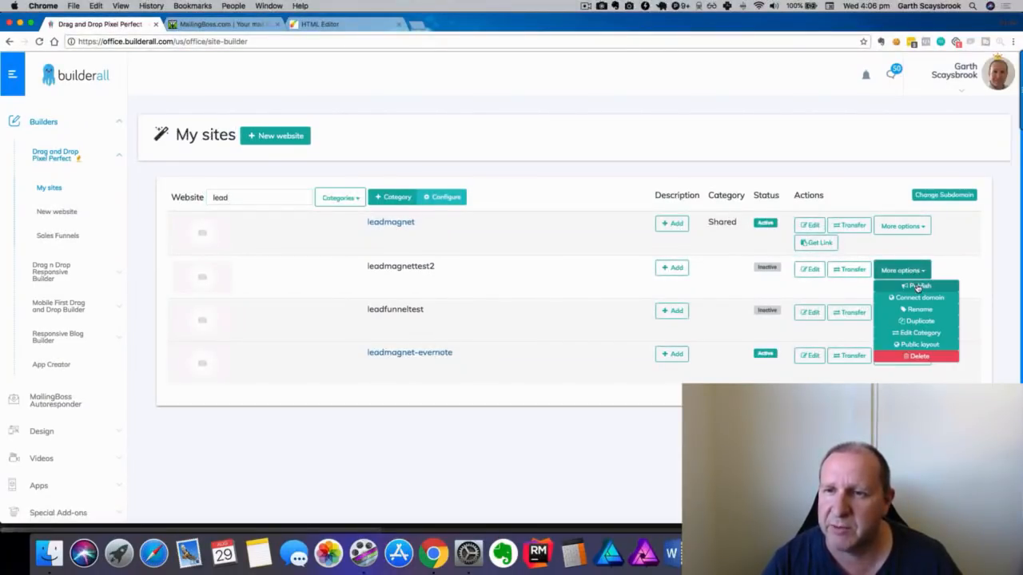
{"action": "left_click", "coordinate": [915, 286]}
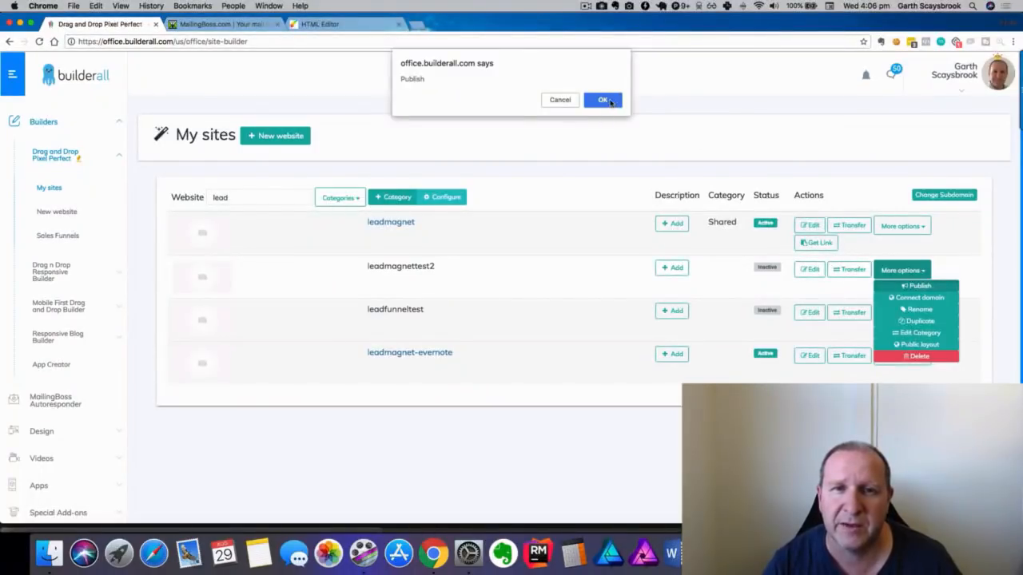
{"action": "left_click", "coordinate": [602, 100]}
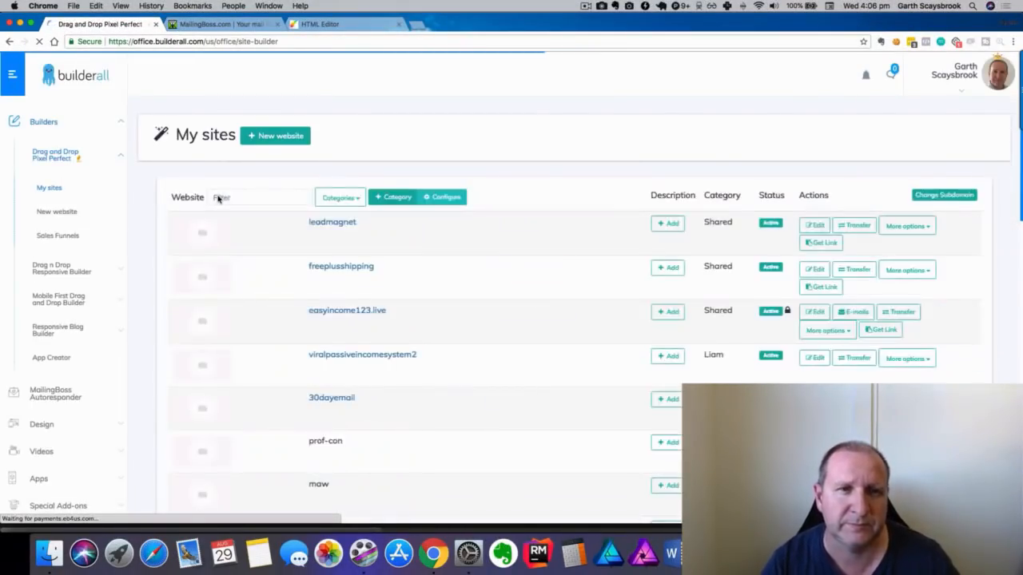
{"action": "left_click", "coordinate": [235, 196]}
{"action": "type", "text": "lead"}
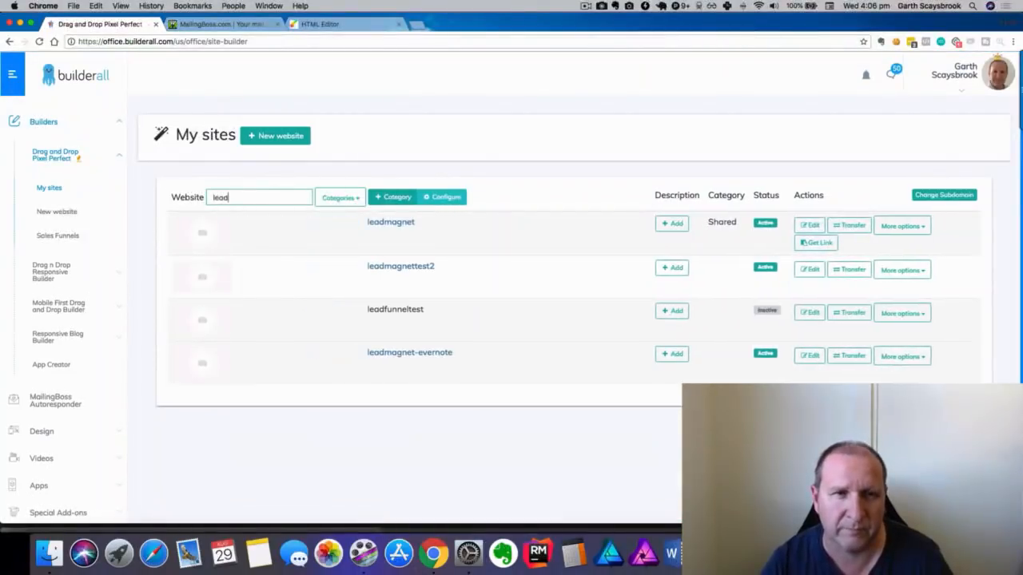
Open the live leadmagnettest2 page and submit a test first name and e-mail address.
{"action": "left_click", "coordinate": [417, 268]}
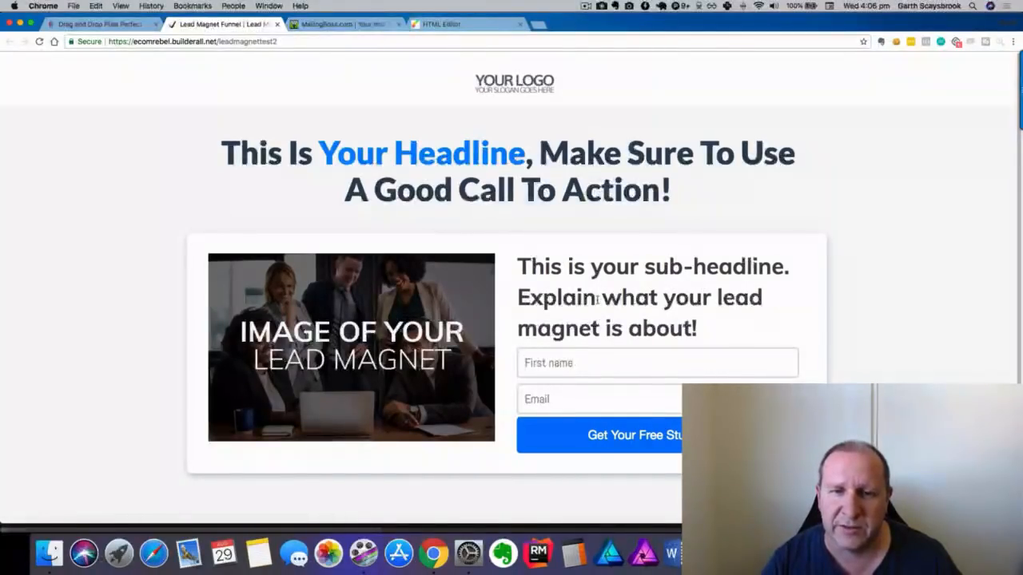
{"action": "left_click", "coordinate": [576, 363]}
{"action": "type", "text": "Garth"}
{"action": "key", "text": "BackSpace"}
{"action": "key", "text": "BackSpace"}
{"action": "key", "text": "BackSpace"}
{"action": "type", "text": "rth*******"}
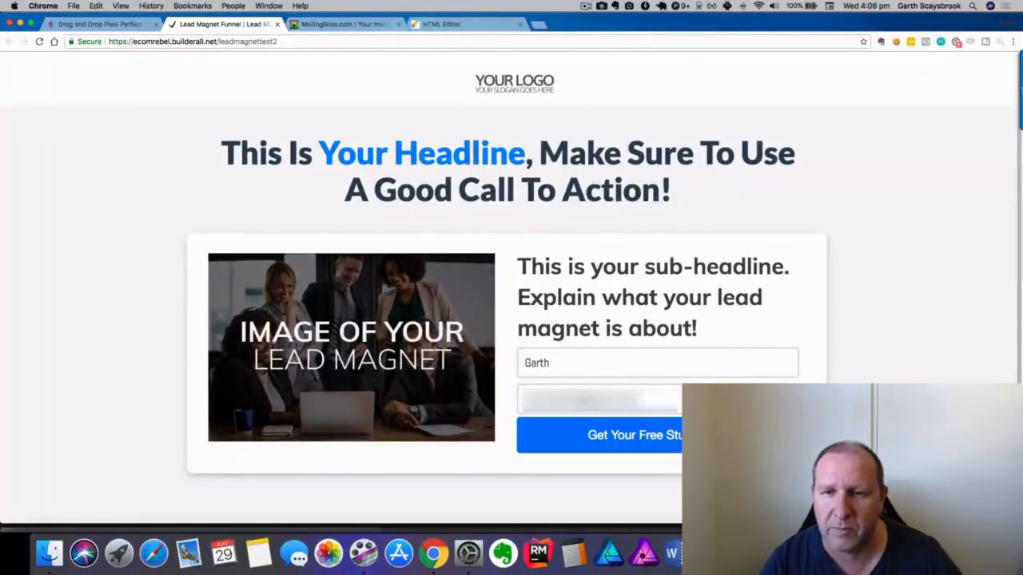
{"action": "left_click", "coordinate": [644, 440]}
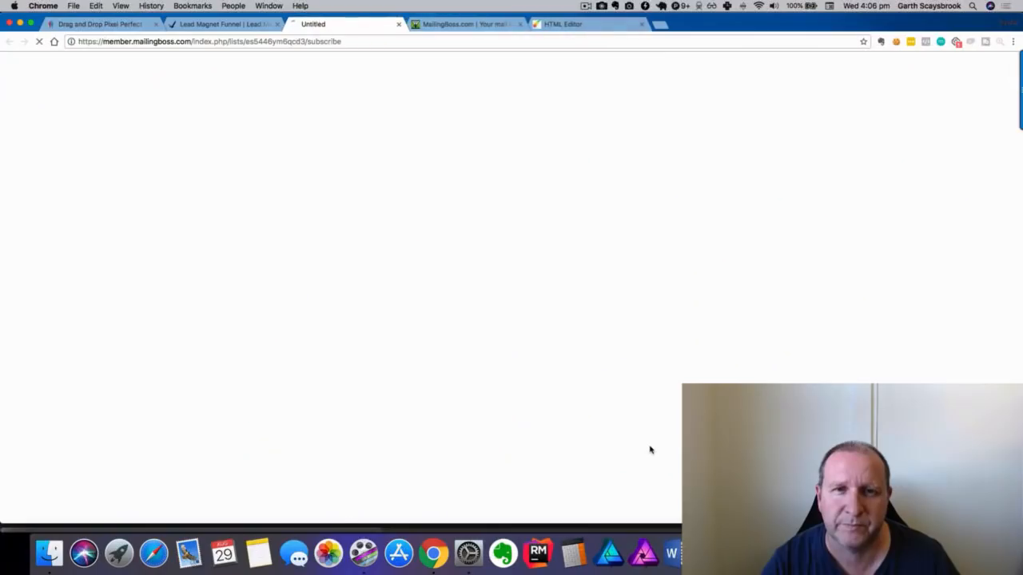
Review the resulting Thank You page, then switch to the MailingBoss tab.
{"action": "left_click", "coordinate": [585, 7]}
{"action": "left_click", "coordinate": [599, 38]}
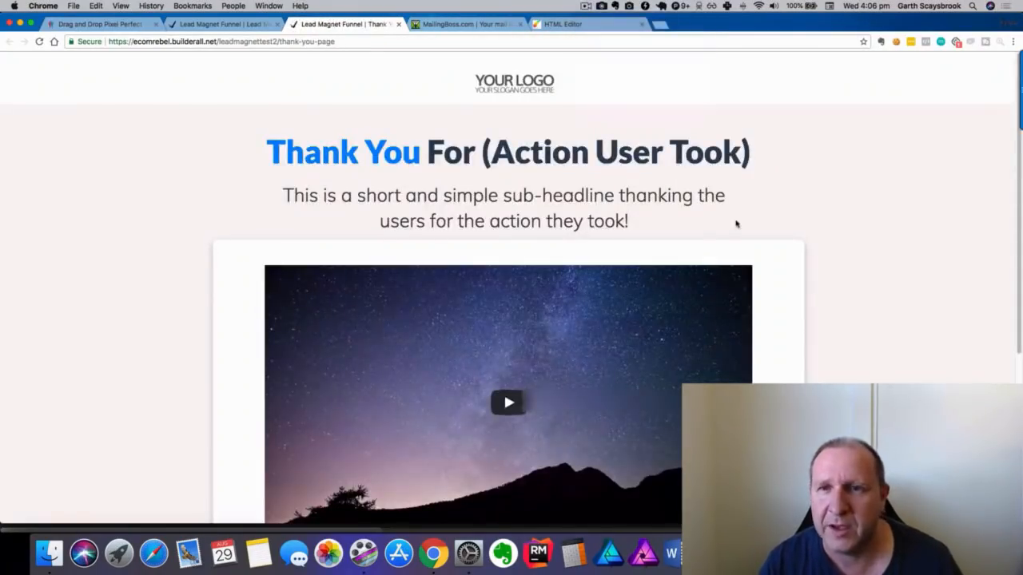
{"action": "scroll", "coordinate": [221, 187], "scroll_direction": "down", "scroll_amount": 5}
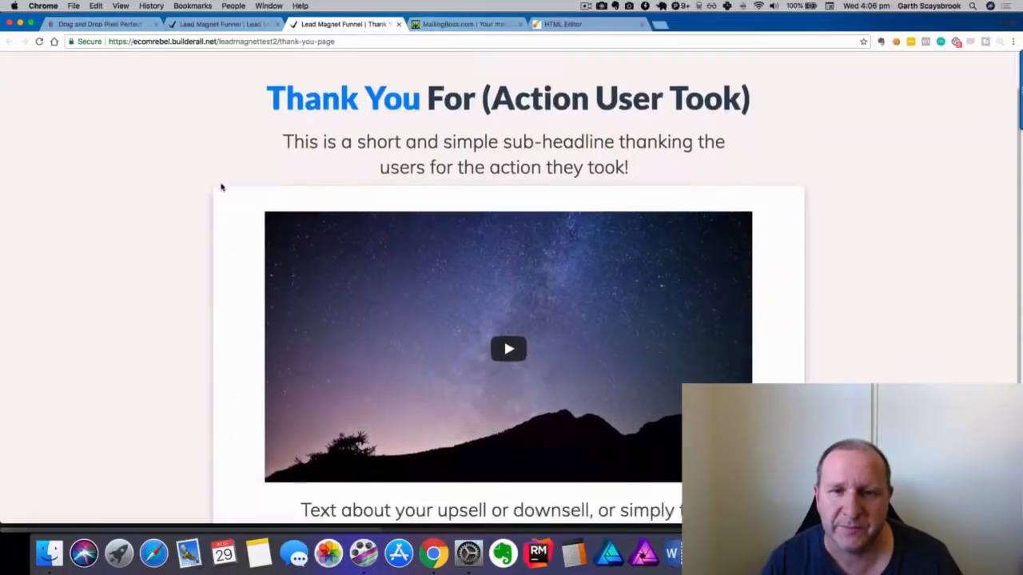
{"action": "scroll", "coordinate": [221, 186], "scroll_direction": "up", "scroll_amount": 5}
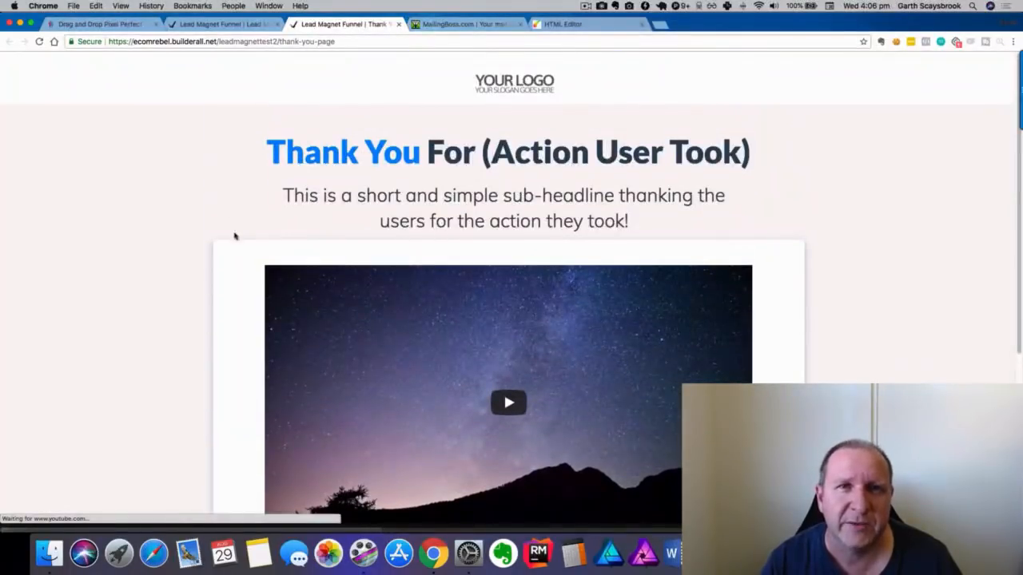
{"action": "left_click", "coordinate": [444, 25]}
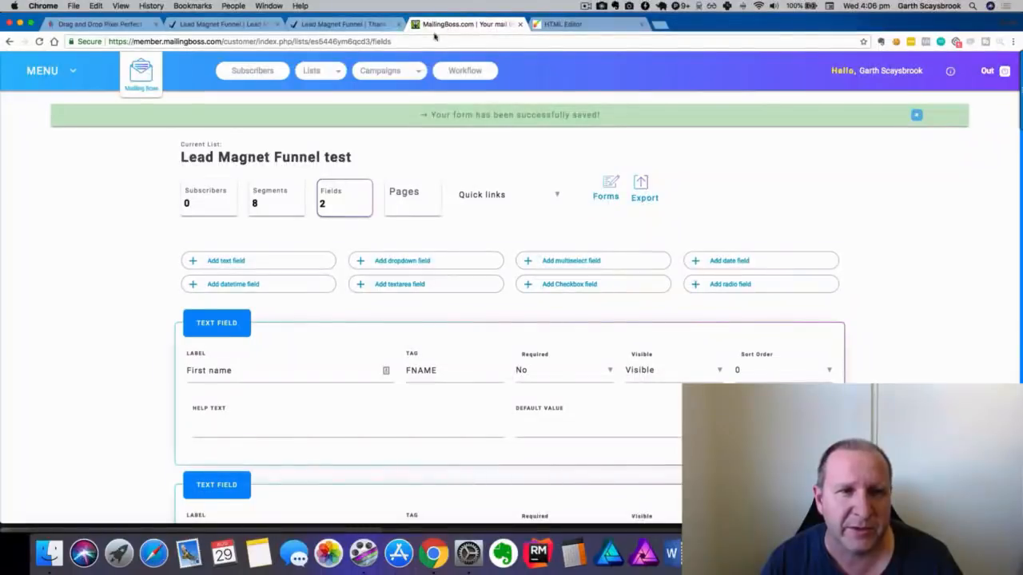
Delete the test subscriber from Lead Magnet Funnel test, then return to the Thank You page.
{"action": "left_click", "coordinate": [314, 73]}
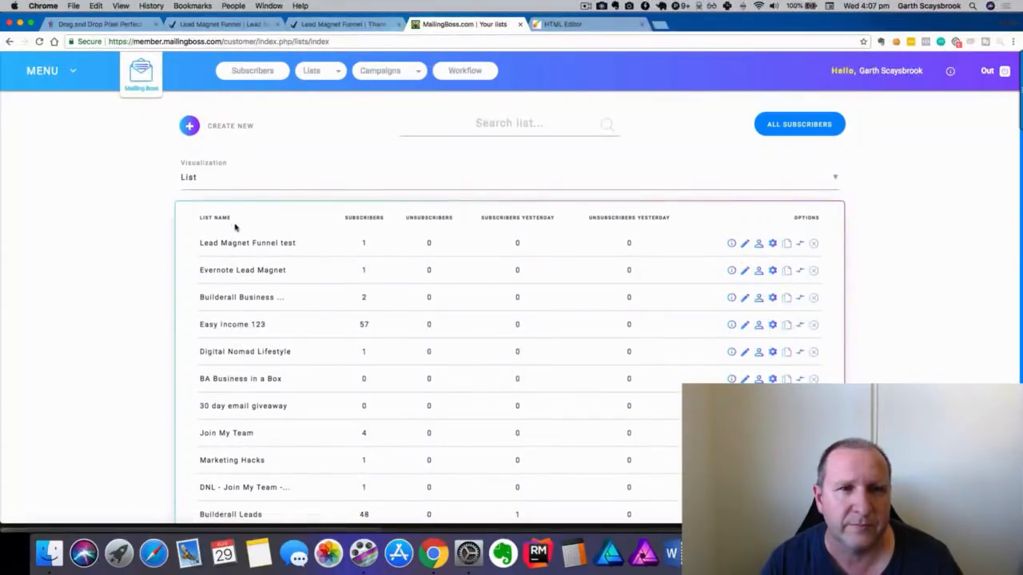
{"action": "left_click", "coordinate": [758, 244]}
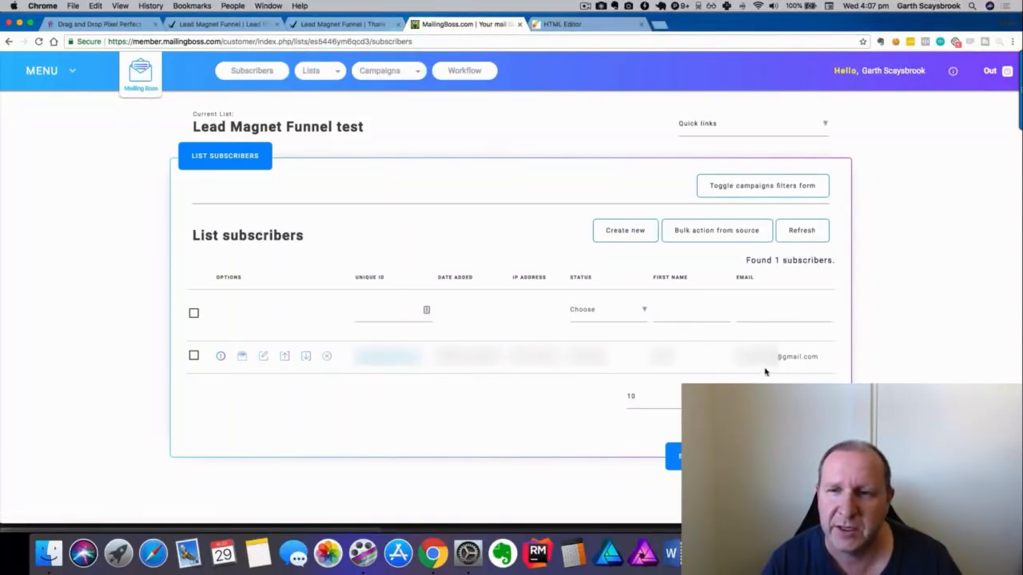
{"action": "left_click", "coordinate": [327, 357]}
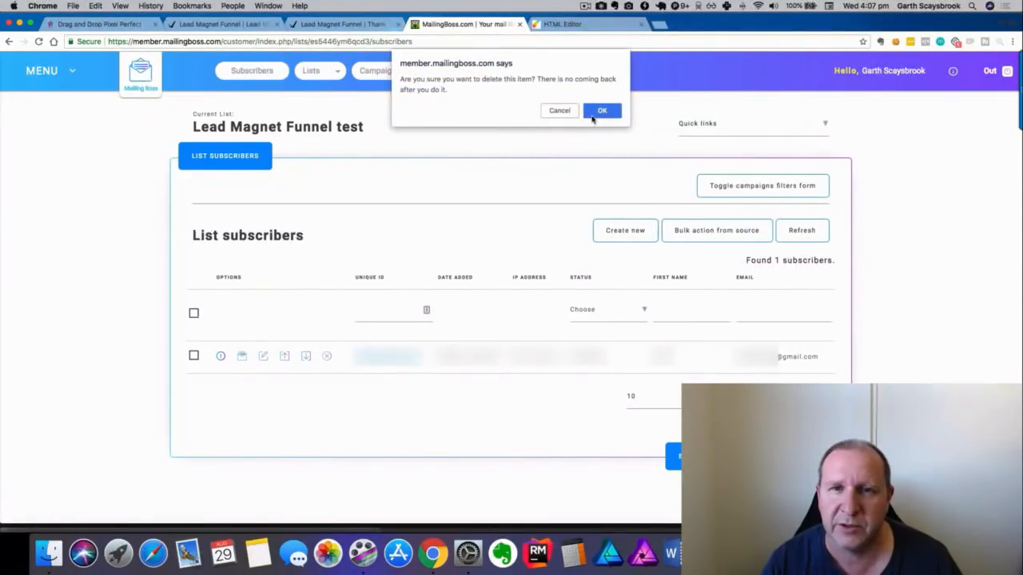
{"action": "left_click", "coordinate": [601, 111]}
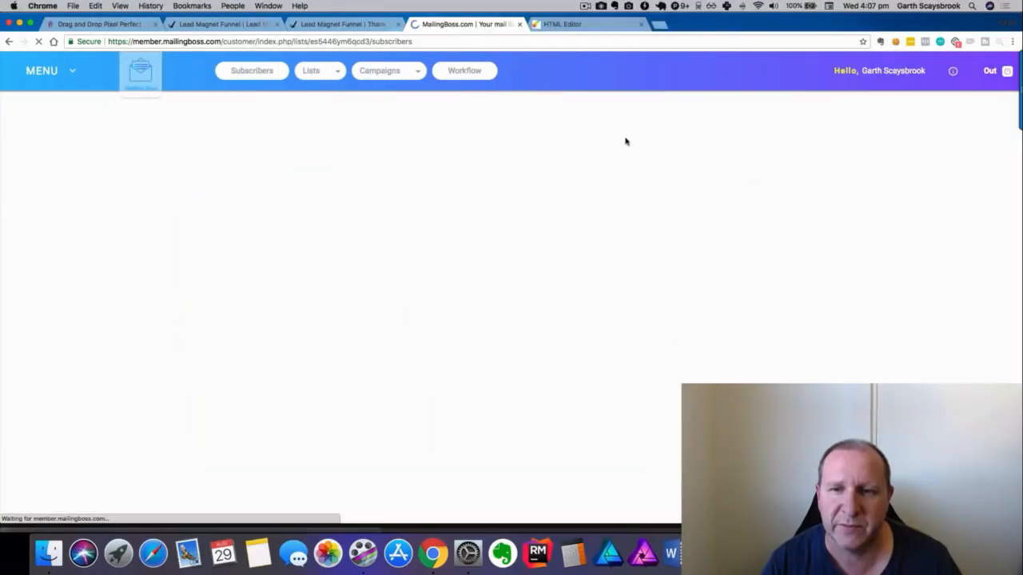
{"action": "left_click", "coordinate": [349, 26]}
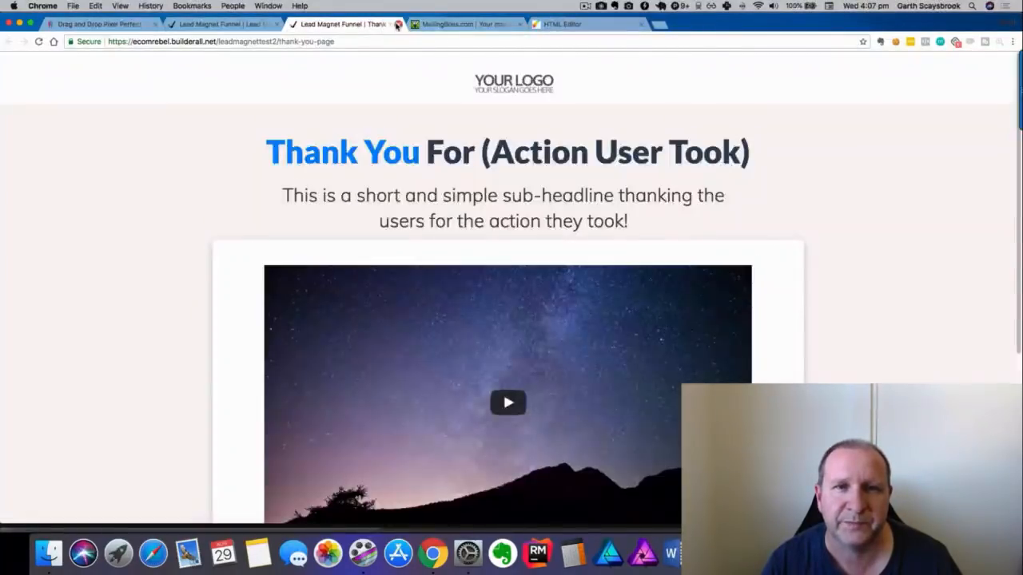
Reload the opt-in page and submit a second test signup with a first name and e-mail.
{"action": "left_click", "coordinate": [398, 24]}
{"action": "left_click", "coordinate": [199, 25]}
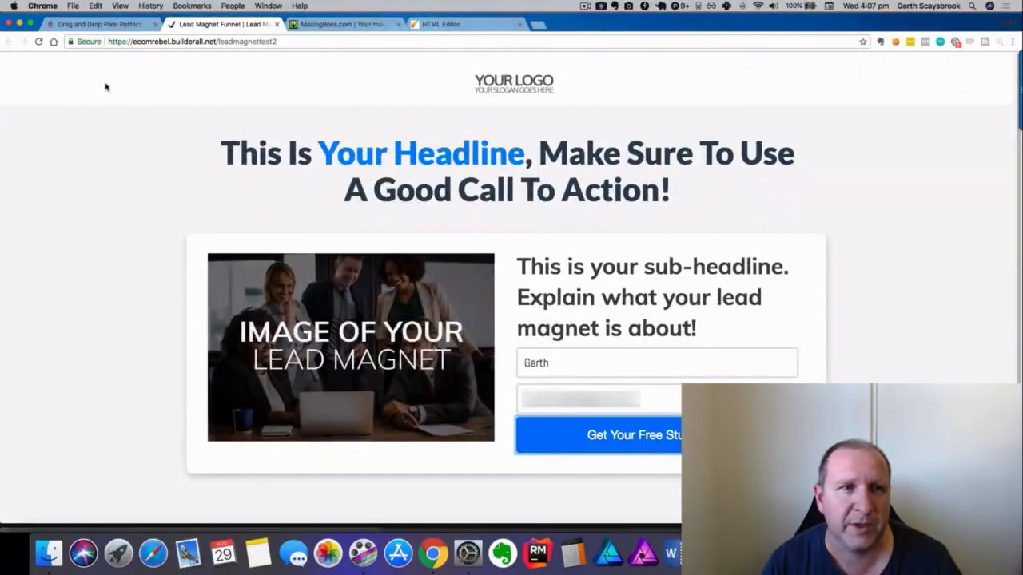
{"action": "left_click", "coordinate": [39, 42]}
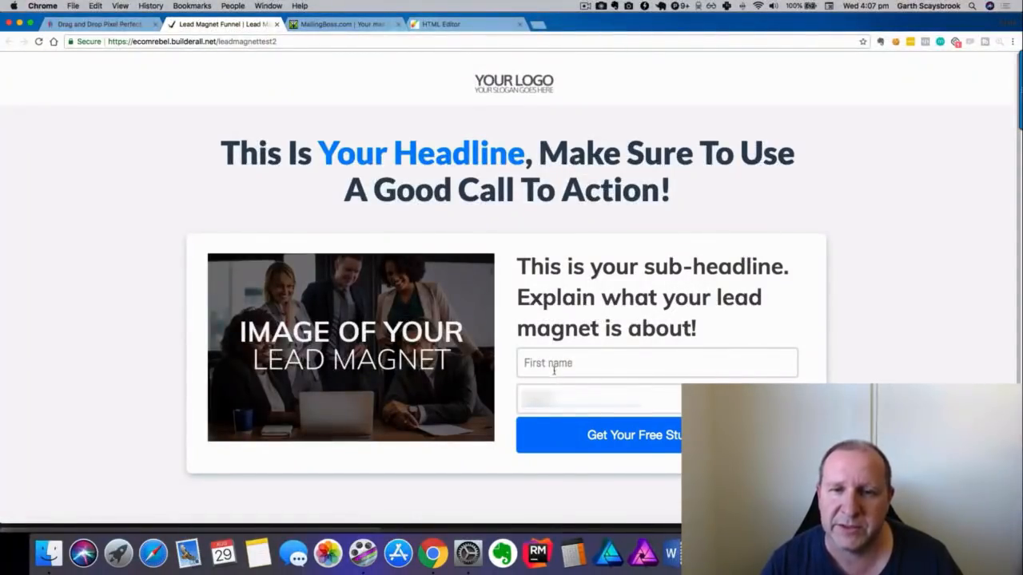
{"action": "type", "text": "Fred"}
{"action": "key", "text": "BackSpace"}
{"action": "key", "text": "BackSpace"}
{"action": "key", "text": "BackSpace"}
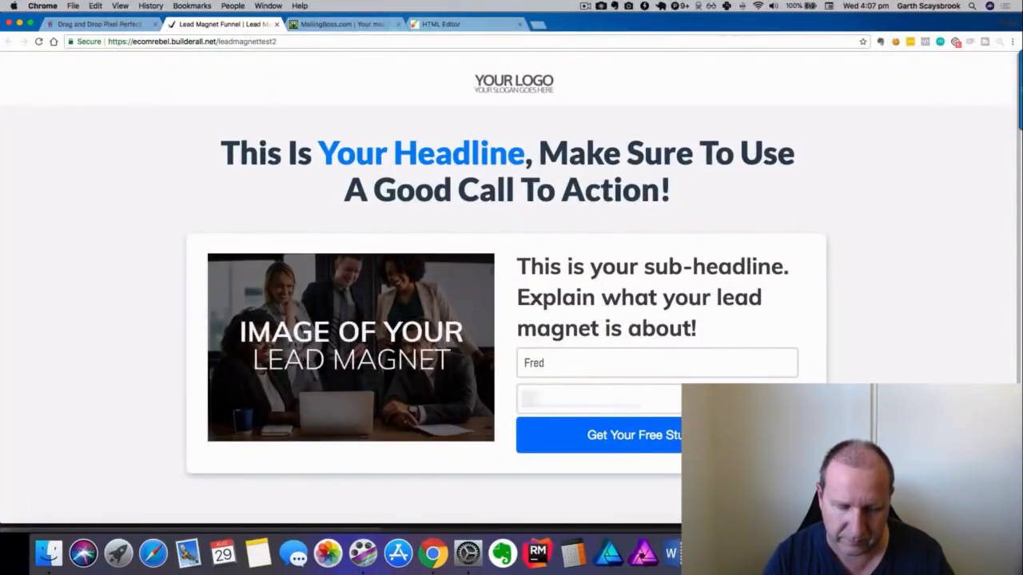
{"action": "type", "text": "******"}
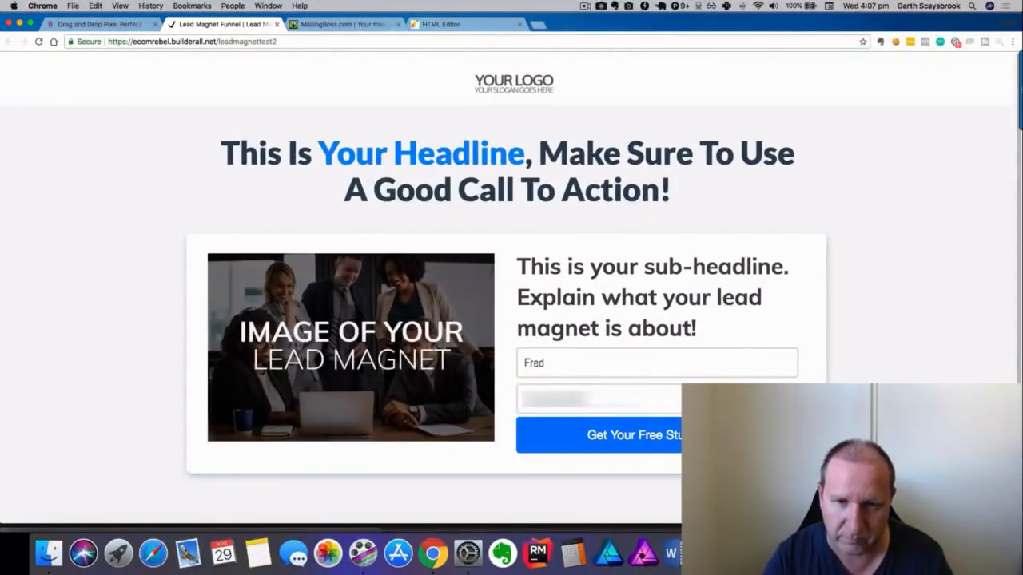
{"action": "type", "text": "*****"}
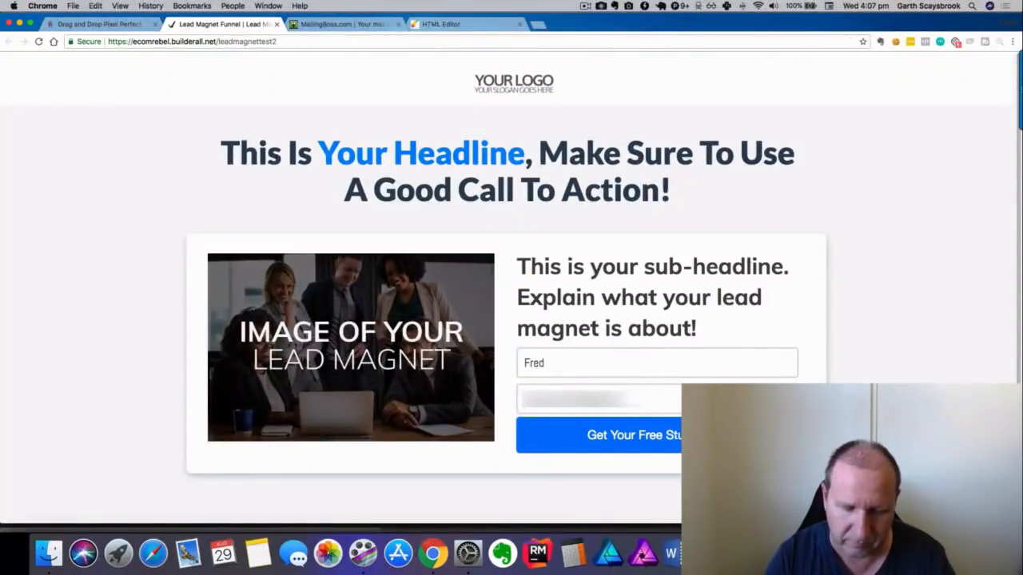
{"action": "left_click", "coordinate": [627, 435]}
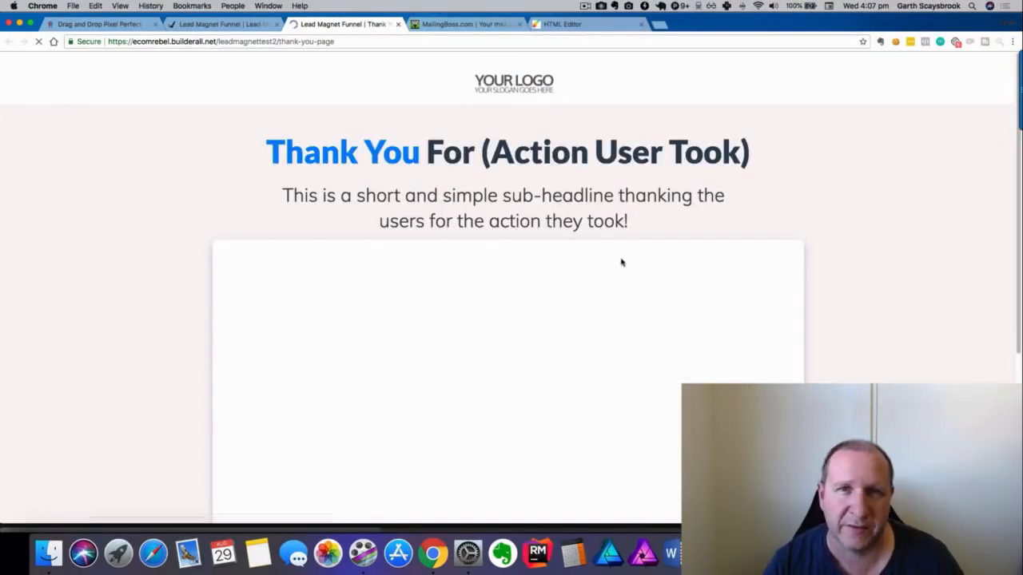
View the Lead Magnet Funnel test subscriber list showing the new confirmed subscriber.
{"action": "scroll", "coordinate": [639, 248], "scroll_direction": "down", "scroll_amount": 5}
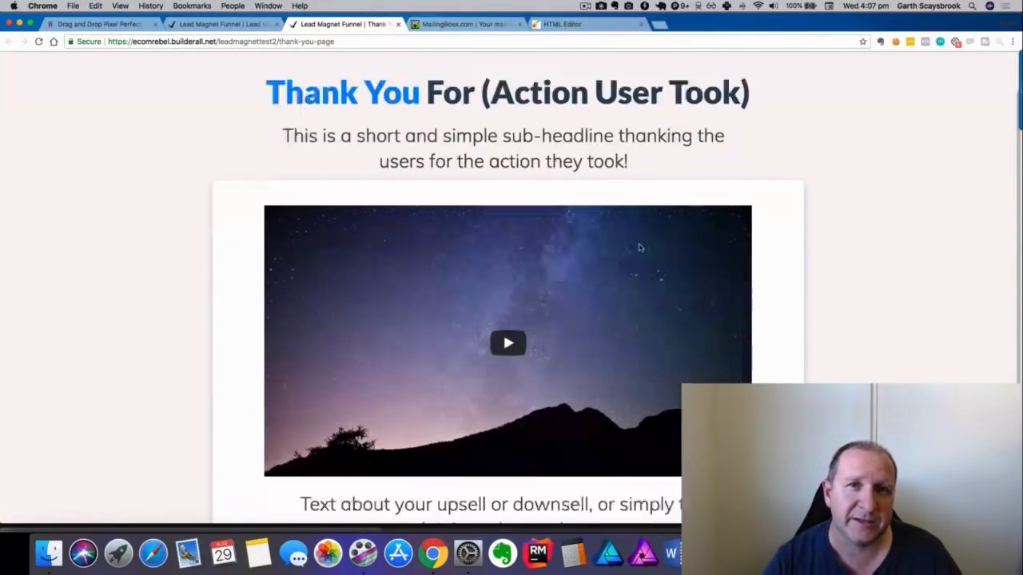
{"action": "left_click", "coordinate": [470, 24]}
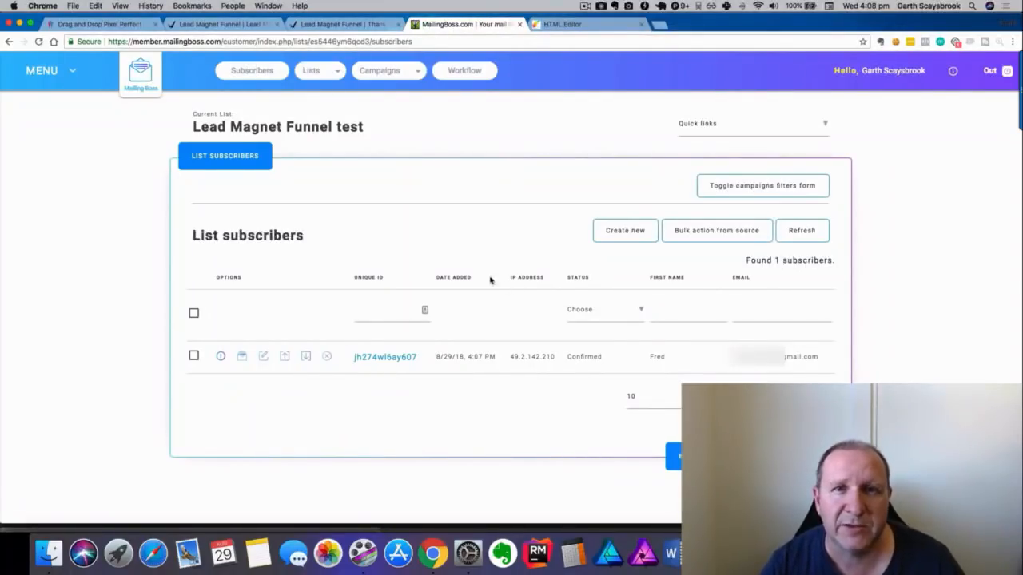
{"action": "left_click", "coordinate": [376, 71]}
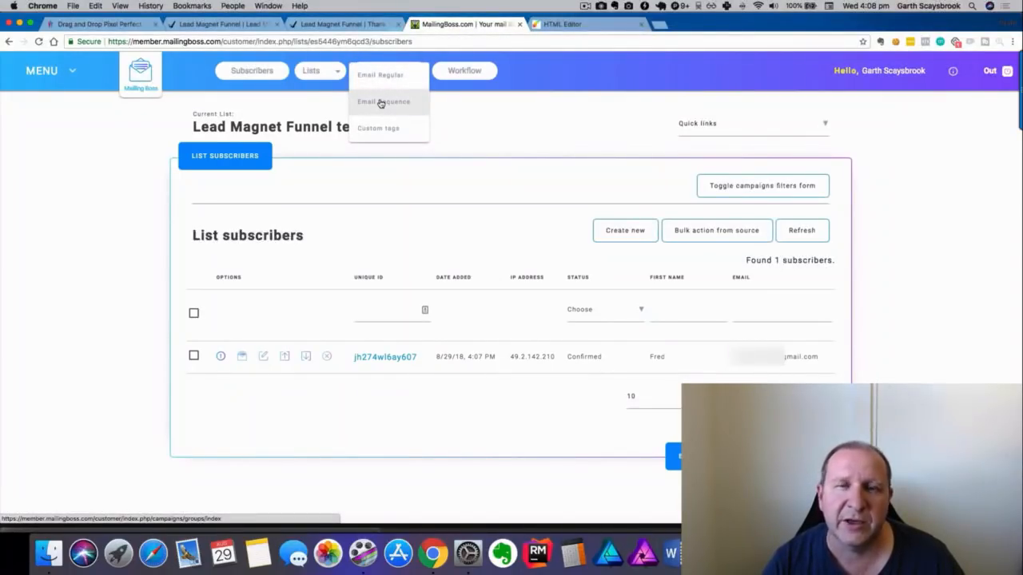
Choose Email Sequence under Campaigns to list the five sequences, then click CREATE NEW.
{"action": "left_click", "coordinate": [381, 101]}
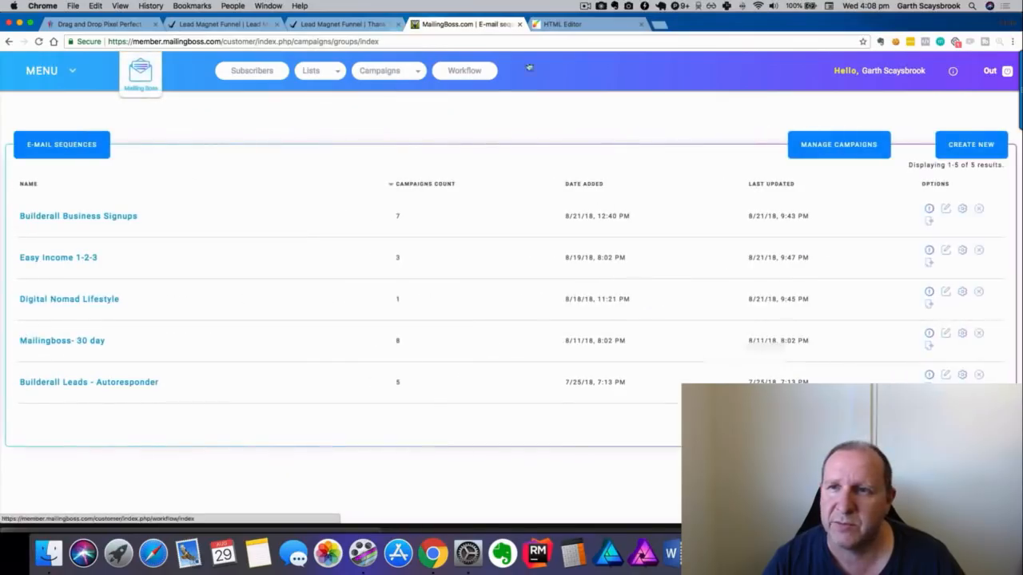
{"action": "left_click", "coordinate": [964, 153]}
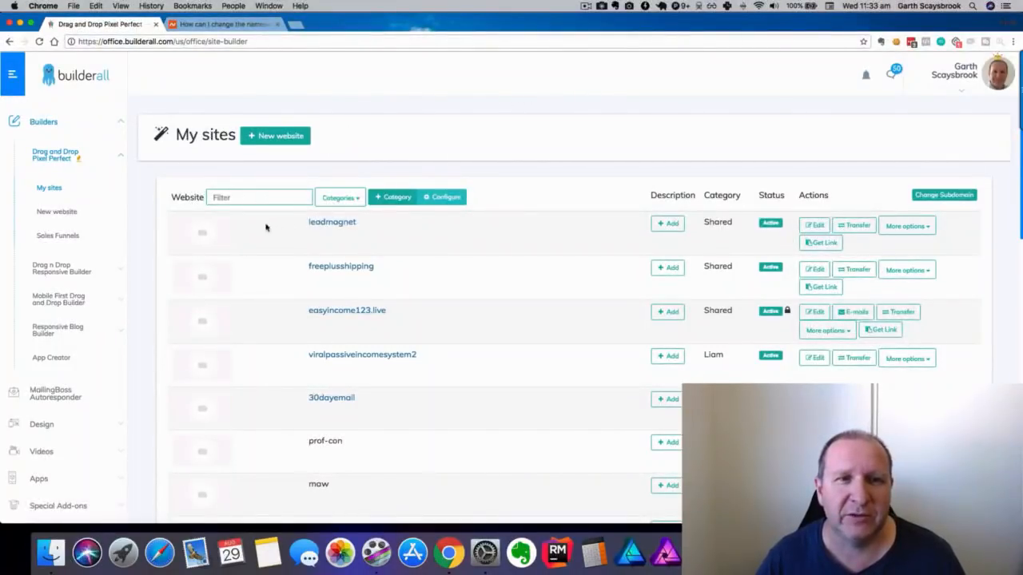
Filter My sites by 'evern', preview the leadmagnet-evernote FAQ page, and close the preview.
{"action": "left_click", "coordinate": [240, 196]}
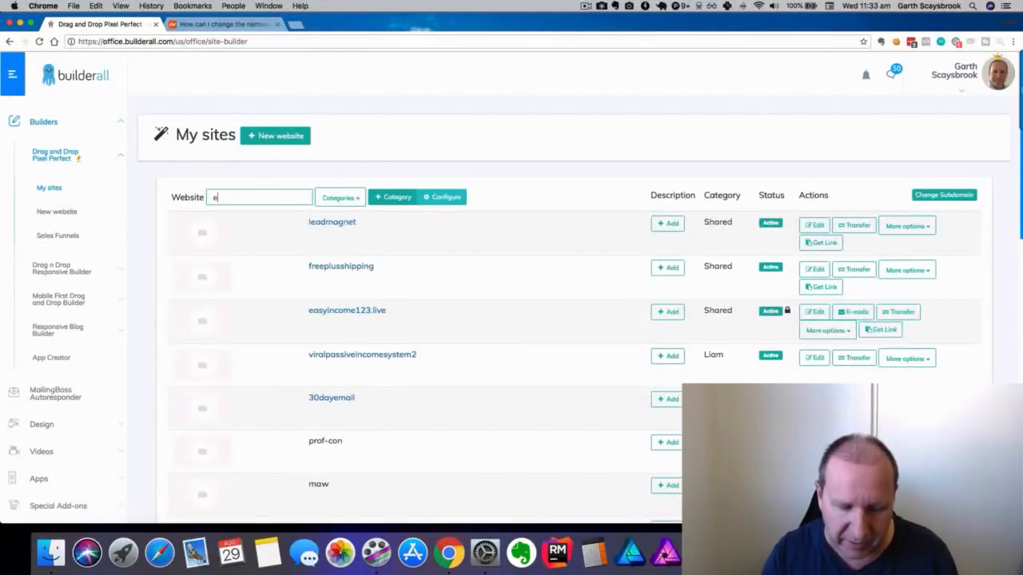
{"action": "type", "text": "evern"}
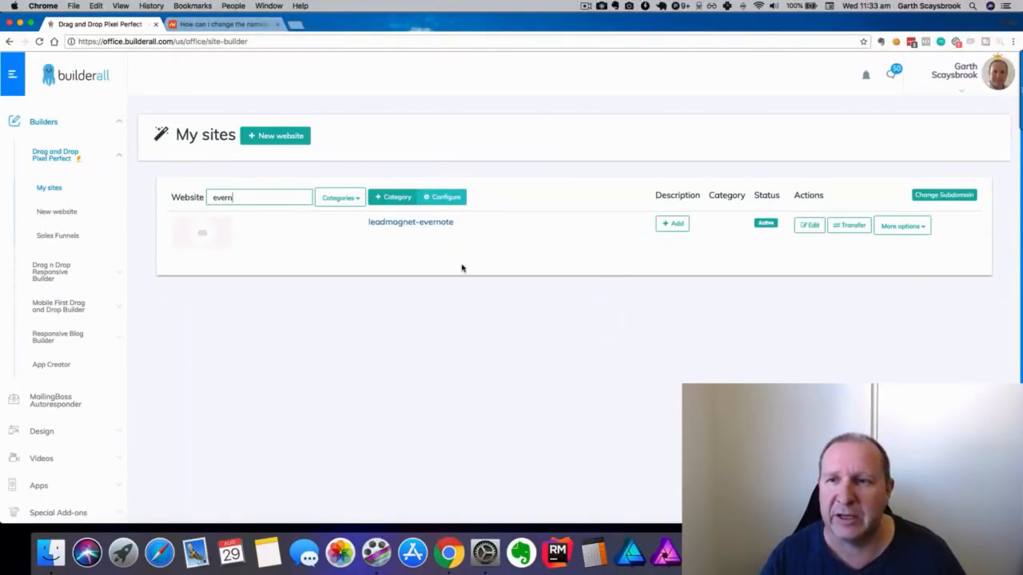
{"action": "left_click", "coordinate": [407, 224]}
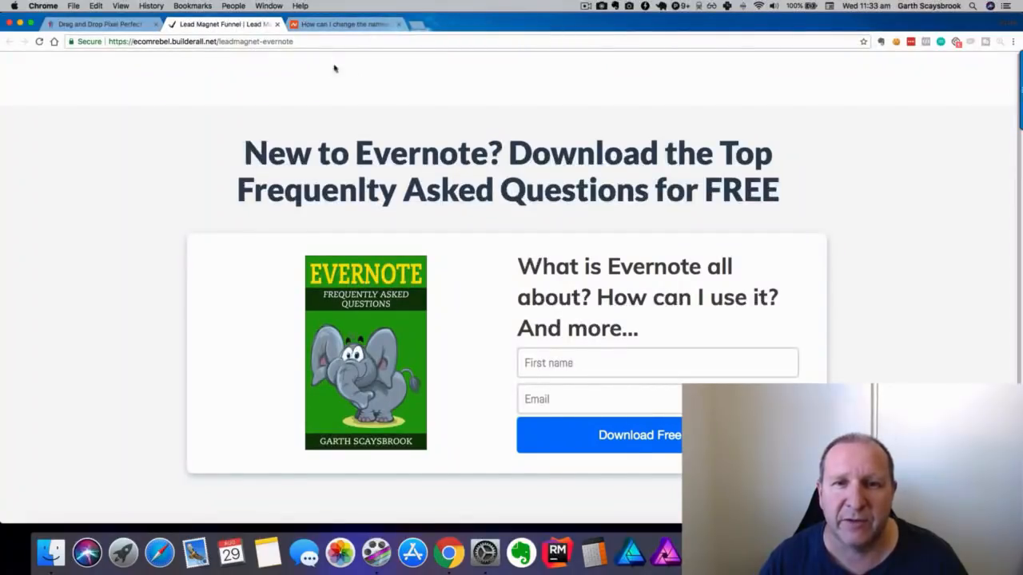
{"action": "scroll", "coordinate": [410, 104], "scroll_direction": "down", "scroll_amount": 1}
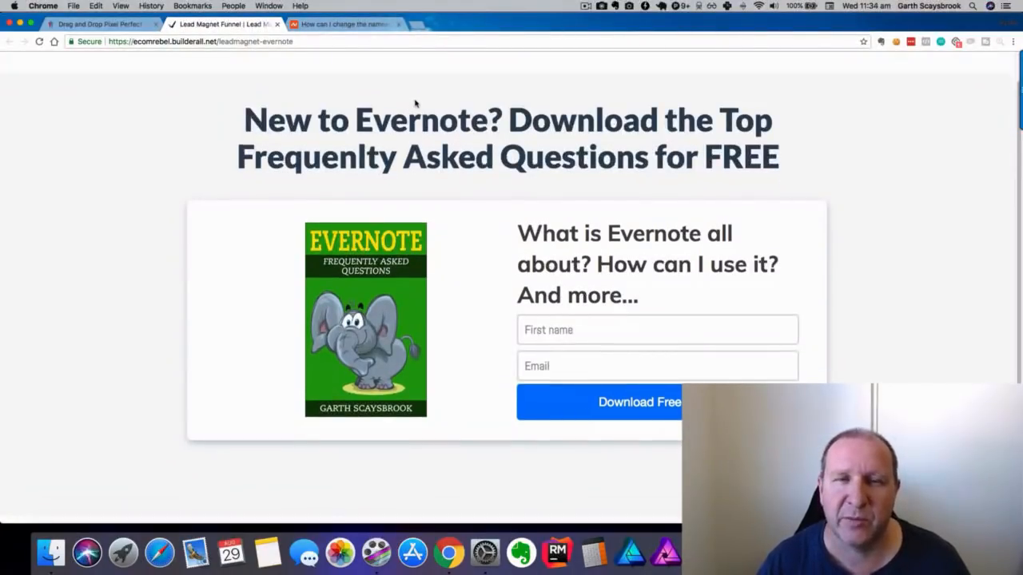
{"action": "scroll", "coordinate": [414, 102], "scroll_direction": "up", "scroll_amount": 1}
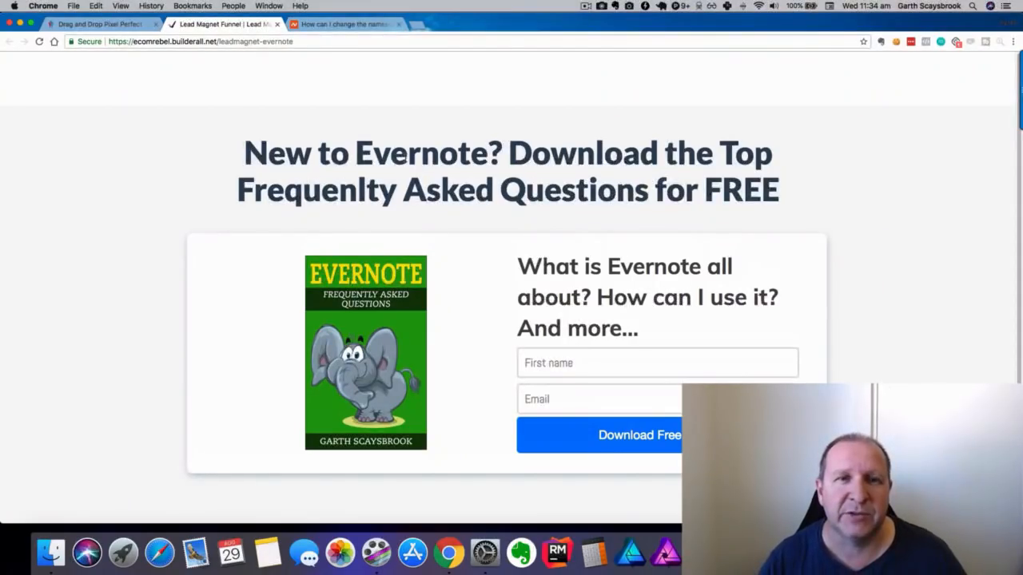
{"action": "left_click", "coordinate": [277, 25]}
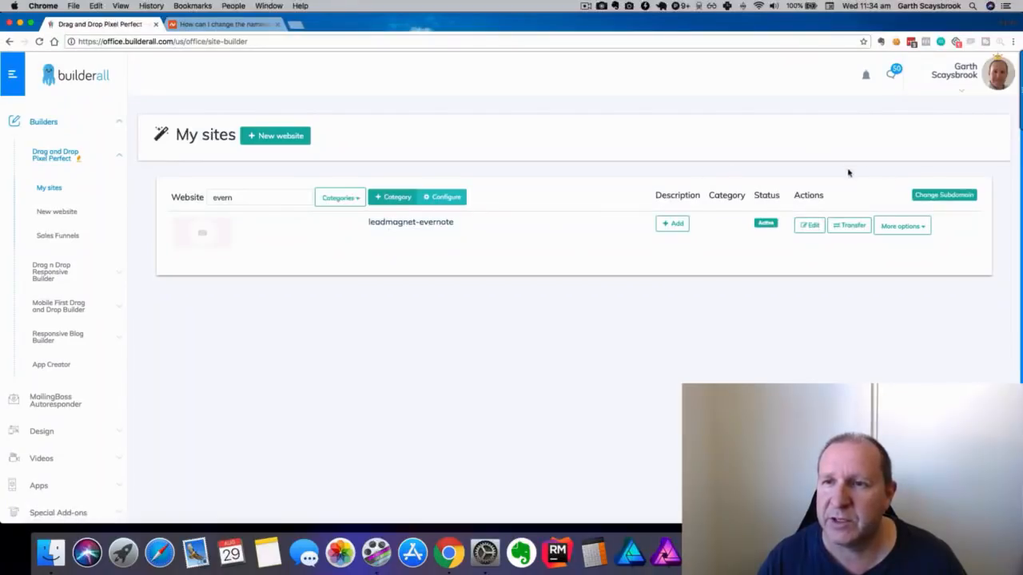
Connect the owner's .com domain to leadmagnet-evernote with North America (USA) as region, and save.
{"action": "left_click", "coordinate": [921, 231]}
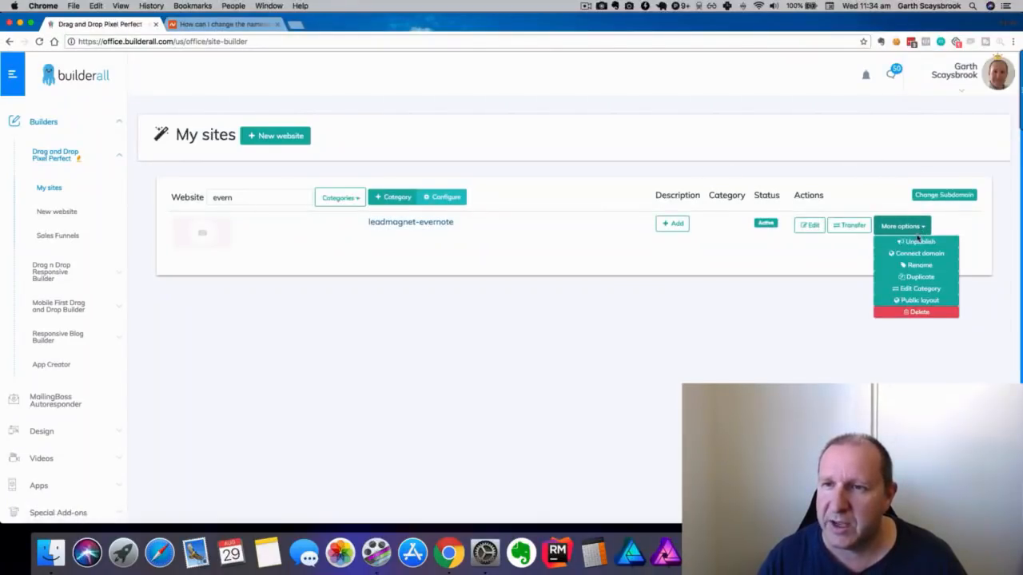
{"action": "left_click", "coordinate": [920, 254]}
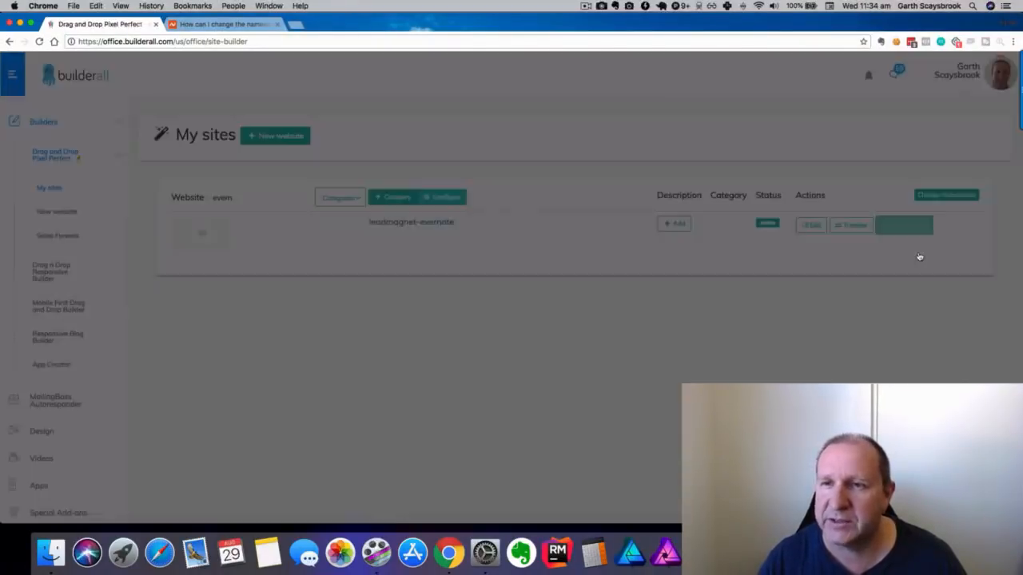
{"action": "left_click", "coordinate": [386, 182]}
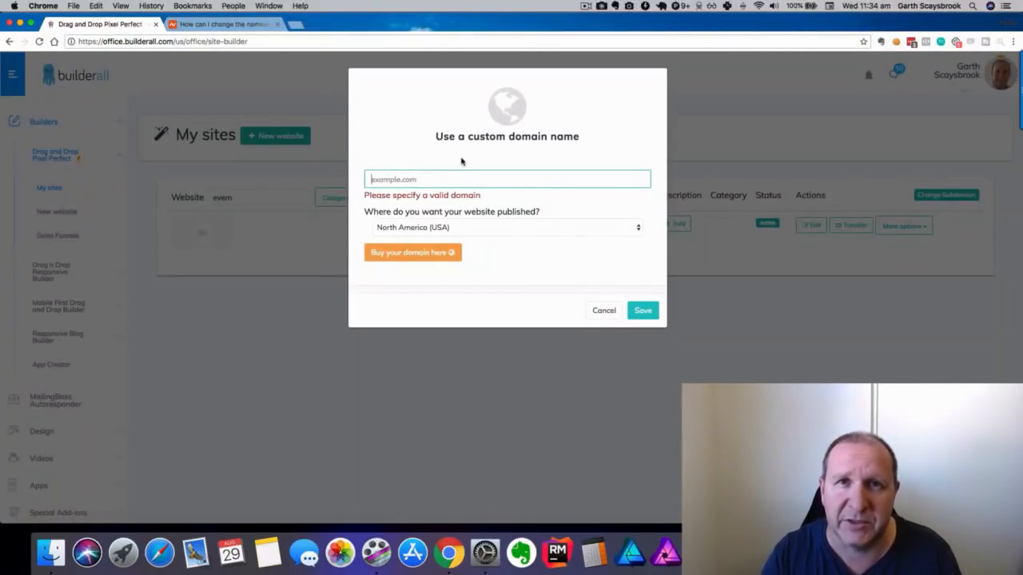
{"action": "type", "text": "garth"}
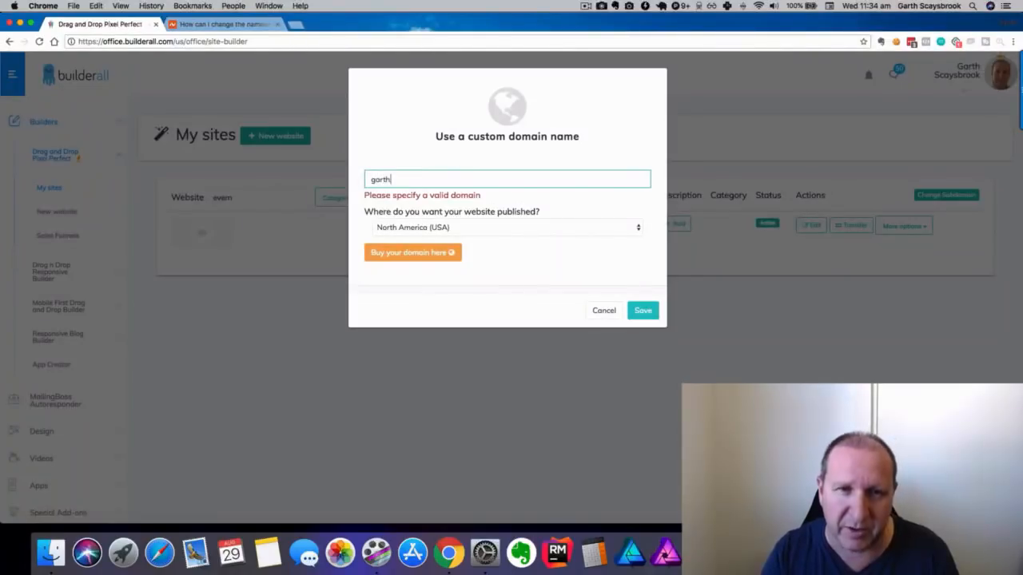
{"action": "type", "text": "scaysbrook"}
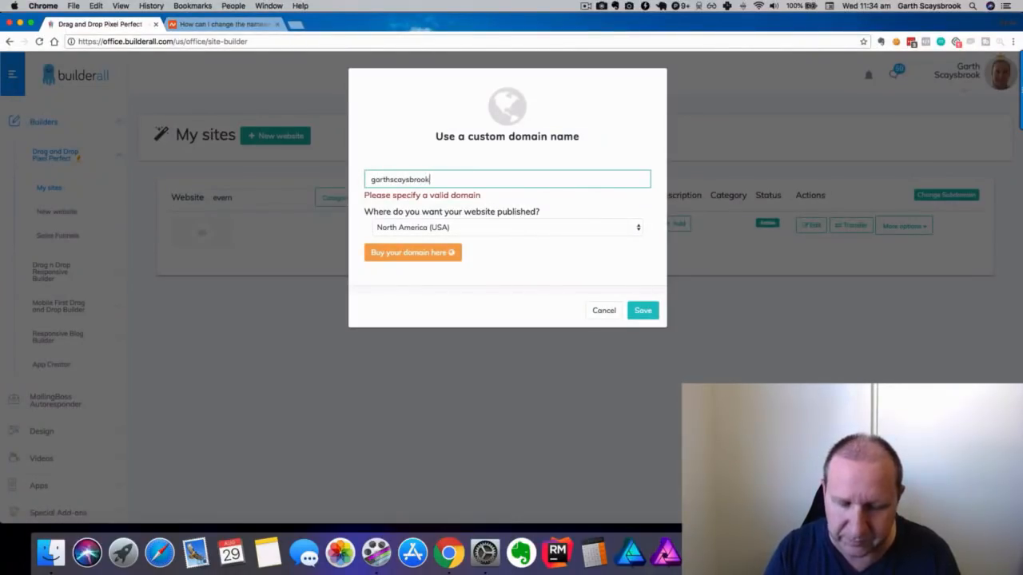
{"action": "type", "text": ".com"}
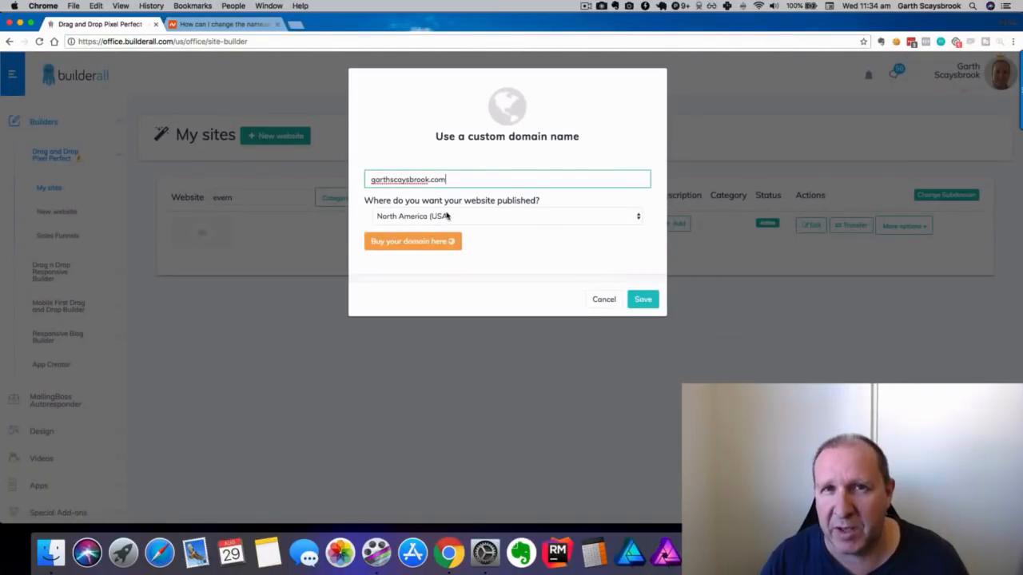
{"action": "left_click", "coordinate": [446, 216]}
{"action": "left_click", "coordinate": [451, 216]}
{"action": "left_click", "coordinate": [448, 216]}
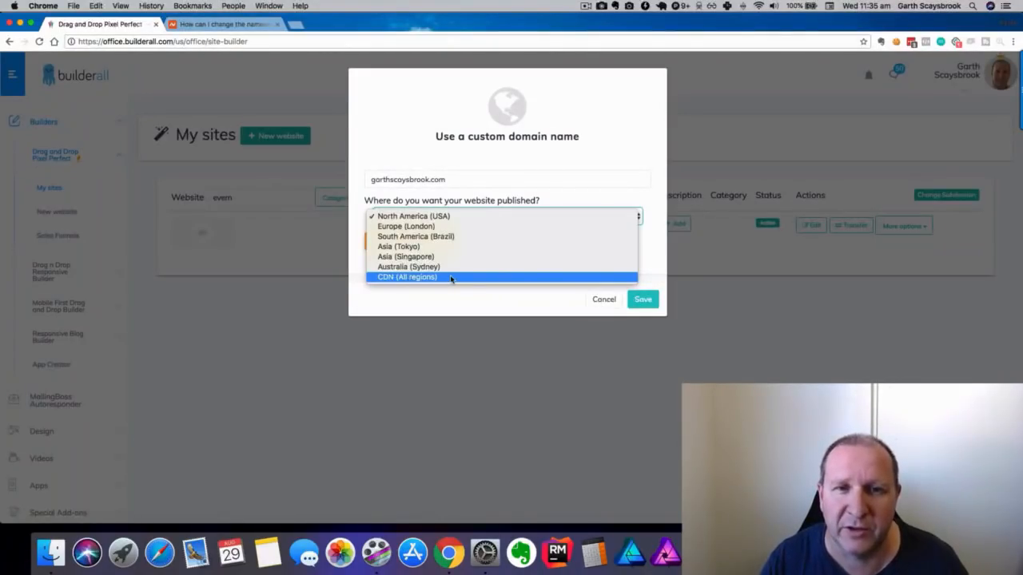
{"action": "left_click", "coordinate": [451, 216]}
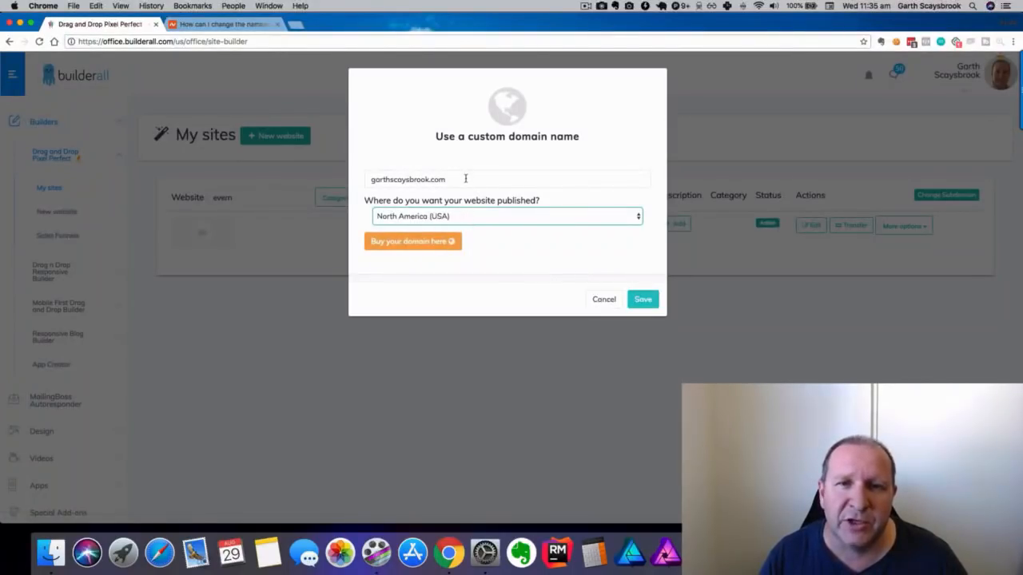
{"action": "left_click", "coordinate": [464, 177]}
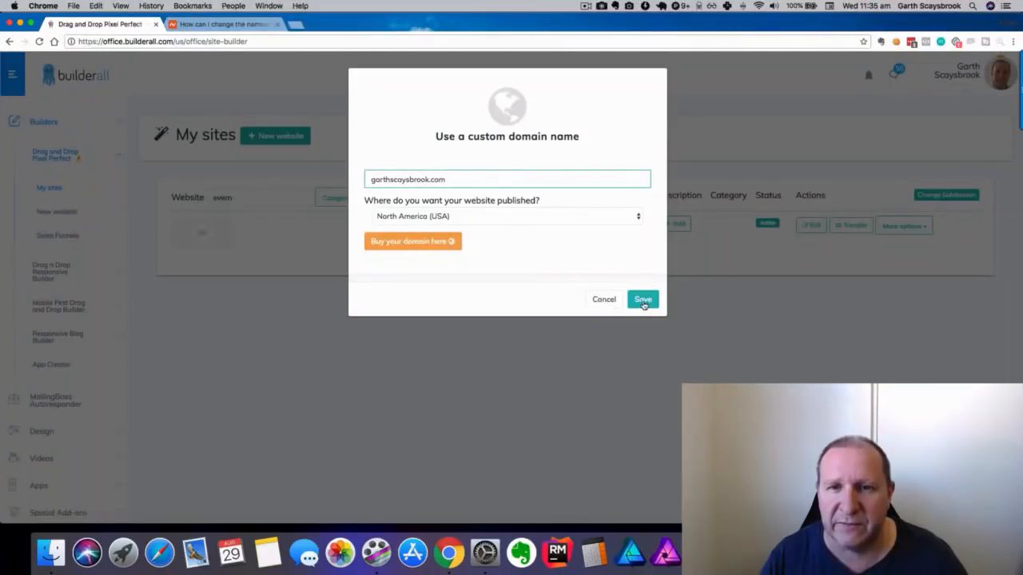
{"action": "left_click", "coordinate": [644, 302]}
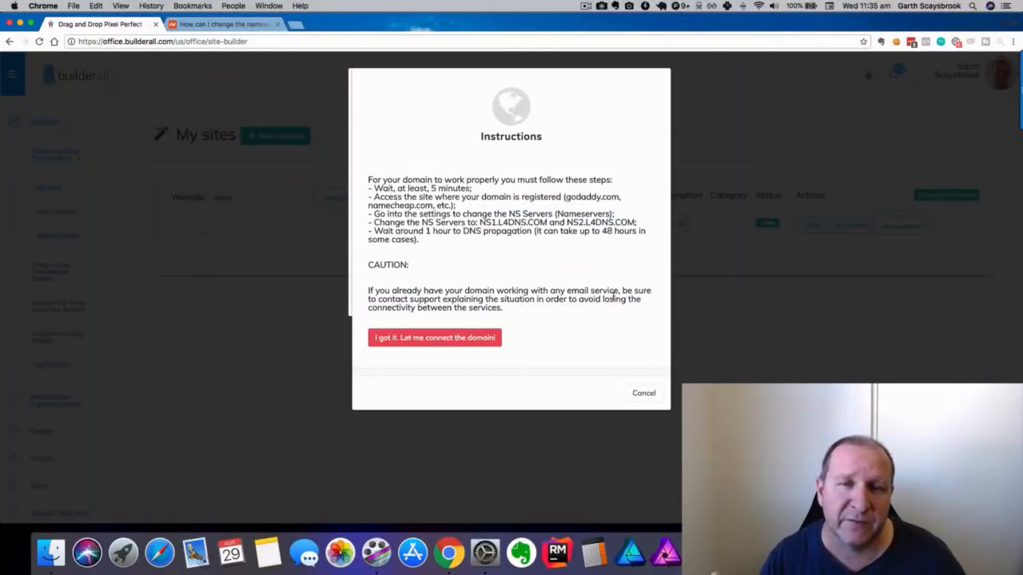
Highlight the godaddy.com example and the nameservers NS1.L4DNS.COM and NS2.L4DNS.COM.
{"action": "left_click_drag", "start_coordinate": [565, 196], "coordinate": [620, 197]}
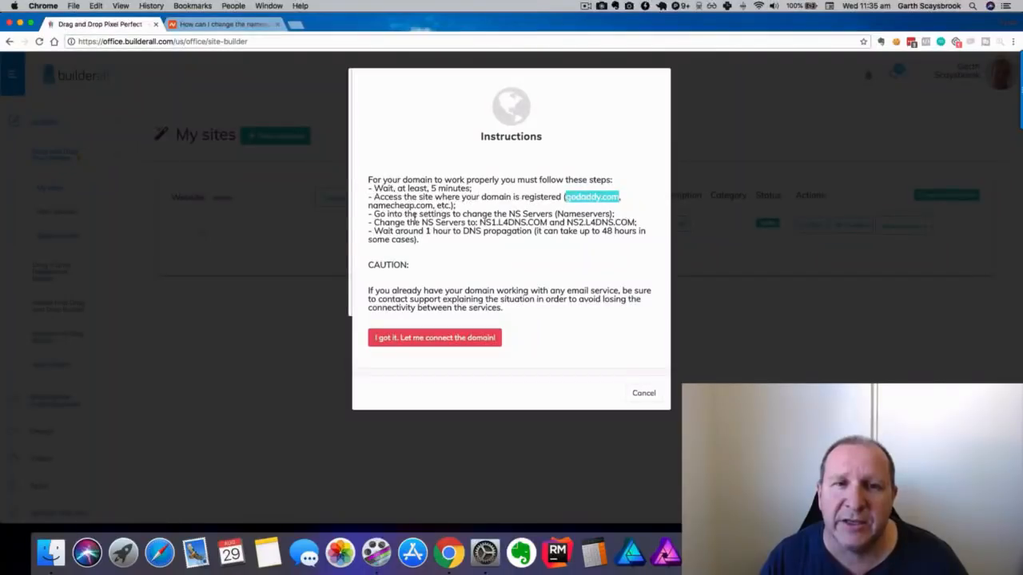
{"action": "left_click", "coordinate": [480, 222]}
{"action": "left_click_drag", "start_coordinate": [480, 222], "coordinate": [552, 223]}
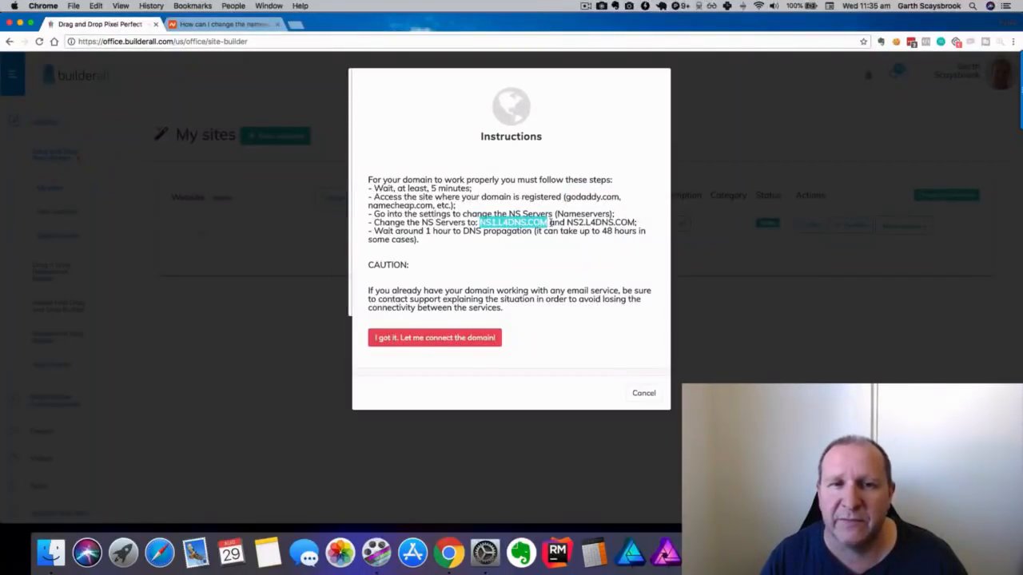
{"action": "left_click", "coordinate": [509, 229]}
{"action": "left_click_drag", "start_coordinate": [479, 222], "coordinate": [548, 223]}
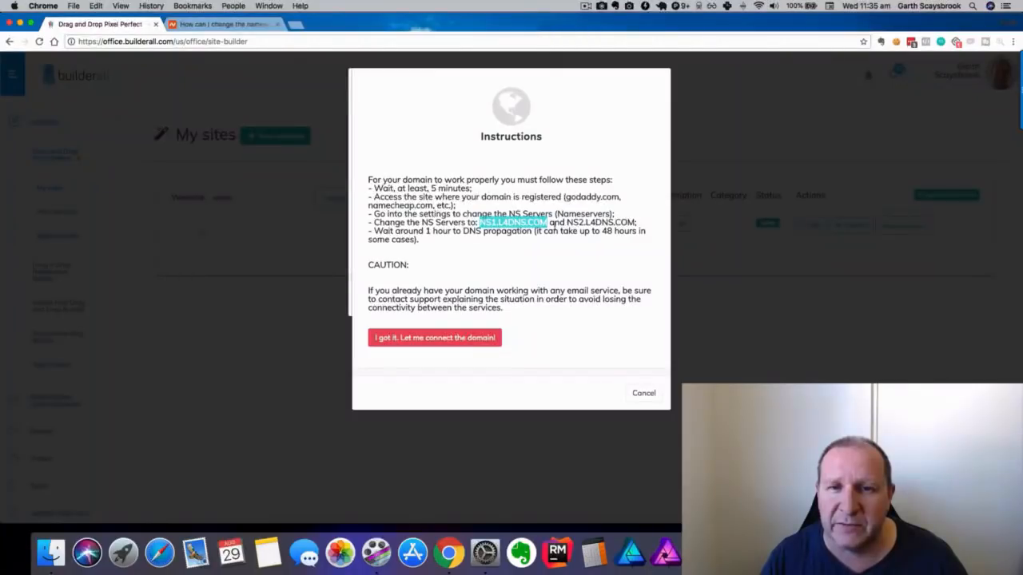
{"action": "left_click_drag", "start_coordinate": [566, 222], "coordinate": [636, 224]}
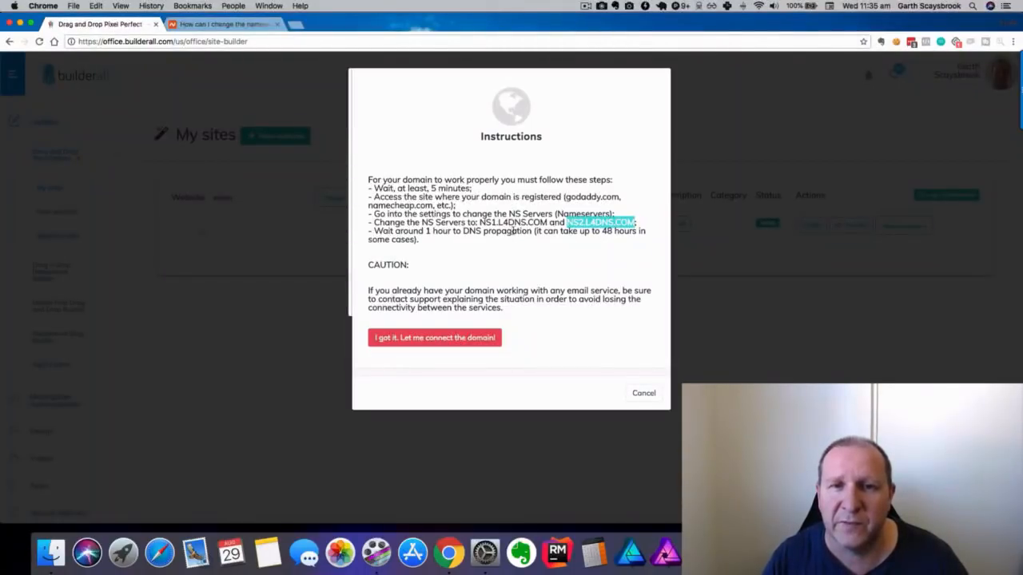
Re-highlight NS1.L4DNS.COM, then bring up the Namecheap article on changing nameservers.
{"action": "left_click", "coordinate": [543, 235]}
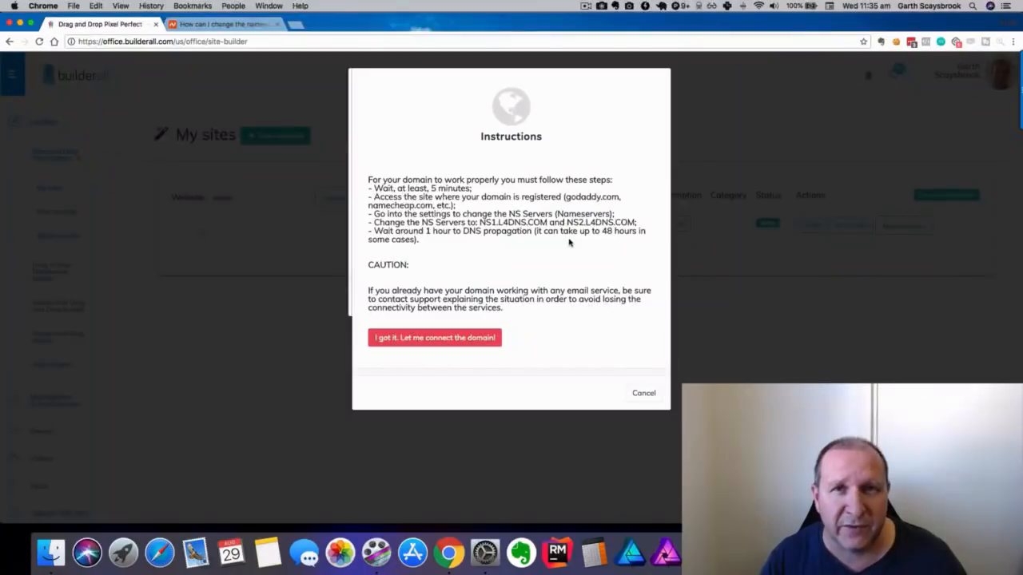
{"action": "left_click_drag", "start_coordinate": [480, 224], "coordinate": [549, 223]}
{"action": "left_click", "coordinate": [585, 224]}
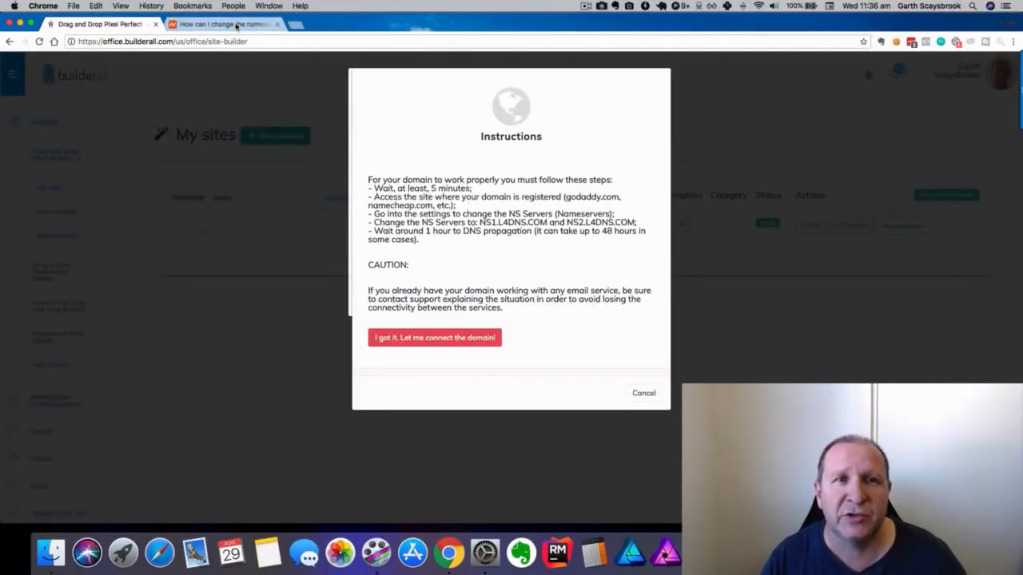
{"action": "left_click", "coordinate": [236, 25]}
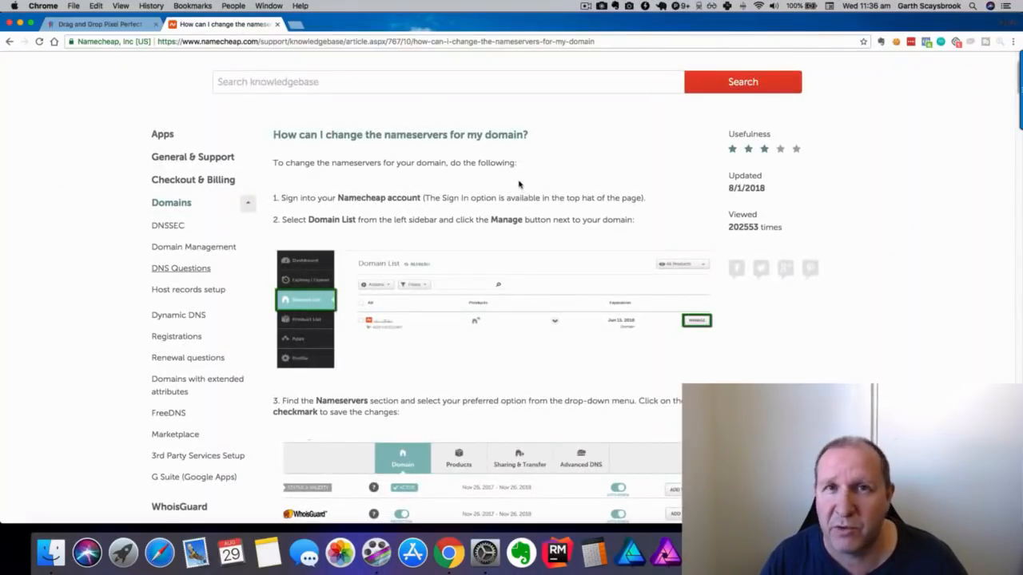
Scroll the Namecheap nameserver article and highlight its two default dns1/dns2 nameserver lines.
{"action": "scroll", "coordinate": [532, 192], "scroll_direction": "down", "scroll_amount": 2}
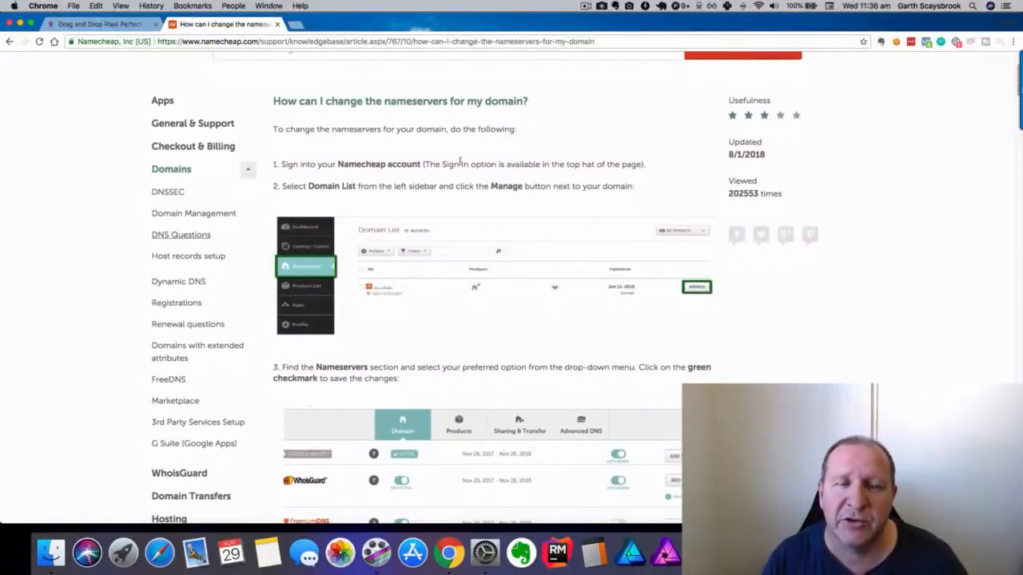
{"action": "scroll", "coordinate": [452, 169], "scroll_direction": "down", "scroll_amount": 1}
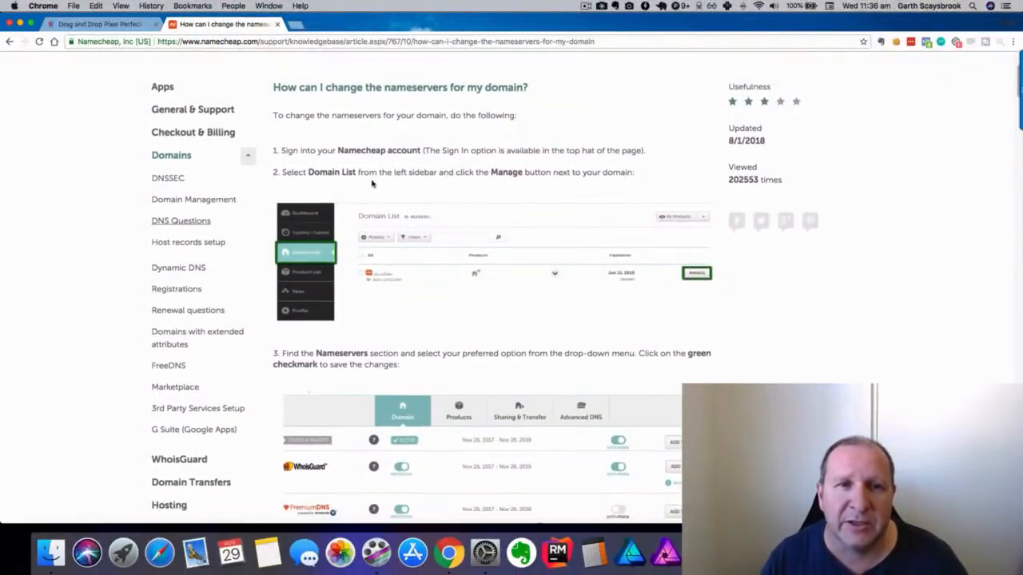
{"action": "scroll", "coordinate": [476, 232], "scroll_direction": "down", "scroll_amount": 1}
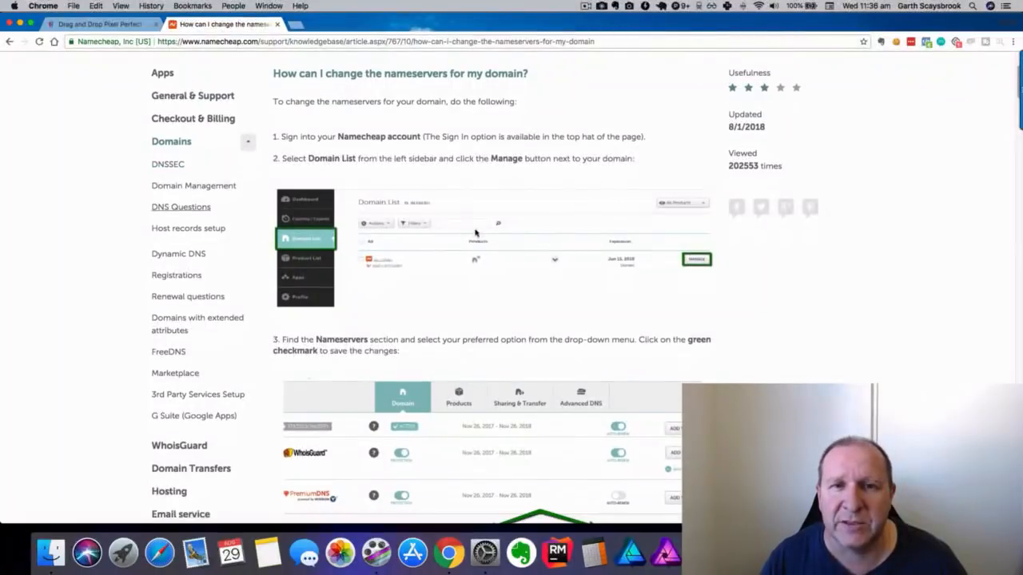
{"action": "scroll", "coordinate": [513, 184], "scroll_direction": "down", "scroll_amount": 4}
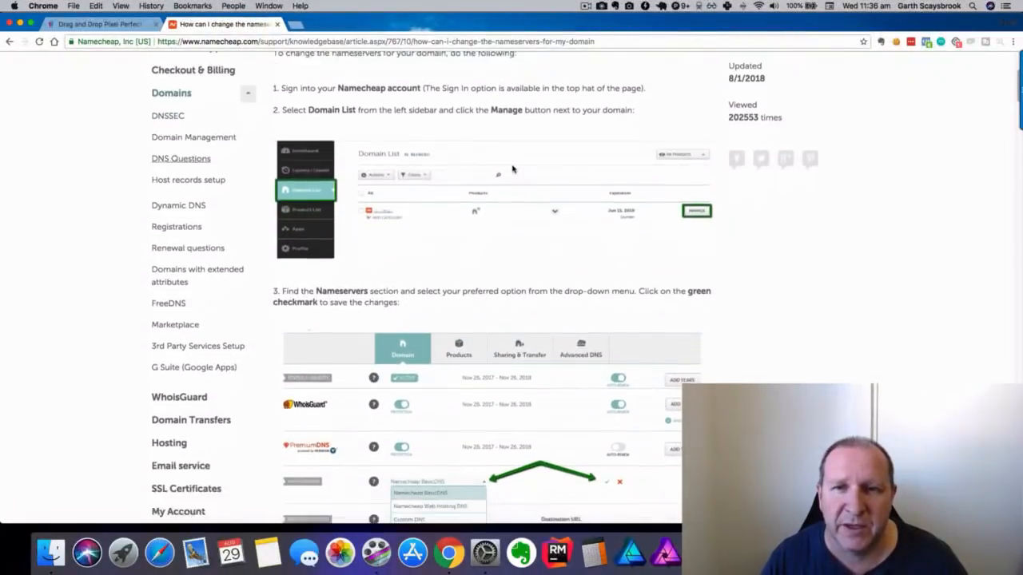
{"action": "scroll", "coordinate": [699, 209], "scroll_direction": "down", "scroll_amount": 12}
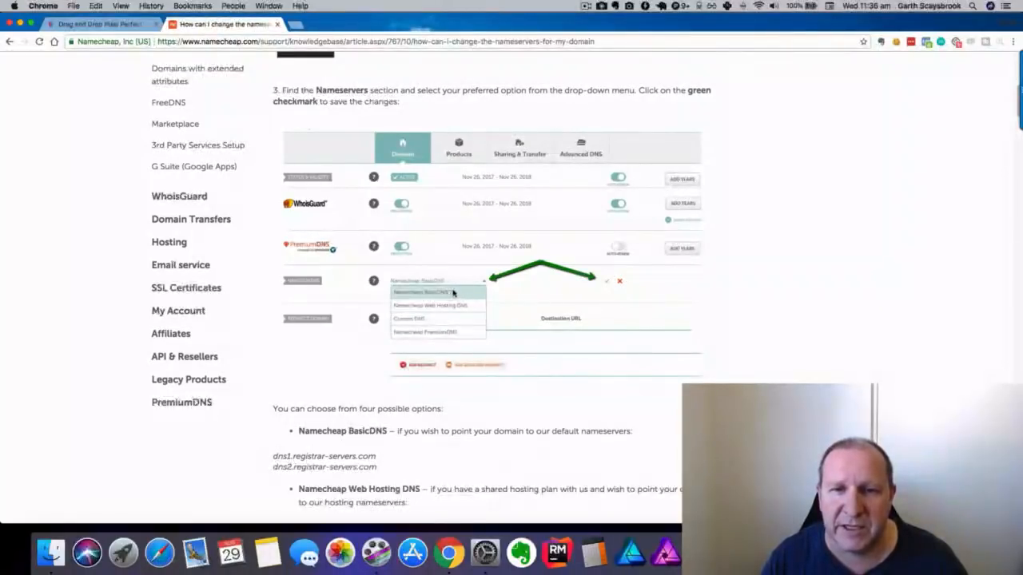
{"action": "scroll", "coordinate": [544, 269], "scroll_direction": "down", "scroll_amount": 5}
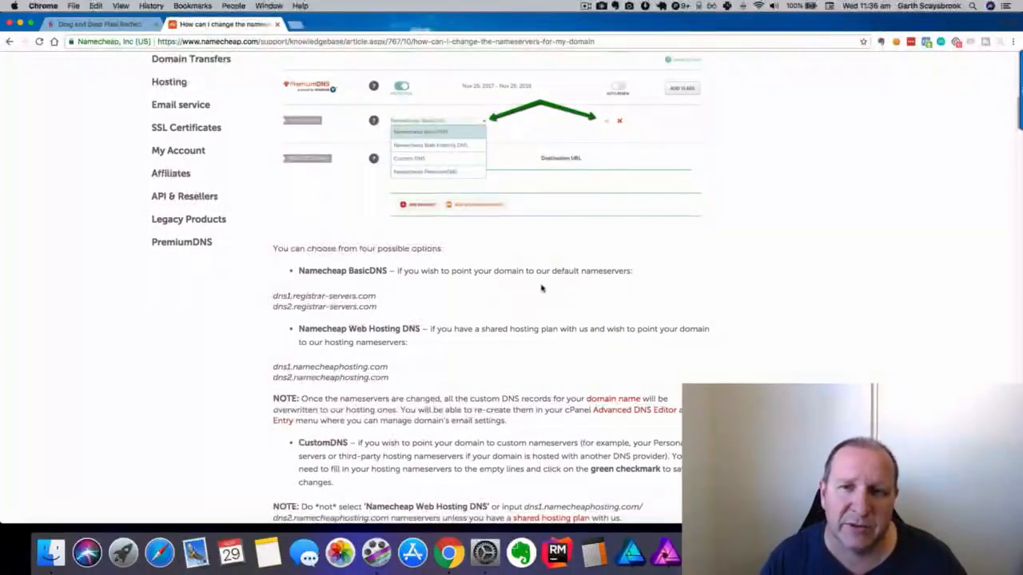
{"action": "double_click", "coordinate": [606, 272]}
{"action": "left_click", "coordinate": [609, 277]}
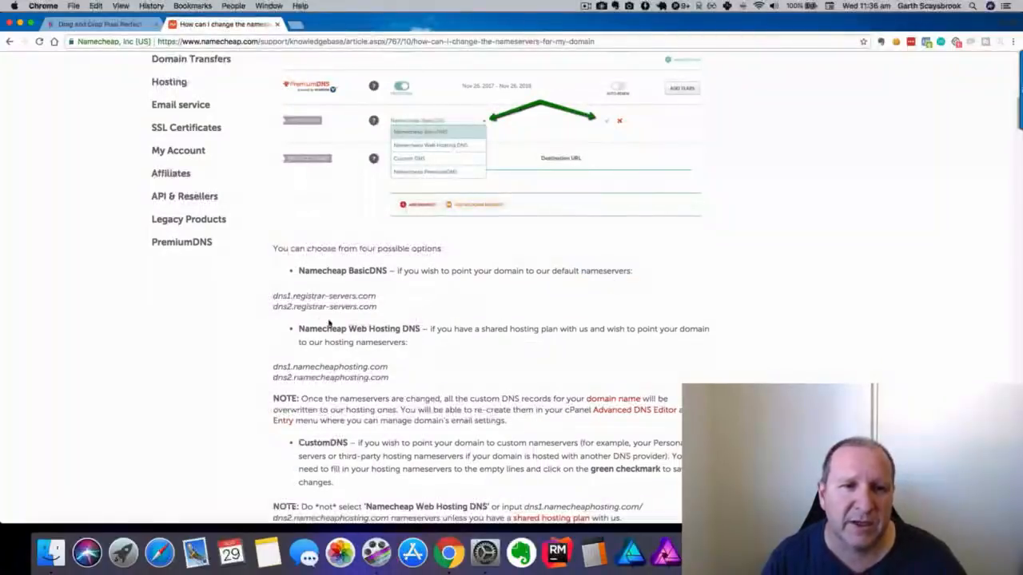
{"action": "left_click_drag", "start_coordinate": [273, 294], "coordinate": [381, 307]}
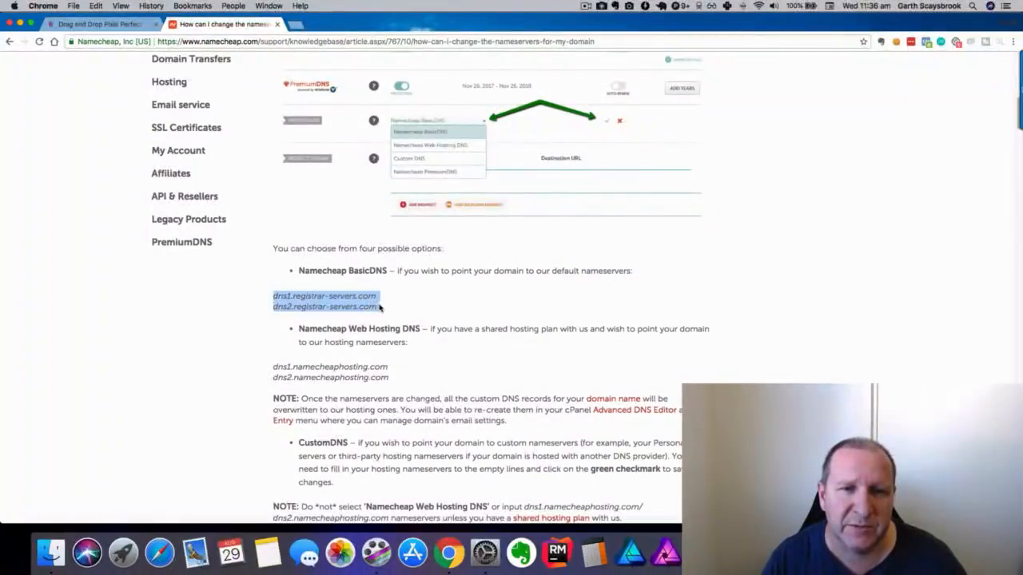
Compare against Builderall's NS1.L4DNS.COM and NS2.L4DNS.COM, highlighting each.
{"action": "left_click", "coordinate": [87, 24]}
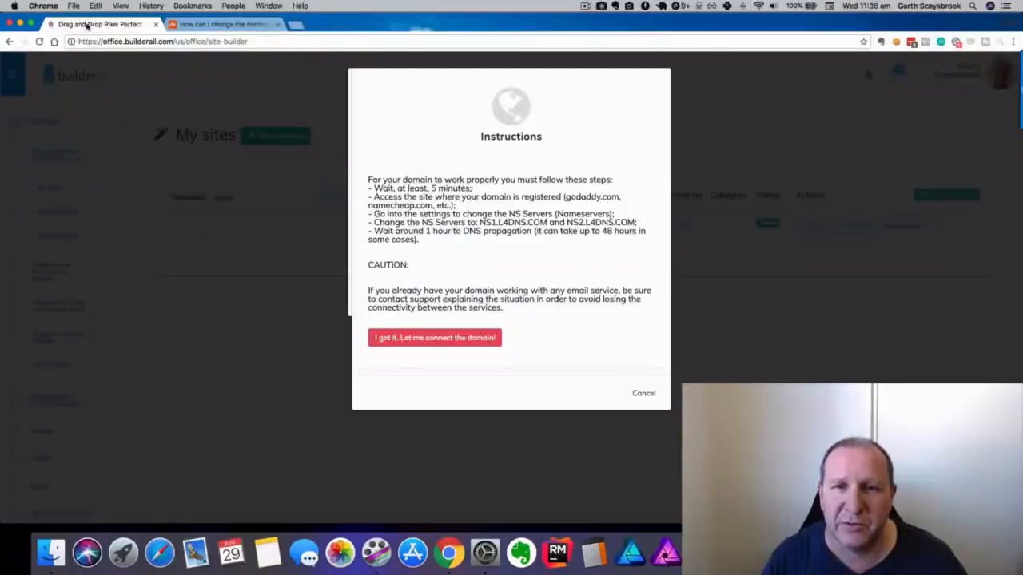
{"action": "left_click_drag", "start_coordinate": [480, 223], "coordinate": [547, 223]}
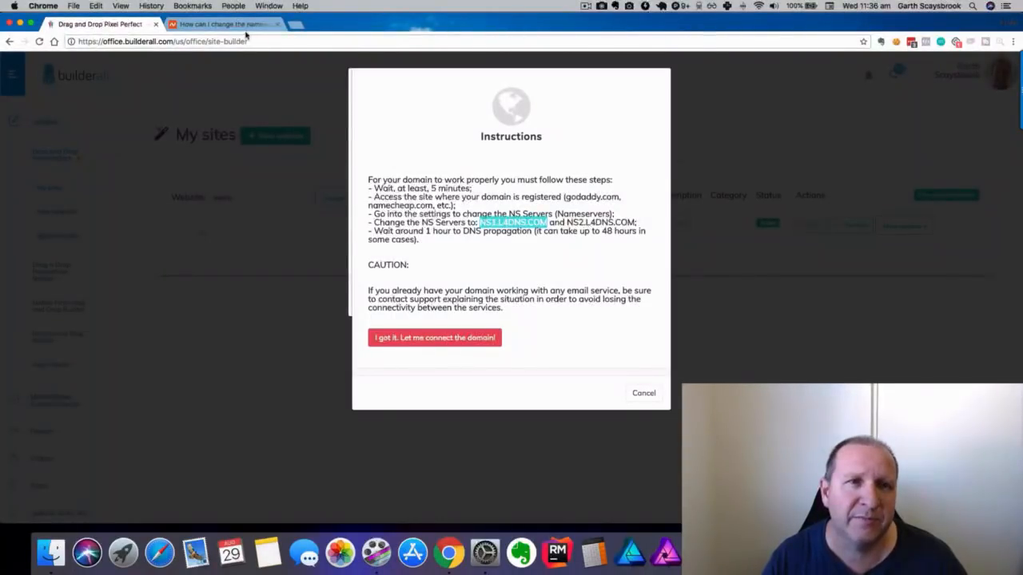
{"action": "left_click", "coordinate": [240, 25]}
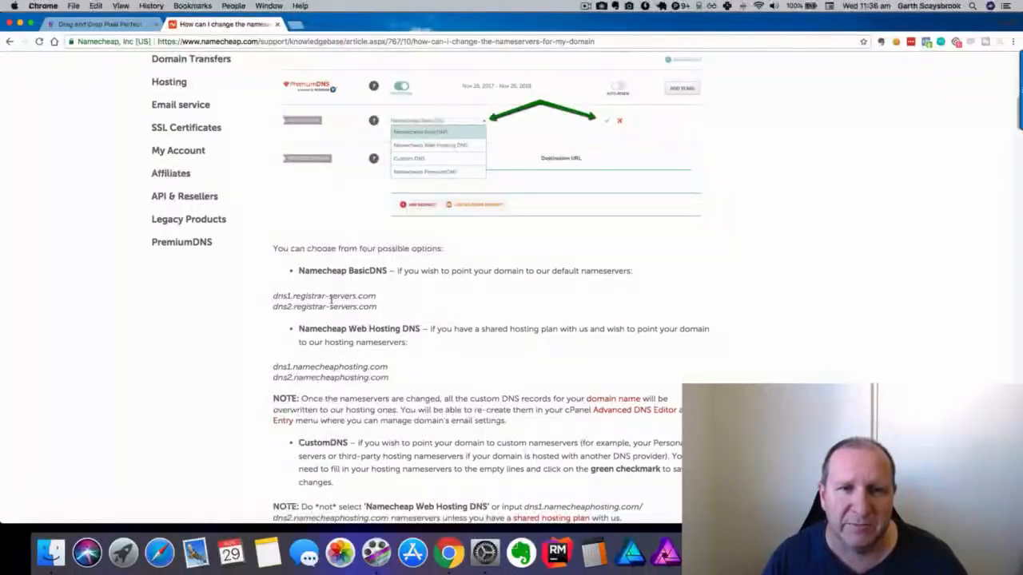
{"action": "left_click", "coordinate": [85, 25]}
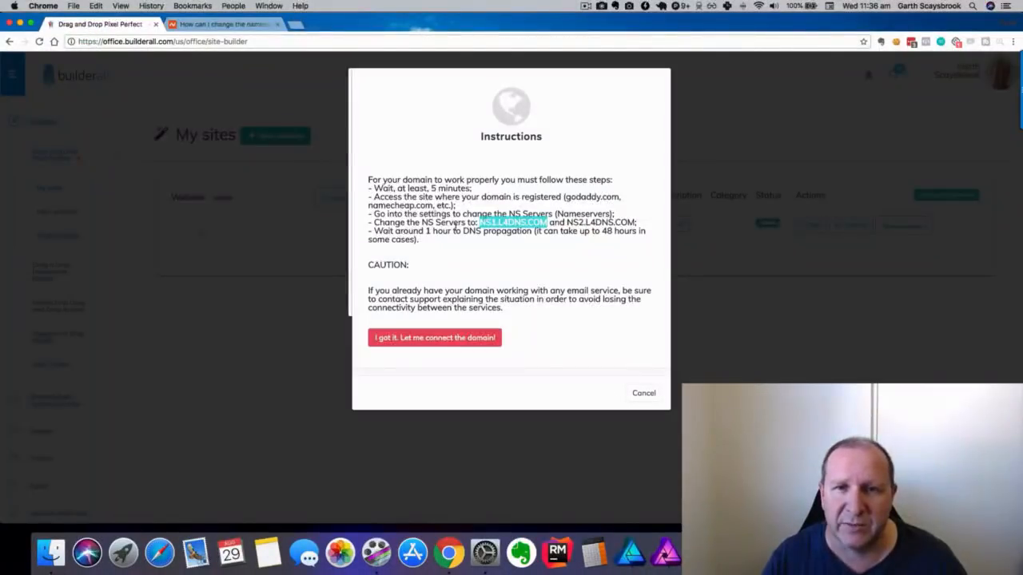
{"action": "left_click_drag", "start_coordinate": [564, 222], "coordinate": [636, 223]}
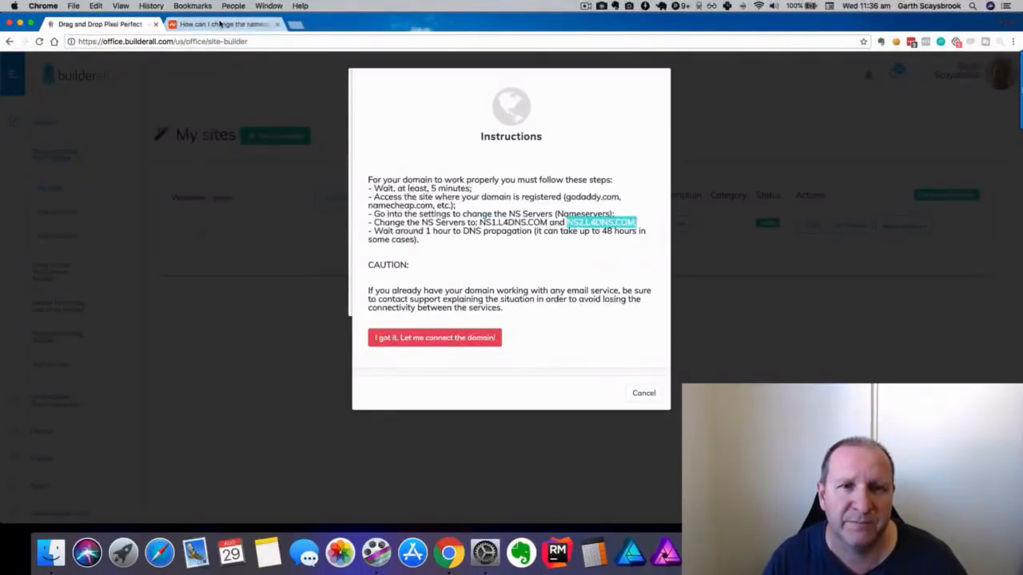
Reread the Namecheap article, then return to Builderall's nameserver instructions.
{"action": "left_click", "coordinate": [219, 24]}
{"action": "scroll", "coordinate": [551, 283], "scroll_direction": "down", "scroll_amount": 6}
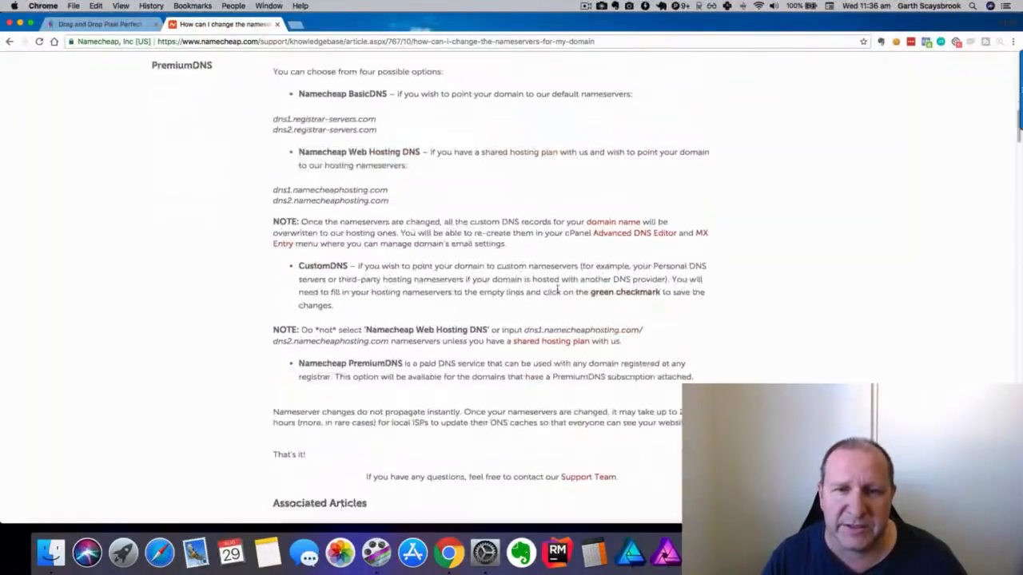
{"action": "scroll", "coordinate": [537, 277], "scroll_direction": "up", "scroll_amount": 6}
{"action": "scroll", "coordinate": [537, 277], "scroll_direction": "up", "scroll_amount": 15}
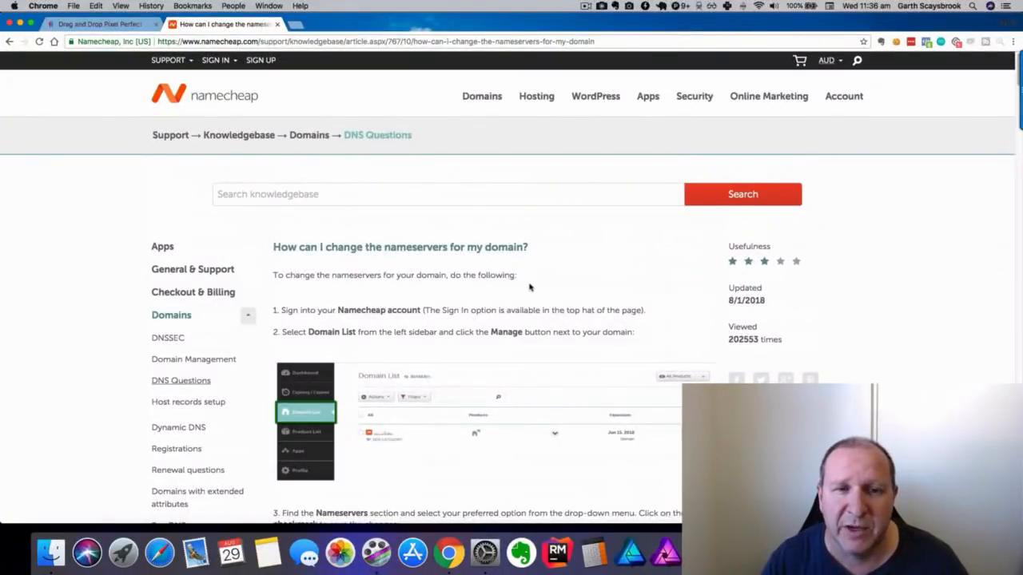
{"action": "scroll", "coordinate": [527, 285], "scroll_direction": "down", "scroll_amount": 3}
{"action": "scroll", "coordinate": [531, 287], "scroll_direction": "down", "scroll_amount": 6}
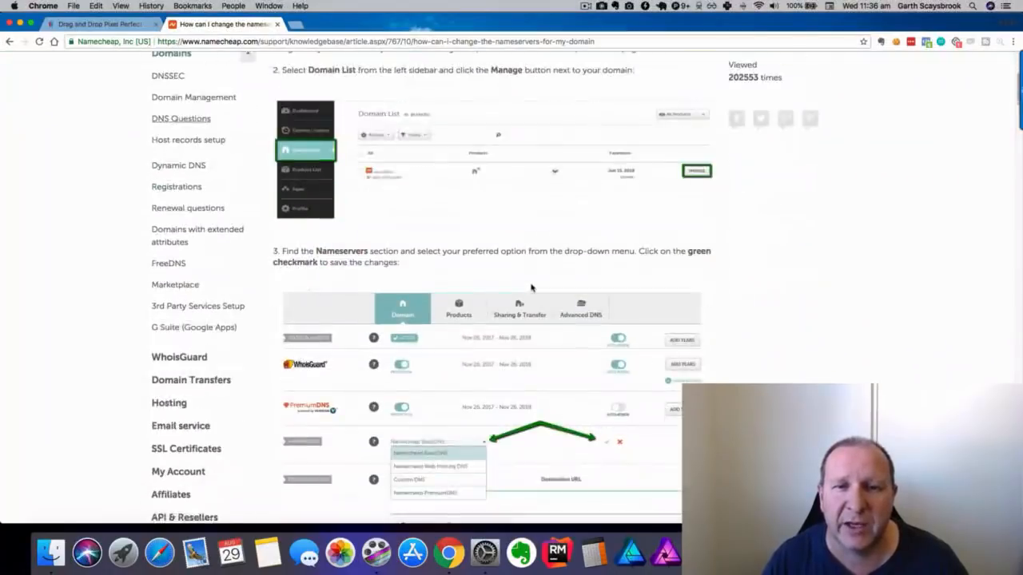
{"action": "left_click", "coordinate": [100, 24]}
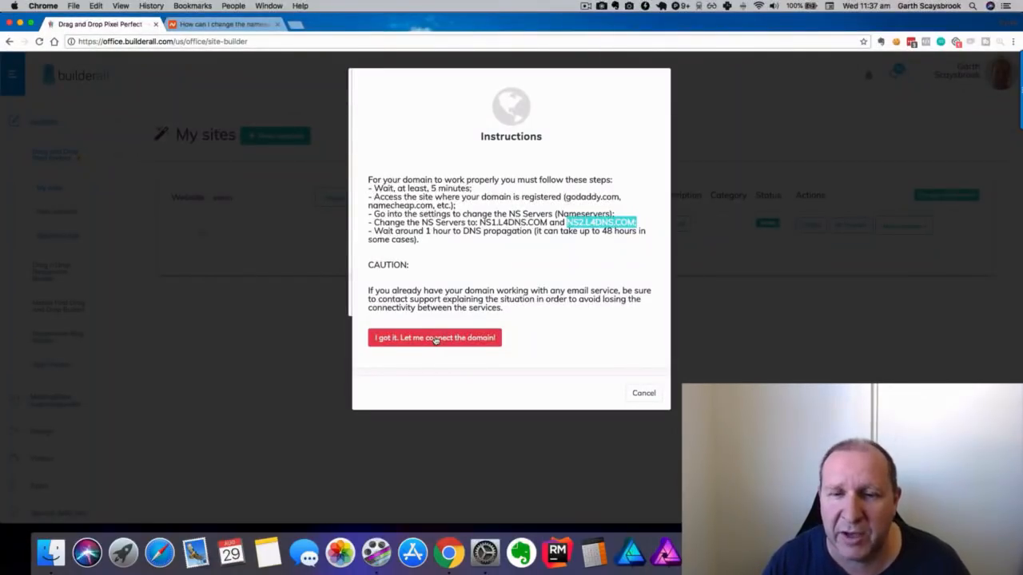
Dismiss the domain instructions and form, preview the live leadmagnet-evernote page, and return to My sites.
{"action": "left_click", "coordinate": [643, 392]}
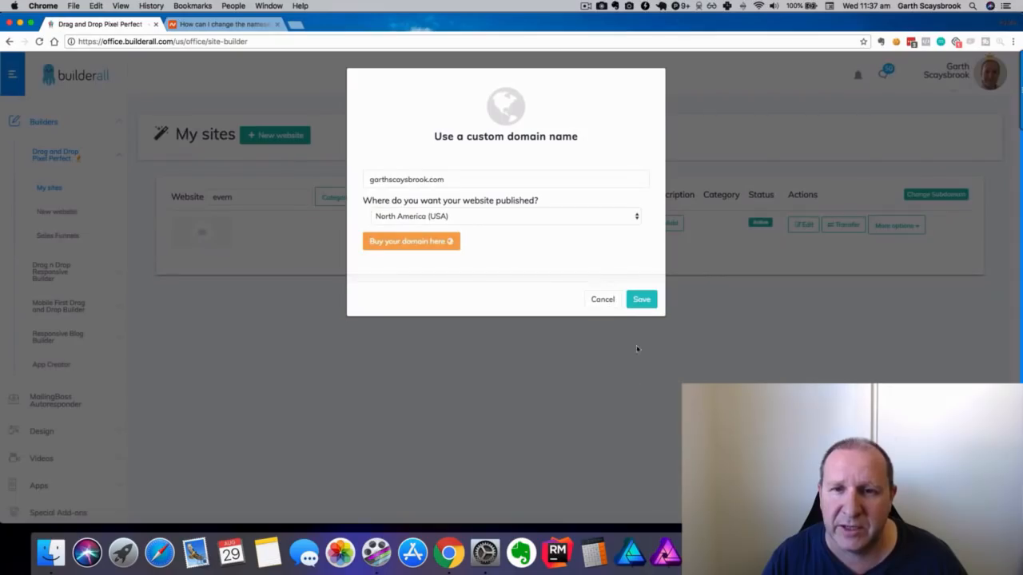
{"action": "left_click", "coordinate": [602, 306]}
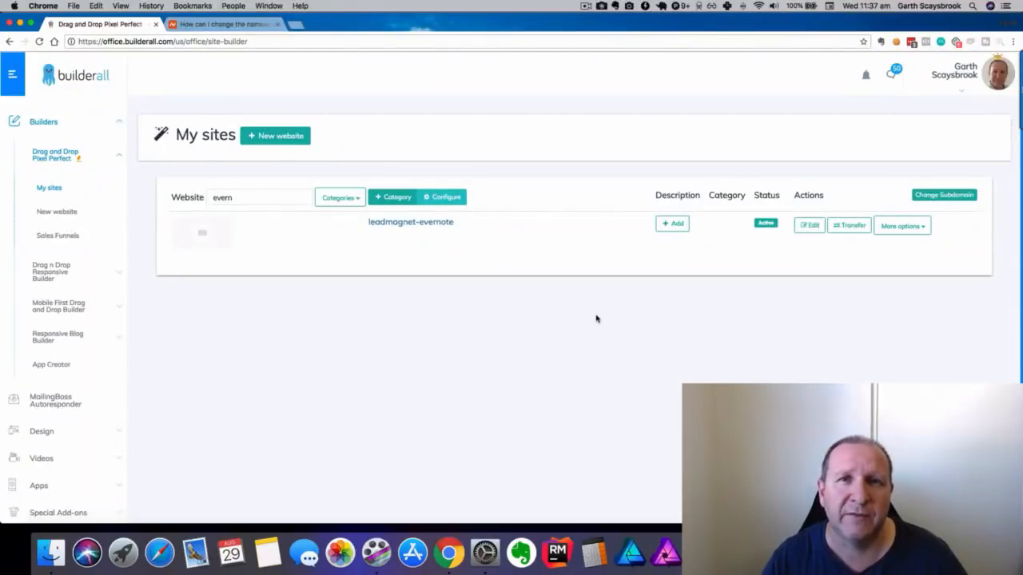
{"action": "left_click", "coordinate": [410, 225]}
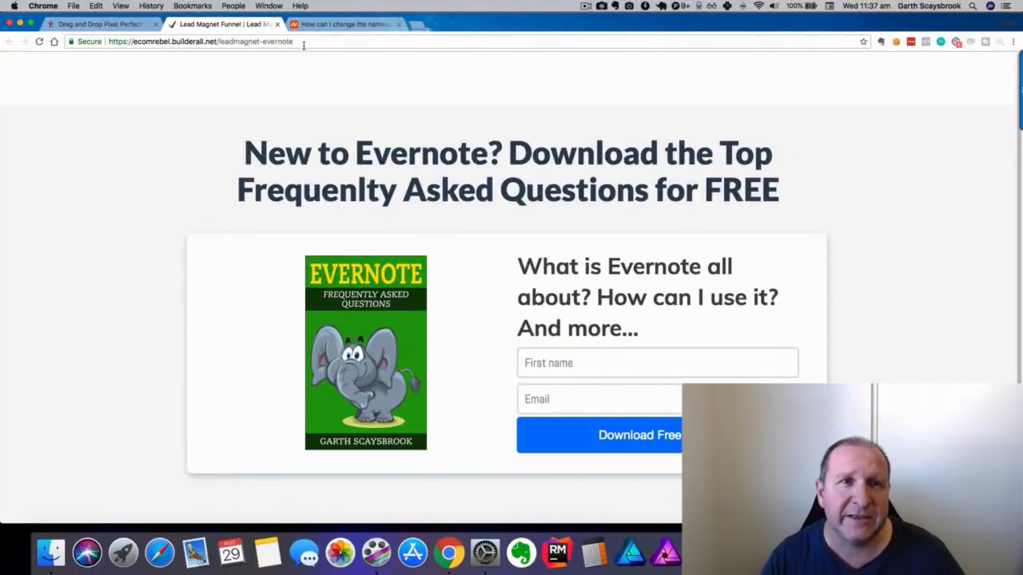
{"action": "left_click", "coordinate": [132, 24]}
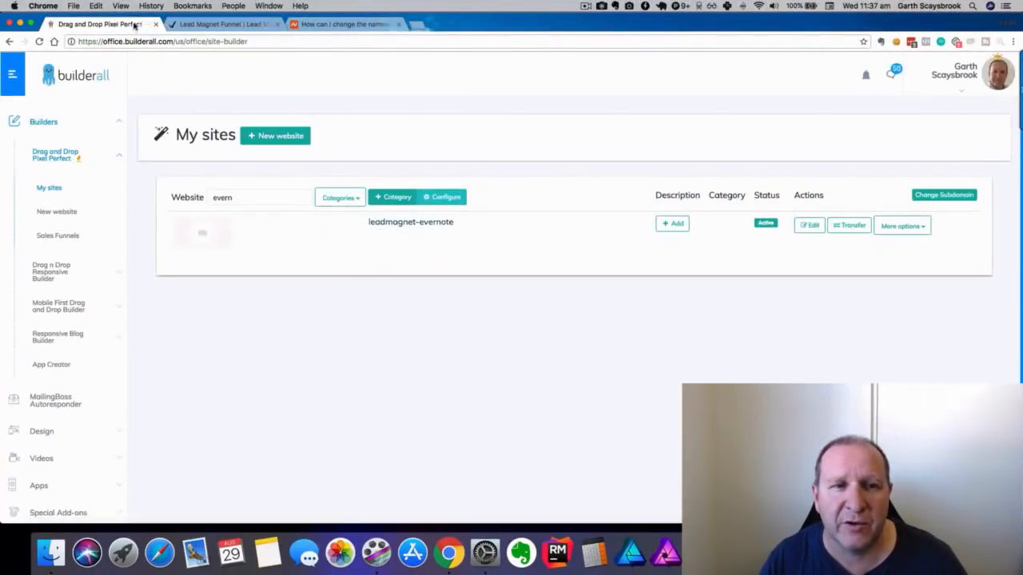
Go to the Tutorial and Training Videos section.
{"action": "scroll", "coordinate": [91, 235], "scroll_direction": "down", "scroll_amount": 5}
{"action": "left_click", "coordinate": [73, 359]}
{"action": "scroll", "coordinate": [89, 333], "scroll_direction": "down", "scroll_amount": 1}
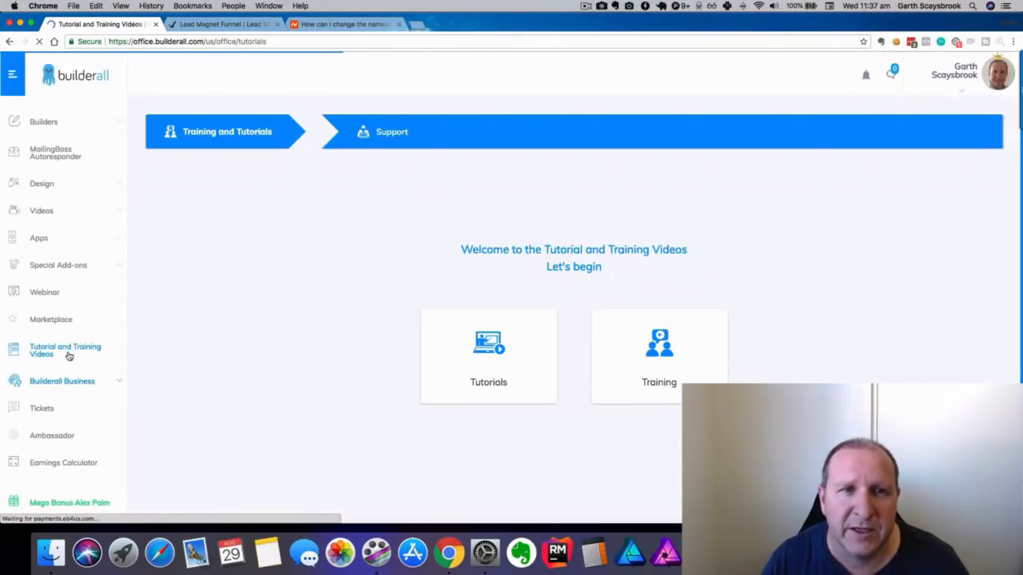
{"action": "left_click", "coordinate": [553, 313]}
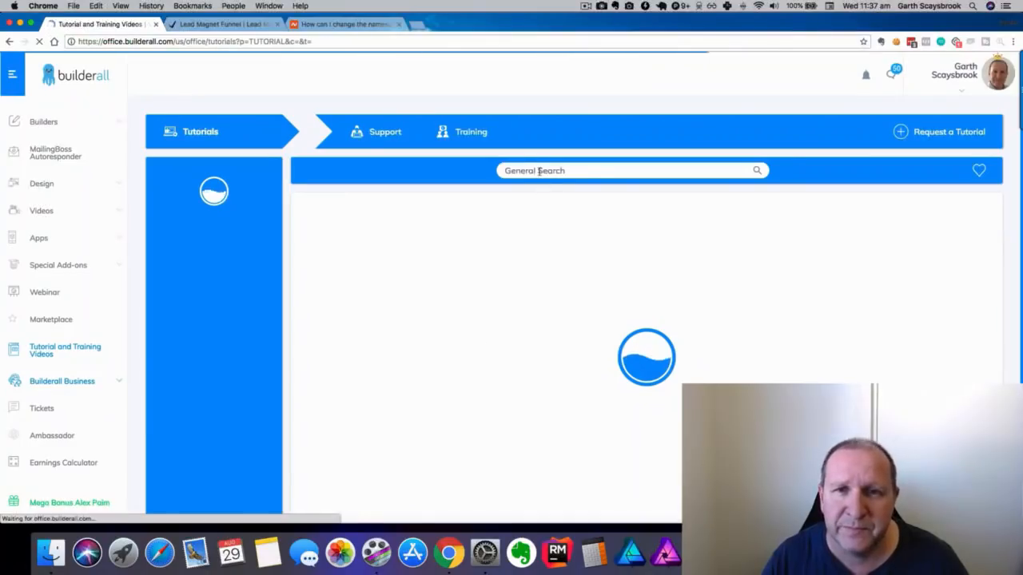
{"action": "left_click", "coordinate": [531, 170]}
{"action": "type", "text": "domain"}
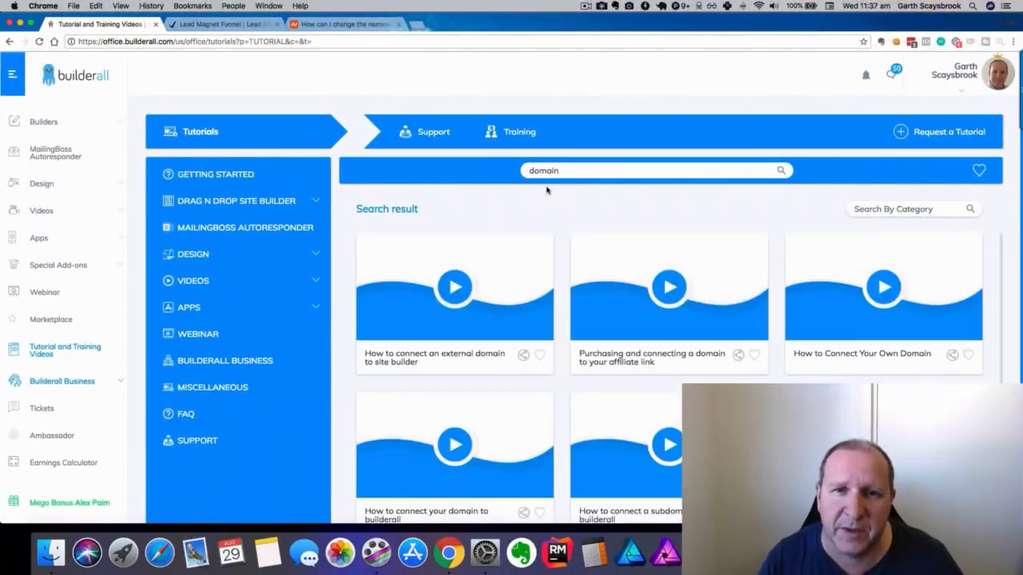
{"action": "scroll", "coordinate": [535, 254], "scroll_direction": "down", "scroll_amount": 1}
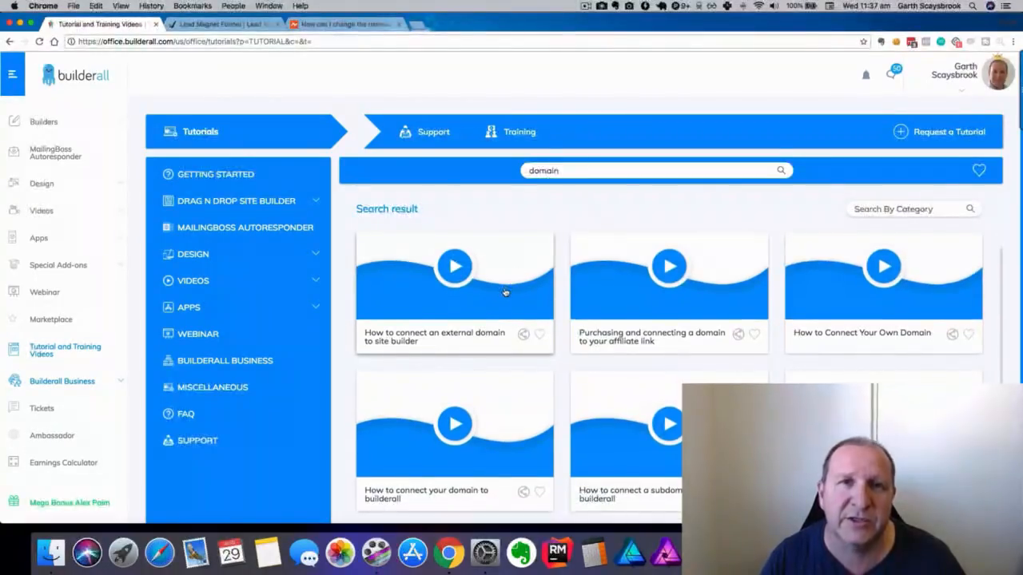
{"action": "scroll", "coordinate": [505, 293], "scroll_direction": "down", "scroll_amount": 1}
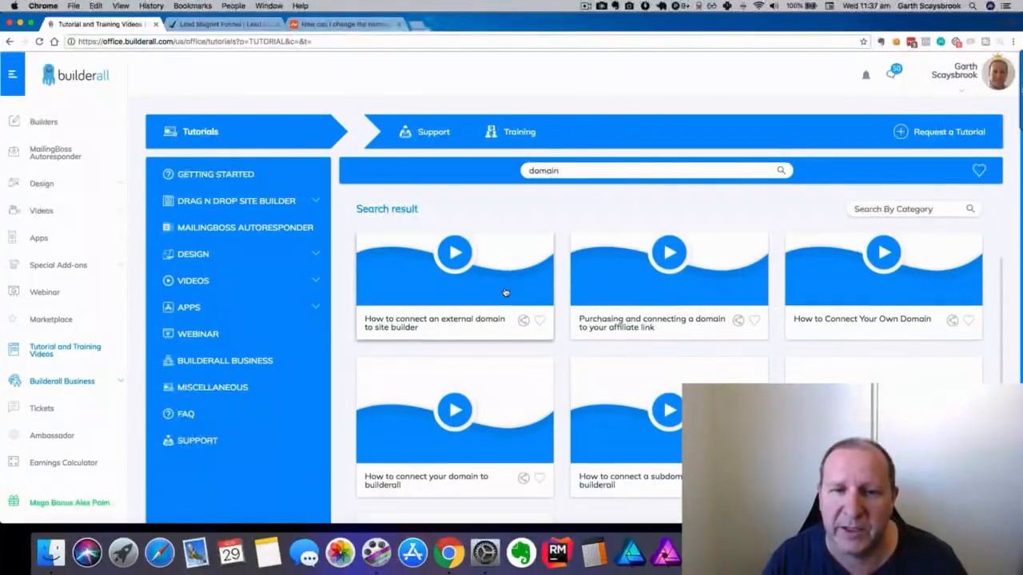
{"action": "scroll", "coordinate": [505, 293], "scroll_direction": "up", "scroll_amount": 2}
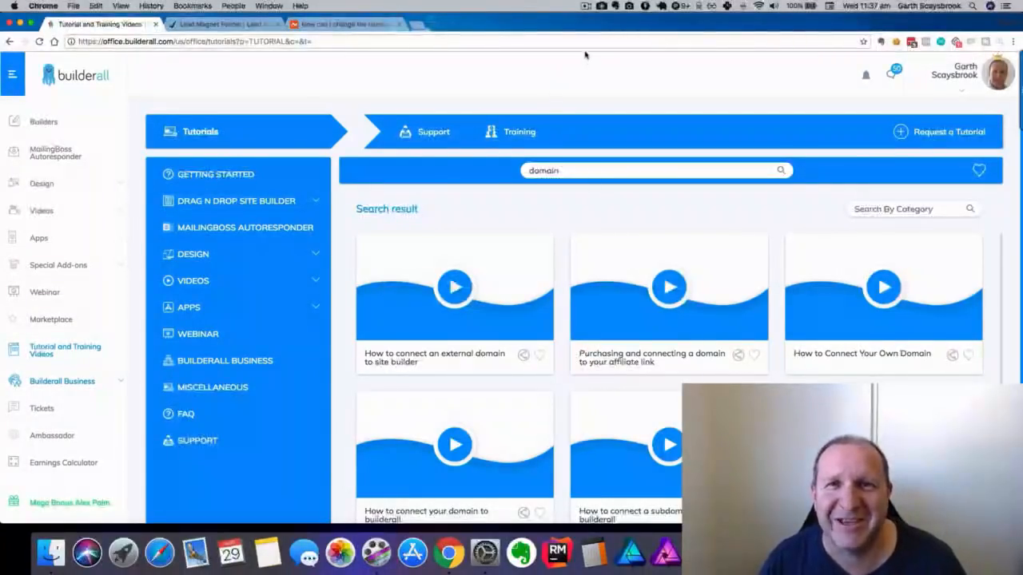
{"action": "left_click", "coordinate": [586, 7]}
{"action": "left_click", "coordinate": [591, 29]}
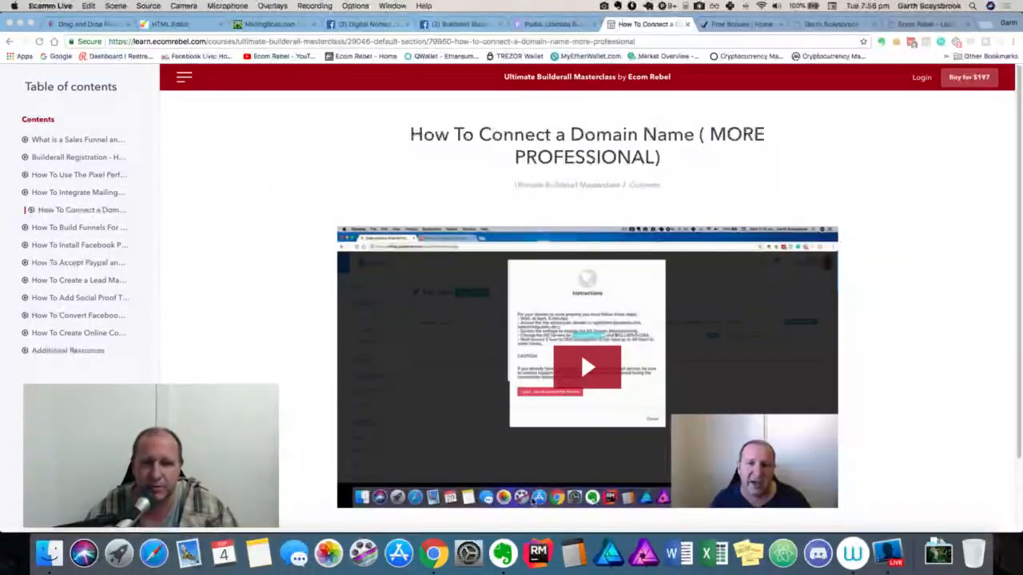
{"action": "left_click", "coordinate": [502, 555]}
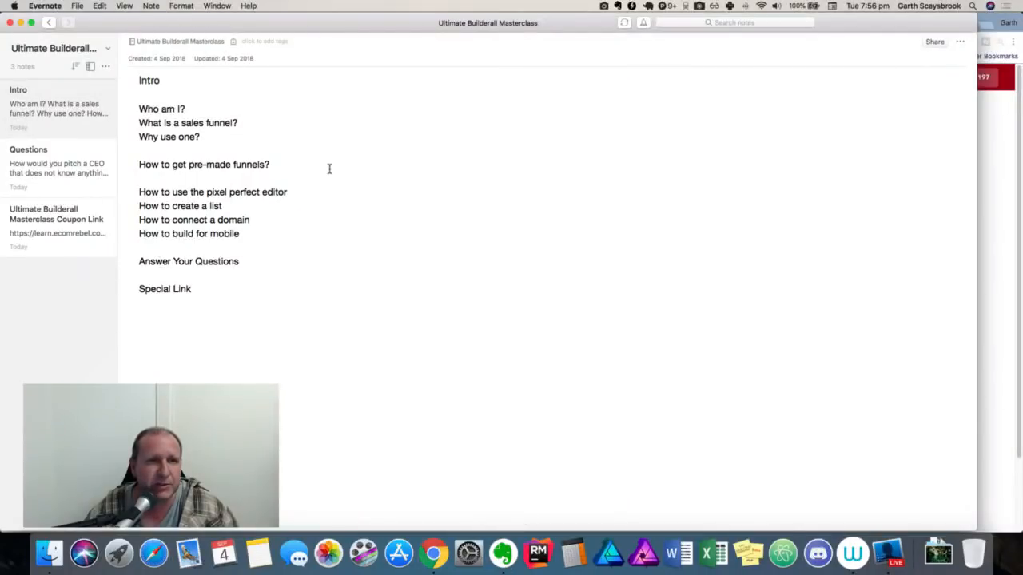
{"action": "left_click", "coordinate": [206, 137]}
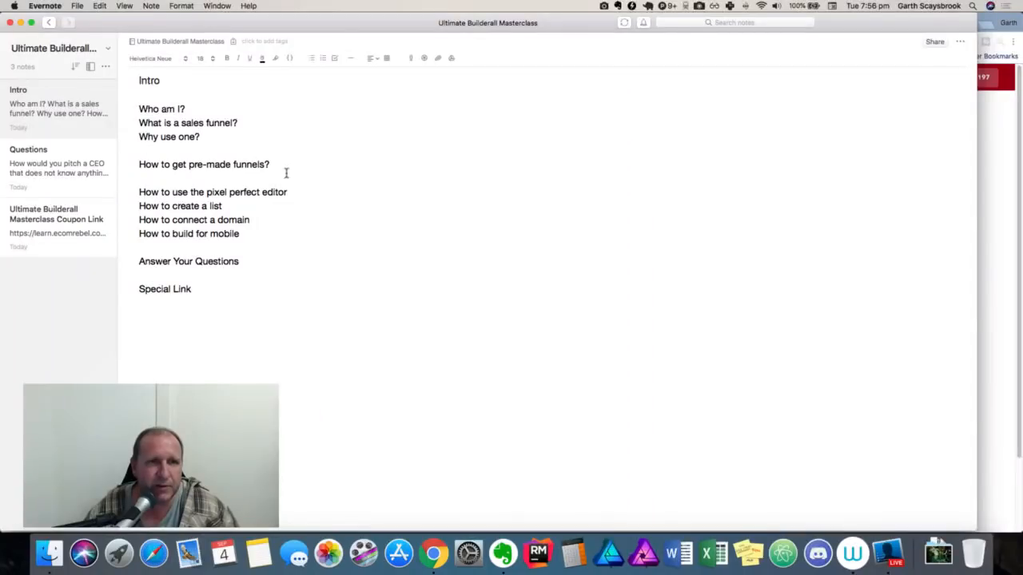
{"action": "triple_click", "coordinate": [139, 165]}
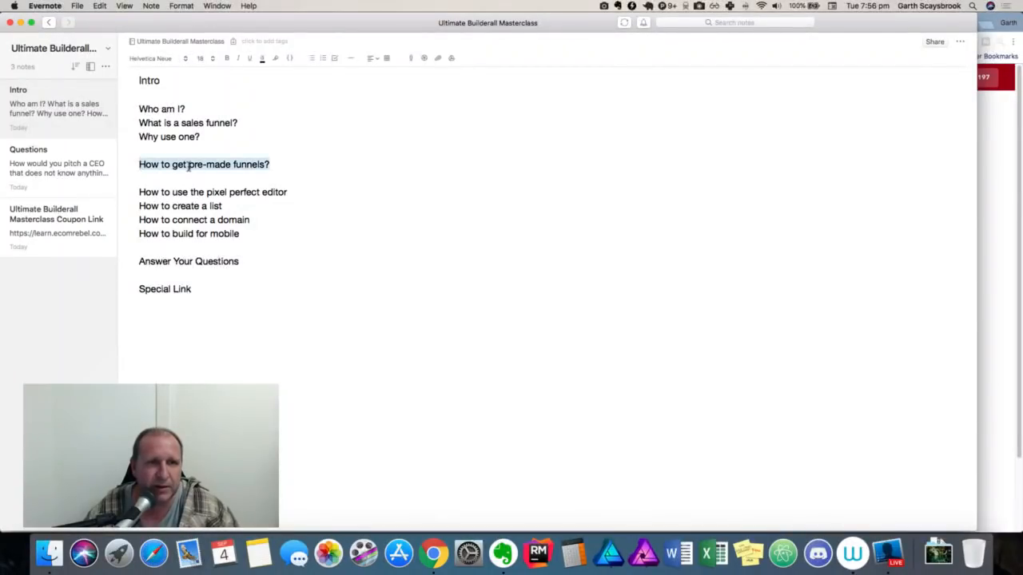
{"action": "left_click", "coordinate": [304, 169]}
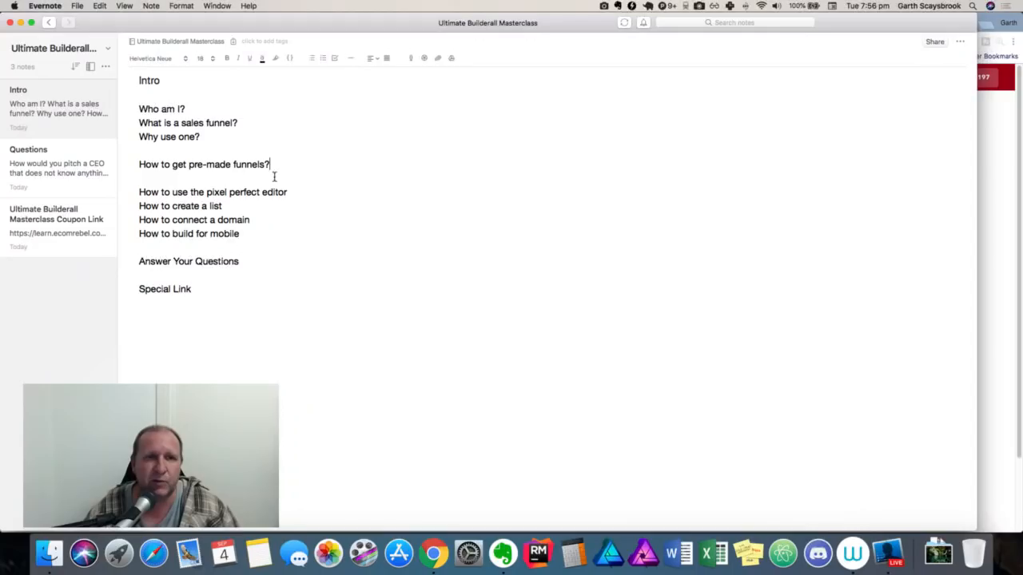
{"action": "left_click", "coordinate": [432, 556]}
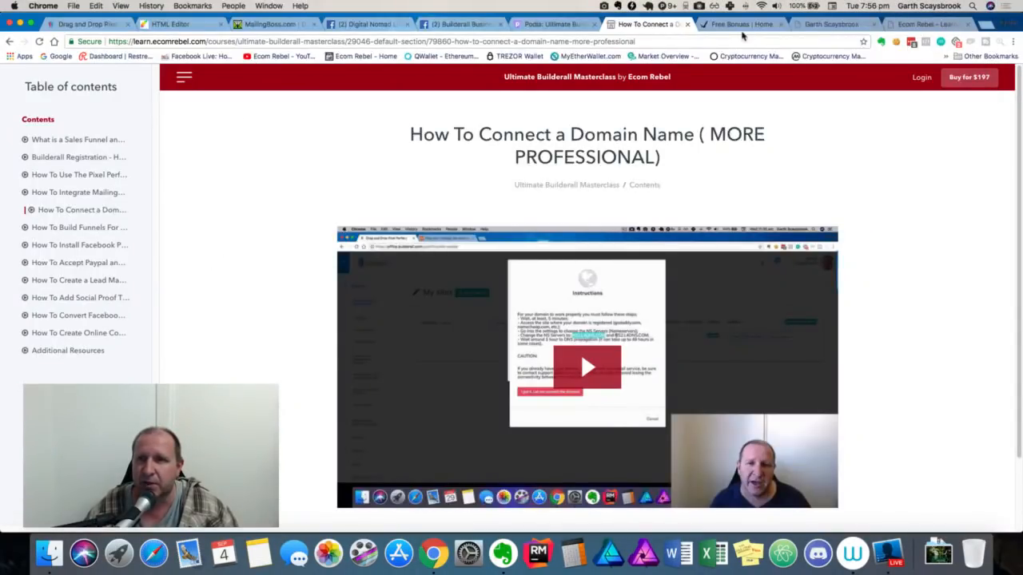
Show the Free Bonuses page scrolled to Step #2 and Step #3.
{"action": "left_click", "coordinate": [736, 25]}
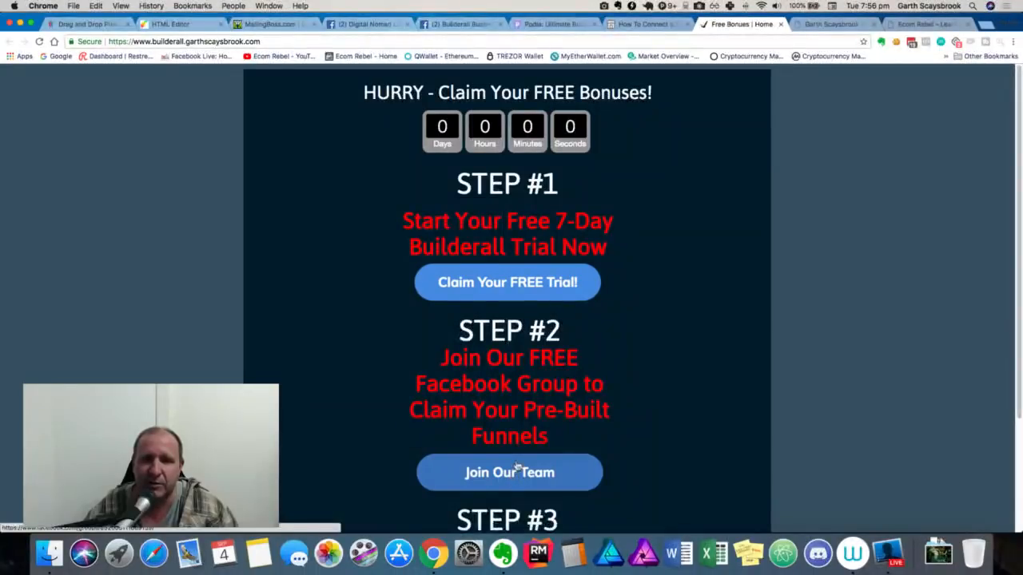
{"action": "scroll", "coordinate": [517, 467], "scroll_direction": "down", "scroll_amount": 1}
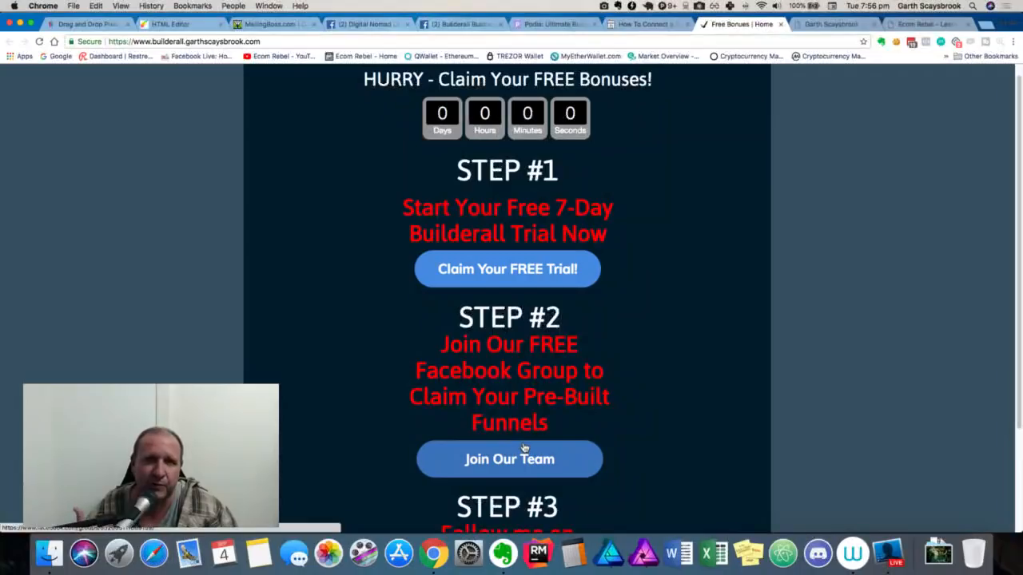
{"action": "scroll", "coordinate": [509, 419], "scroll_direction": "down", "scroll_amount": 1}
{"action": "scroll", "coordinate": [509, 418], "scroll_direction": "down", "scroll_amount": 1}
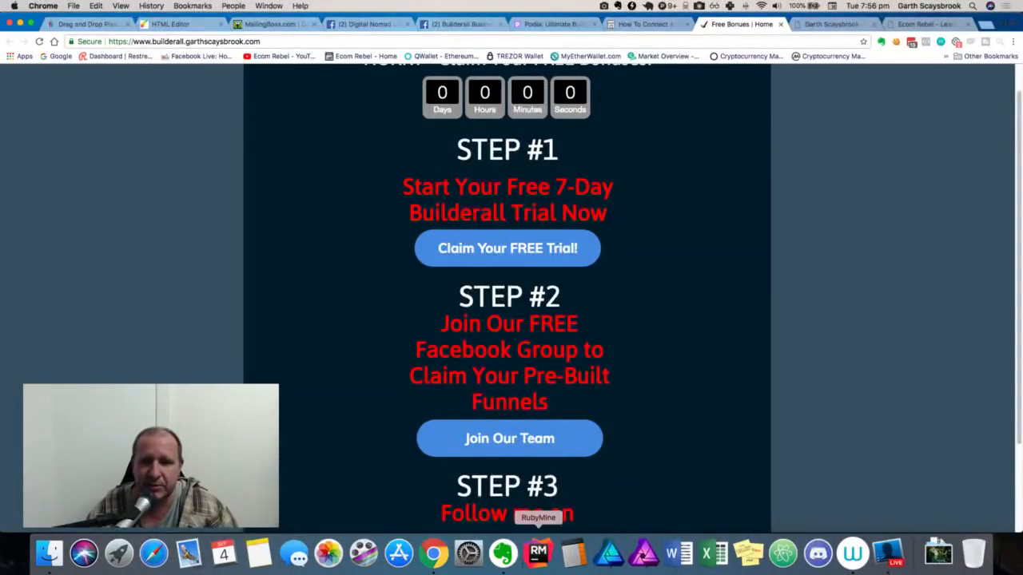
{"action": "left_click", "coordinate": [502, 553]}
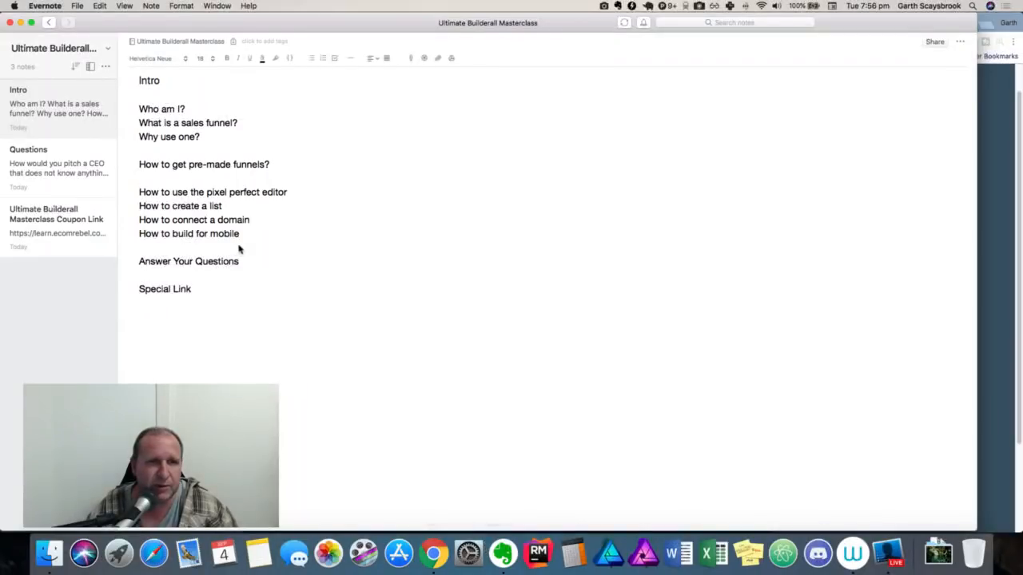
{"action": "left_click", "coordinate": [262, 232]}
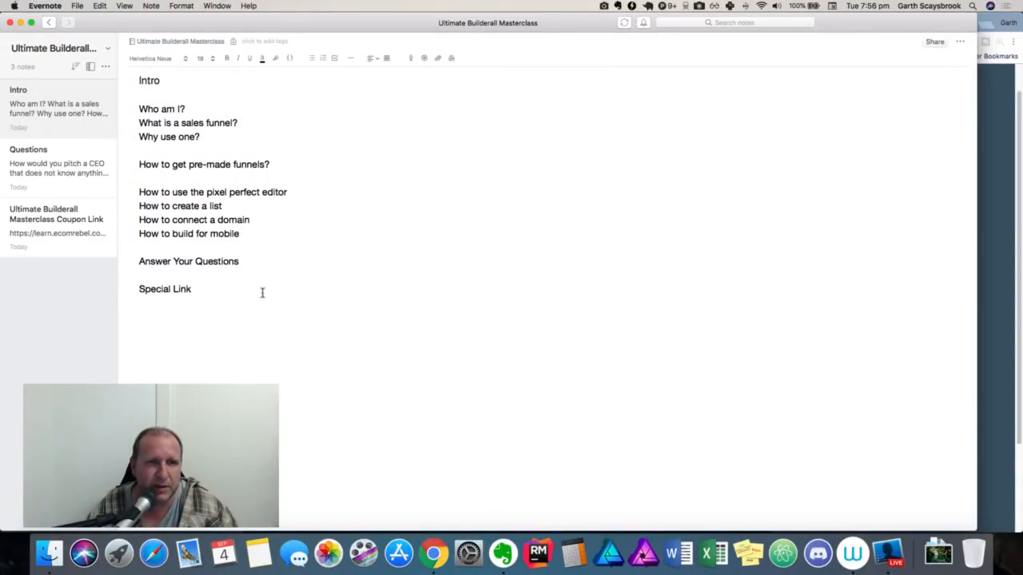
{"action": "left_click", "coordinate": [67, 173]}
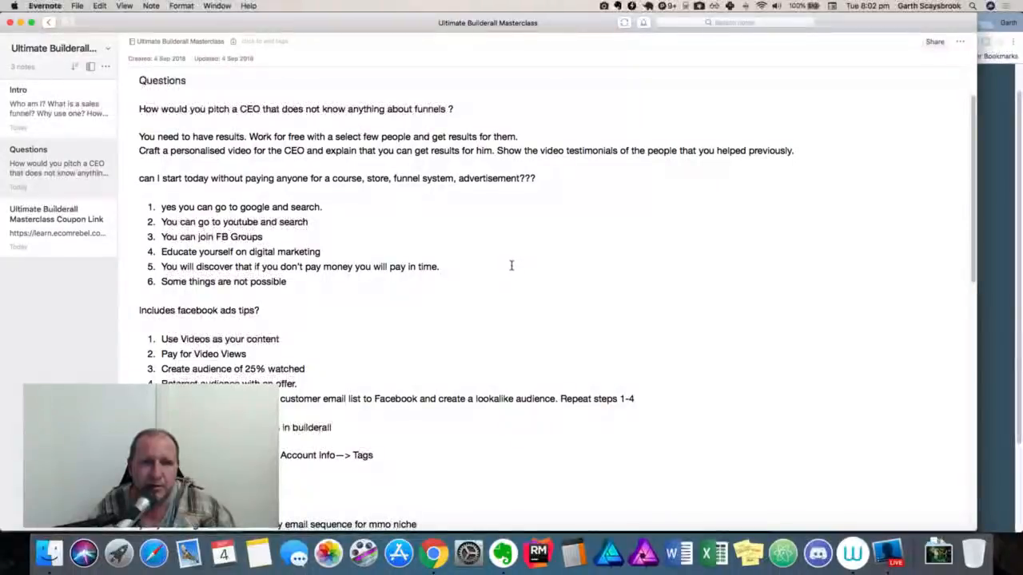
Scroll the Questions note down to the 'how can i preview your funnels' entry.
{"action": "scroll", "coordinate": [511, 266], "scroll_direction": "down", "scroll_amount": 2}
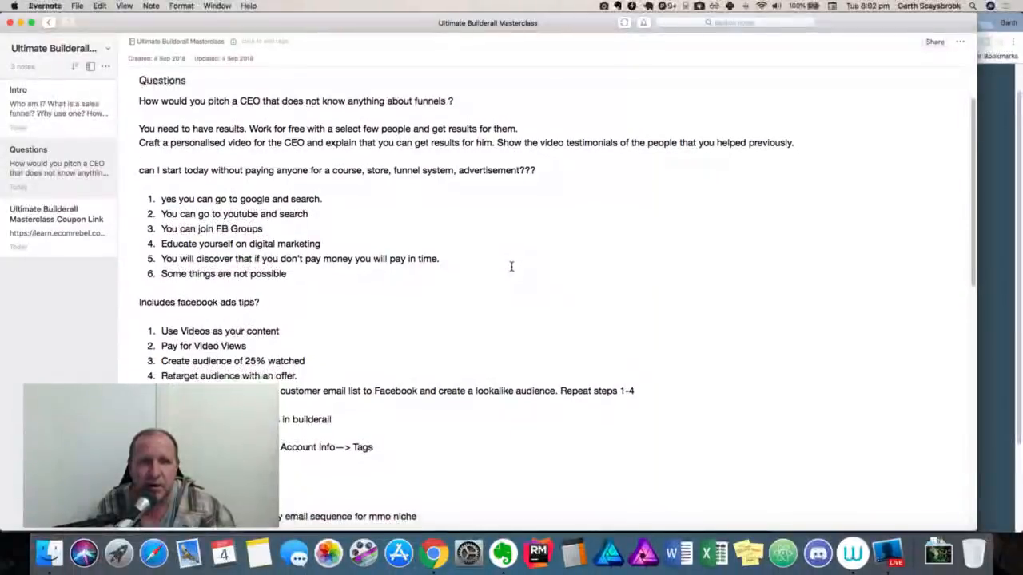
{"action": "scroll", "coordinate": [511, 266], "scroll_direction": "down", "scroll_amount": 3}
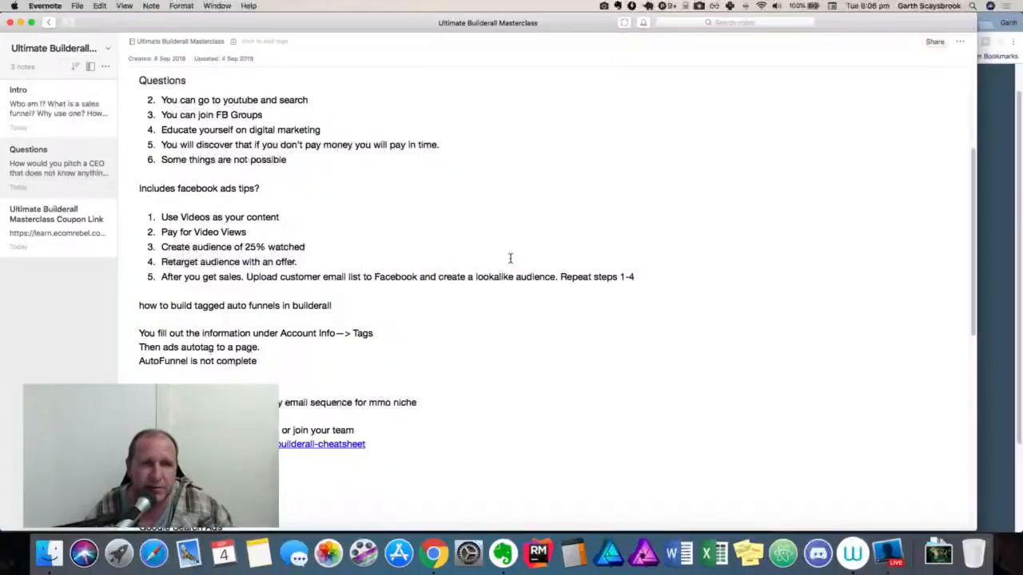
{"action": "scroll", "coordinate": [497, 254], "scroll_direction": "down", "scroll_amount": 5}
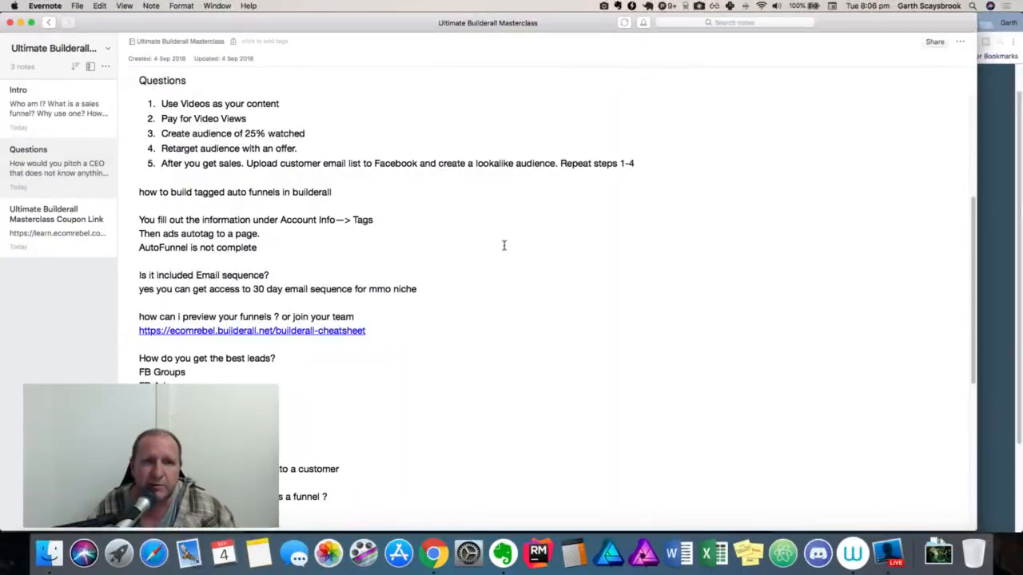
{"action": "left_click", "coordinate": [433, 553]}
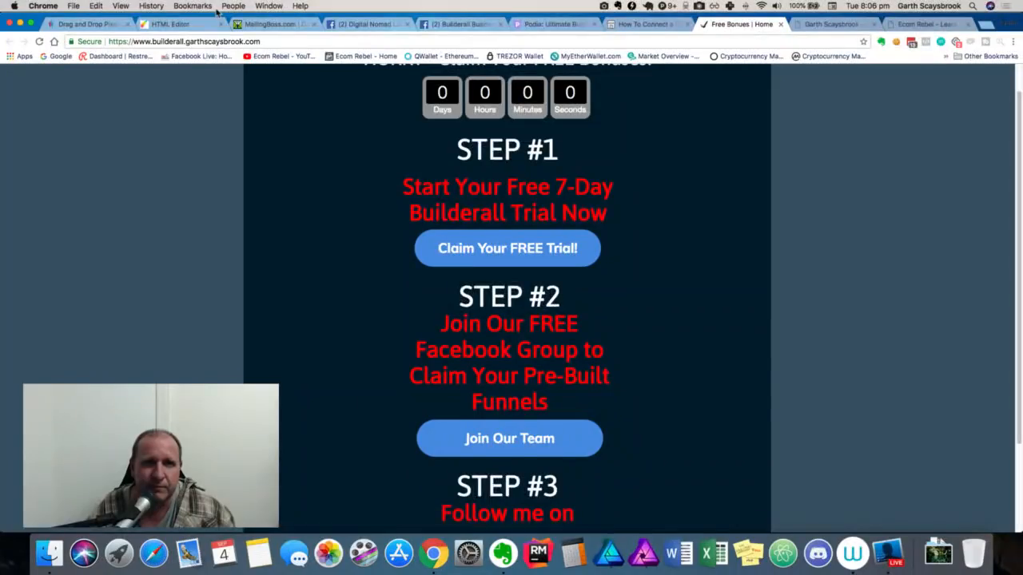
Open the autofunneltest funnel from Builderall's My sites list as a live page in a new tab.
{"action": "left_click", "coordinate": [162, 25]}
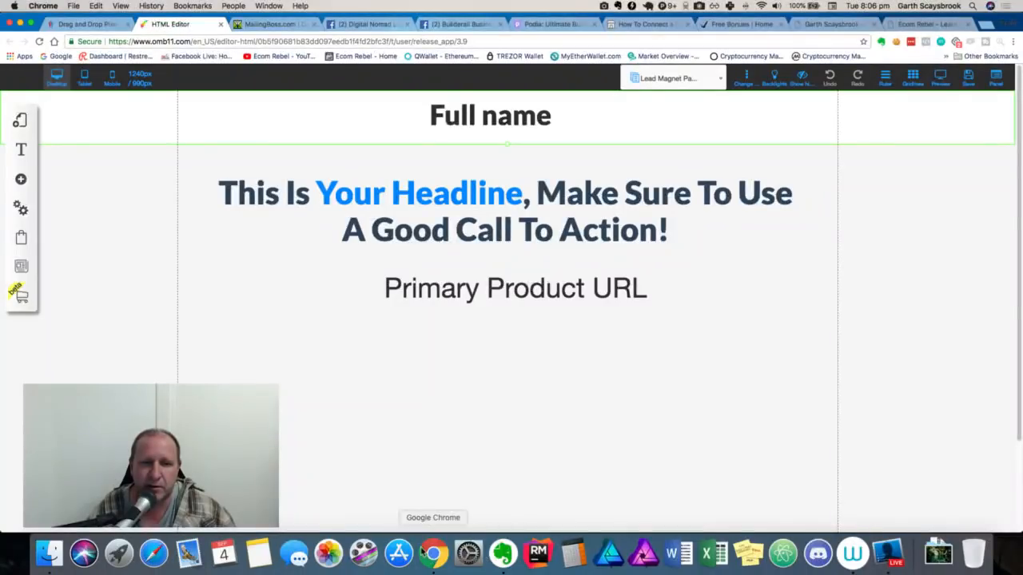
{"action": "left_click", "coordinate": [504, 553]}
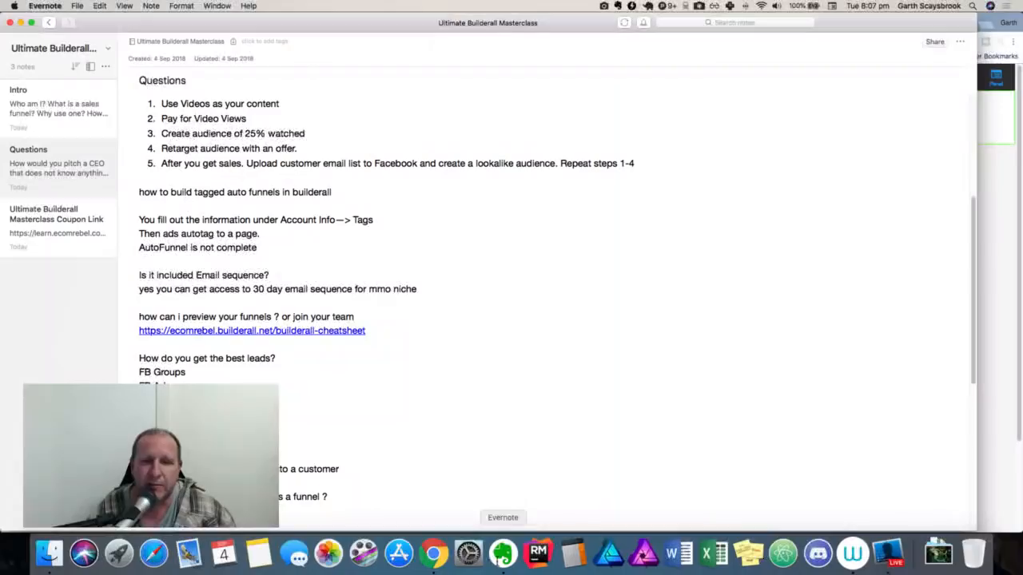
{"action": "left_click", "coordinate": [435, 559]}
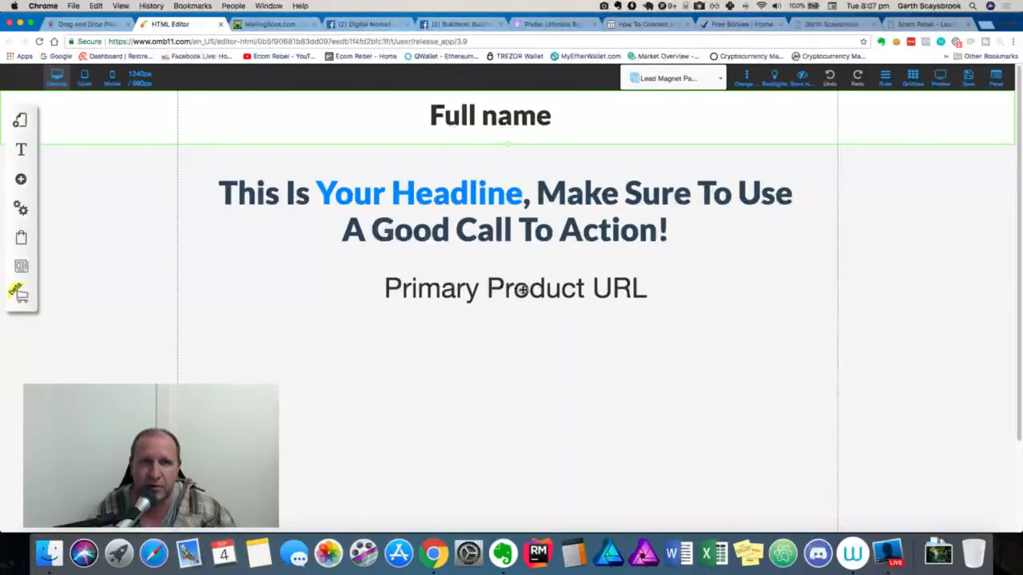
{"action": "left_click", "coordinate": [116, 28]}
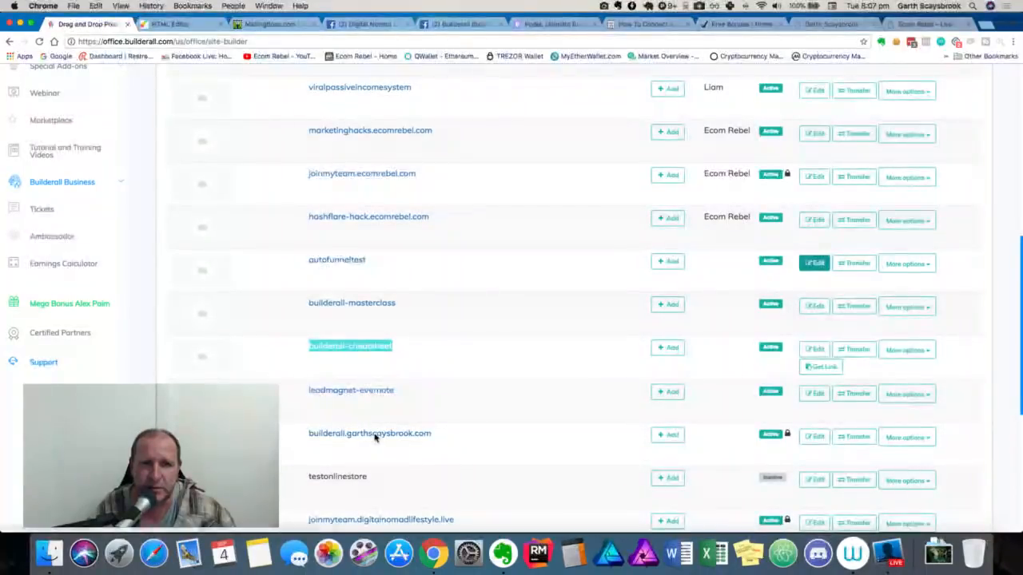
{"action": "left_click", "coordinate": [347, 263]}
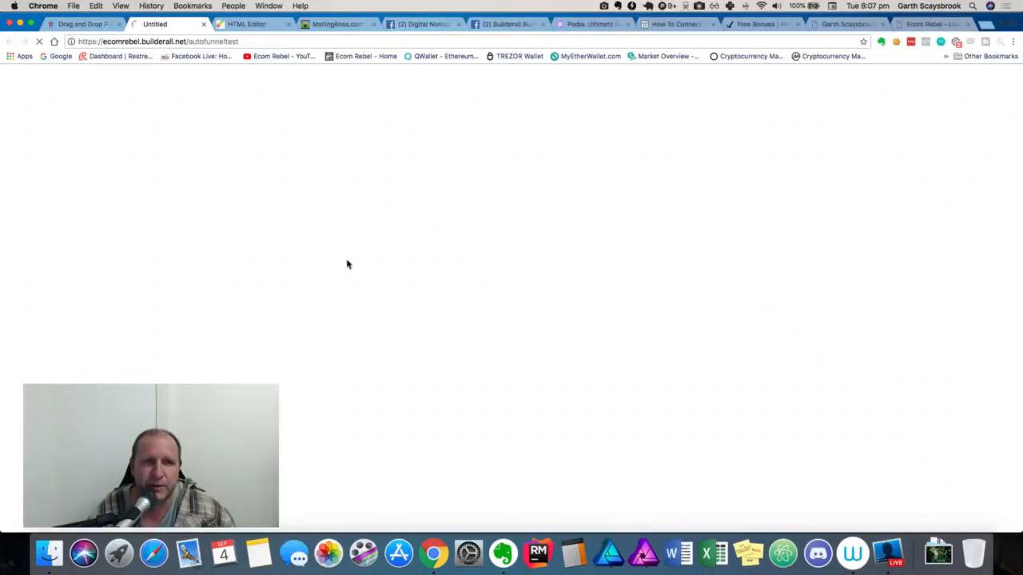